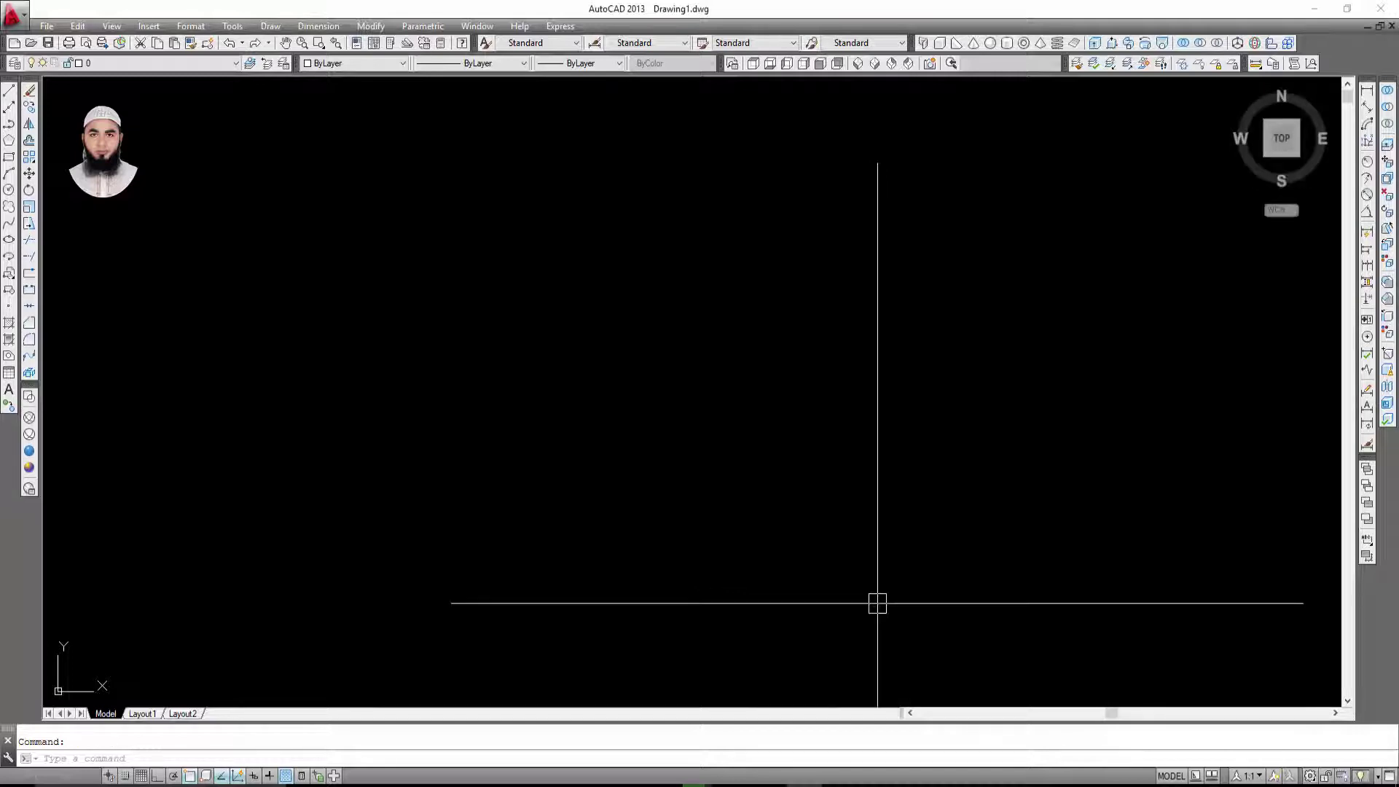
# Step: Cancel the active command in the empty Drawing1.dwg
pyautogui.press('Escape')
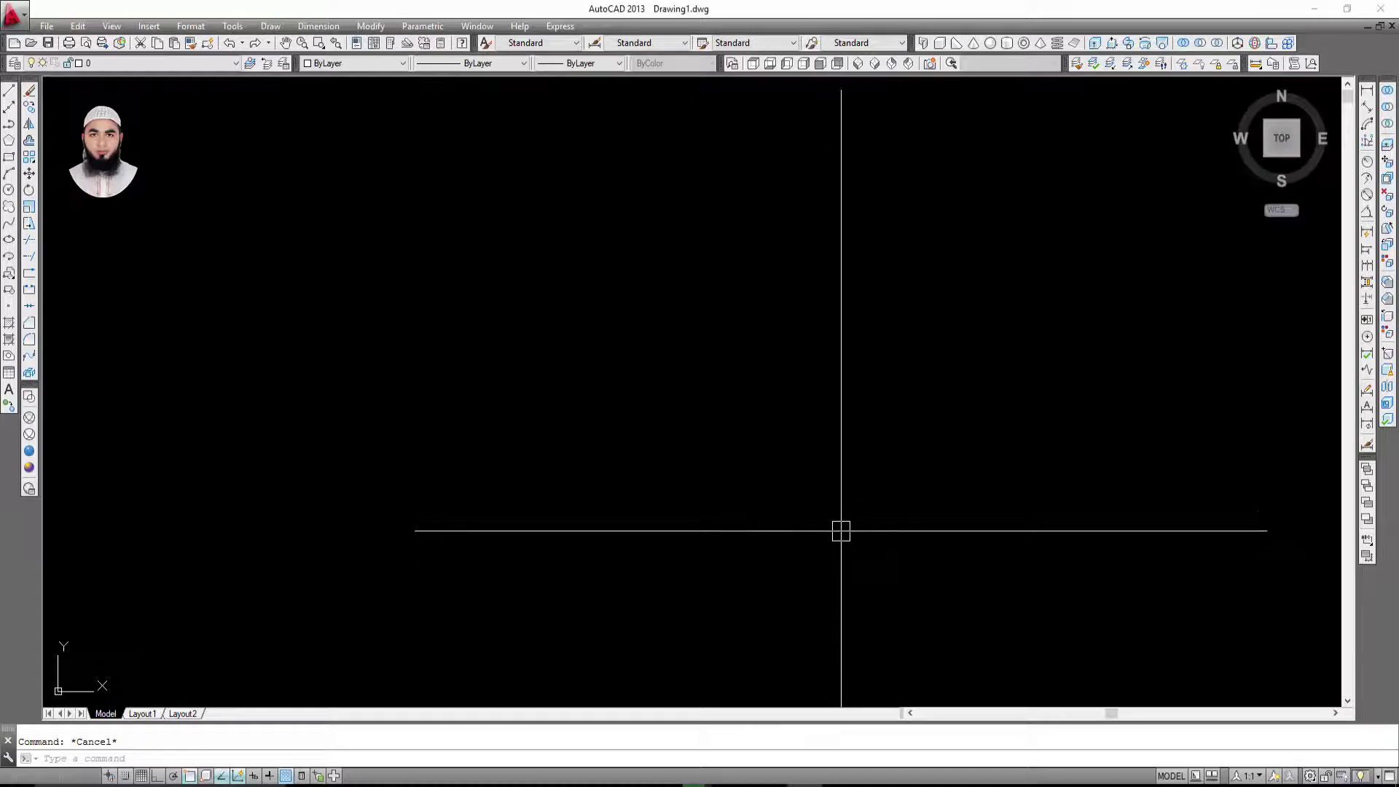
# Step: Highlight the Part-3 Isometric Modelling heading and its four topics in the outline PDF
pyautogui.hotkey('alt', 'Tab')
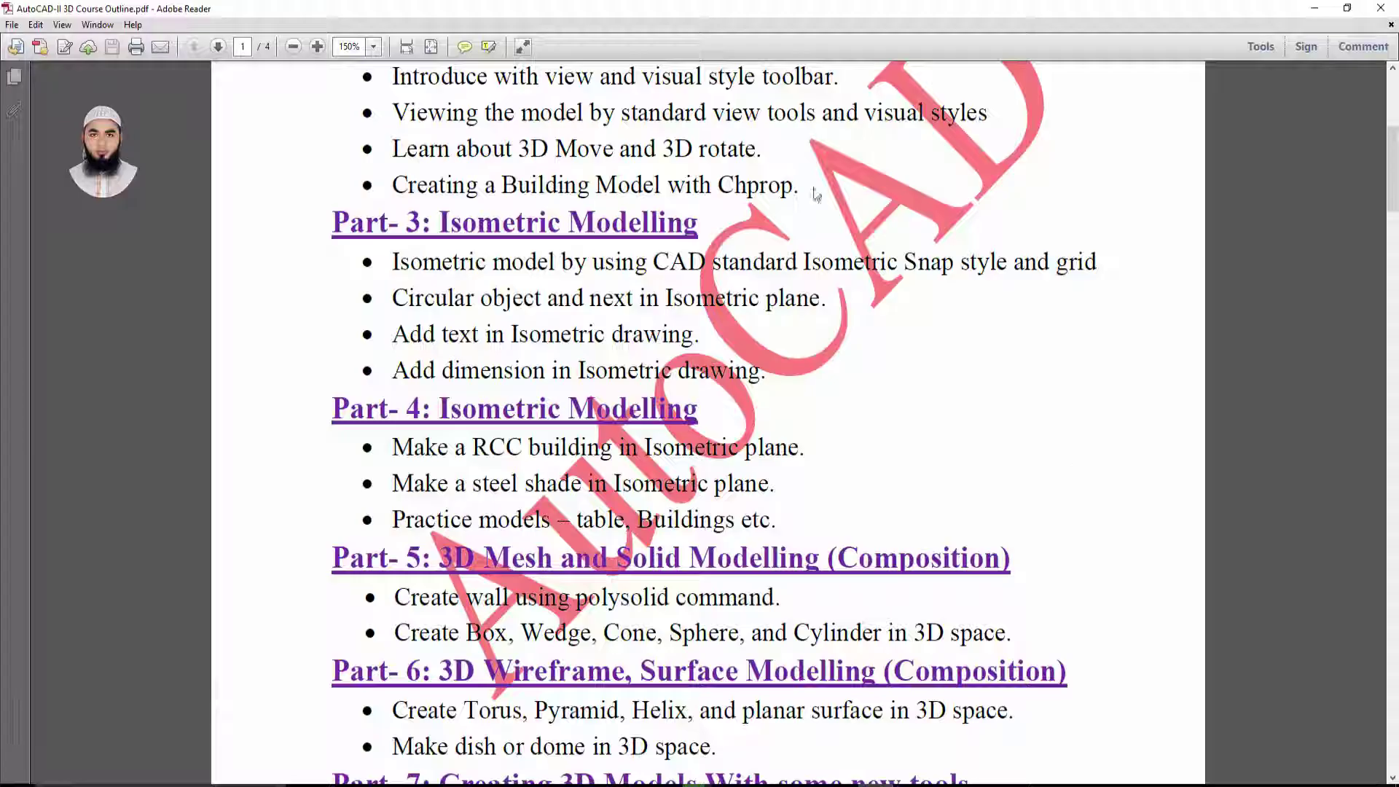
pyautogui.scroll(1, 548, 305)
pyautogui.scroll(2, 550, 289)
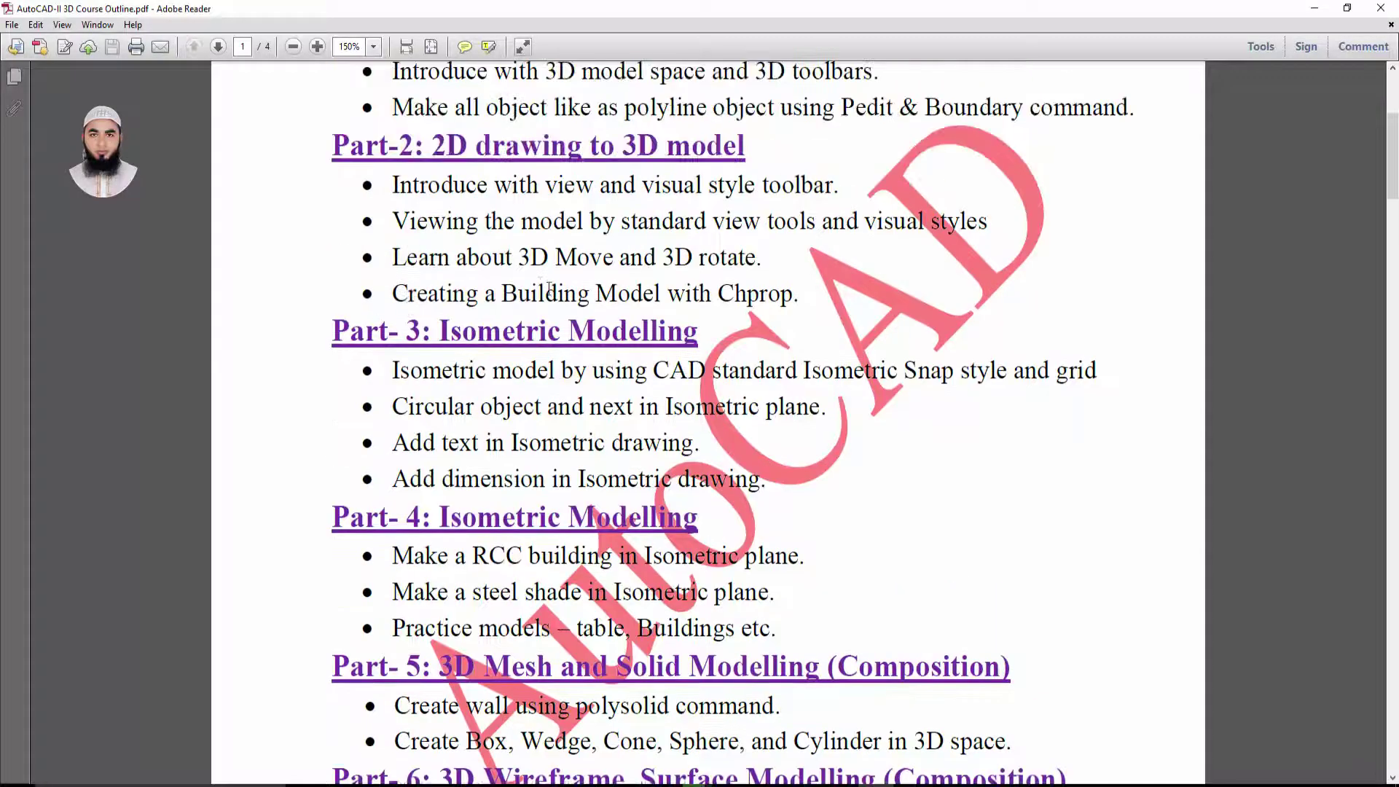
pyautogui.scroll(2, 550, 289)
pyautogui.moveTo(334, 405); pyautogui.dragTo(700, 407)
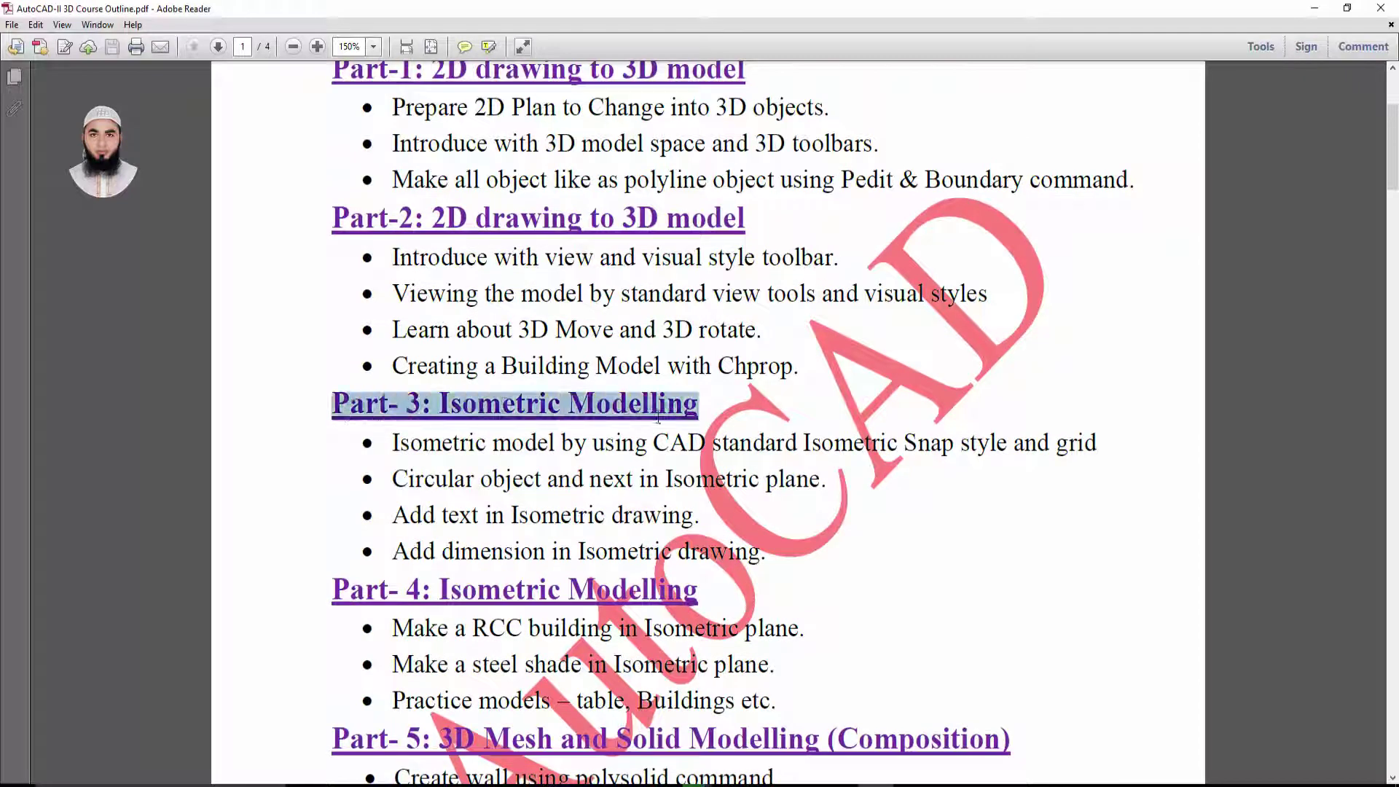
pyautogui.scroll(-4, 763, 453)
pyautogui.click(416, 313)
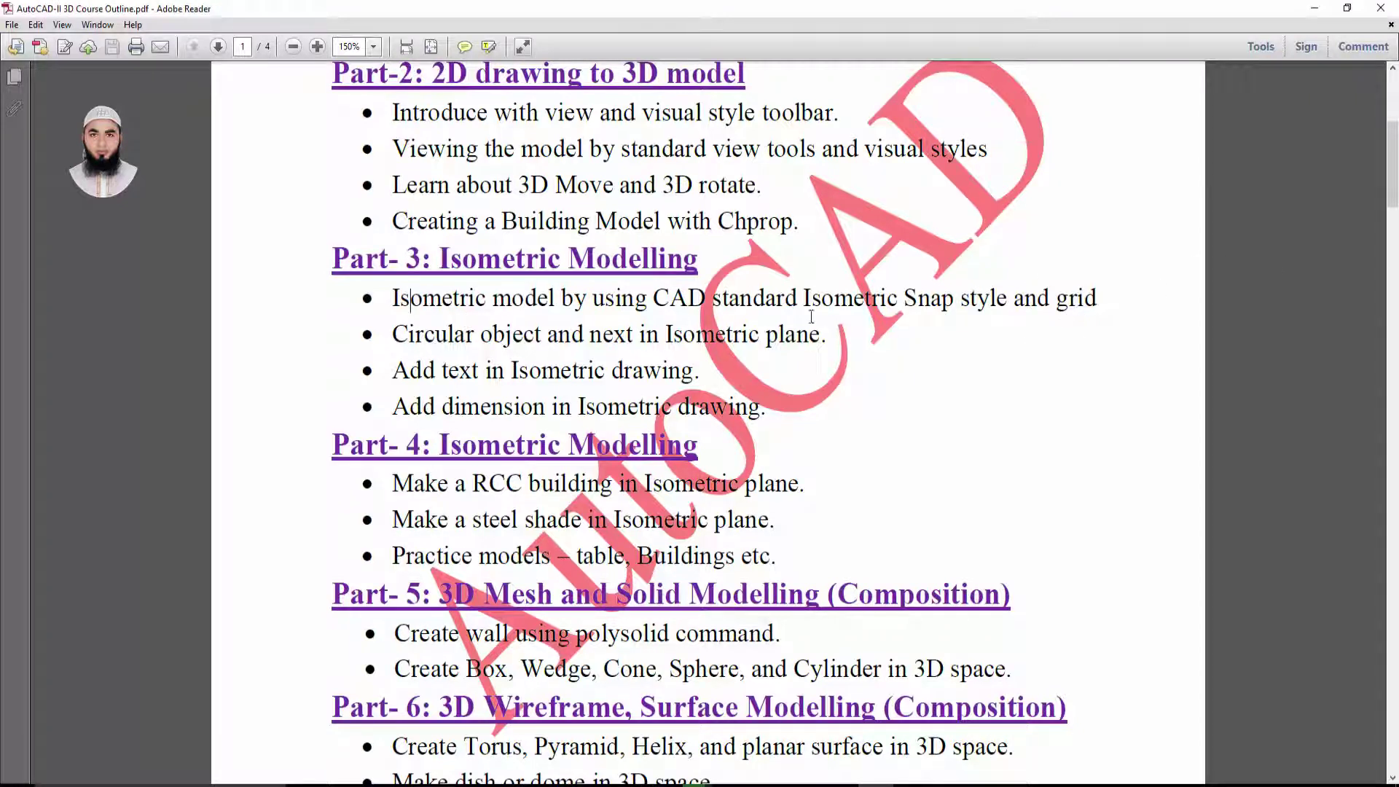
pyautogui.moveTo(333, 258); pyautogui.dragTo(749, 395)
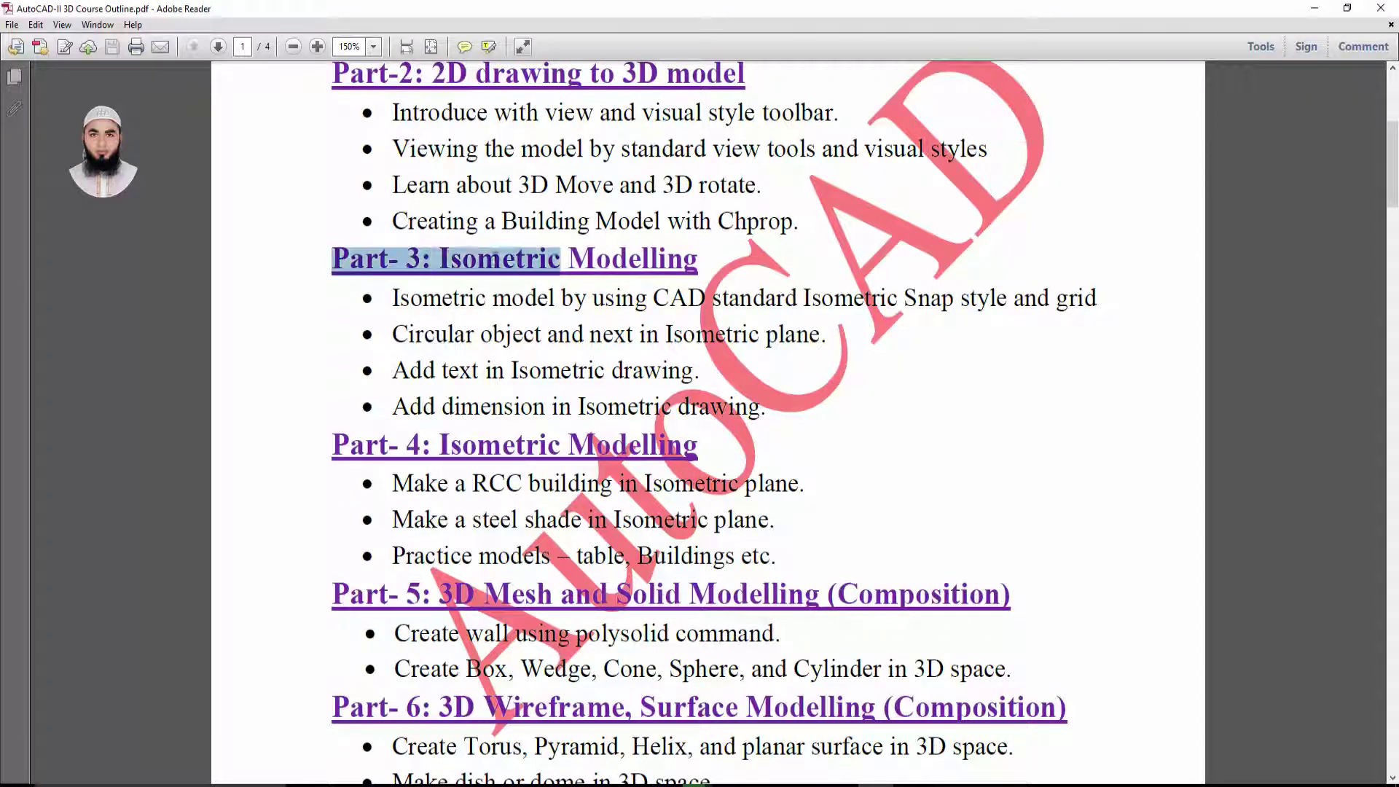
pyautogui.click(590, 335)
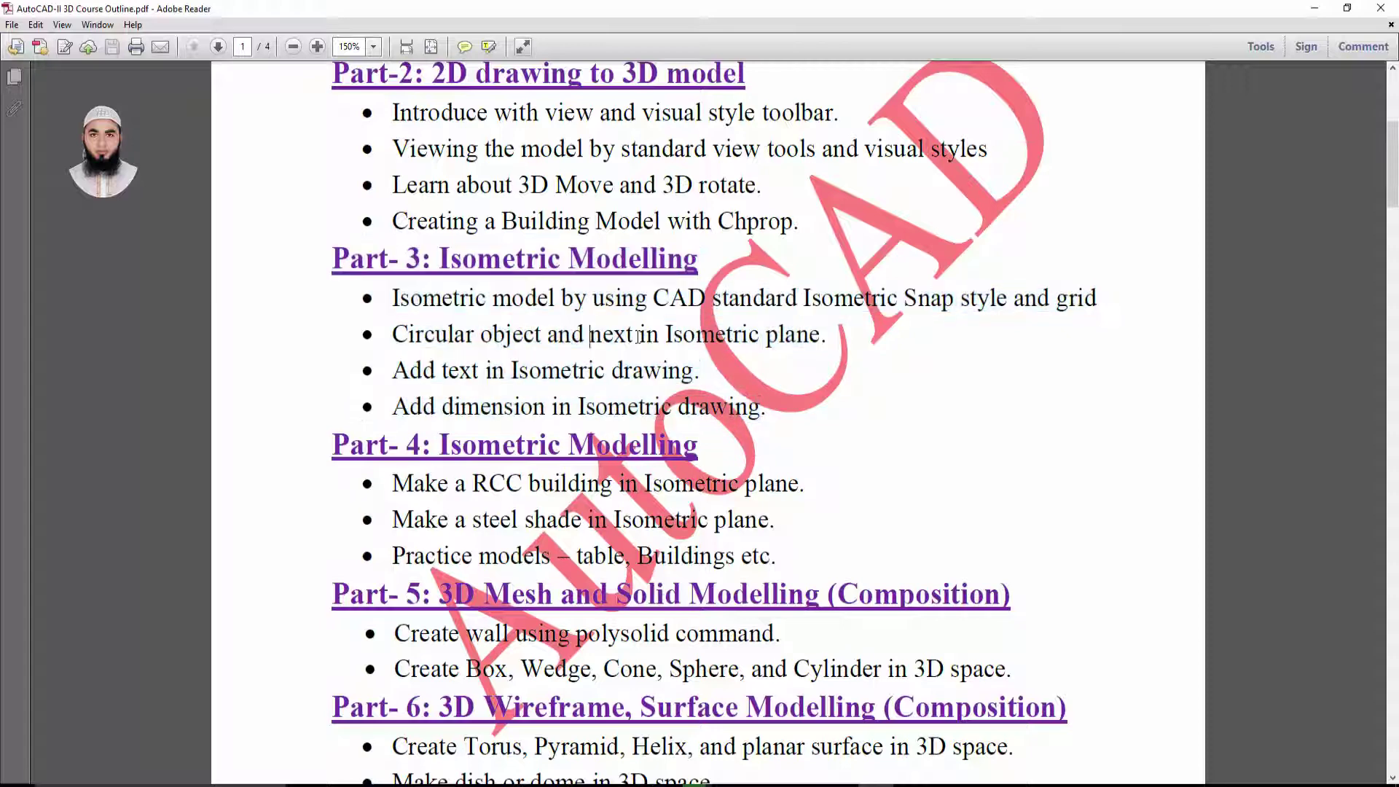
pyautogui.click(1318, 9)
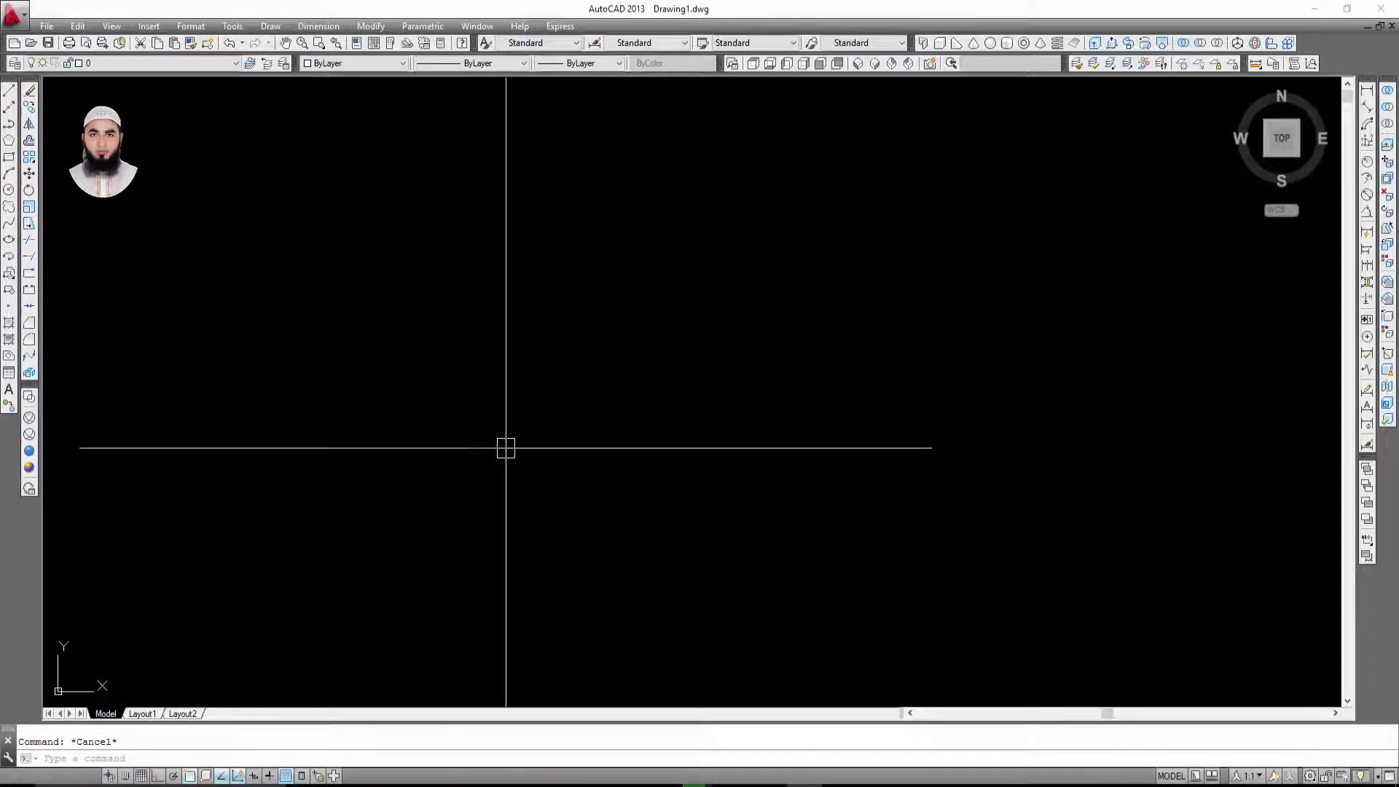
# Step: Turn off UCS Icon Origin so the icon sits bottom-left, then return to the PDF
pyautogui.moveTo(507, 446)
pyautogui.mouseDown(button='middle')
pyautogui.moveTo(636, 353)
pyautogui.moveTo(186, 246)
pyautogui.mouseUp(button='middle')
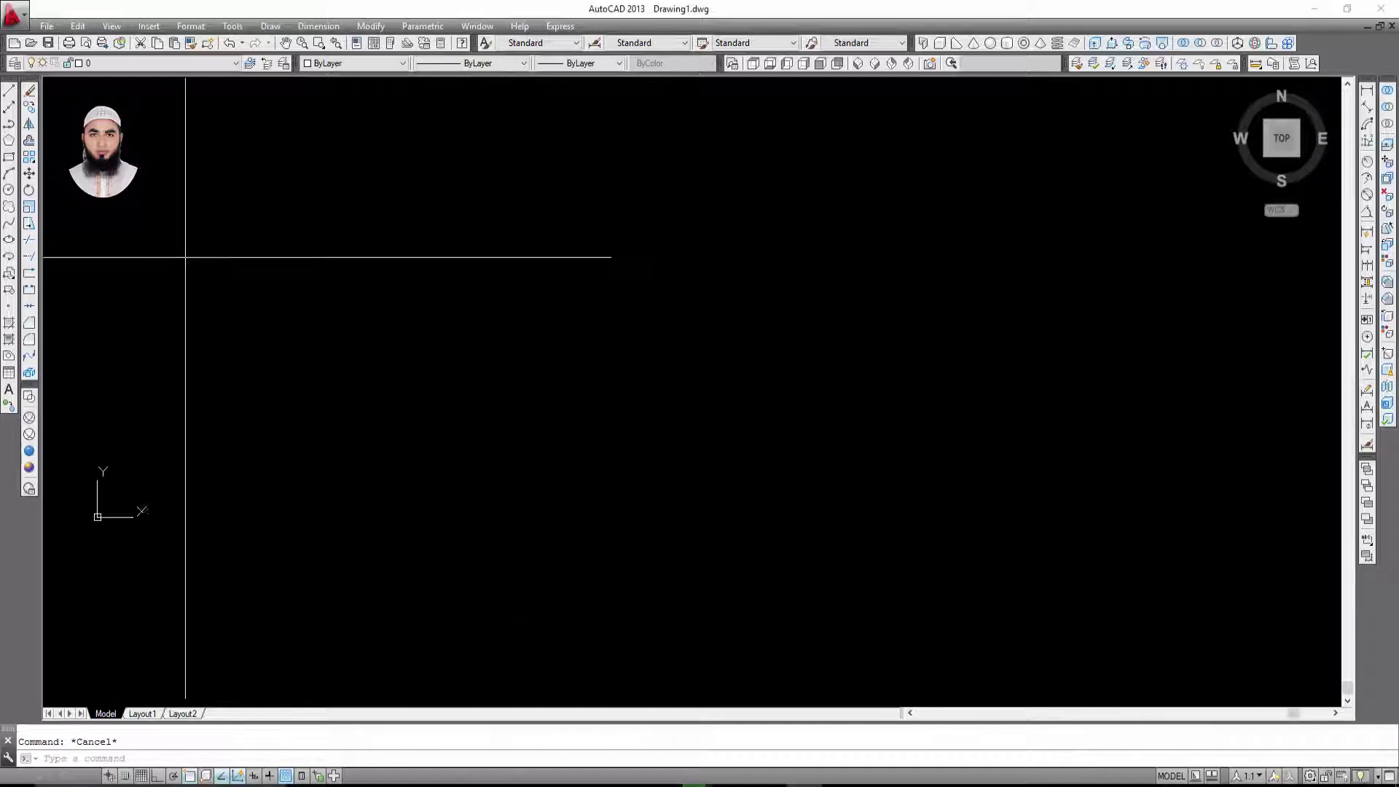
pyautogui.click(111, 26)
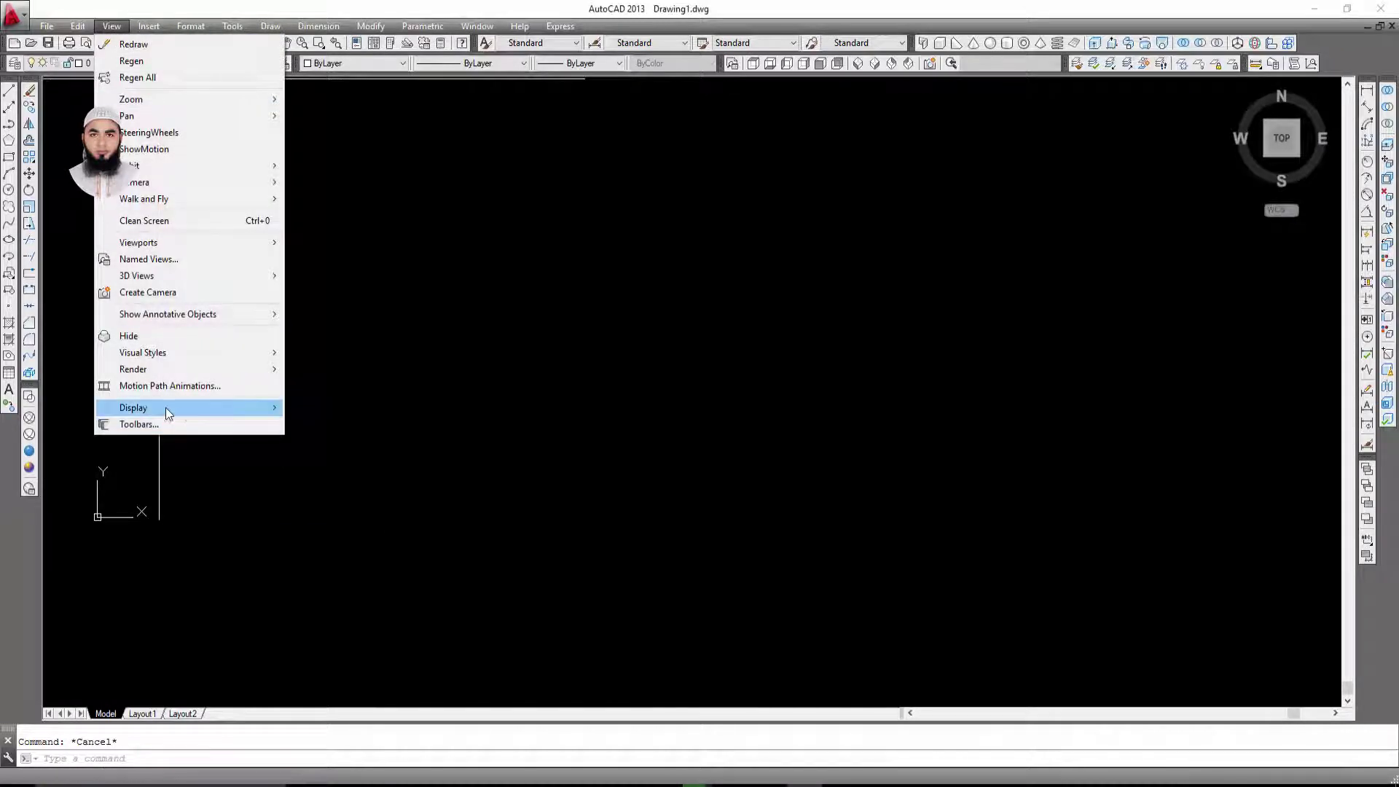
pyautogui.click(489, 424)
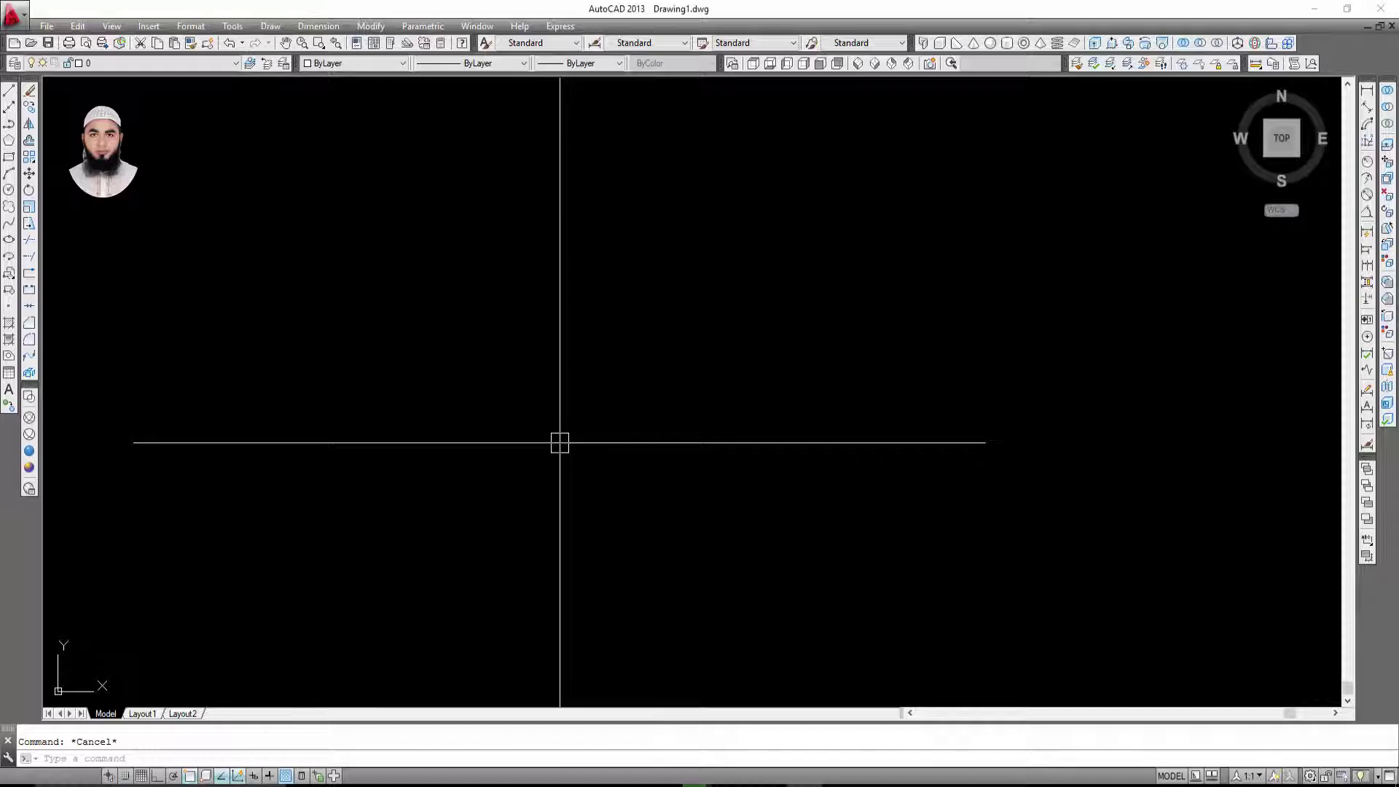
pyautogui.click(858, 783)
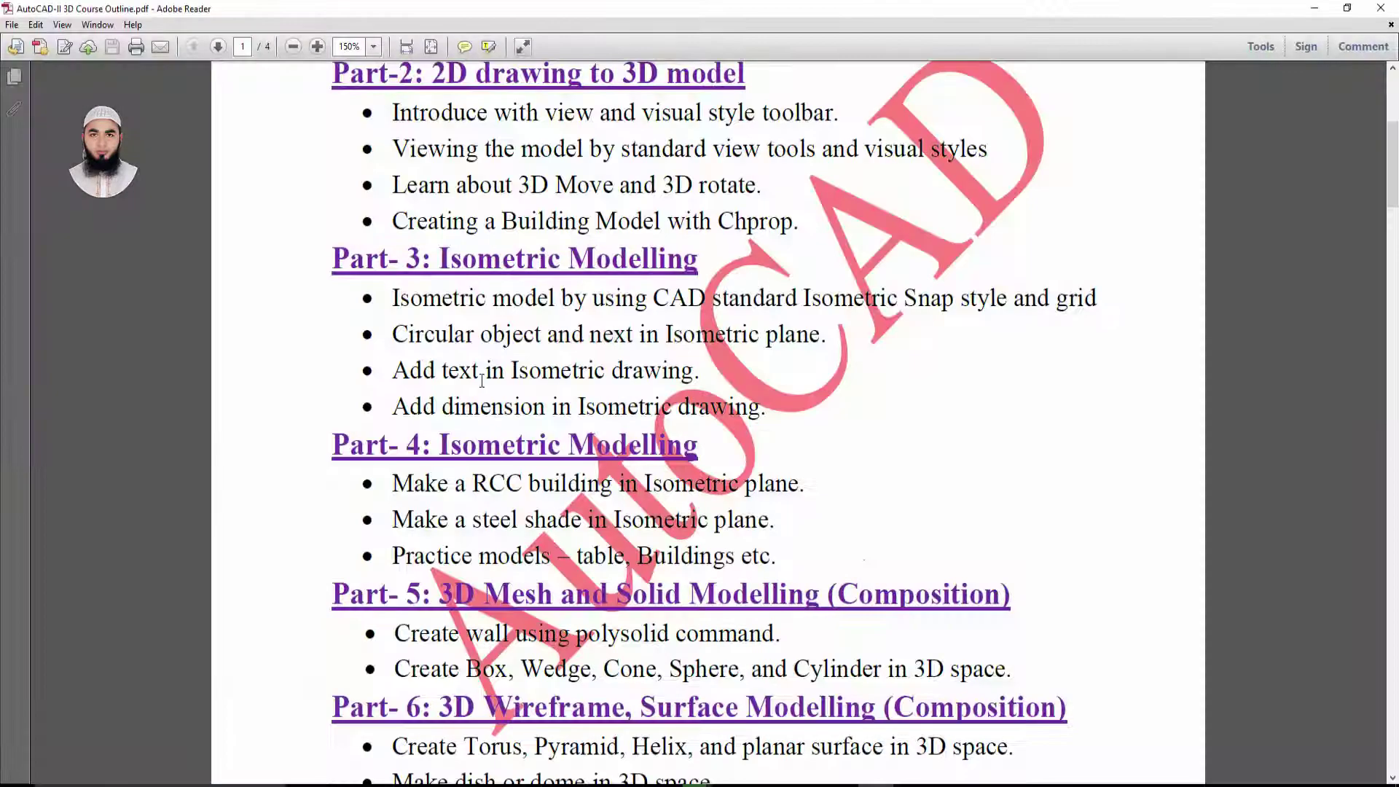
# Step: Highlight 'CAD standard Isometric Snap style and grid' in the first Part-3 topic
pyautogui.click(424, 300)
pyautogui.moveTo(656, 299); pyautogui.dragTo(1086, 292)
pyautogui.click(1003, 344)
pyautogui.click(1315, 8)
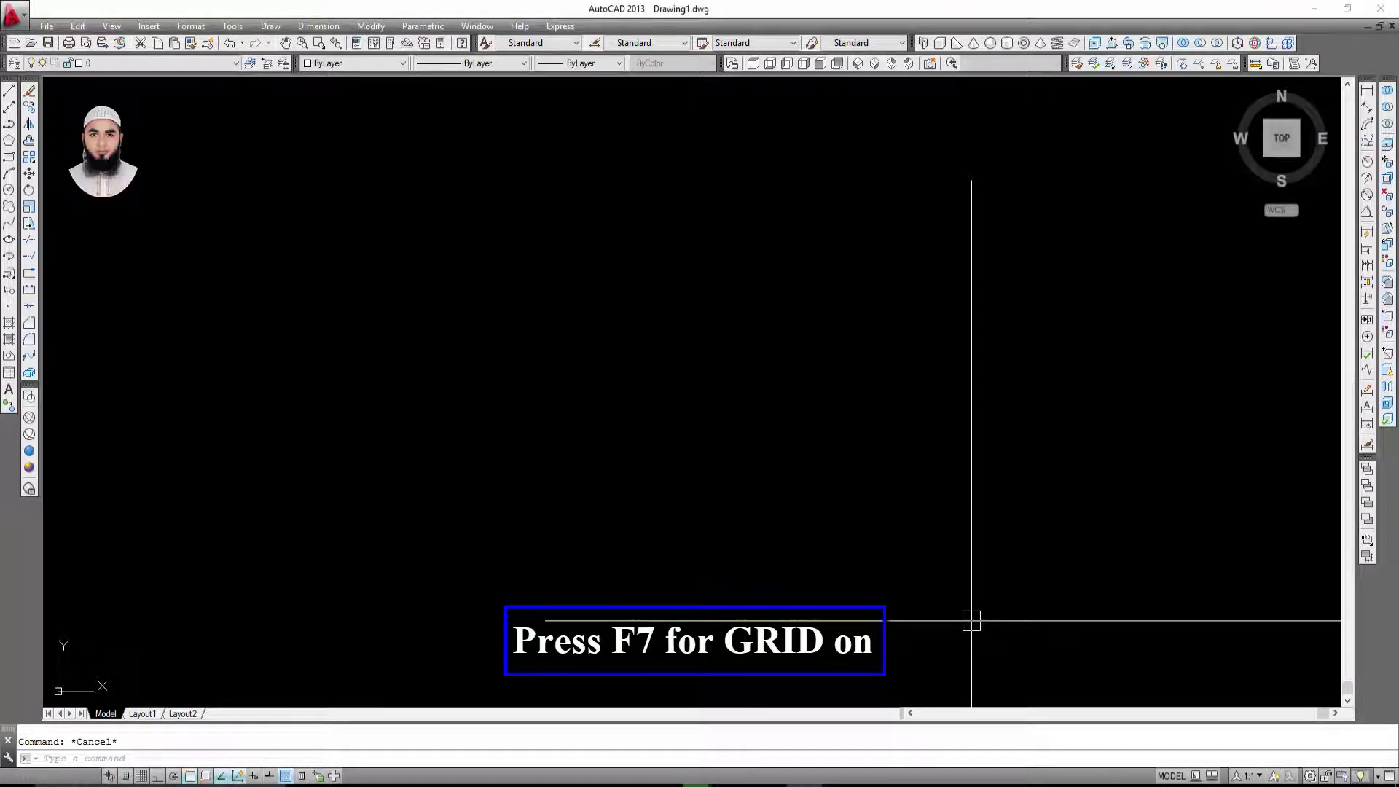
# Step: Turn the dot grid on with F7 and Zoom All to the drawing limits
pyautogui.press('F7')
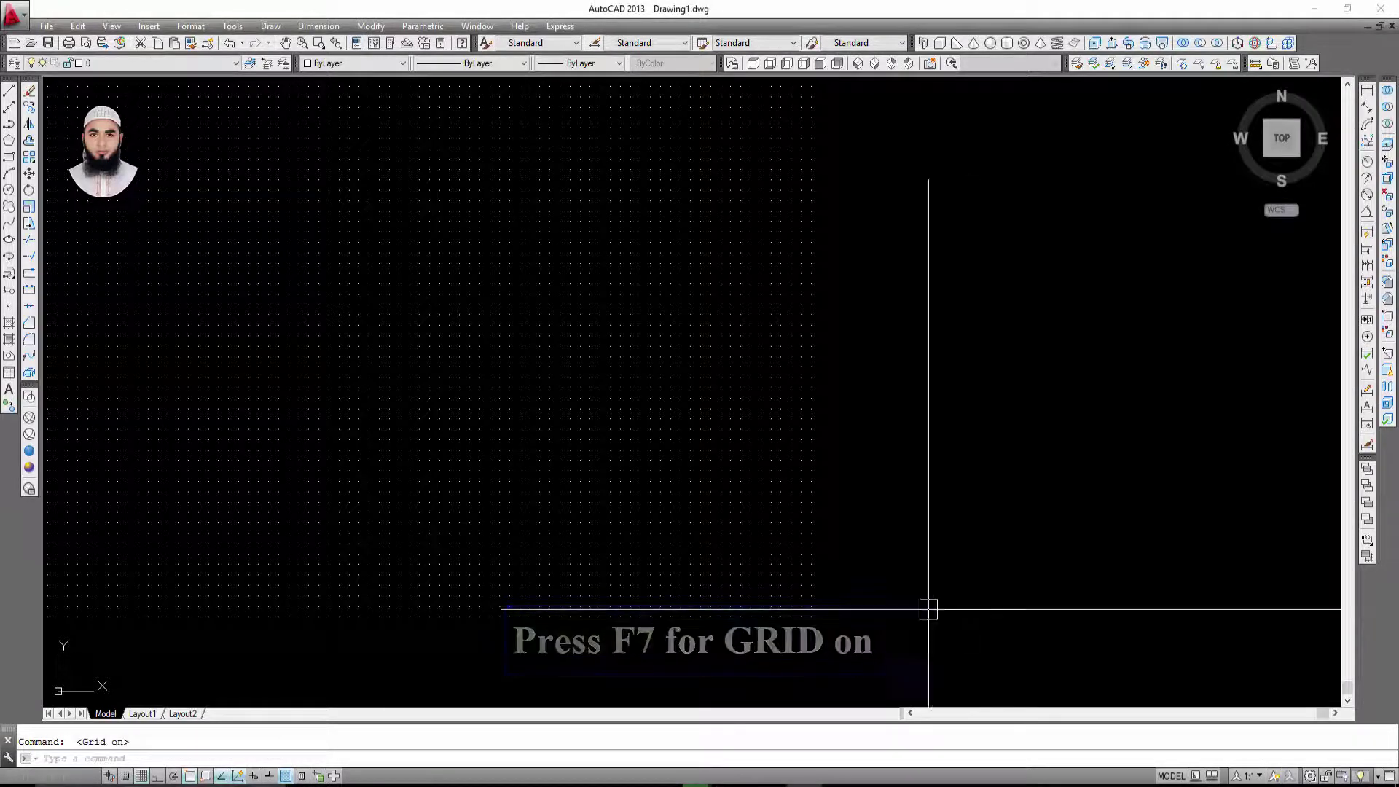
pyautogui.moveTo(809, 593); pyautogui.dragTo(868, 583, button='middle')
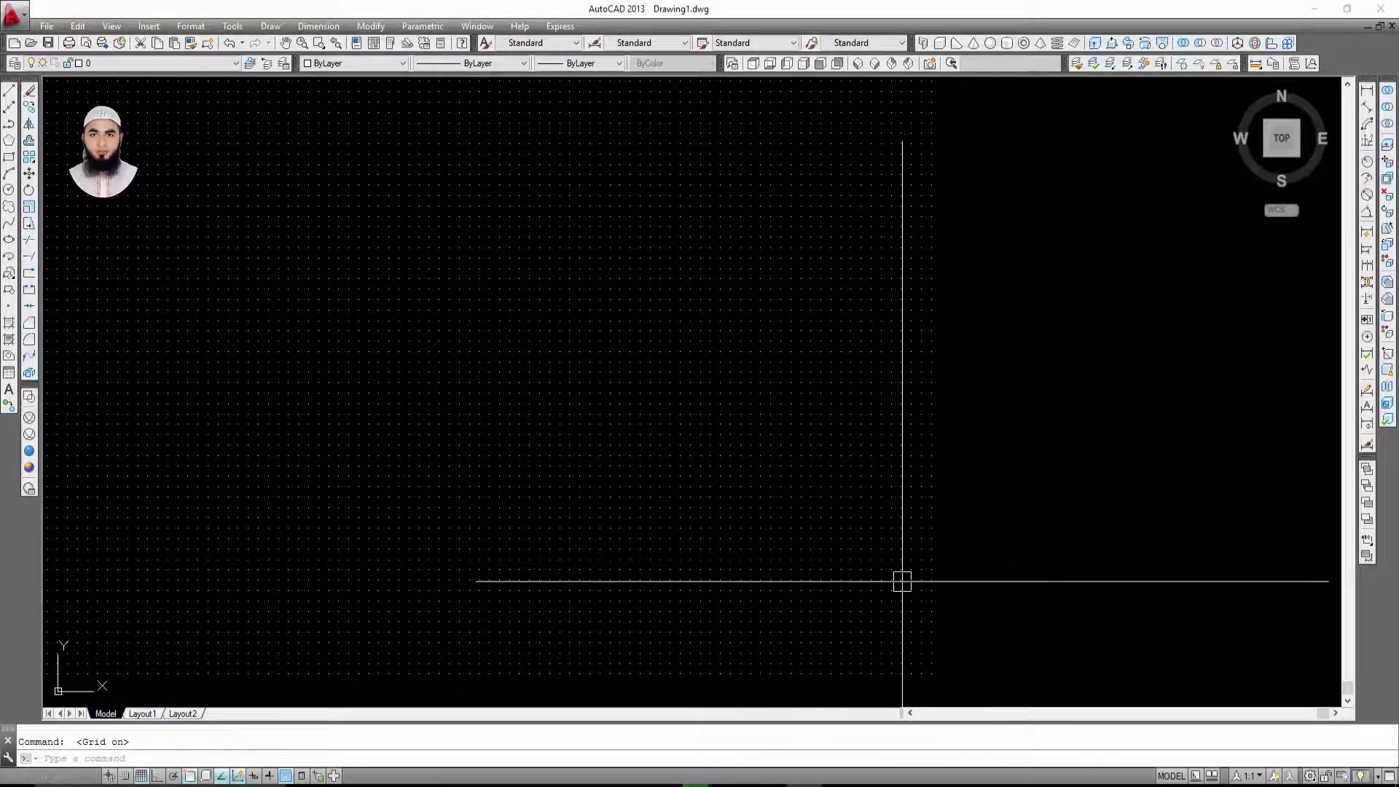
pyautogui.write('z')
pyautogui.press('Return')
pyautogui.write('a')
pyautogui.press('Return')
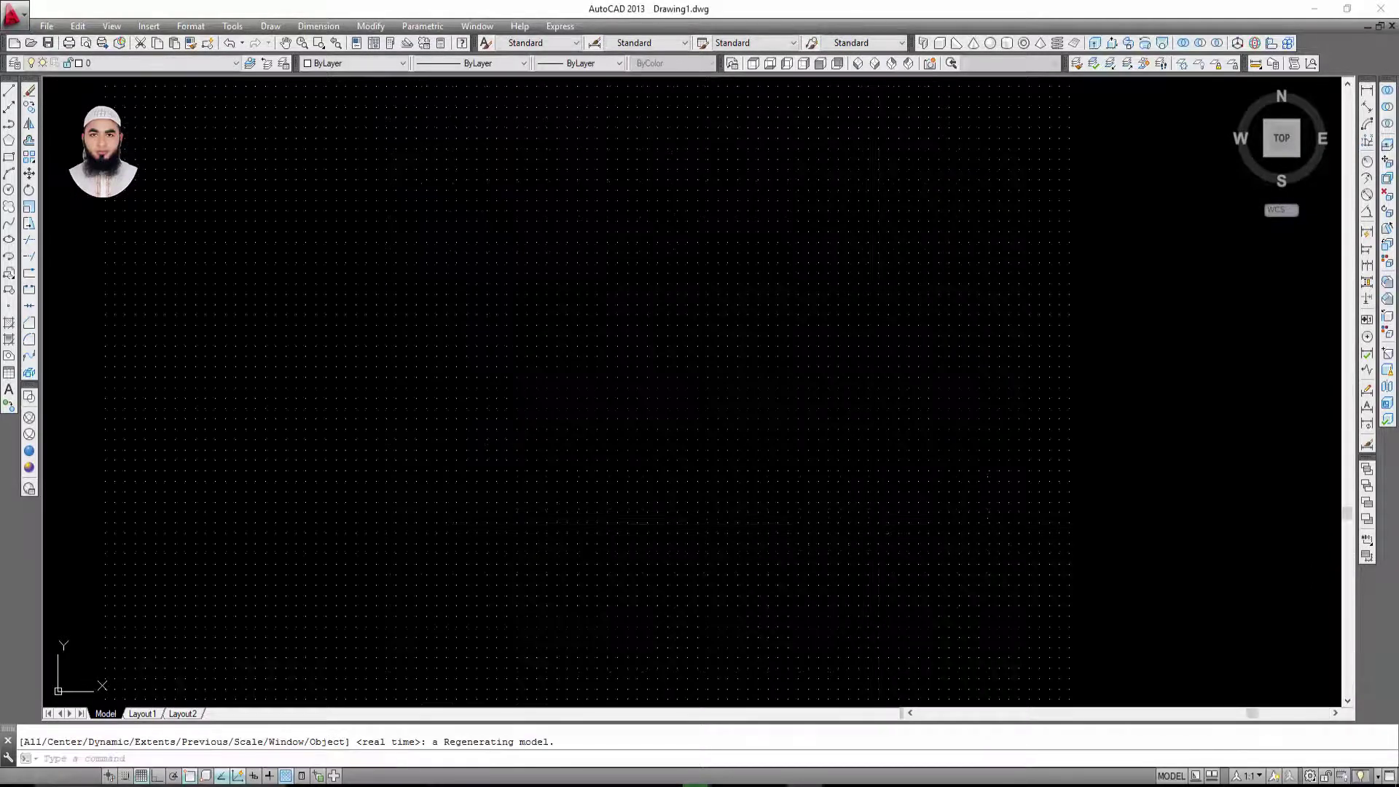
pyautogui.press('Escape')
pyautogui.moveTo(881, 522); pyautogui.dragTo(1292, 435, button='middle')
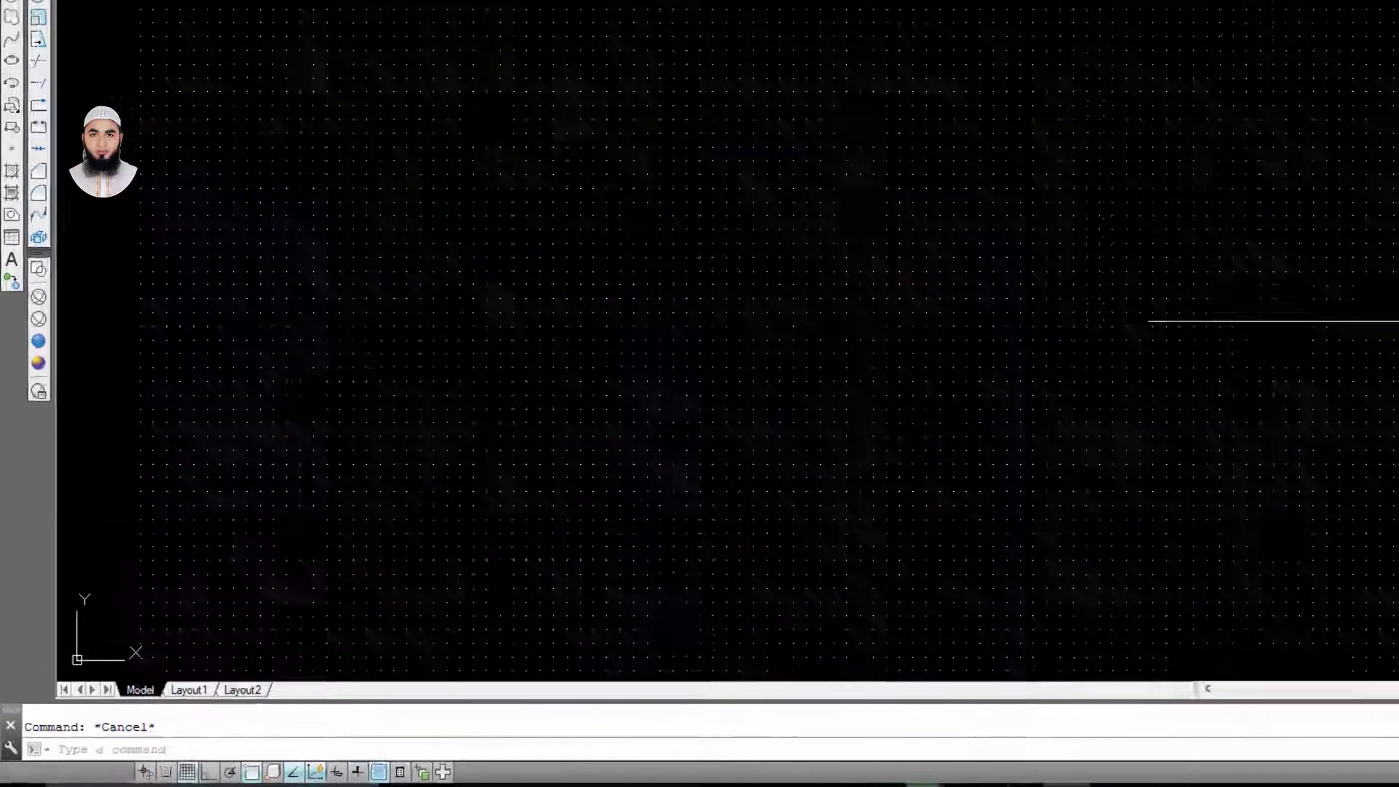
# Step: Set the SNAP style to Isometric, cancelling at the vertical spacing prompt
pyautogui.write('SNap')
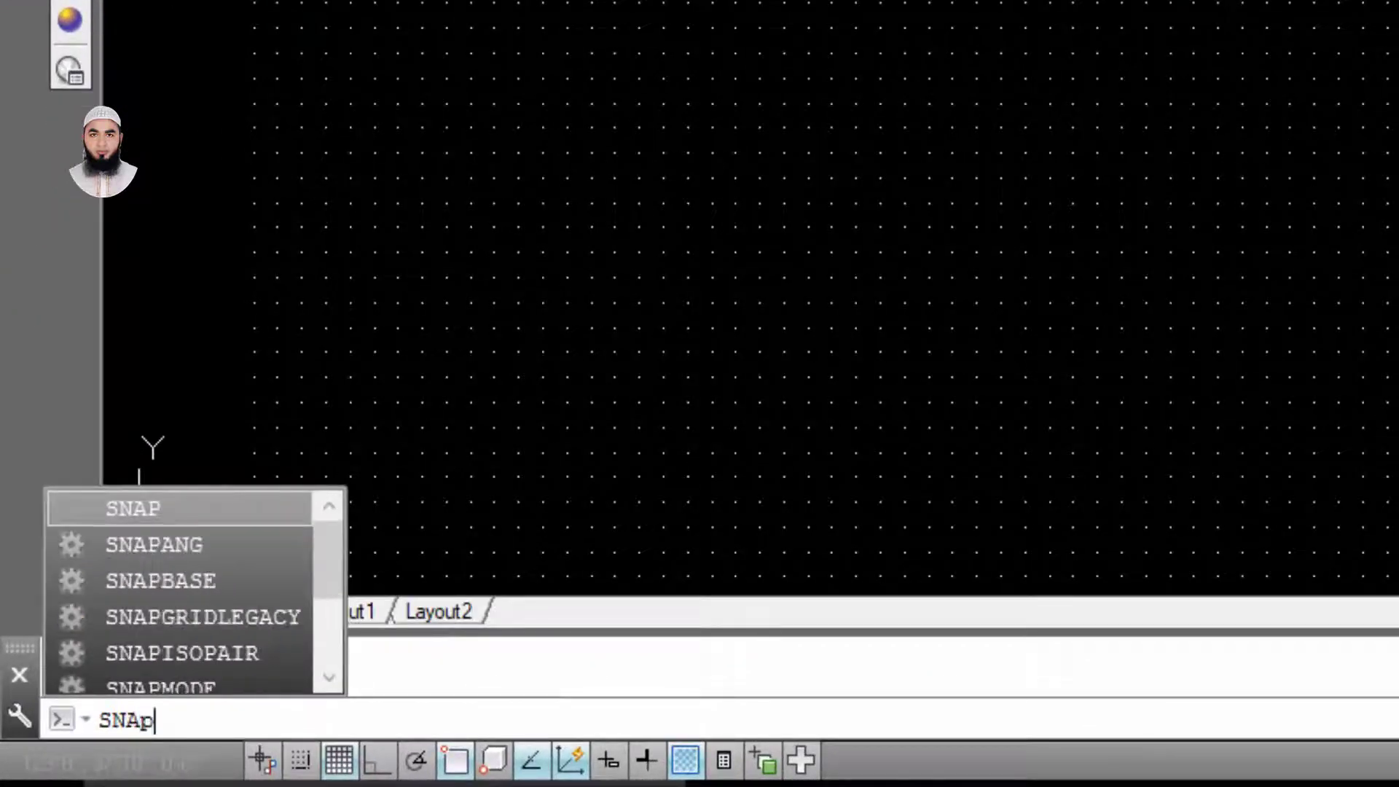
pyautogui.press('Return')
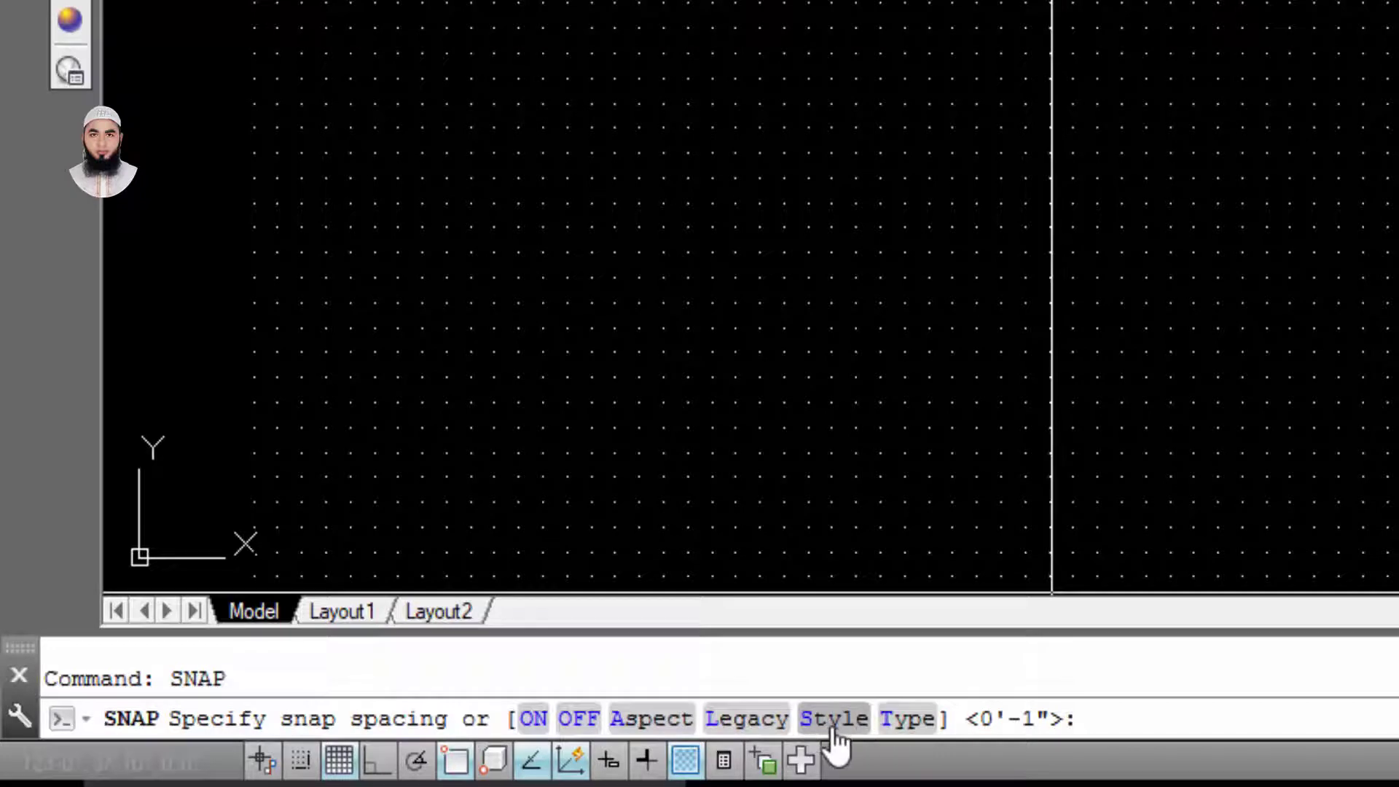
pyautogui.write('s')
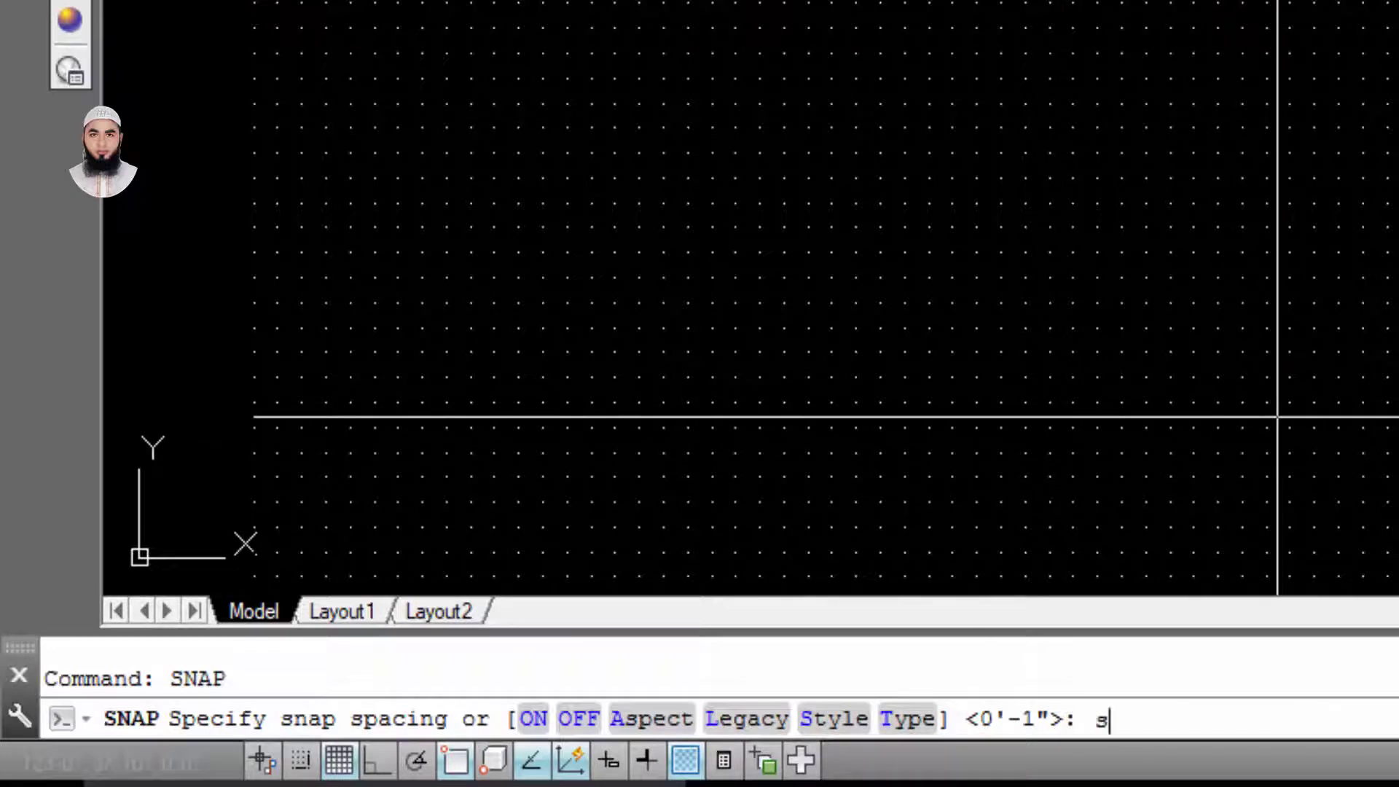
pyautogui.press('Return')
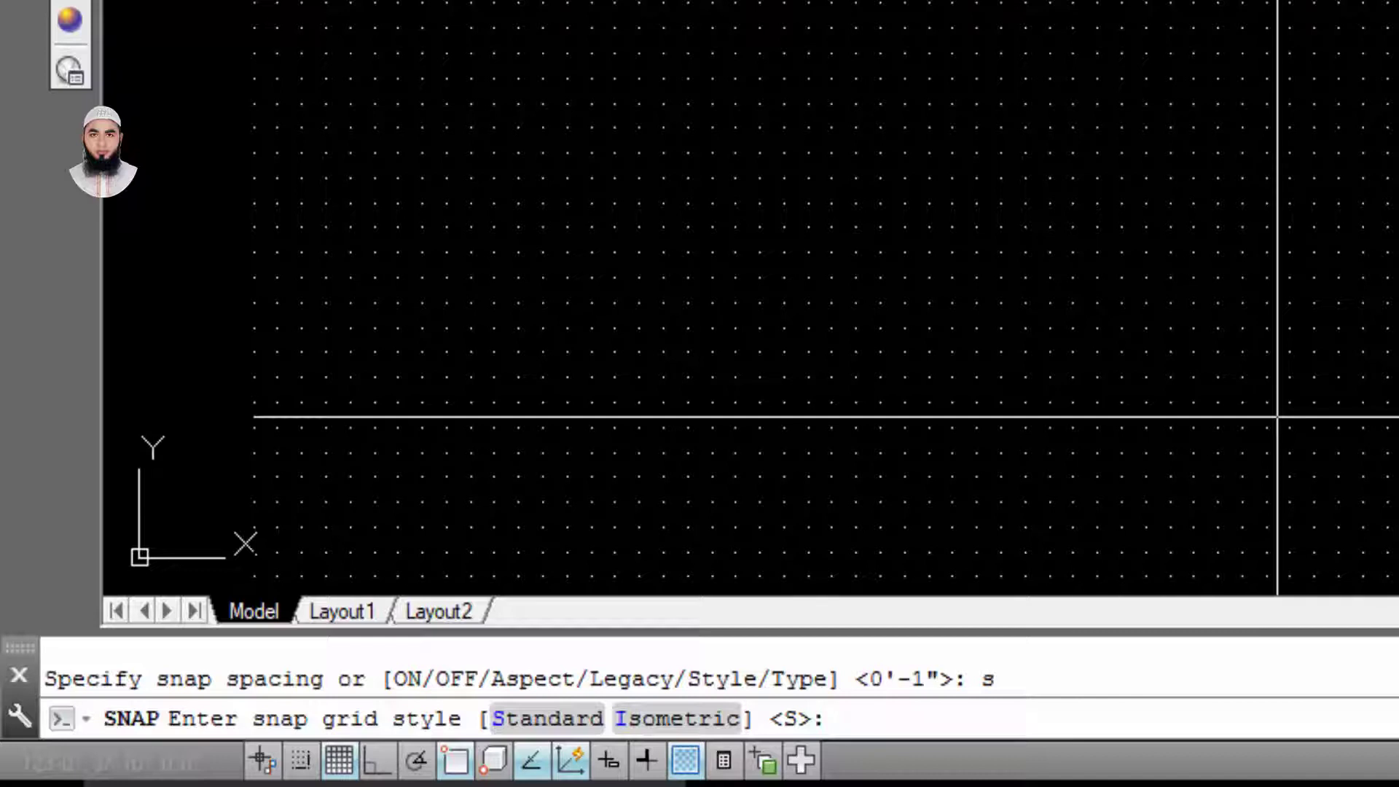
pyautogui.write('i')
pyautogui.press('Return')
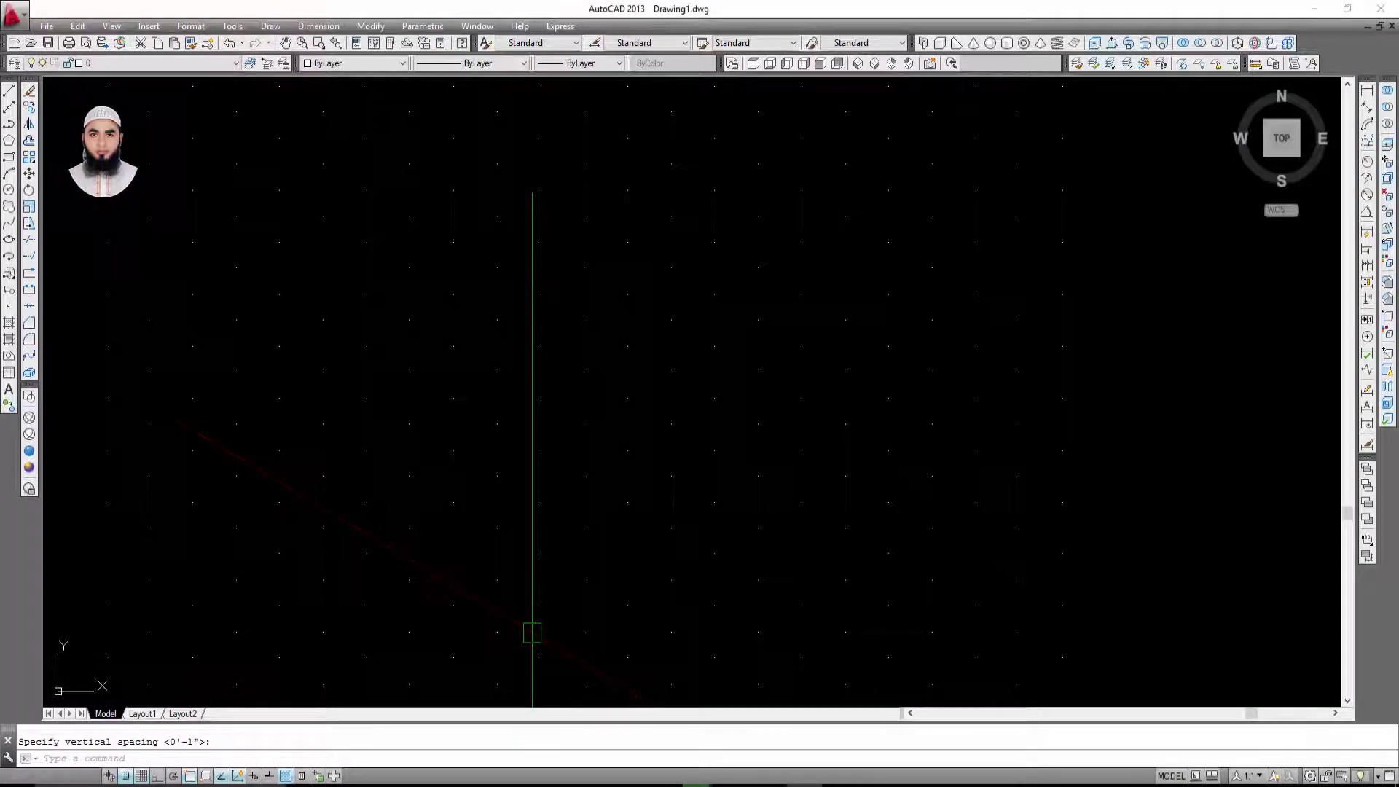
pyautogui.press('Escape')
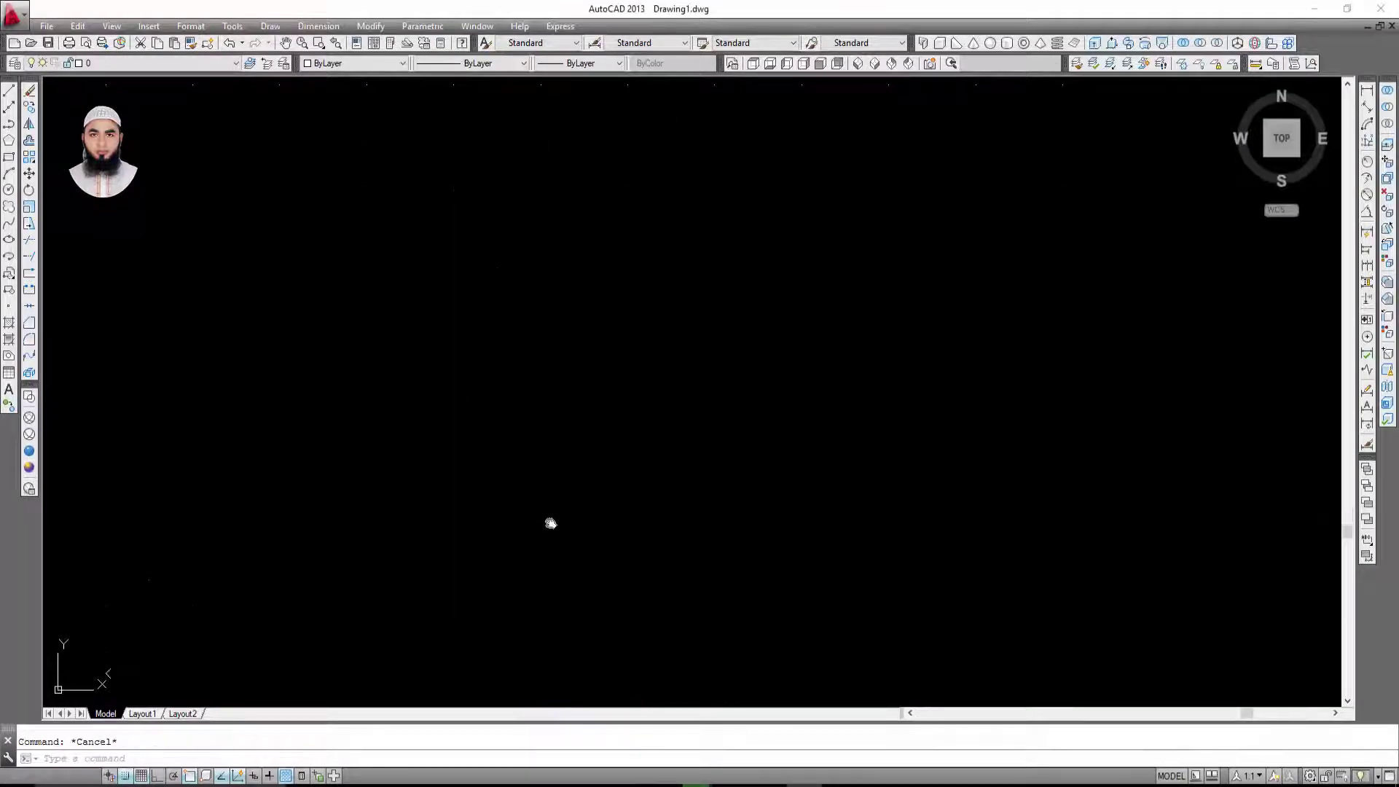
pyautogui.moveTo(718, 401); pyautogui.dragTo(718, 405, button='middle')
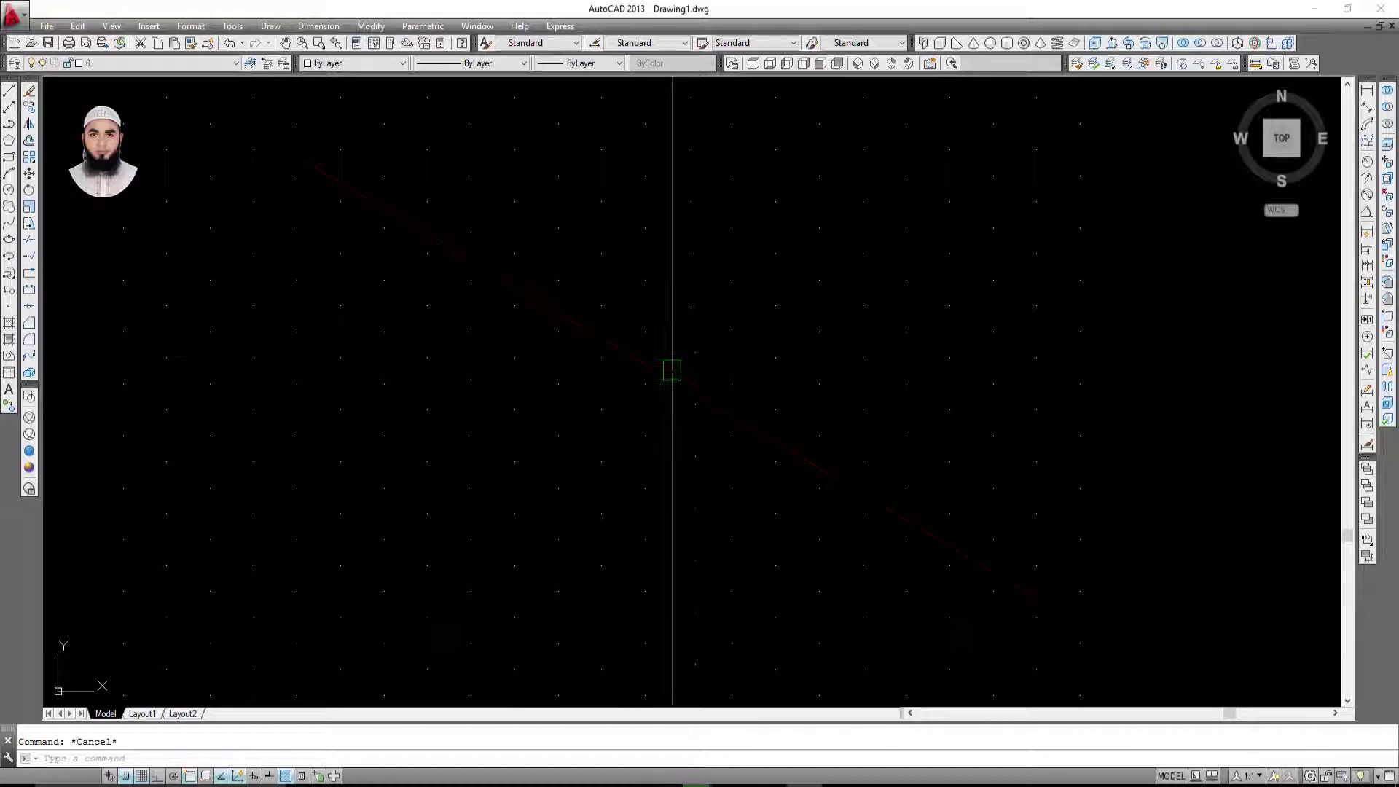
pyautogui.moveTo(671, 447); pyautogui.dragTo(691, 453, button='middle')
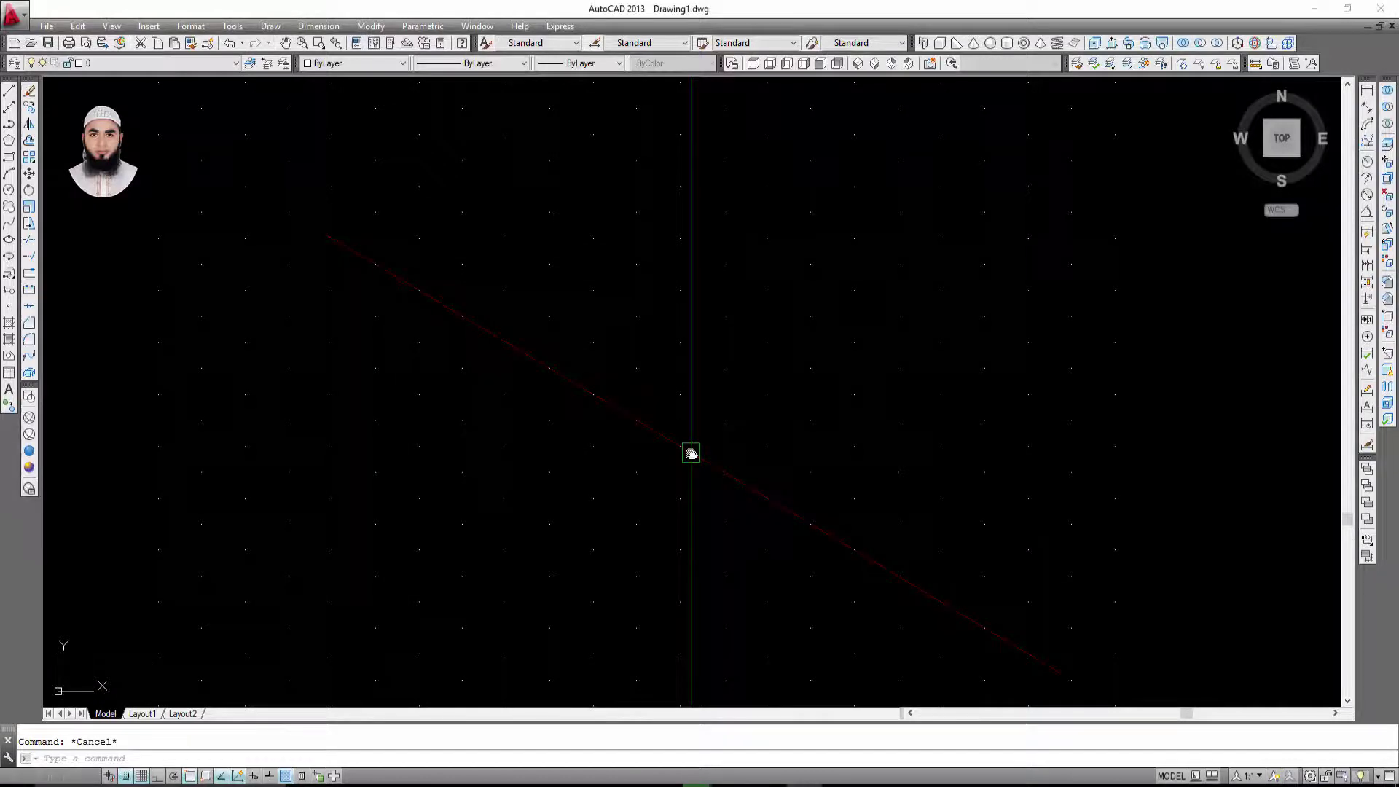
pyautogui.press('F9')
pyautogui.press('F9')
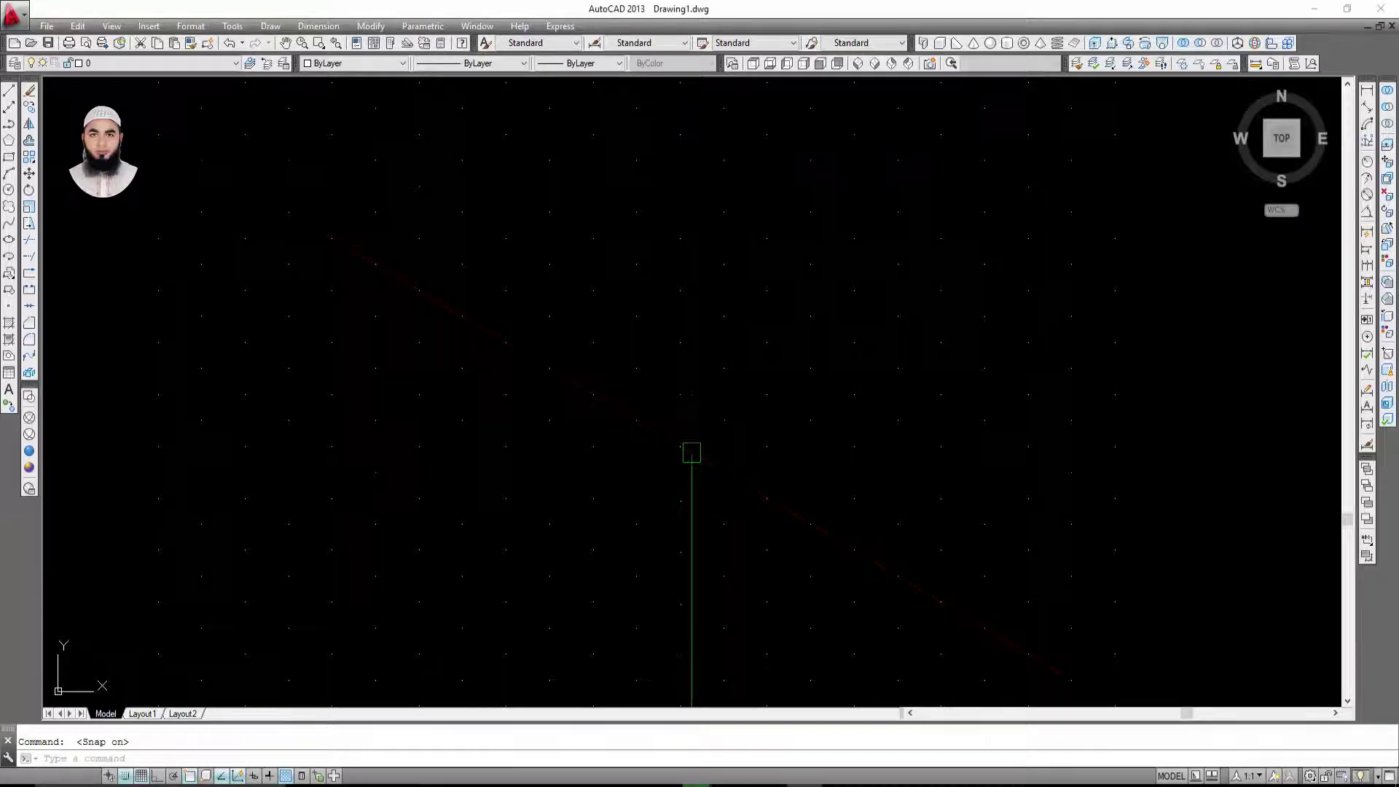
pyautogui.press('Escape')
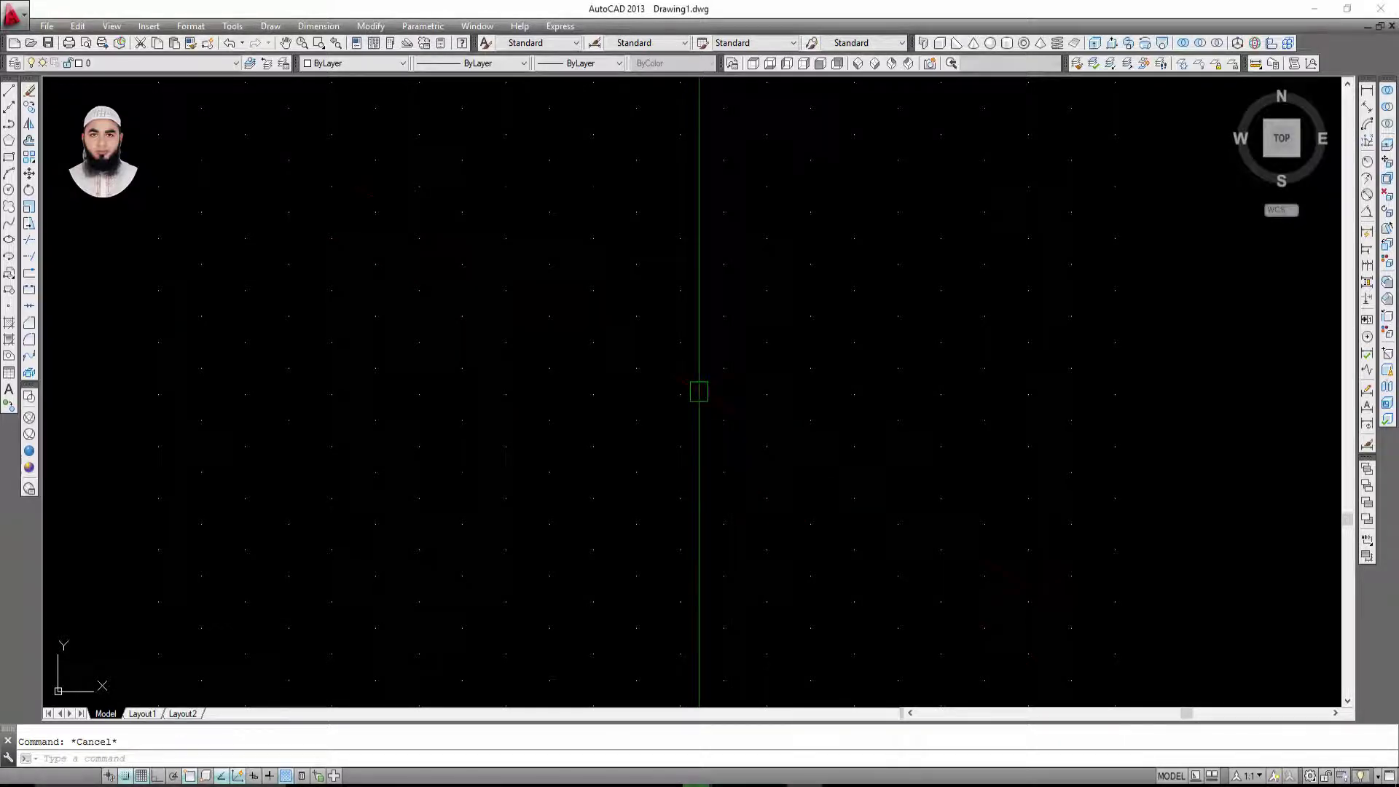
pyautogui.scroll(-1, 534, 369)
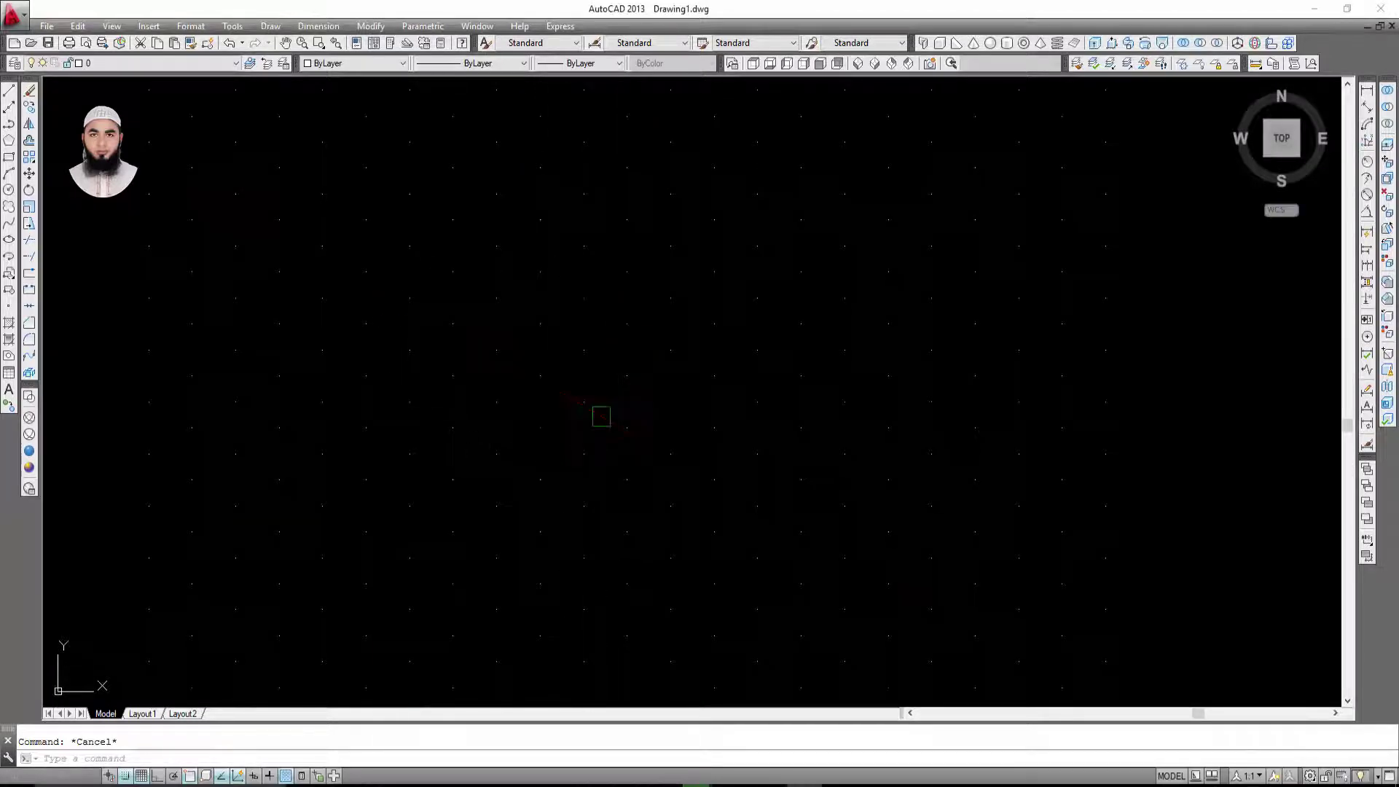
pyautogui.scroll(1, 656, 415)
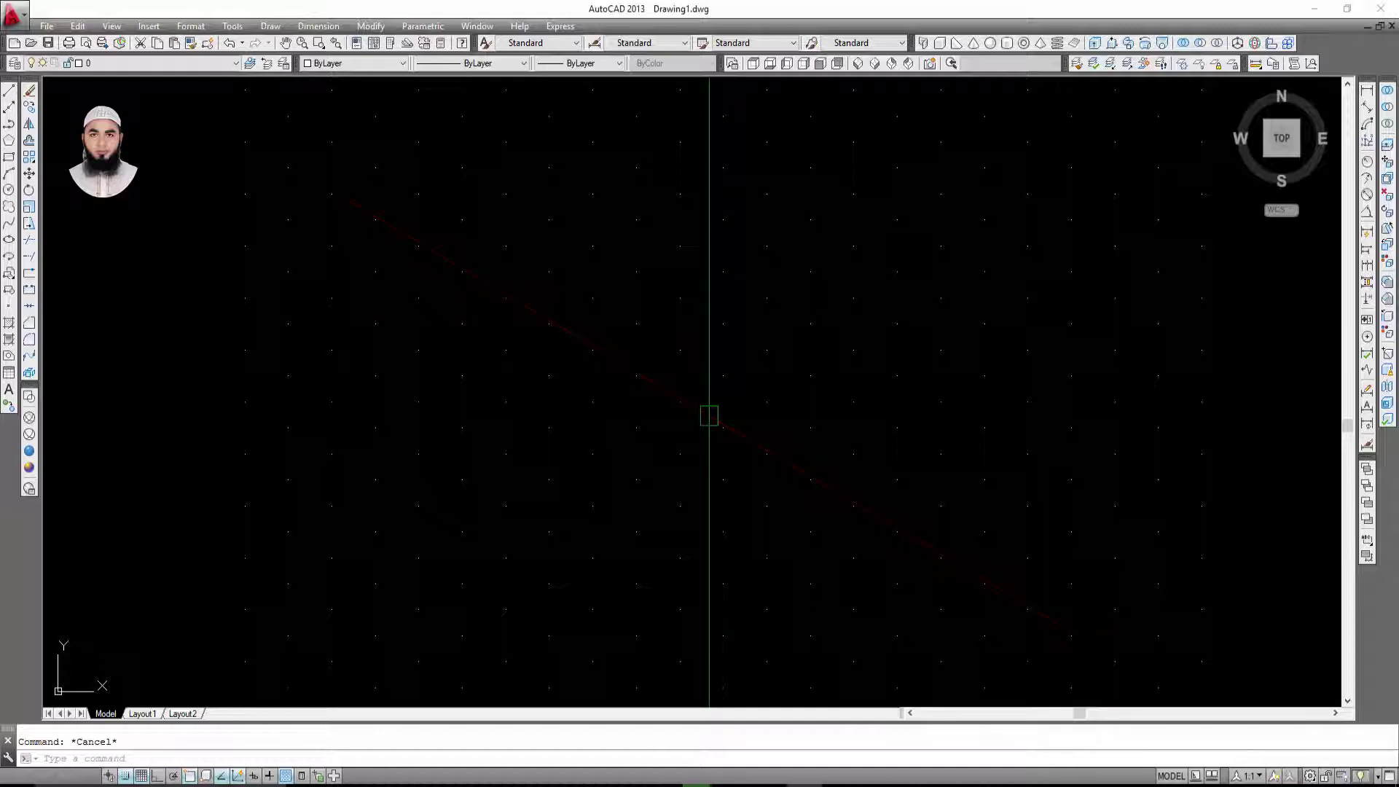
pyautogui.moveTo(430, 430); pyautogui.dragTo(419, 440, button='middle')
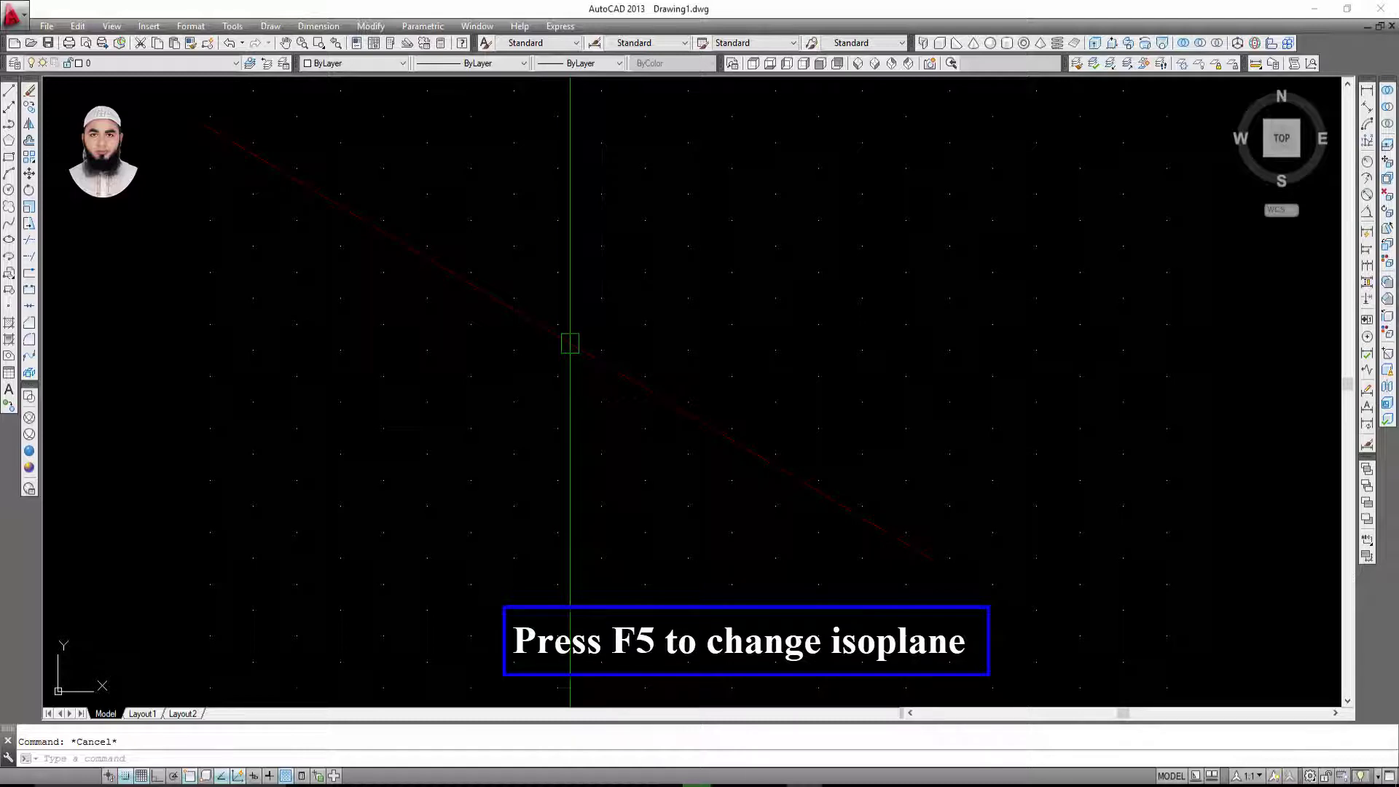
pyautogui.press('F5')
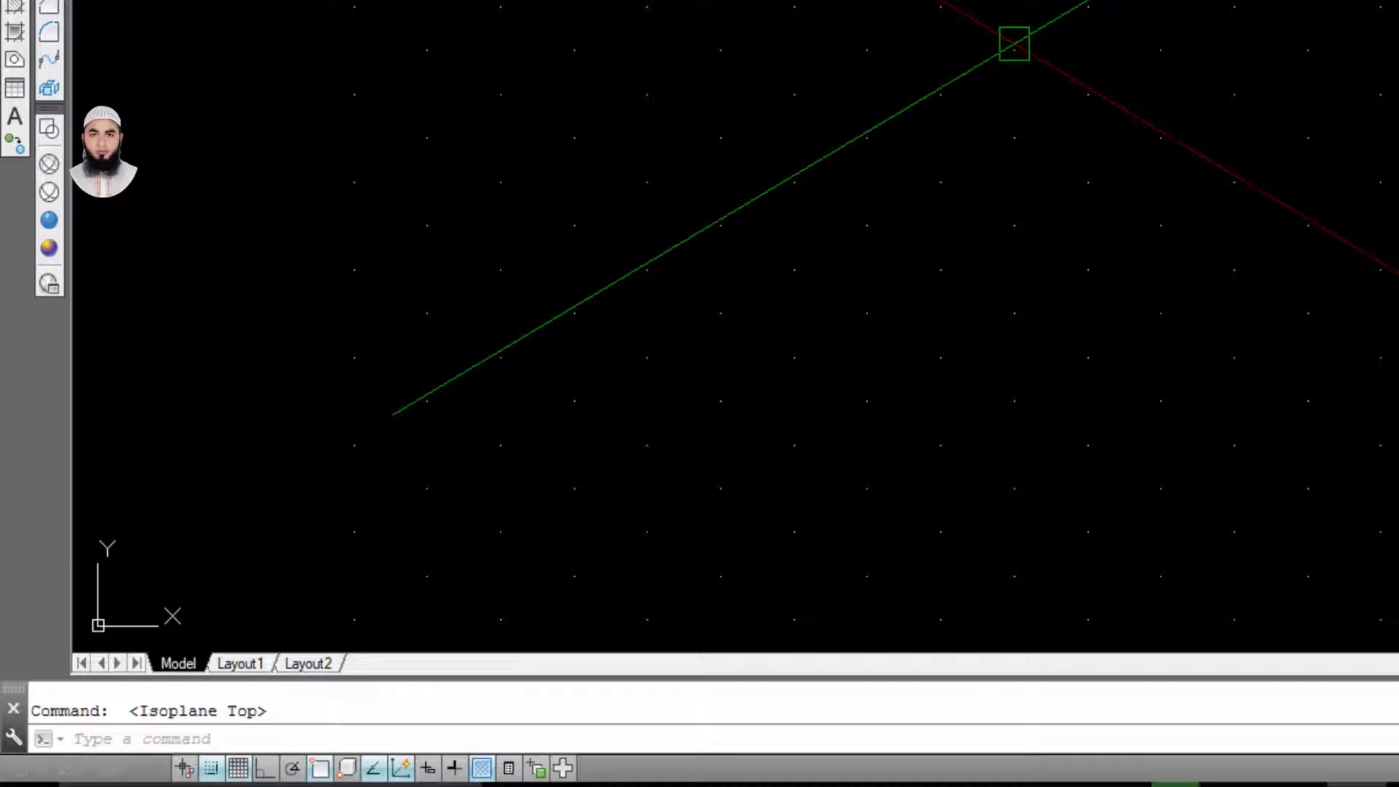
pyautogui.press('F5')
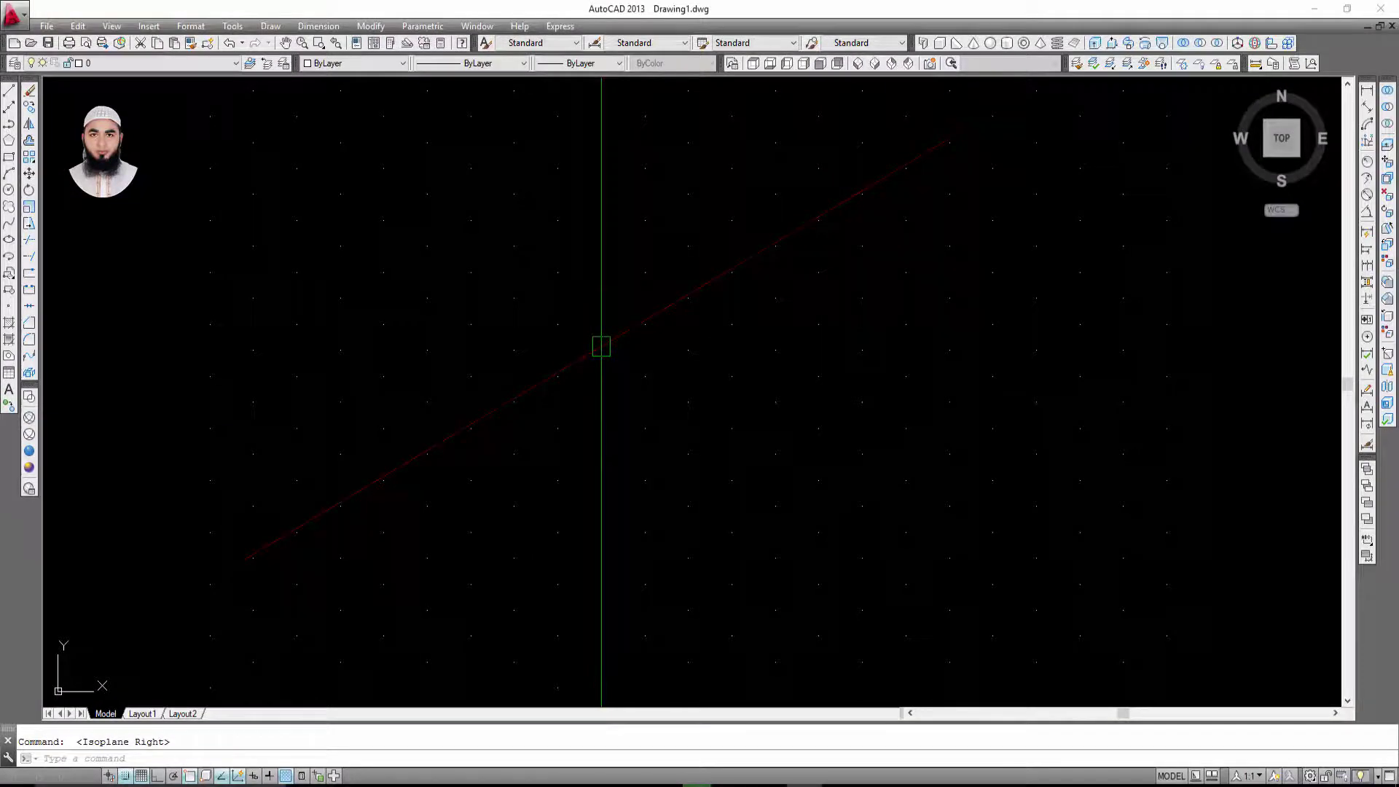
pyautogui.press('F5')
pyautogui.press('F5')
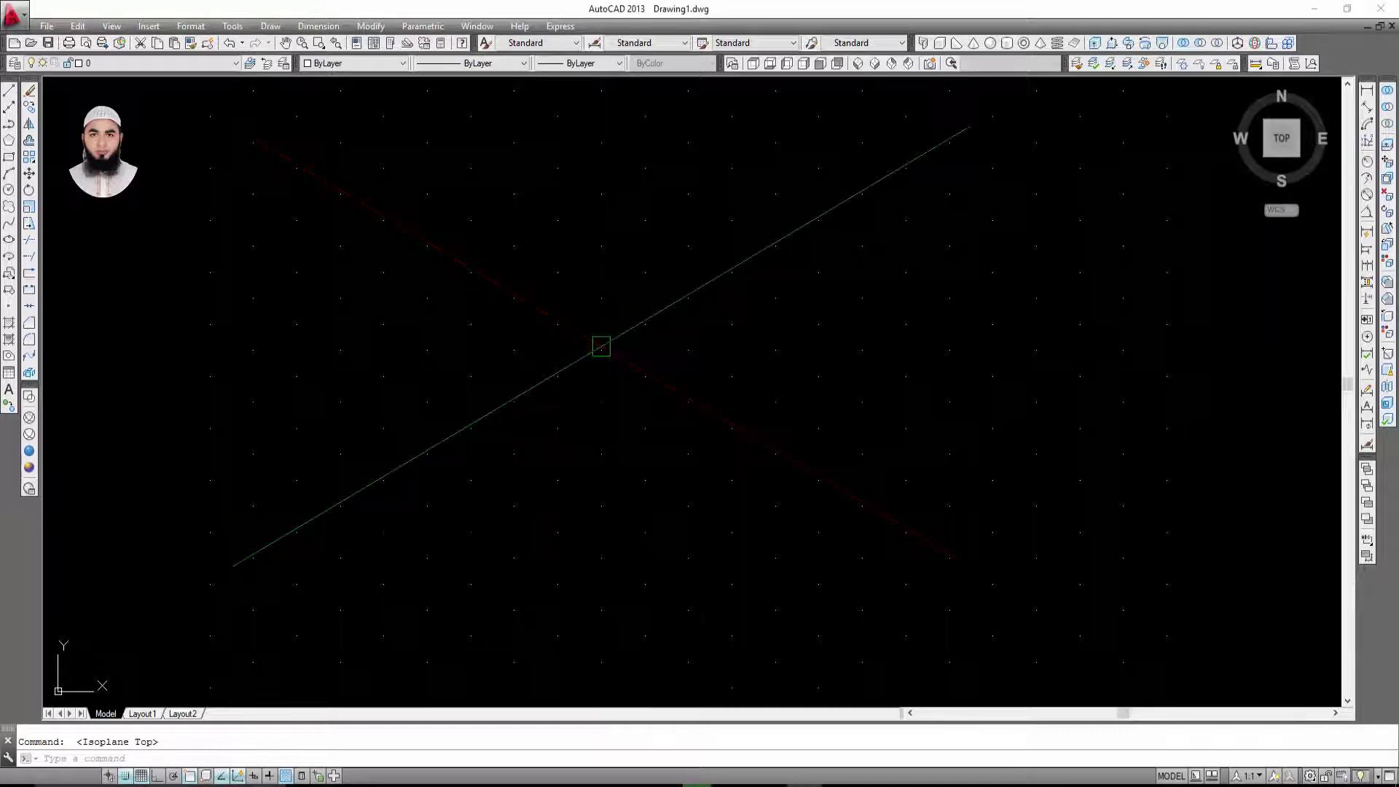
pyautogui.press('F5')
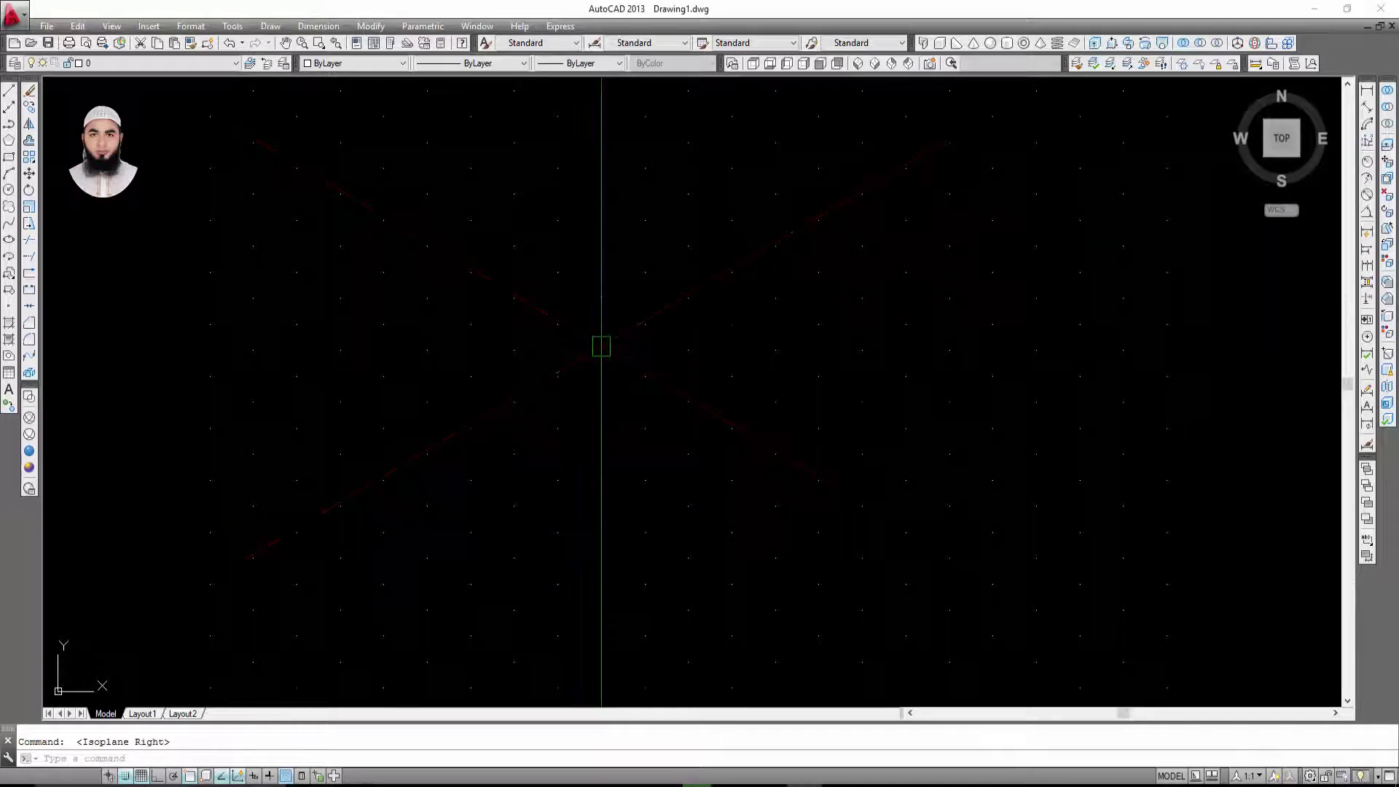
pyautogui.press('F5')
pyautogui.press('F5')
pyautogui.press('F5')
pyautogui.press('F5')
pyautogui.press('F5')
pyautogui.press('F5')
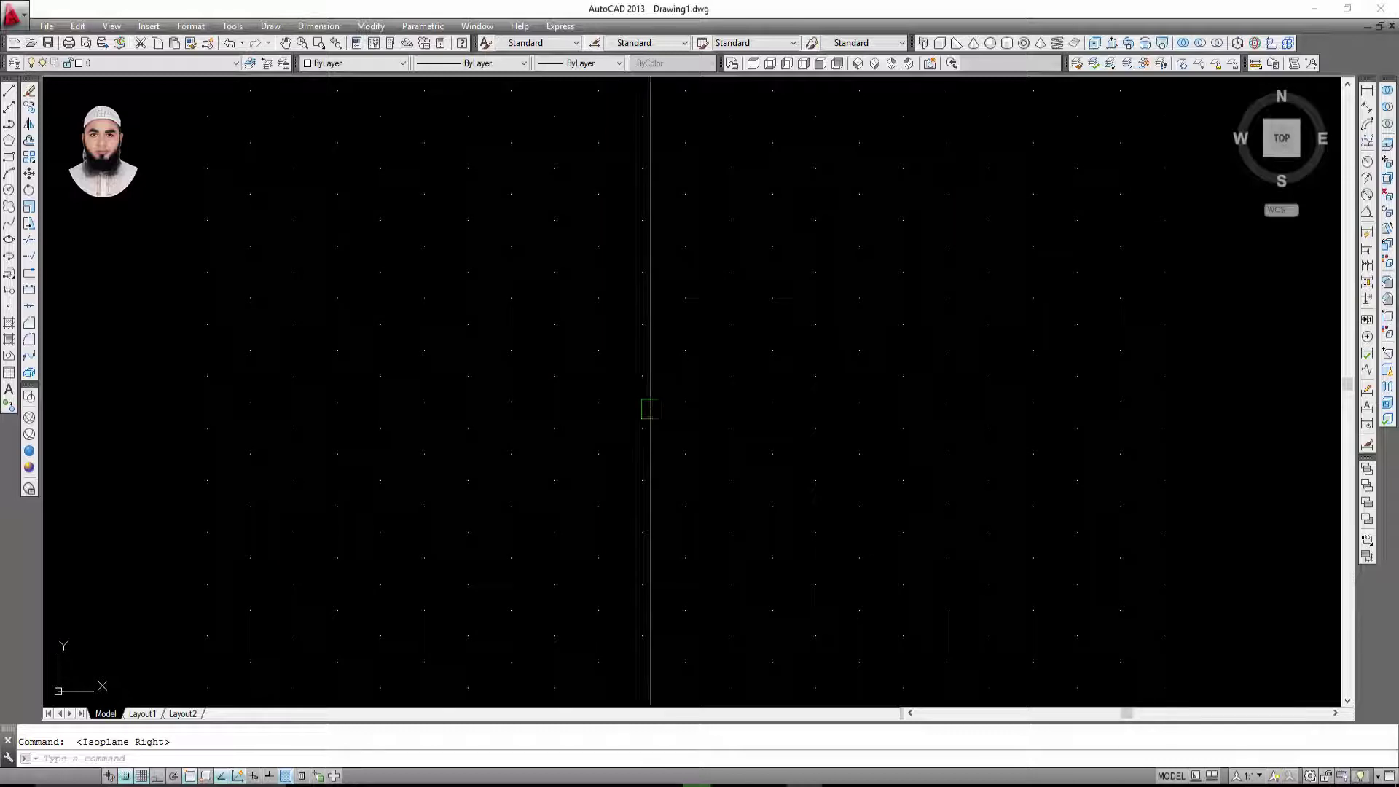
pyautogui.press('Escape')
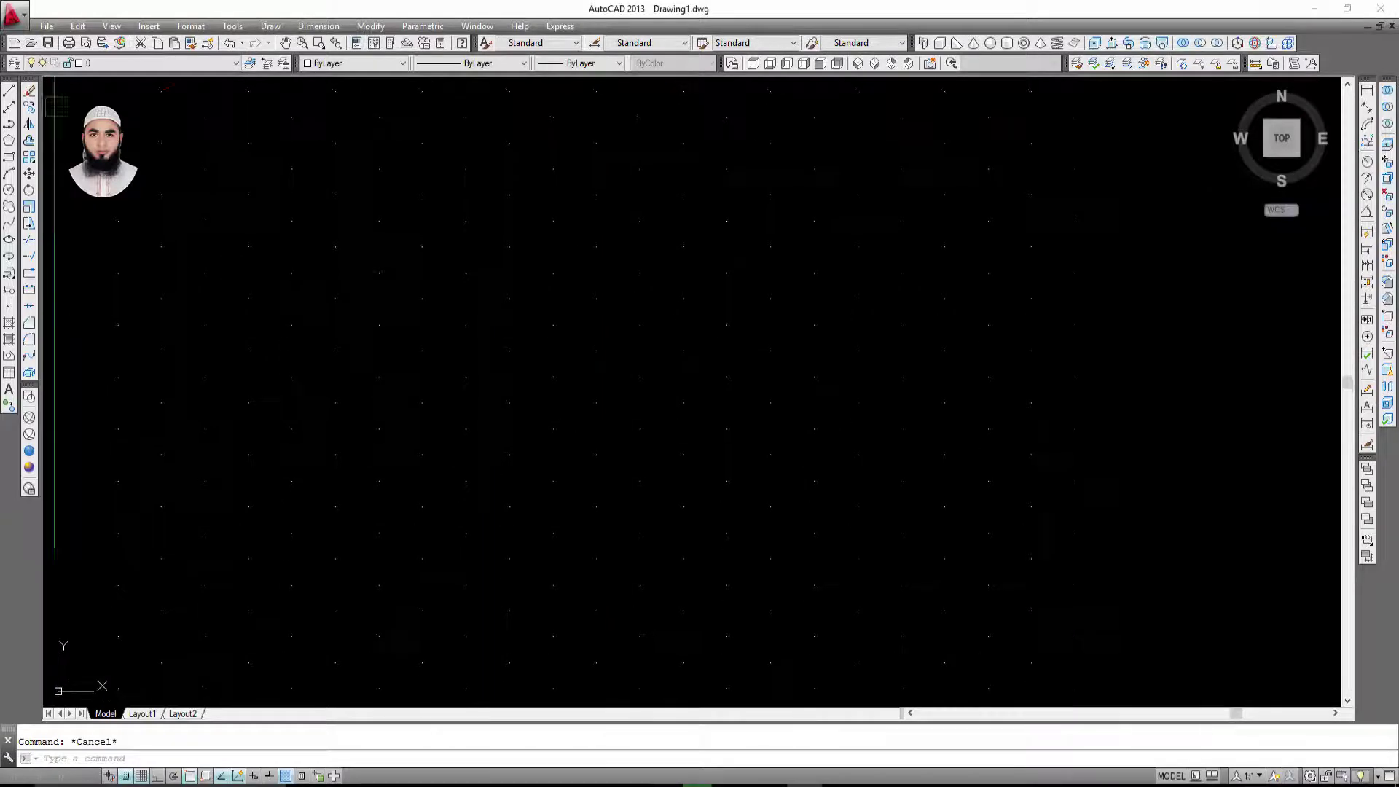
# Step: Draw the cube's right face as a closed isometric parallelogram
pyautogui.click(9, 90)
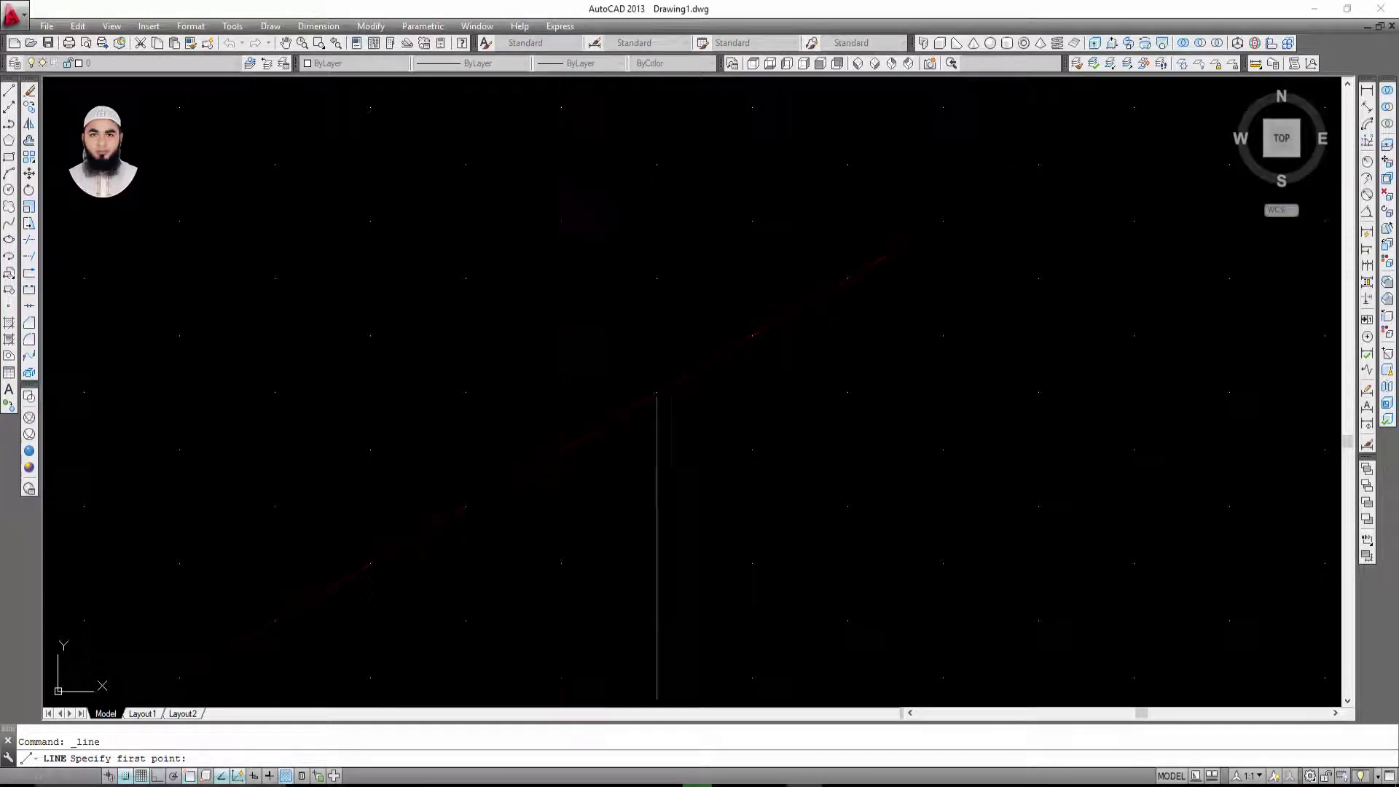
pyautogui.click(561, 447)
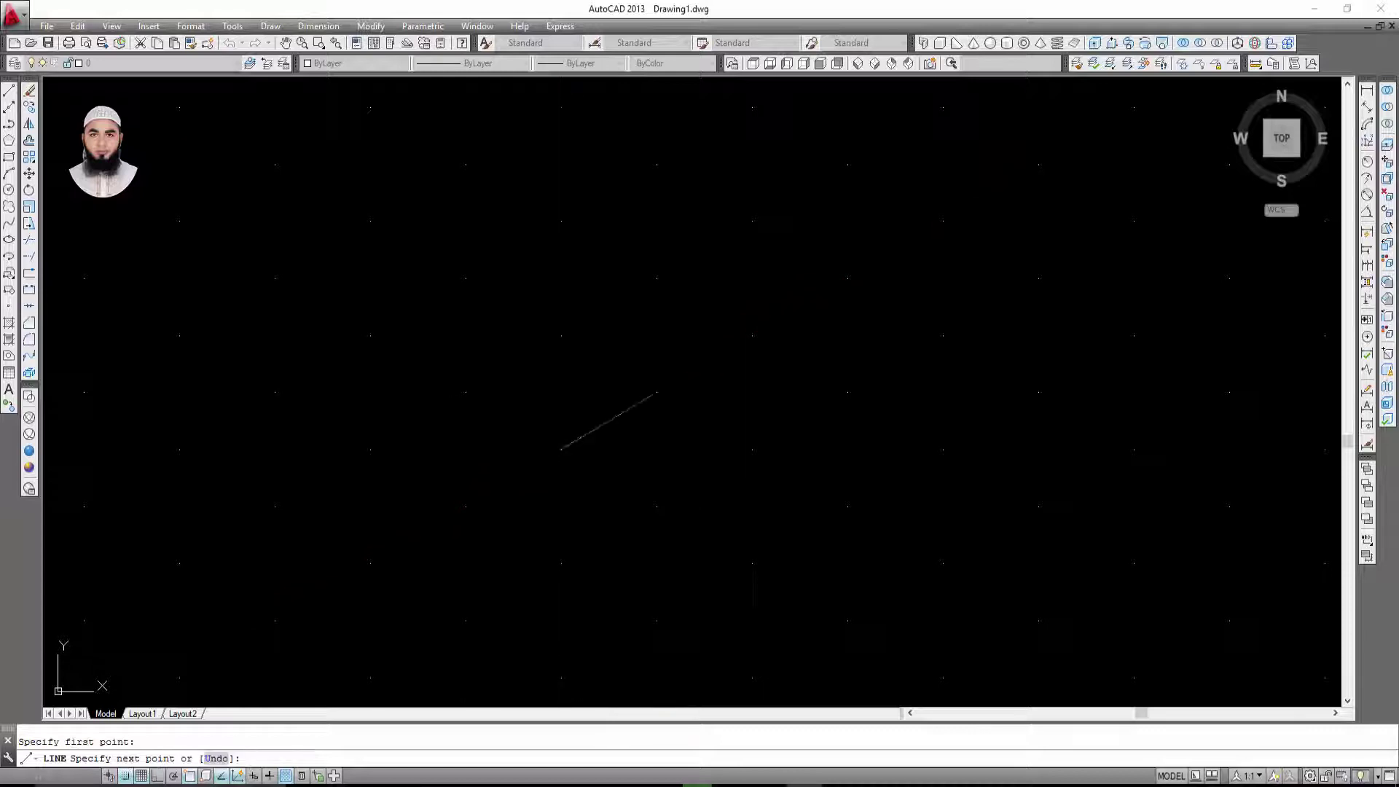
pyautogui.click(656, 394)
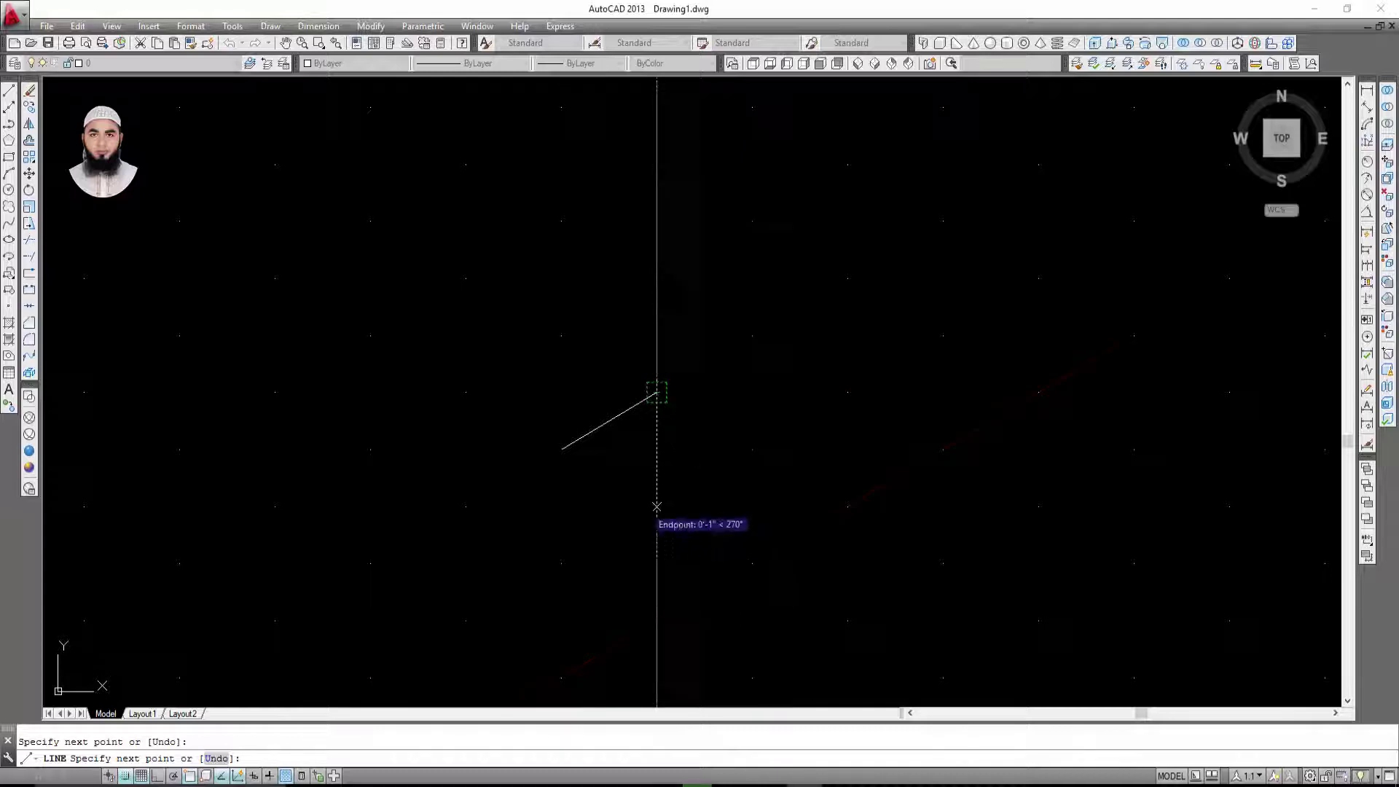
pyautogui.click(657, 507)
pyautogui.click(561, 562)
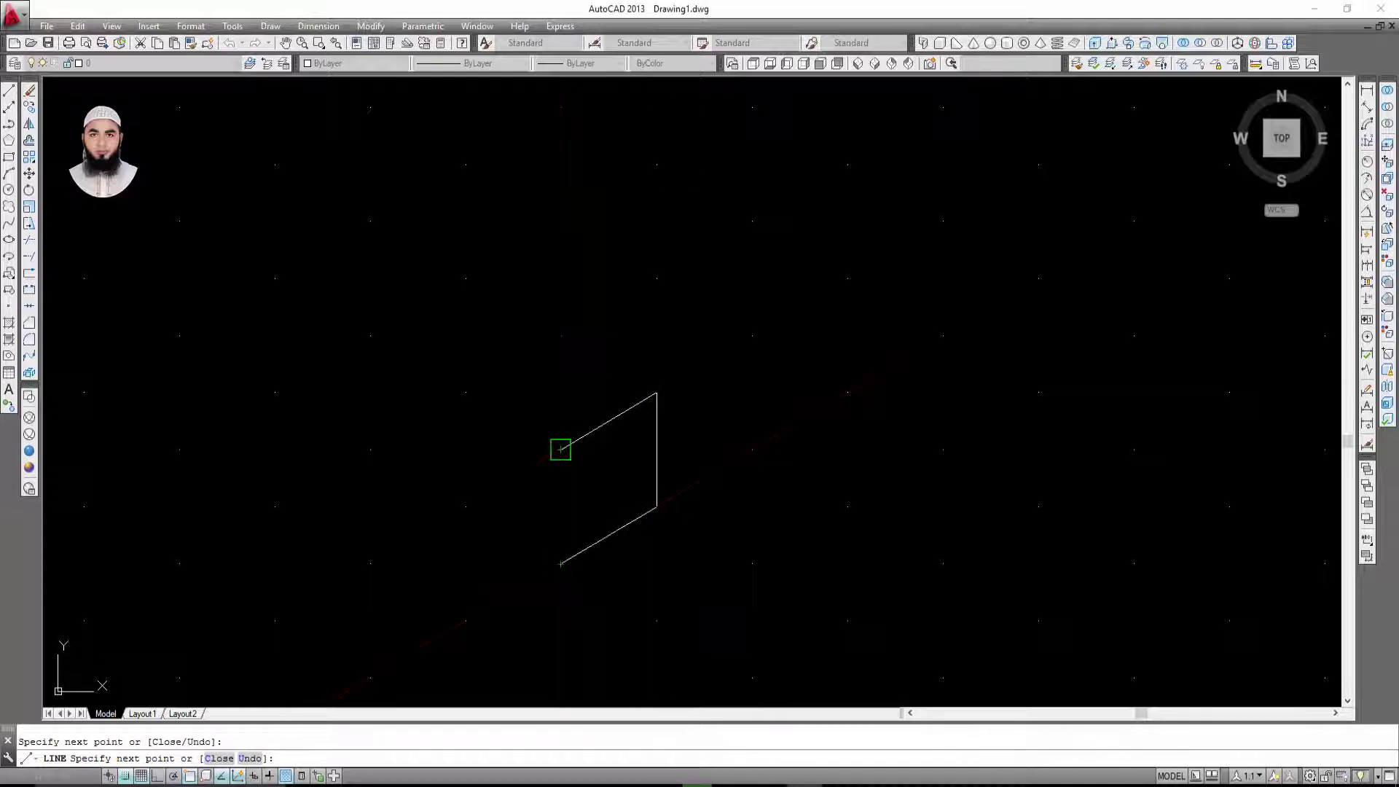
pyautogui.click(561, 450)
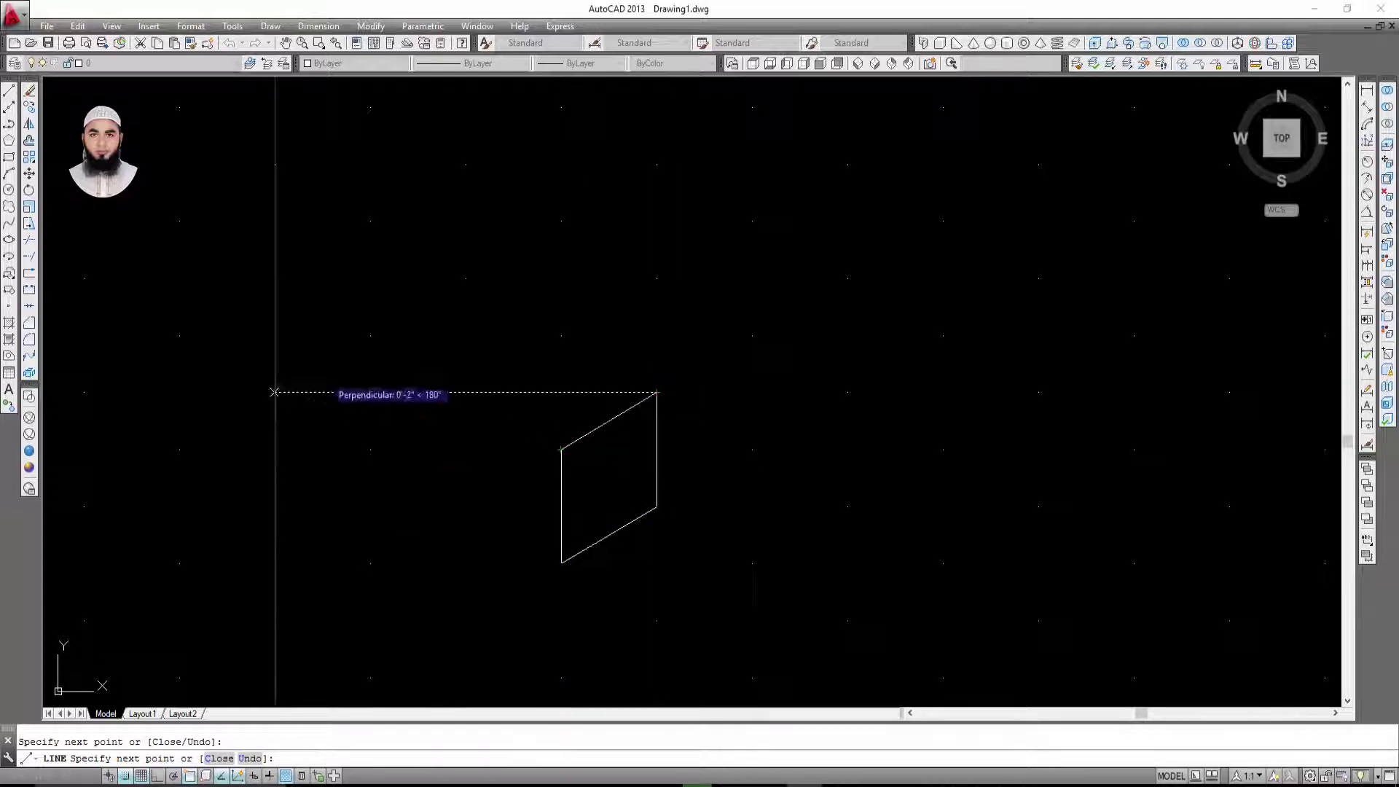
# Step: Draw the cube's left face on the left isoplane
pyautogui.moveTo(465, 392); pyautogui.dragTo(531, 364, button='middle')
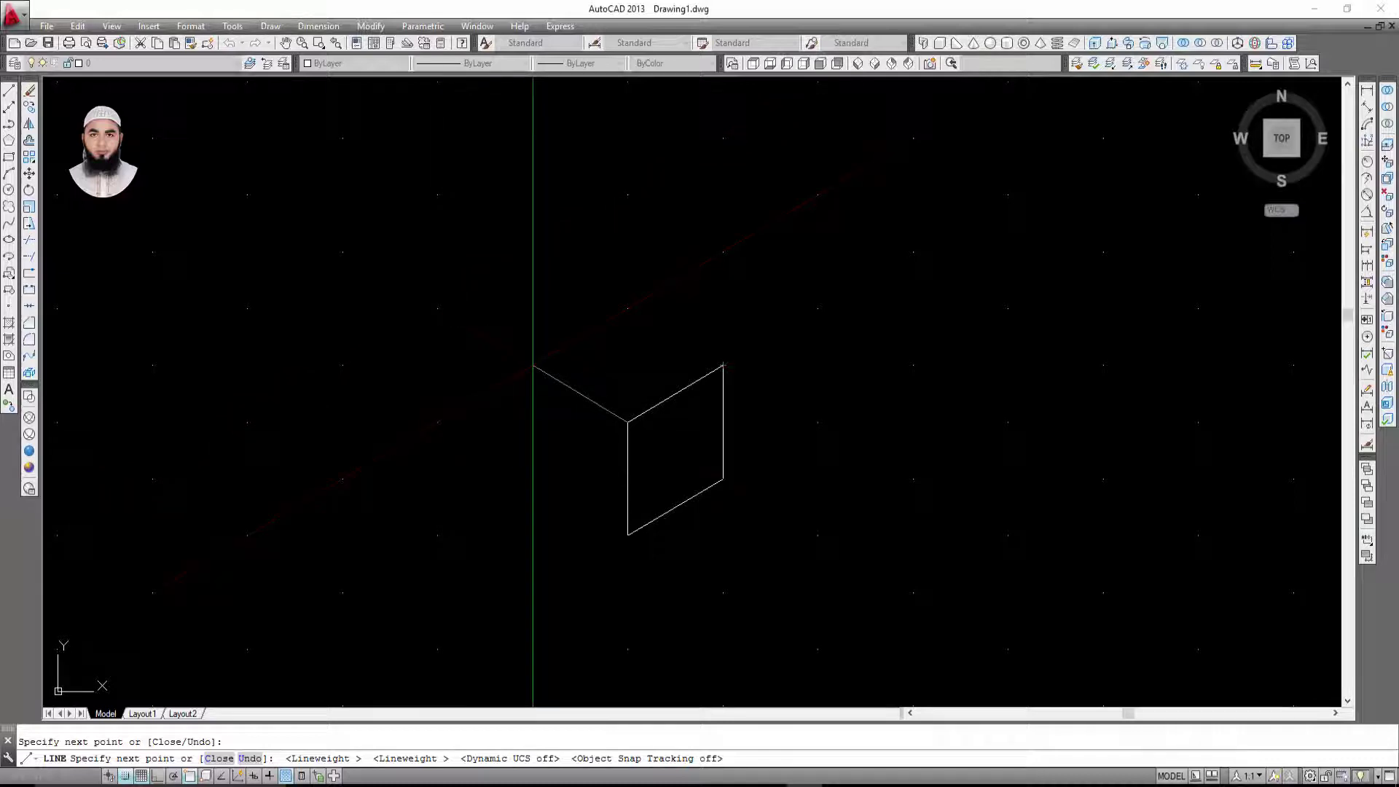
pyautogui.press('F5')
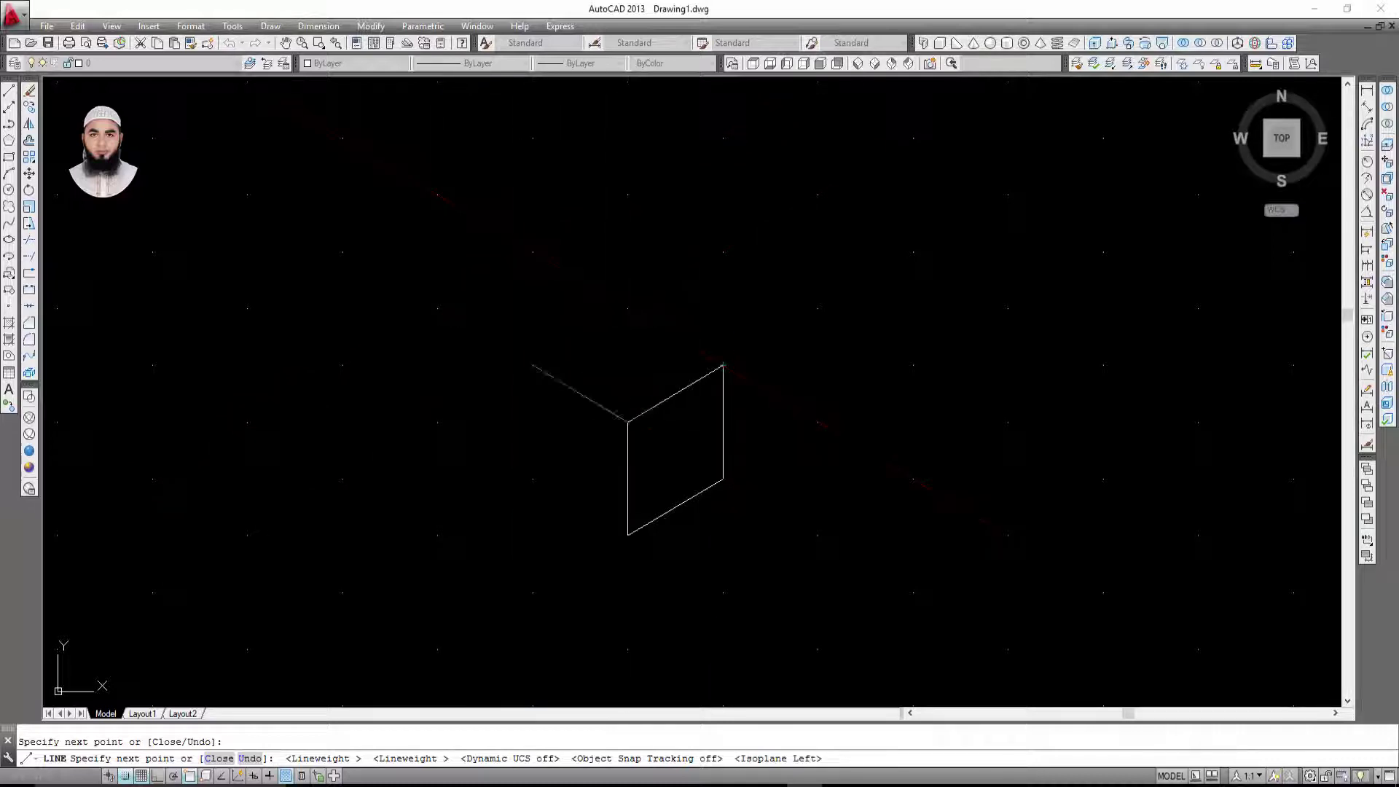
pyautogui.click(533, 366)
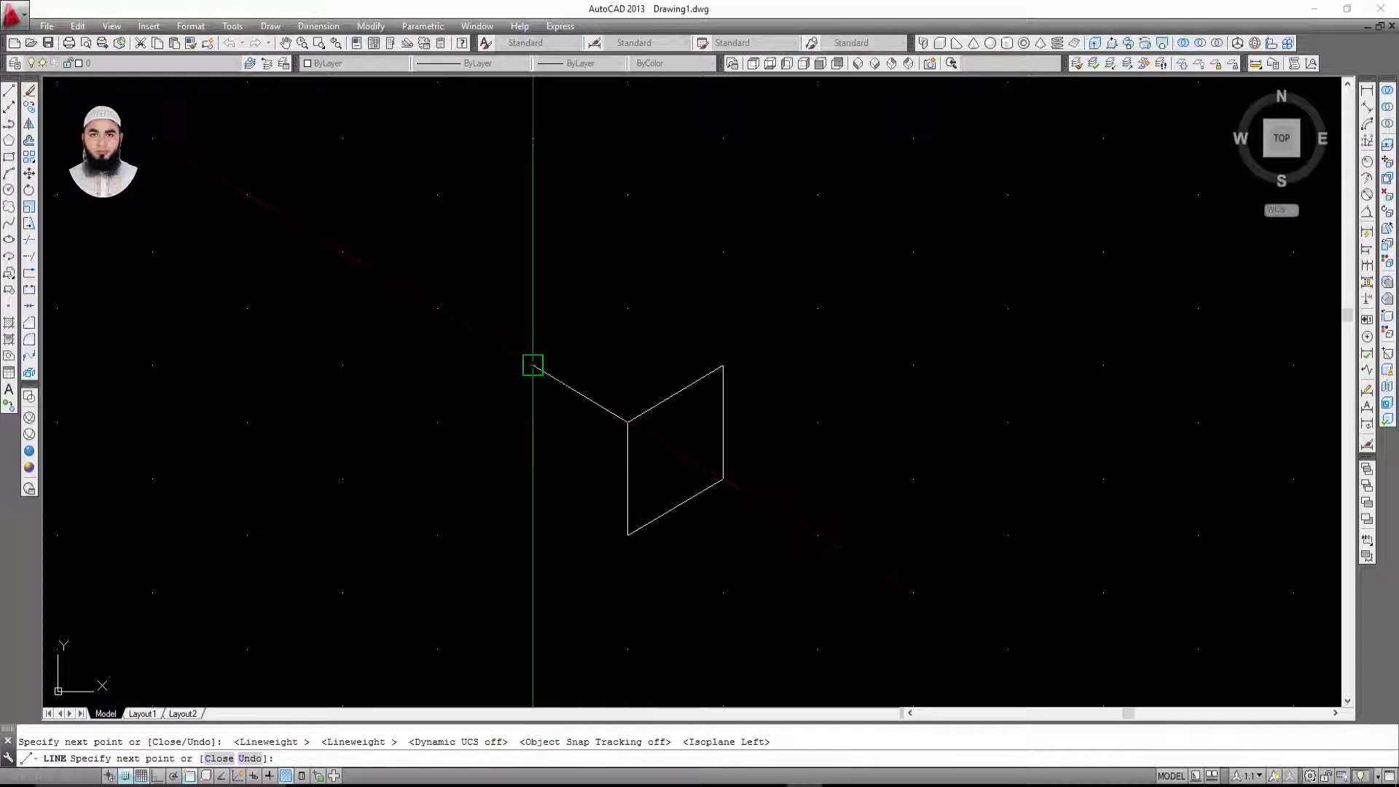
pyautogui.click(533, 479)
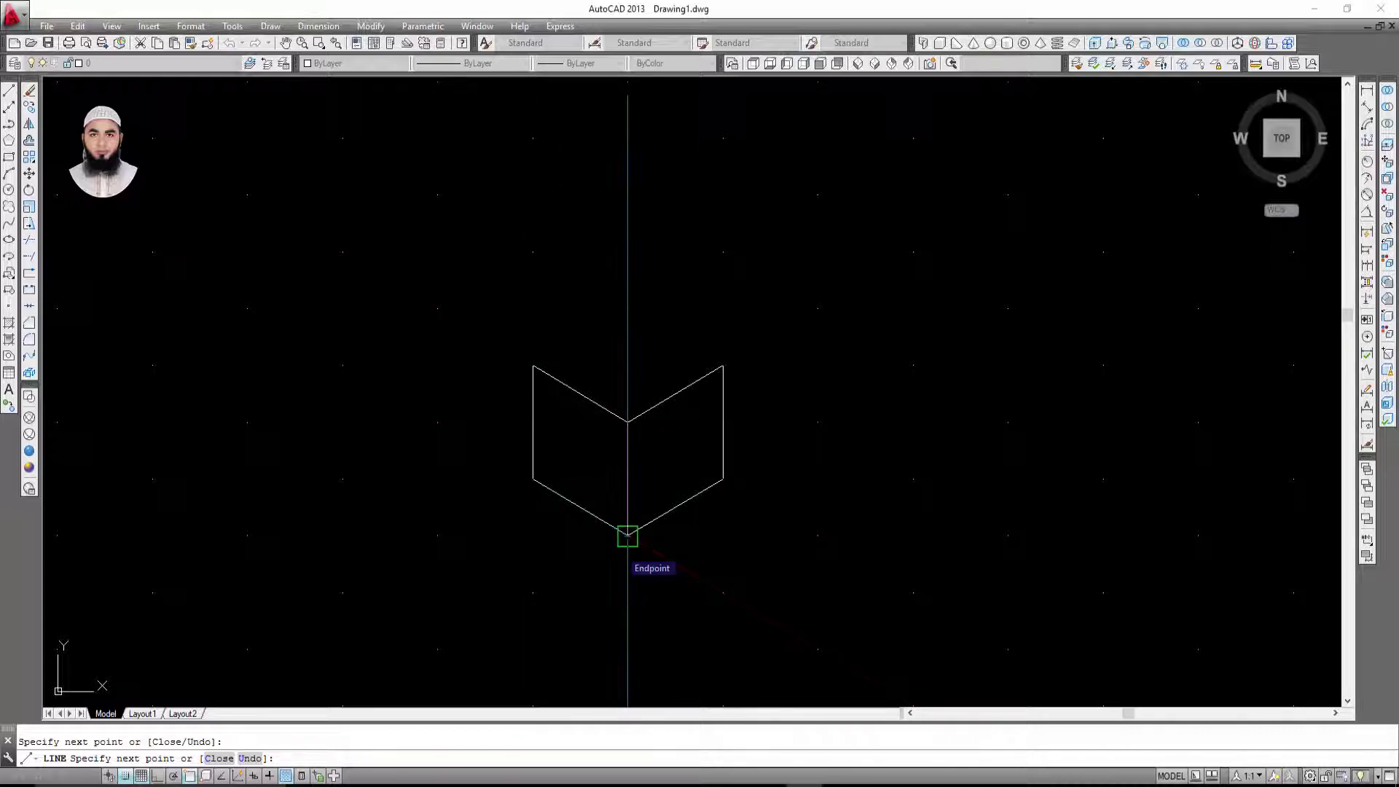
pyautogui.click(628, 536)
pyautogui.press('Return')
pyautogui.moveTo(718, 258); pyautogui.dragTo(629, 306, button='middle')
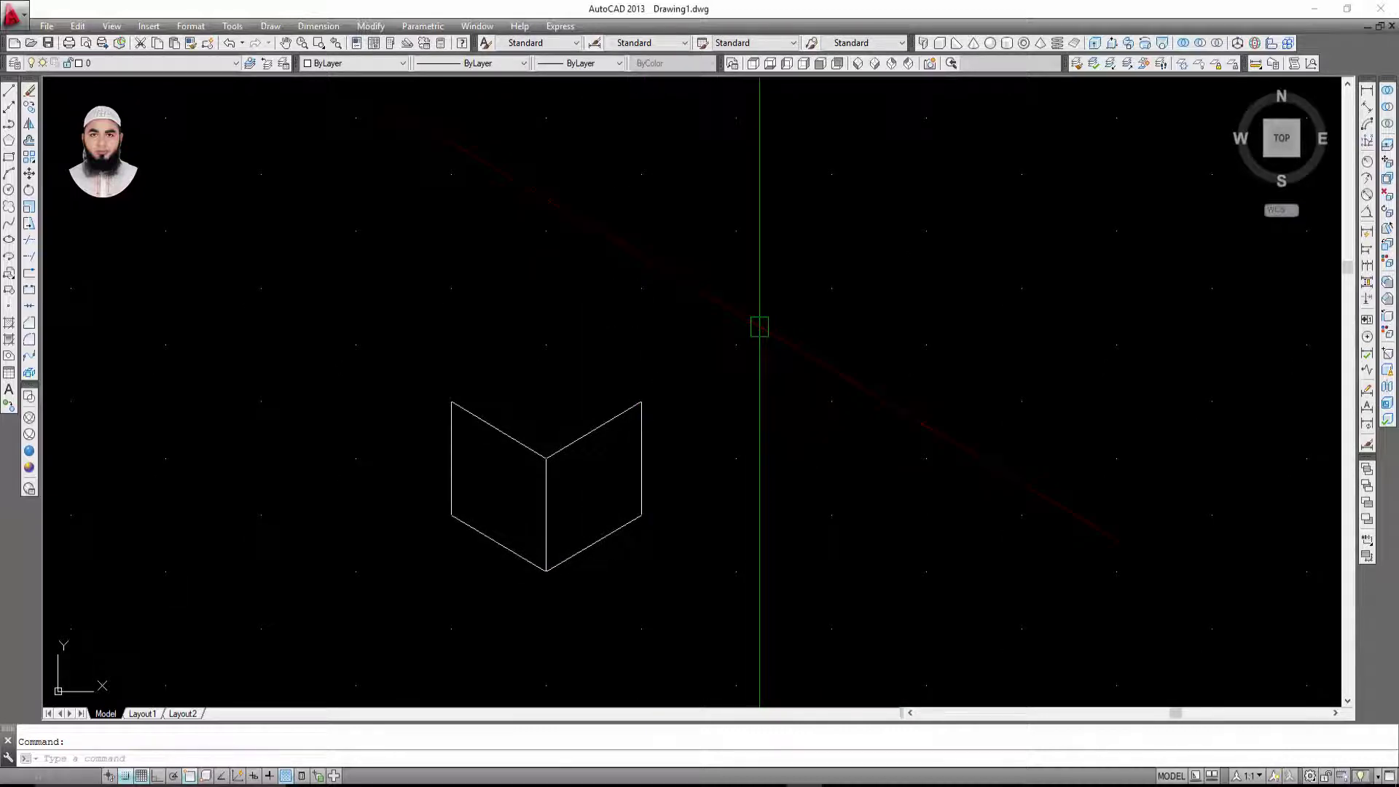
# Step: Draw the two back top edges on the top isoplane to complete the cube
pyautogui.press('Return')
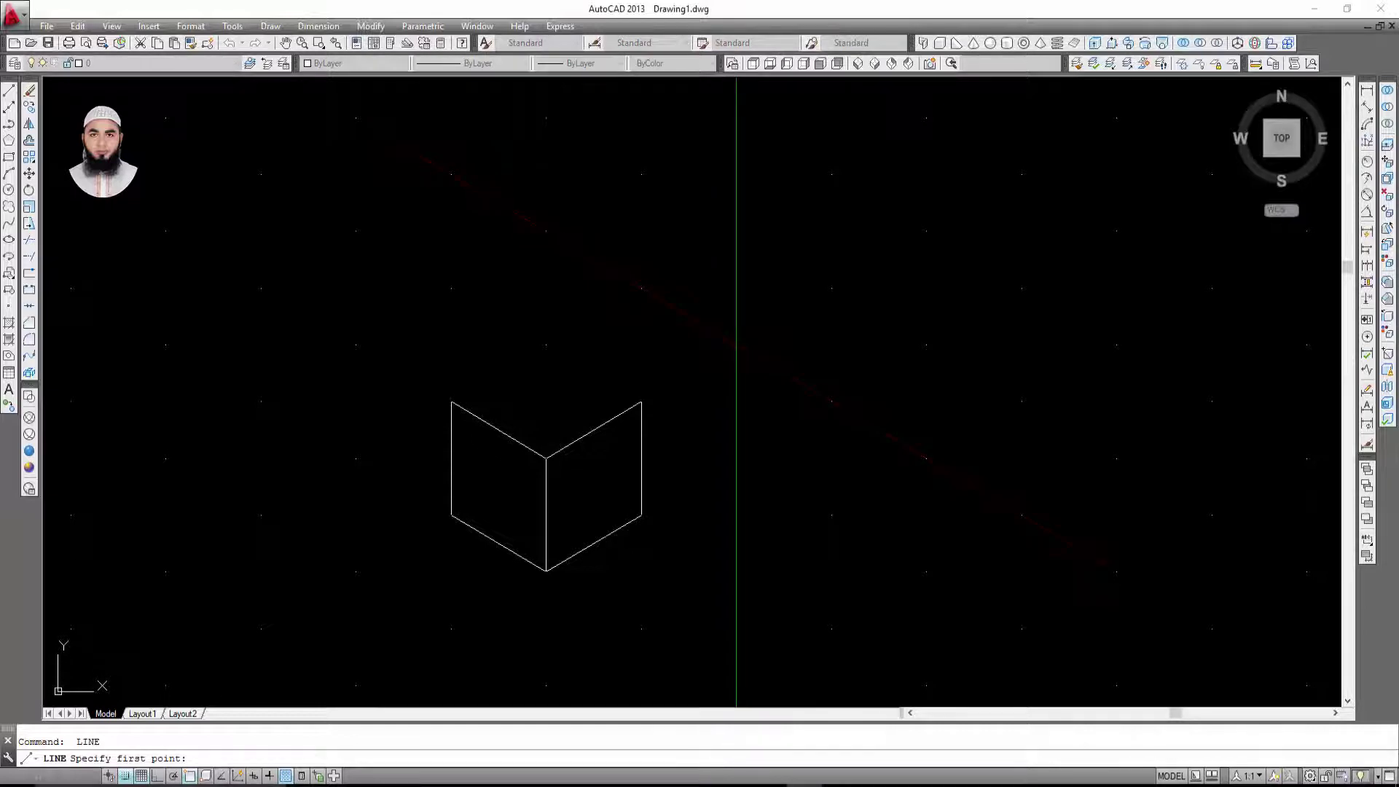
pyautogui.press('F5')
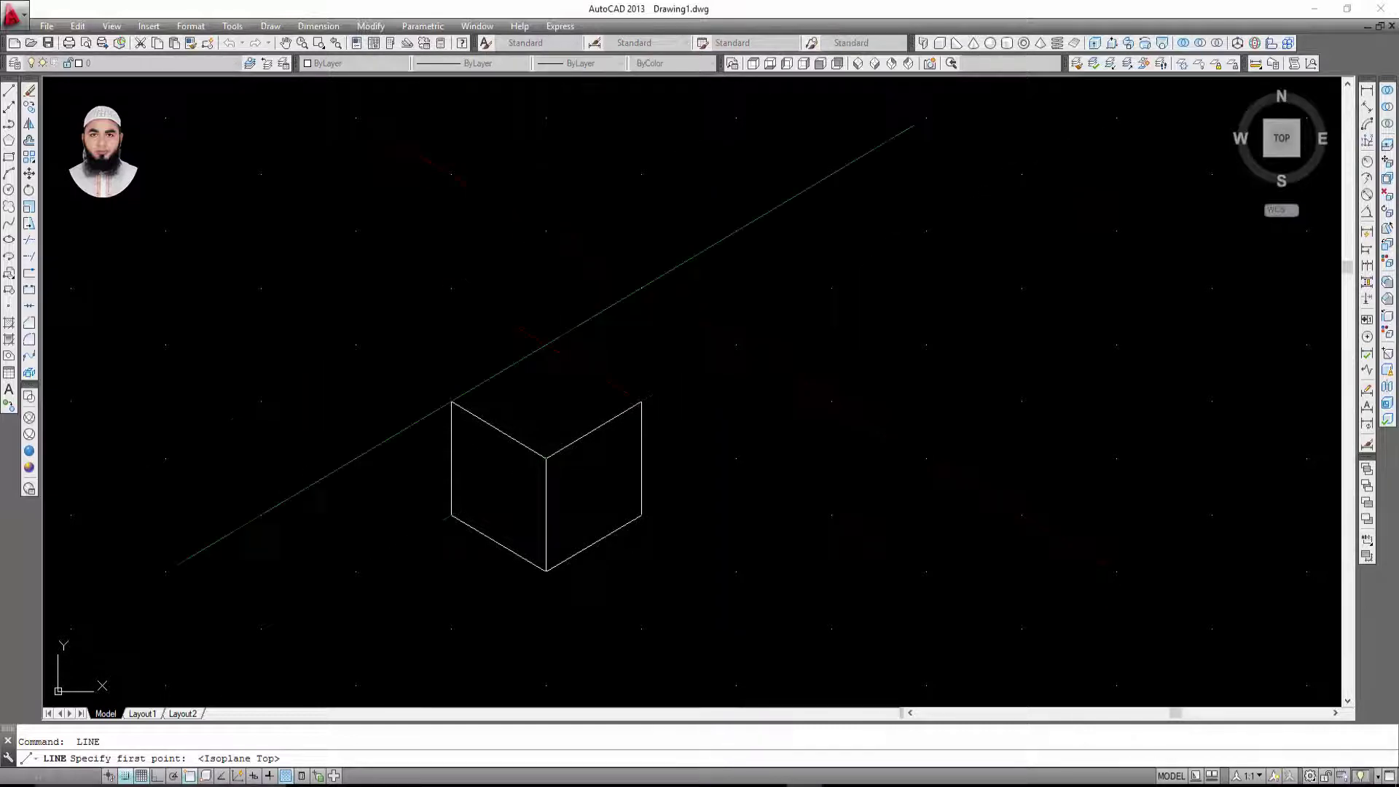
pyautogui.click(451, 401)
pyautogui.click(546, 344)
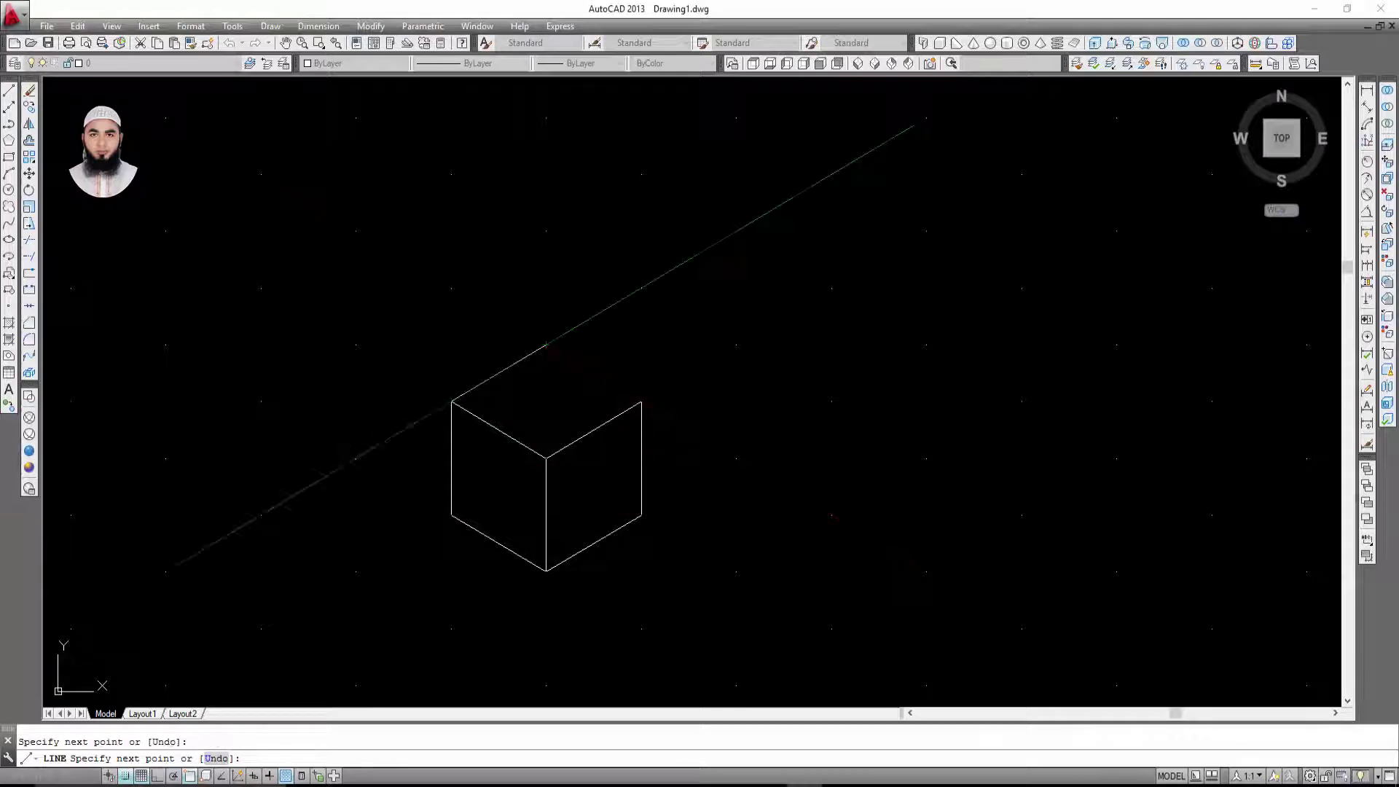
pyautogui.click(642, 400)
pyautogui.press('Escape')
pyautogui.moveTo(681, 334); pyautogui.dragTo(881, 372, button='middle')
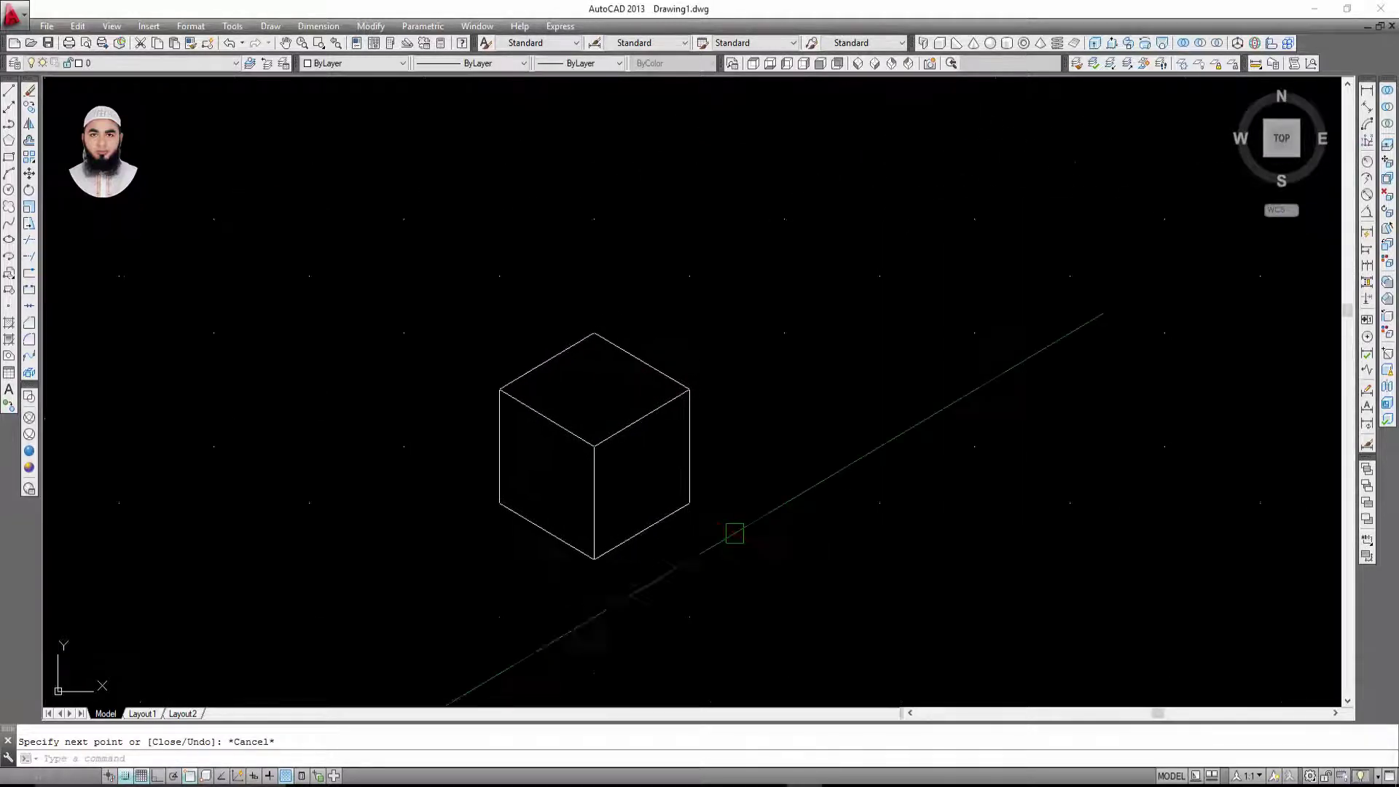
pyautogui.scroll(3, 750, 524)
pyautogui.scroll(-1, 753, 523)
pyautogui.moveTo(756, 528); pyautogui.dragTo(817, 543, button='middle')
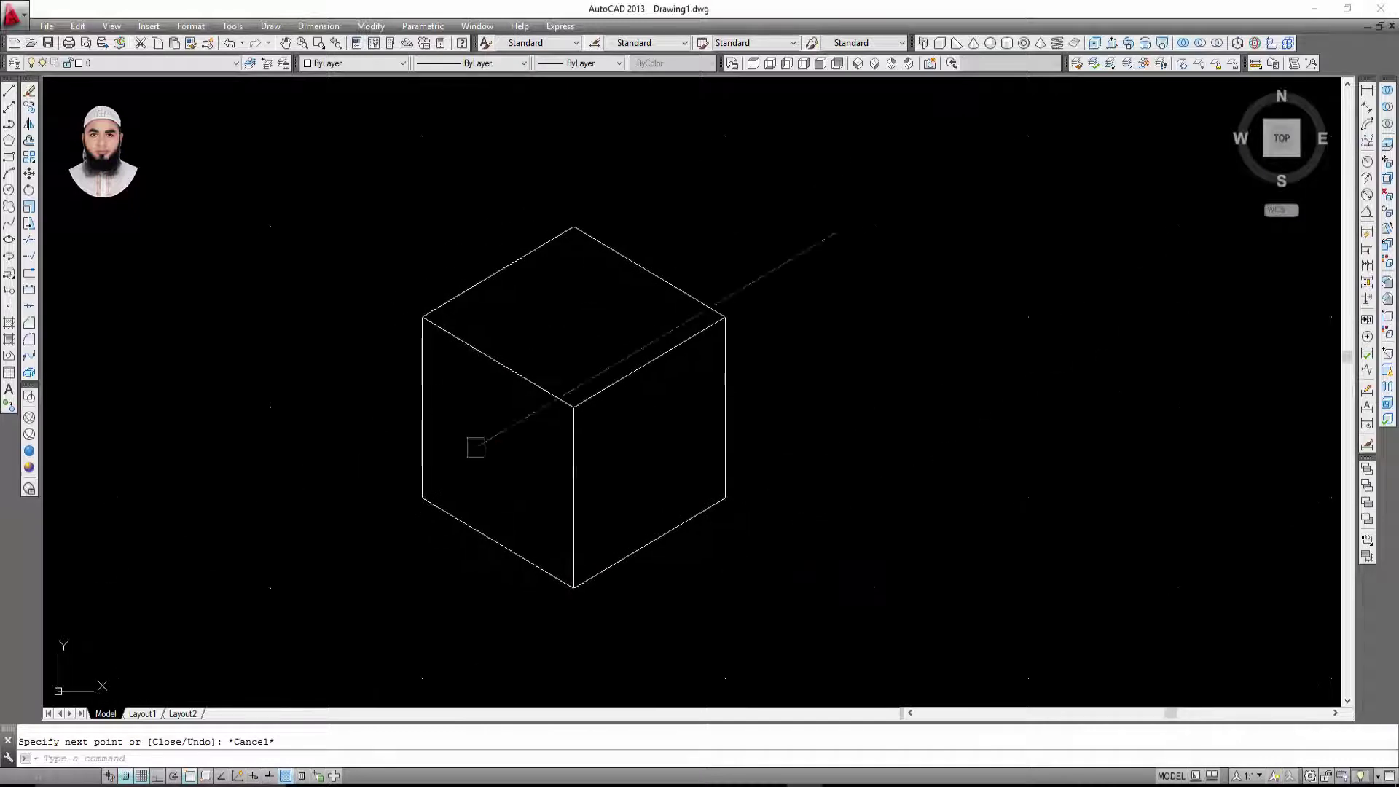
pyautogui.scroll(-2, 476, 447)
pyautogui.press('Escape')
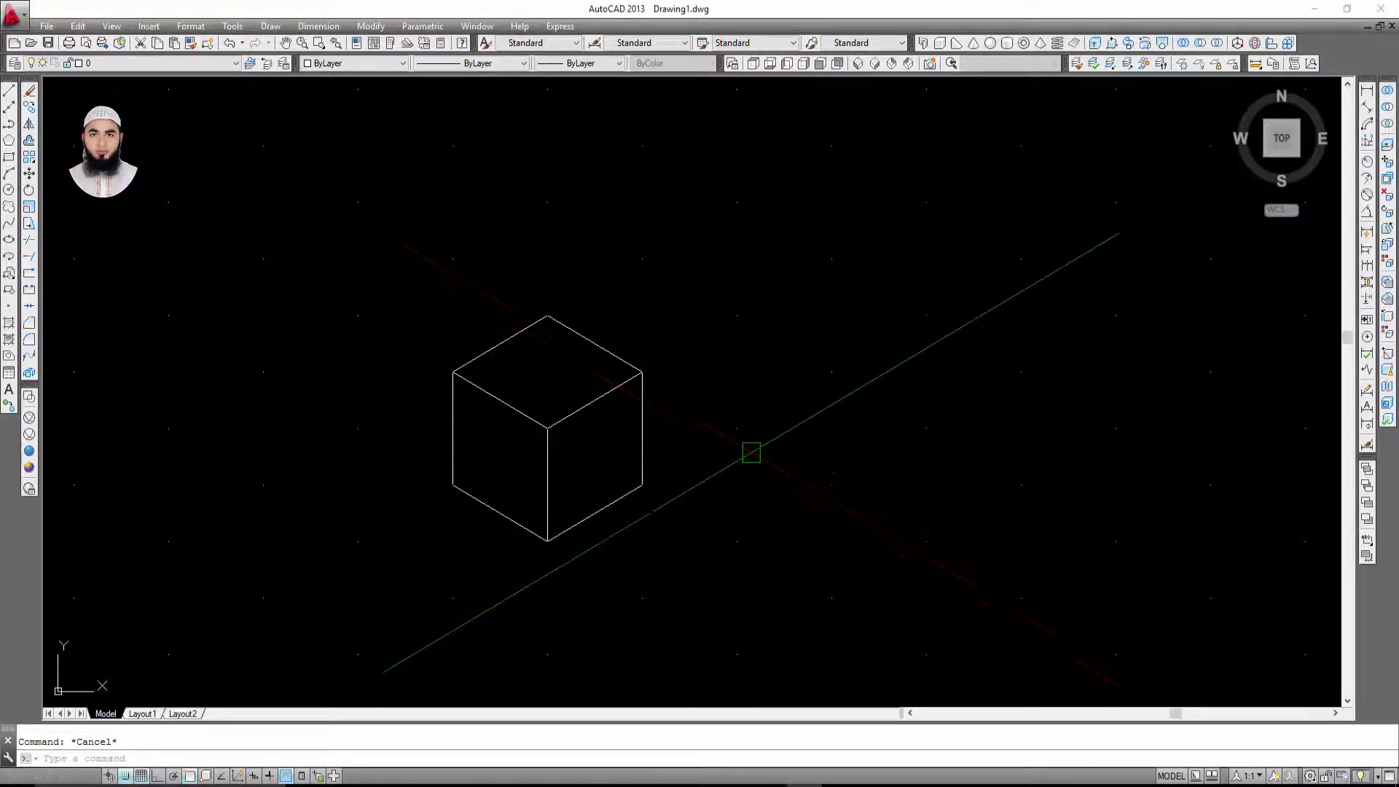
pyautogui.moveTo(751, 452); pyautogui.dragTo(663, 460, button='middle')
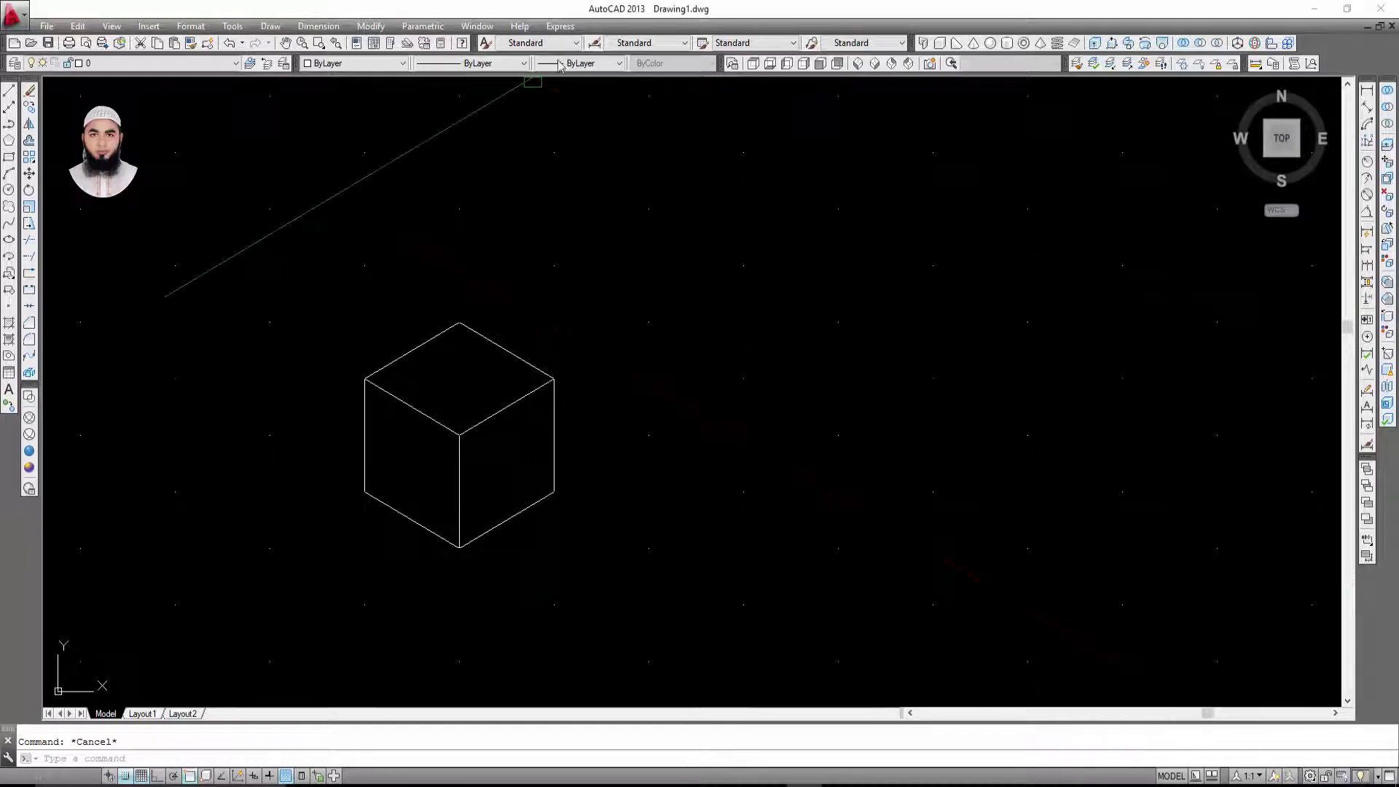
# Step: Set the lineweight to 0.50 mm
pyautogui.click(581, 64)
pyautogui.click(579, 248)
pyautogui.moveTo(796, 293); pyautogui.dragTo(687, 290, button='middle')
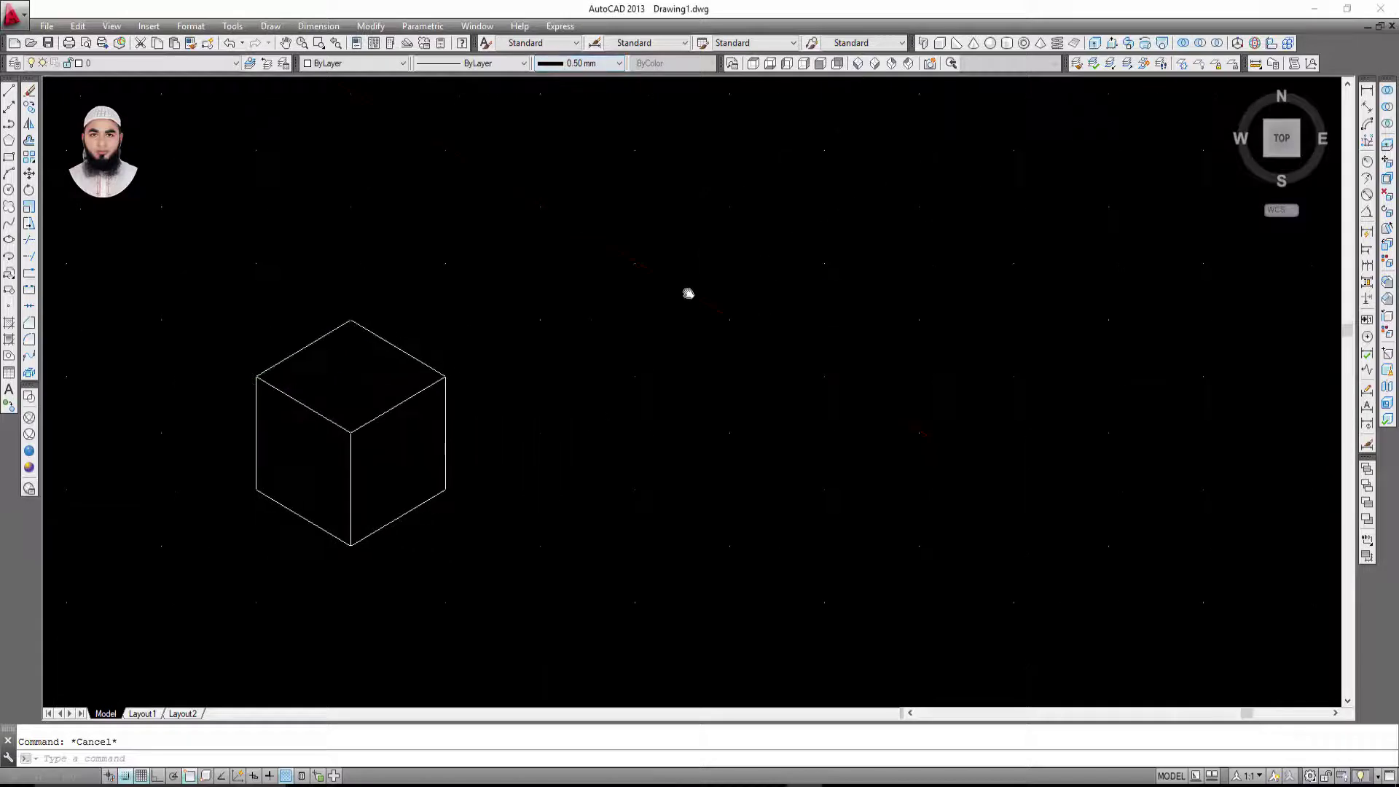
# Step: Draw the larger cube's tall right face as a closed parallelogram
pyautogui.click(9, 92)
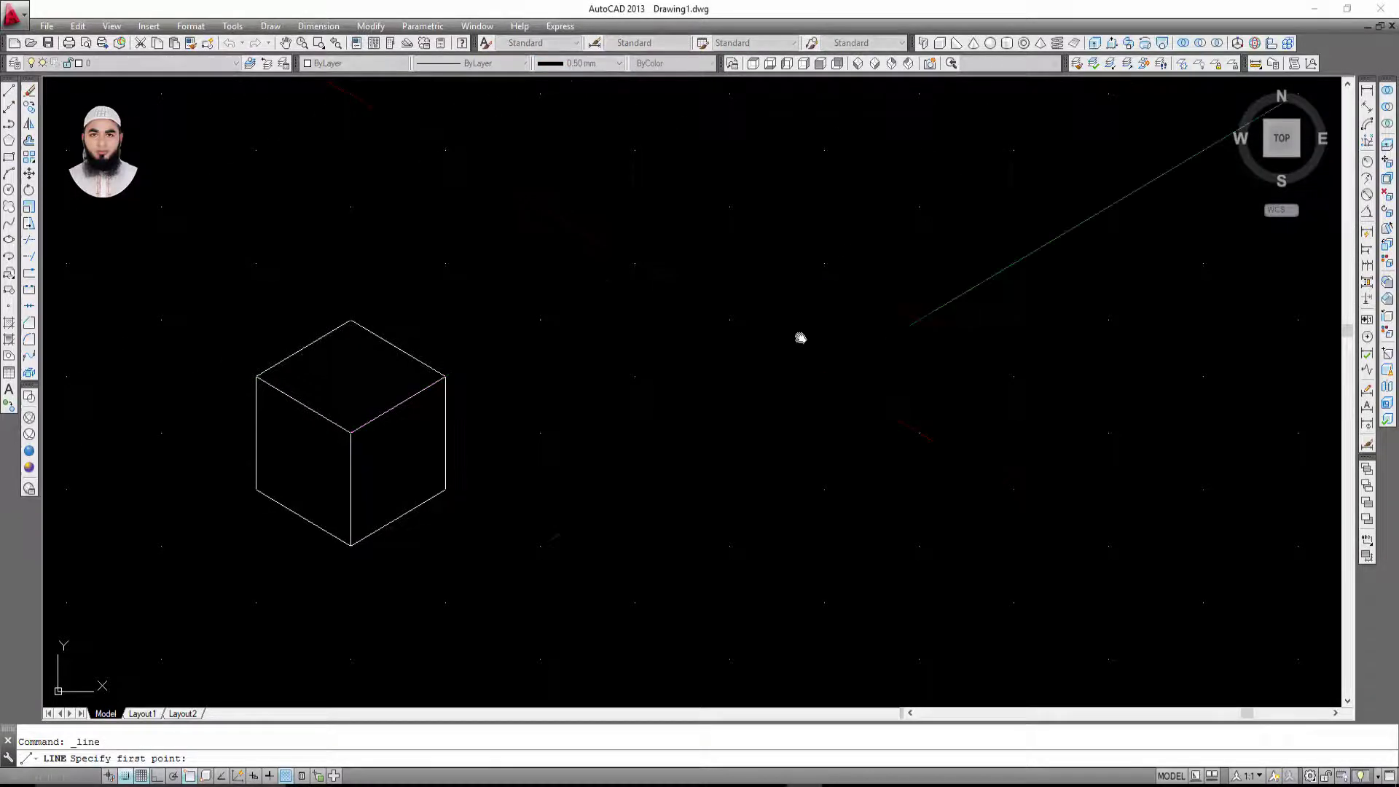
pyautogui.moveTo(800, 337); pyautogui.dragTo(642, 324, button='middle')
pyautogui.press('F5')
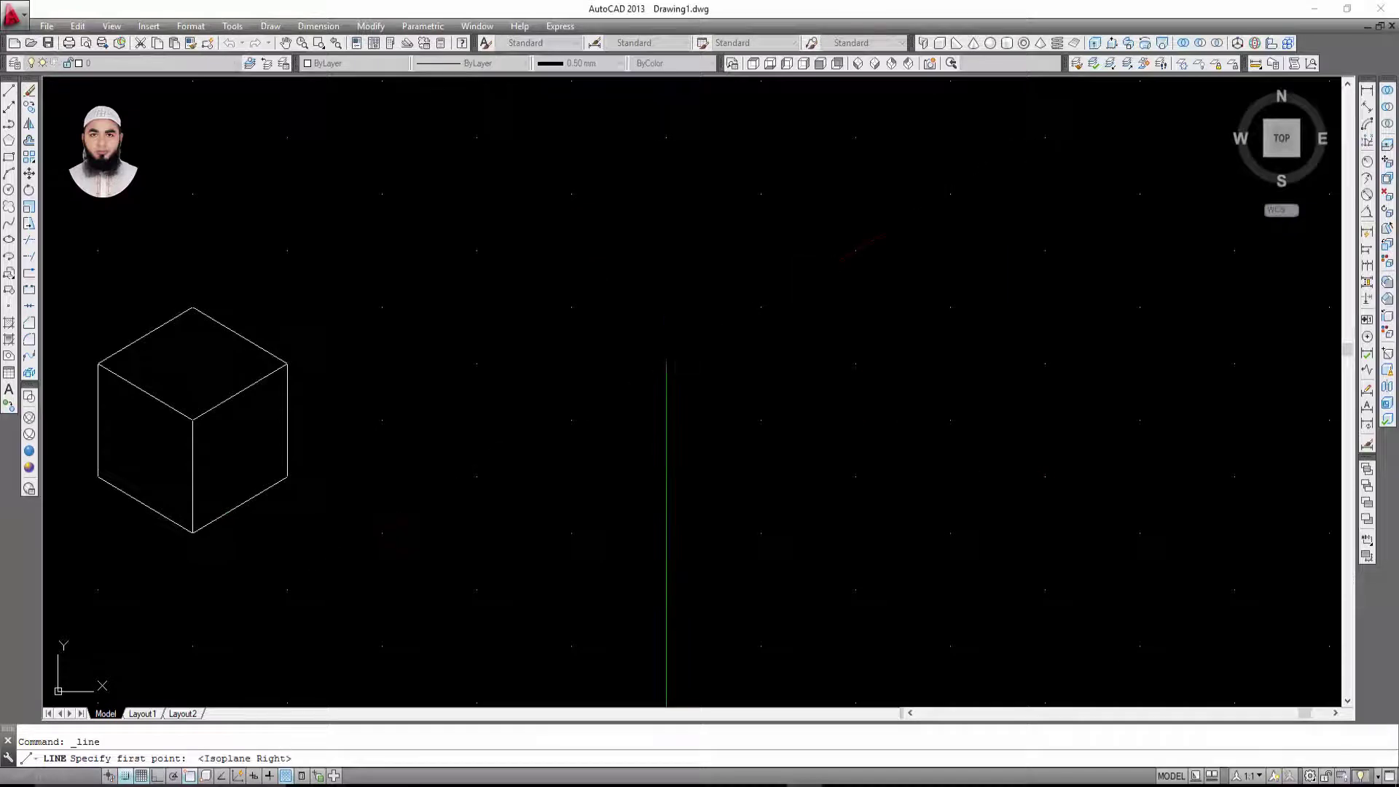
pyautogui.moveTo(731, 490); pyautogui.dragTo(687, 509, button='middle')
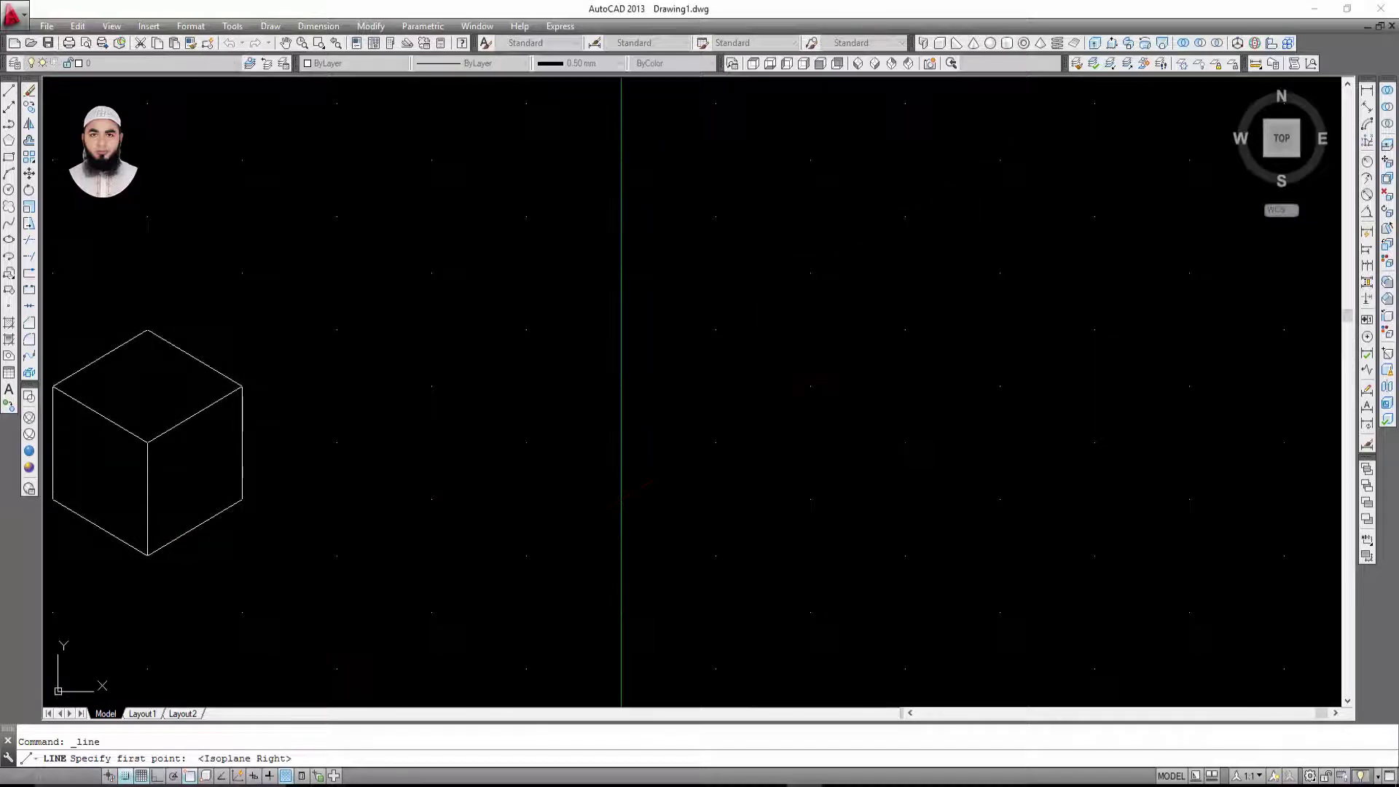
pyautogui.click(619, 501)
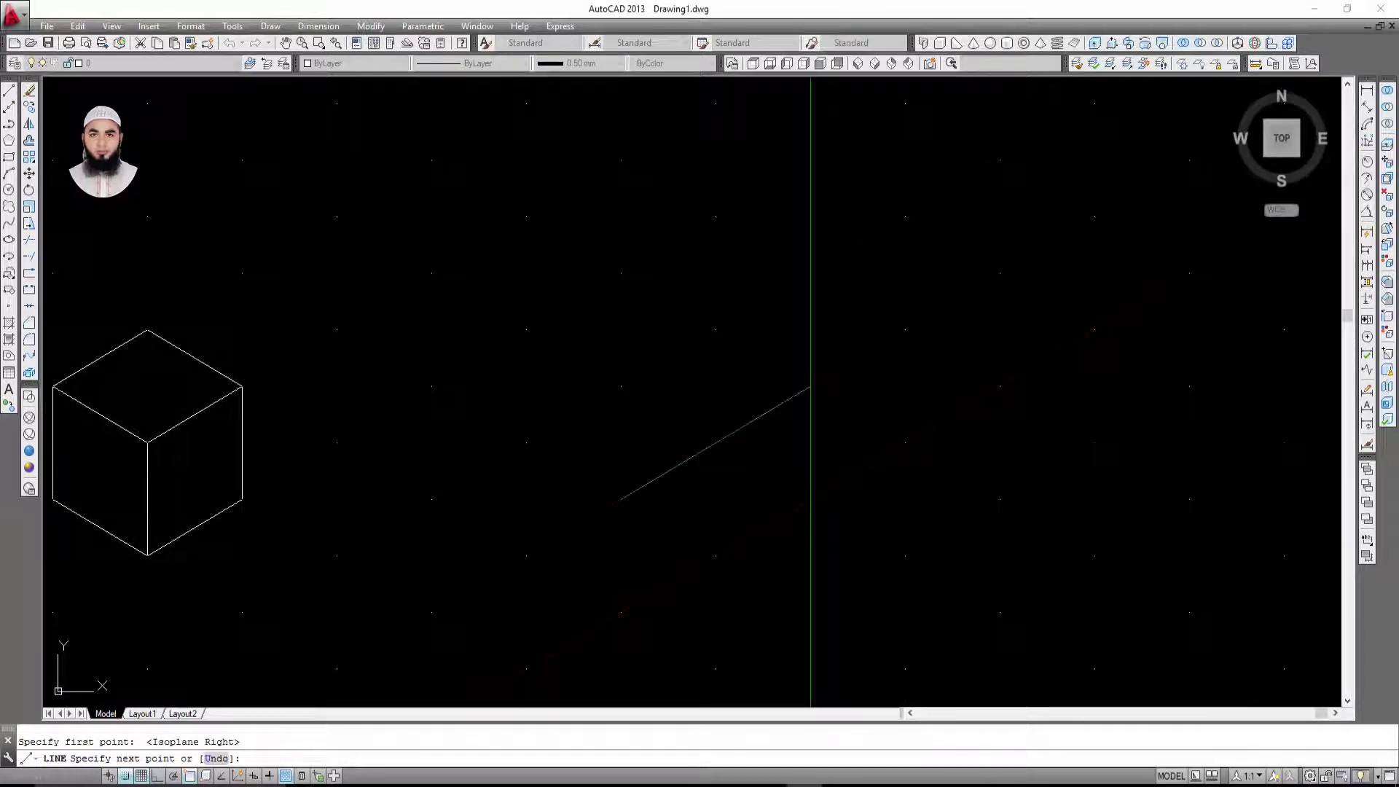
pyautogui.click(811, 387)
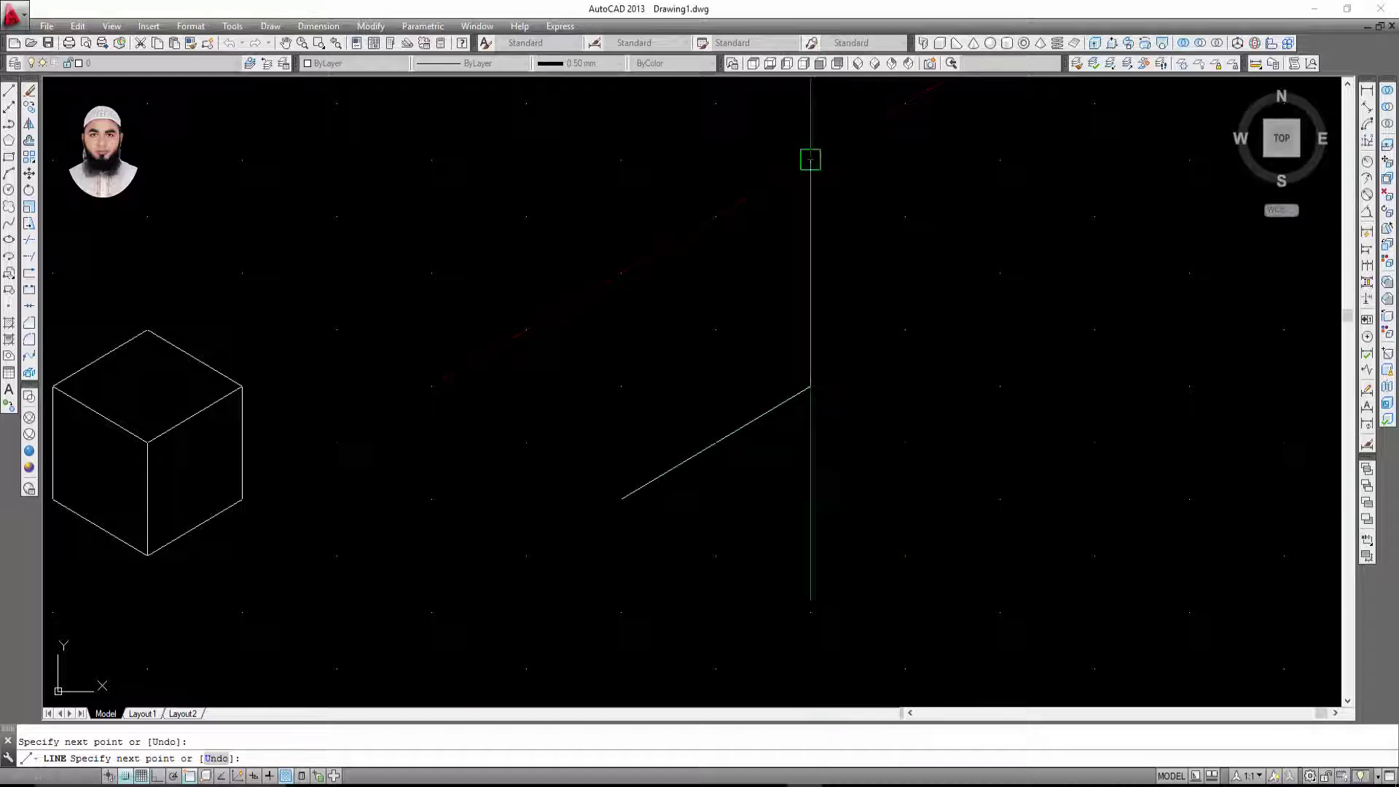
pyautogui.click(811, 160)
pyautogui.click(621, 274)
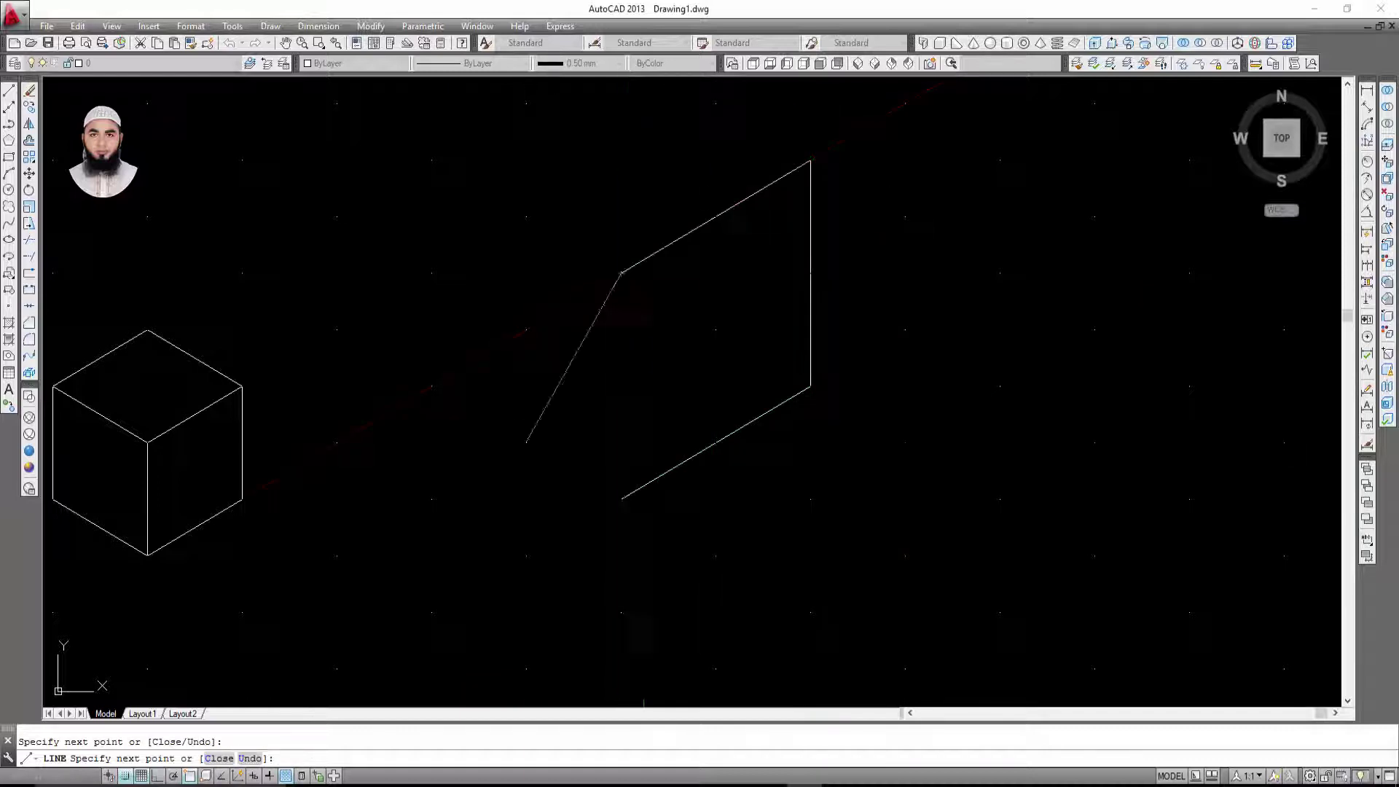
pyautogui.click(621, 499)
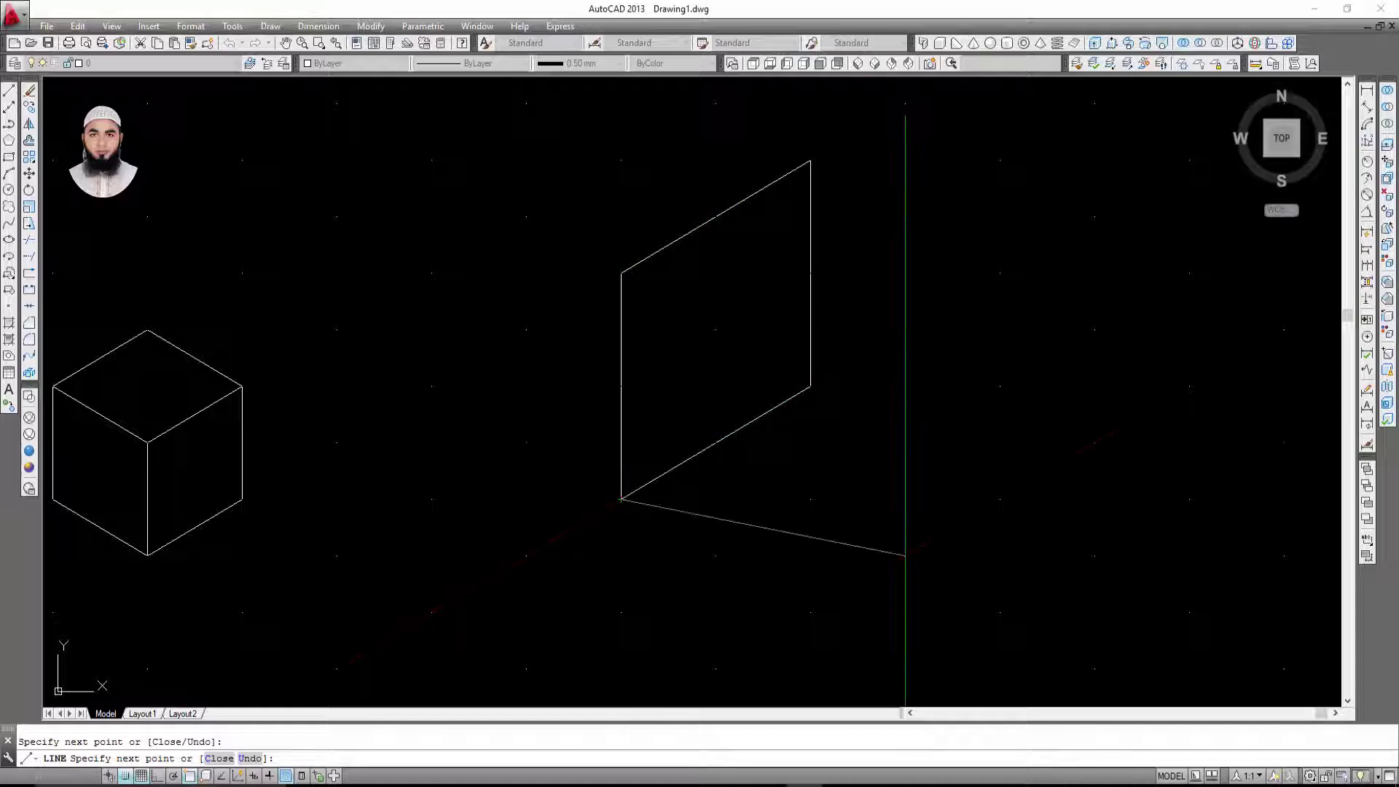
pyautogui.click(811, 386)
pyautogui.press('Return')
pyautogui.moveTo(589, 407); pyautogui.dragTo(666, 457, button='middle')
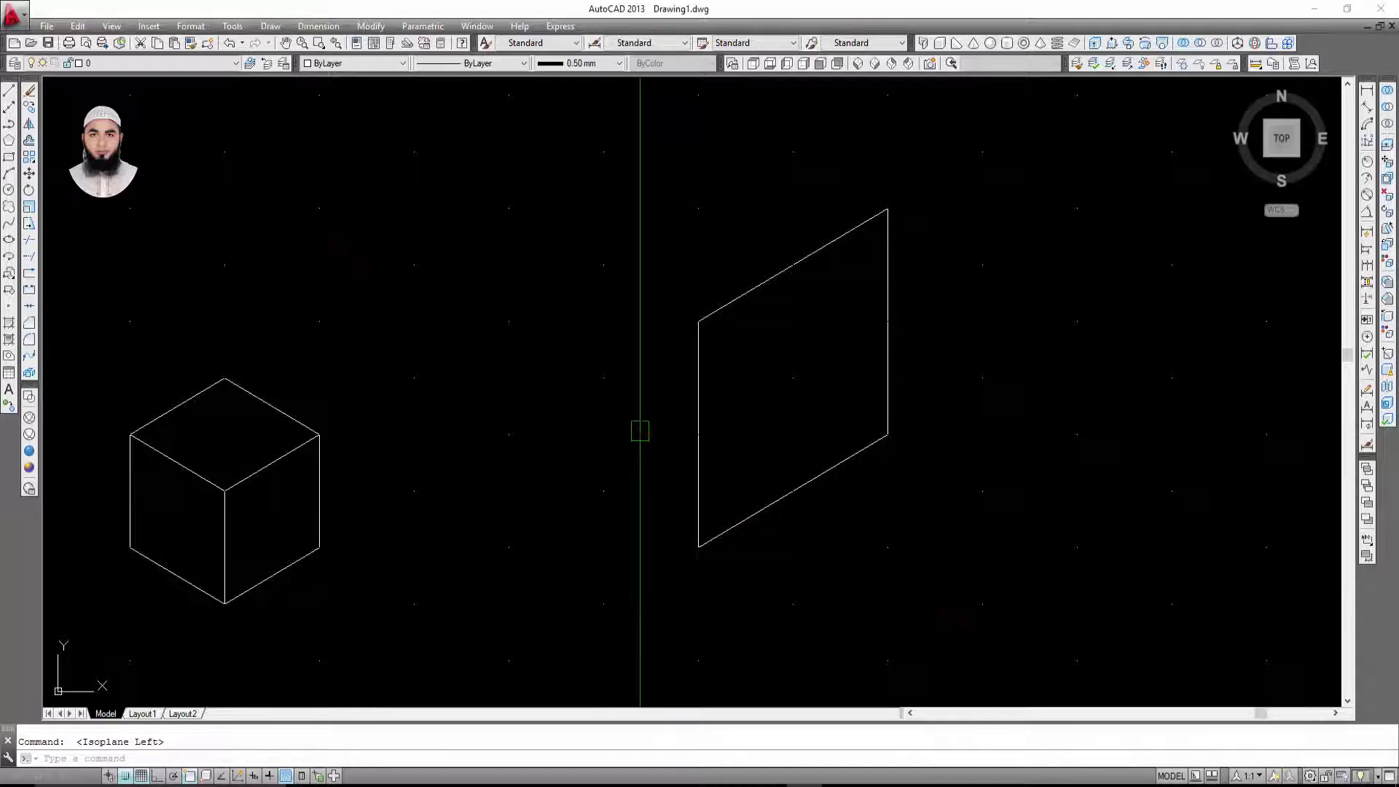
# Step: Draw the larger cube's left face from the shared lower corner
pyautogui.write('l')
pyautogui.press('Return')
pyautogui.click(698, 546)
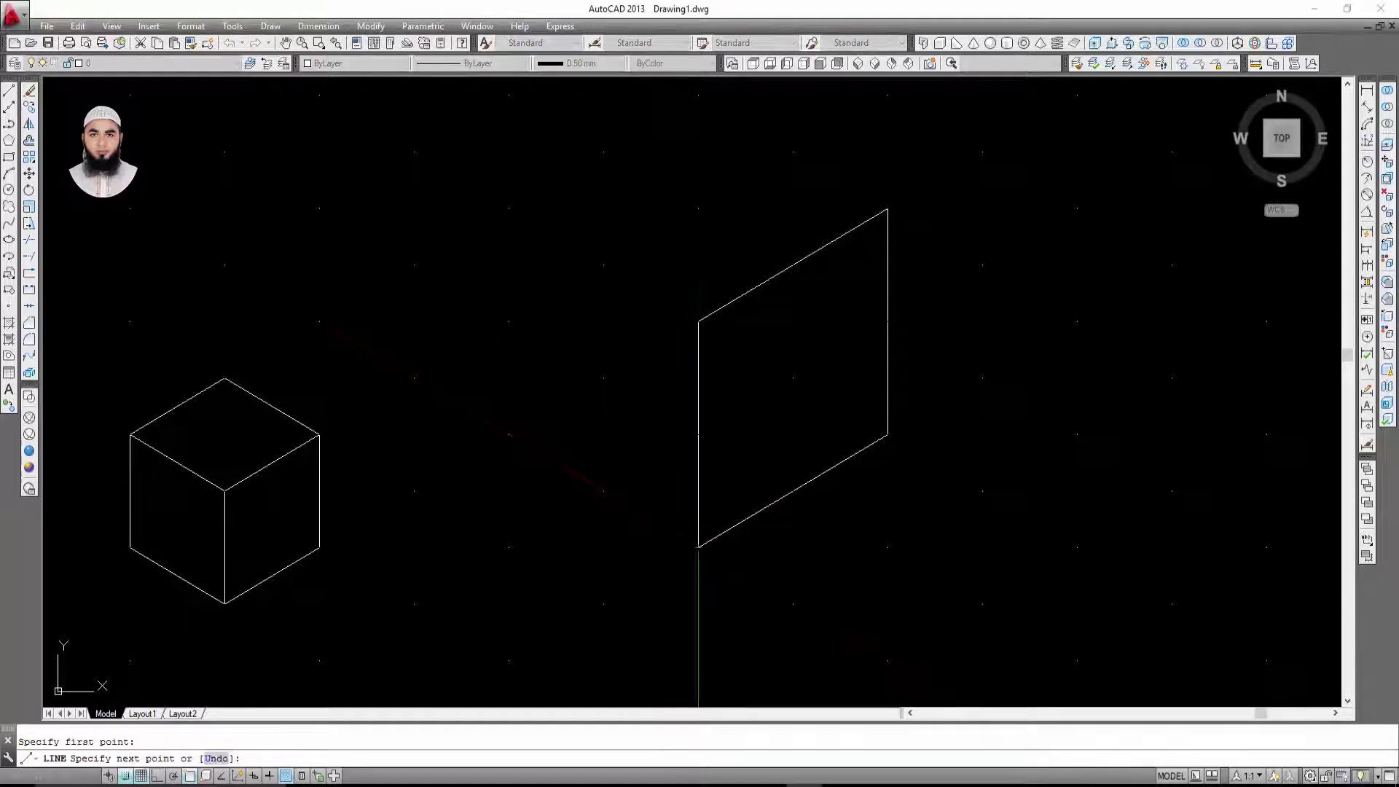
pyautogui.click(509, 436)
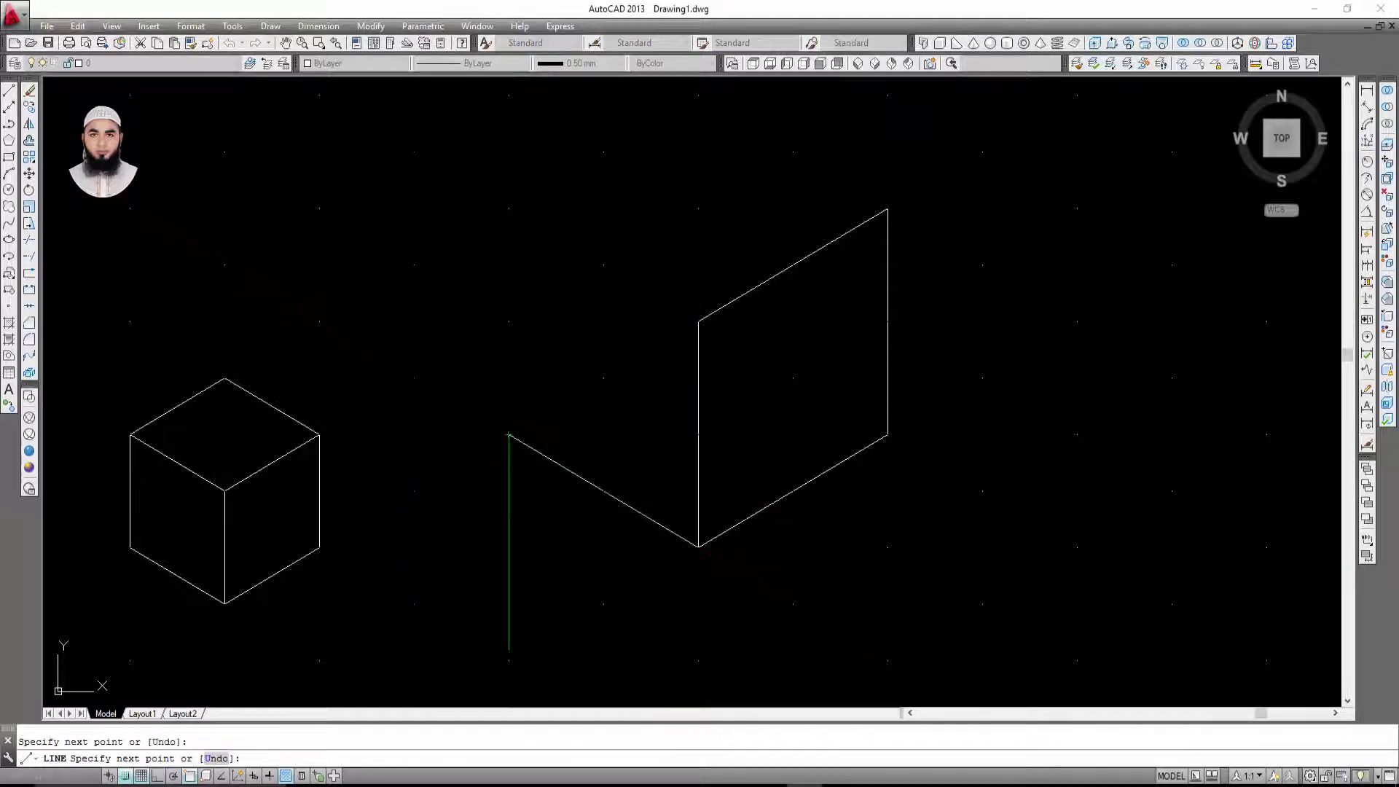
pyautogui.click(509, 209)
pyautogui.click(699, 321)
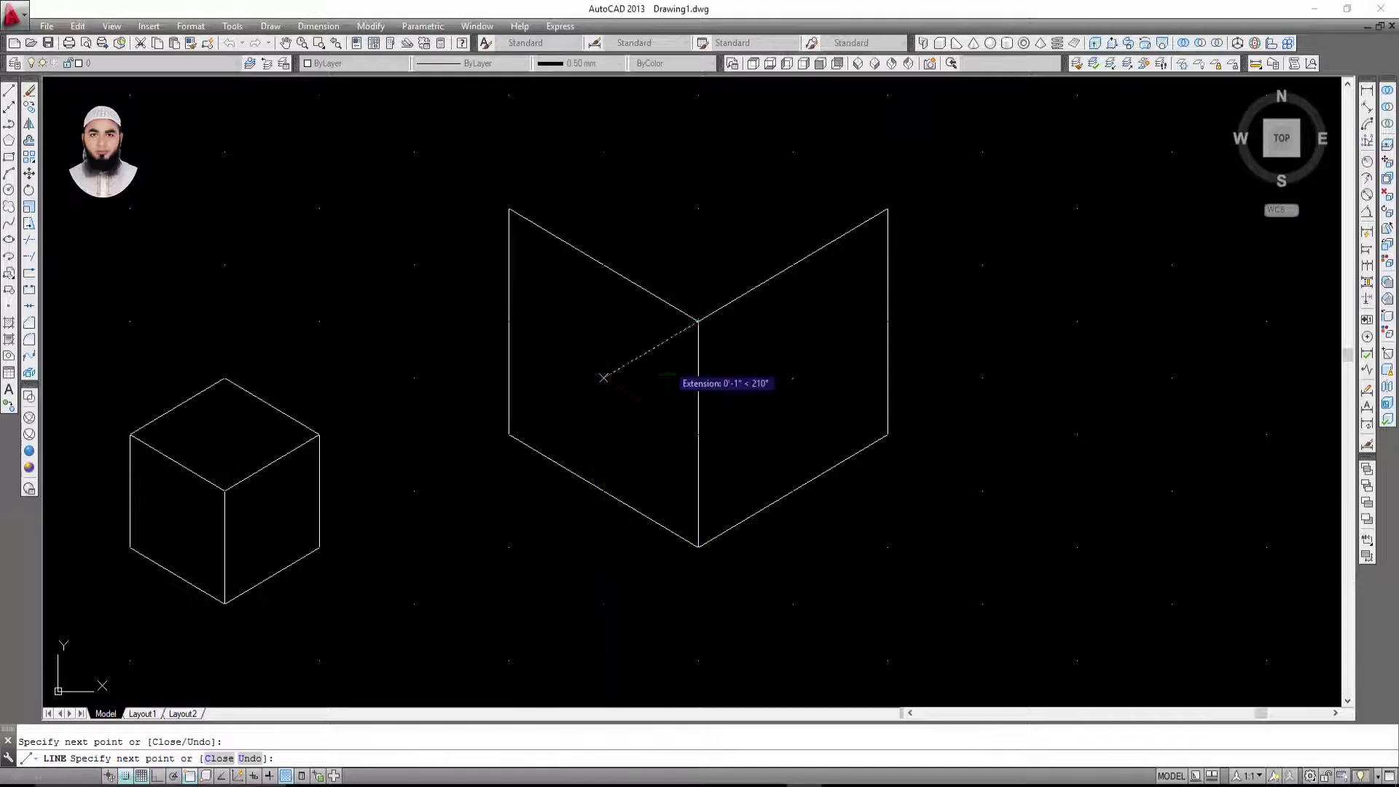
pyautogui.press('Return')
pyautogui.moveTo(681, 384); pyautogui.dragTo(681, 459, button='middle')
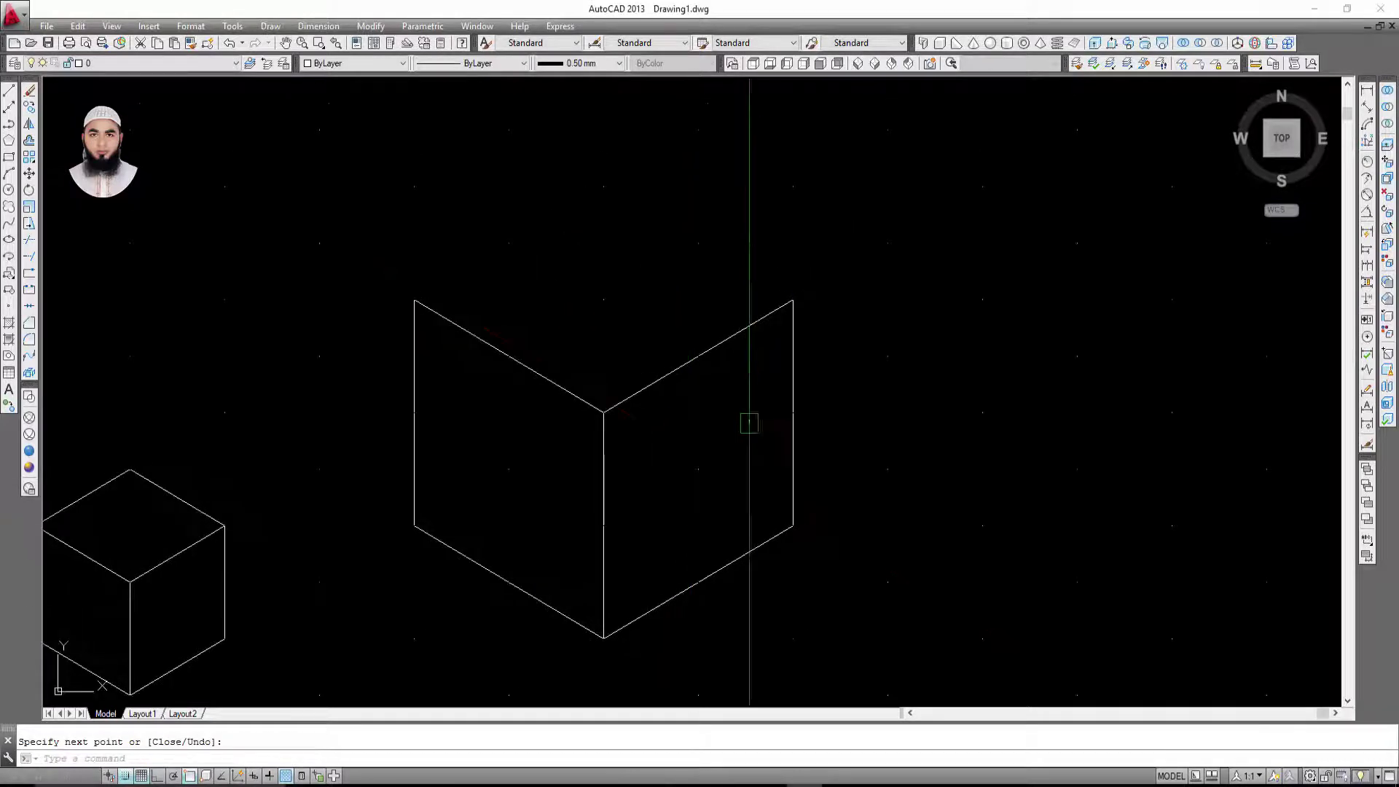
pyautogui.moveTo(749, 423); pyautogui.dragTo(771, 363, button='middle')
# Step: Draw the top face's two back edges on the top isoplane
pyautogui.press('Return')
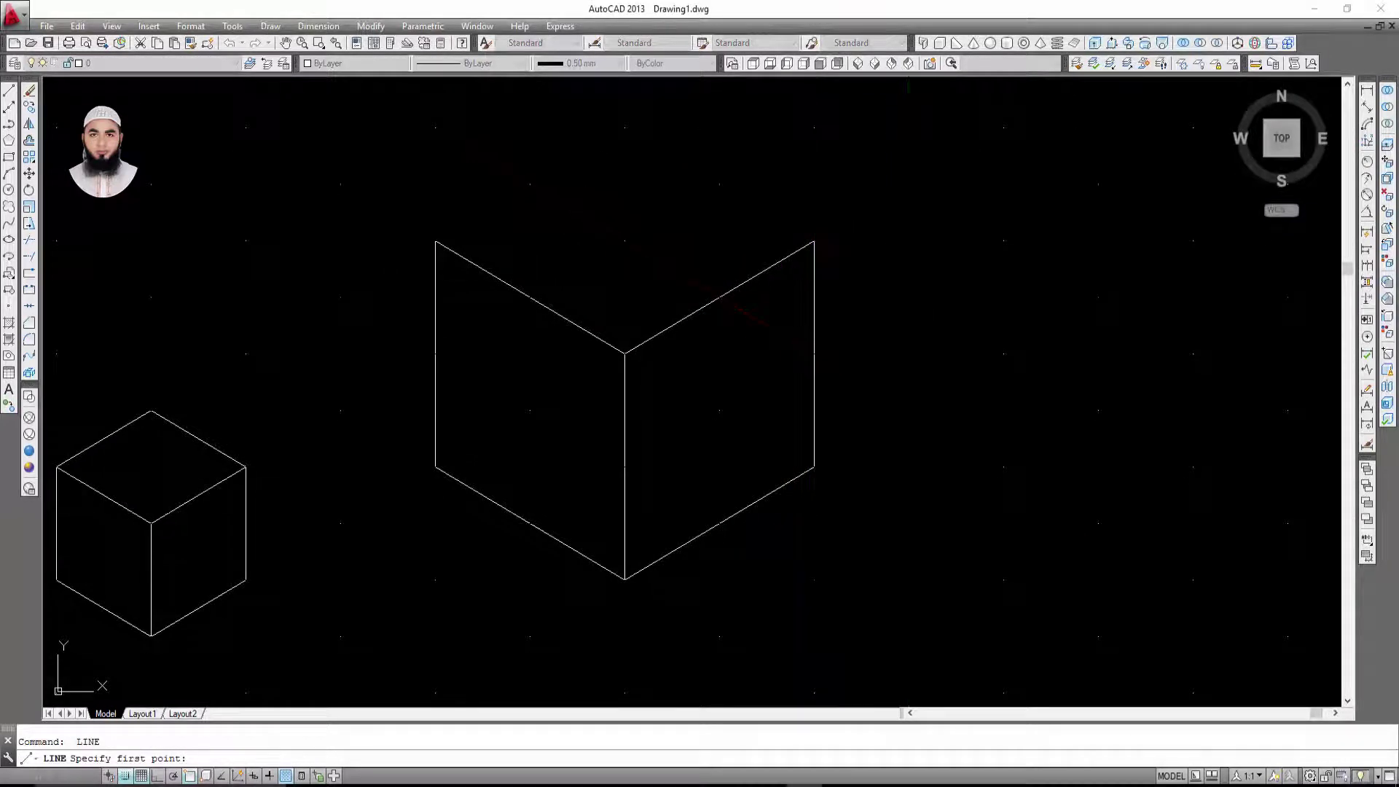
pyautogui.press('F5')
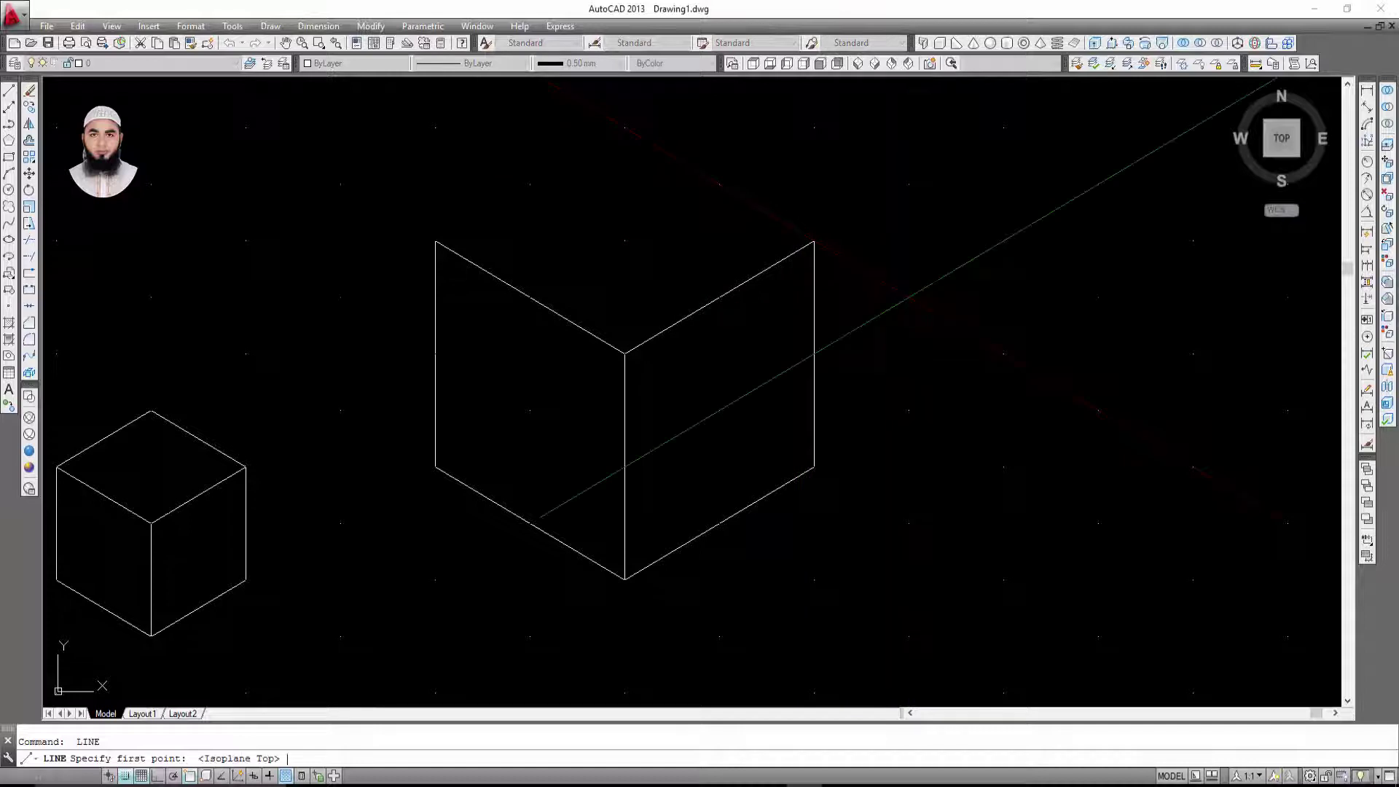
pyautogui.click(435, 241)
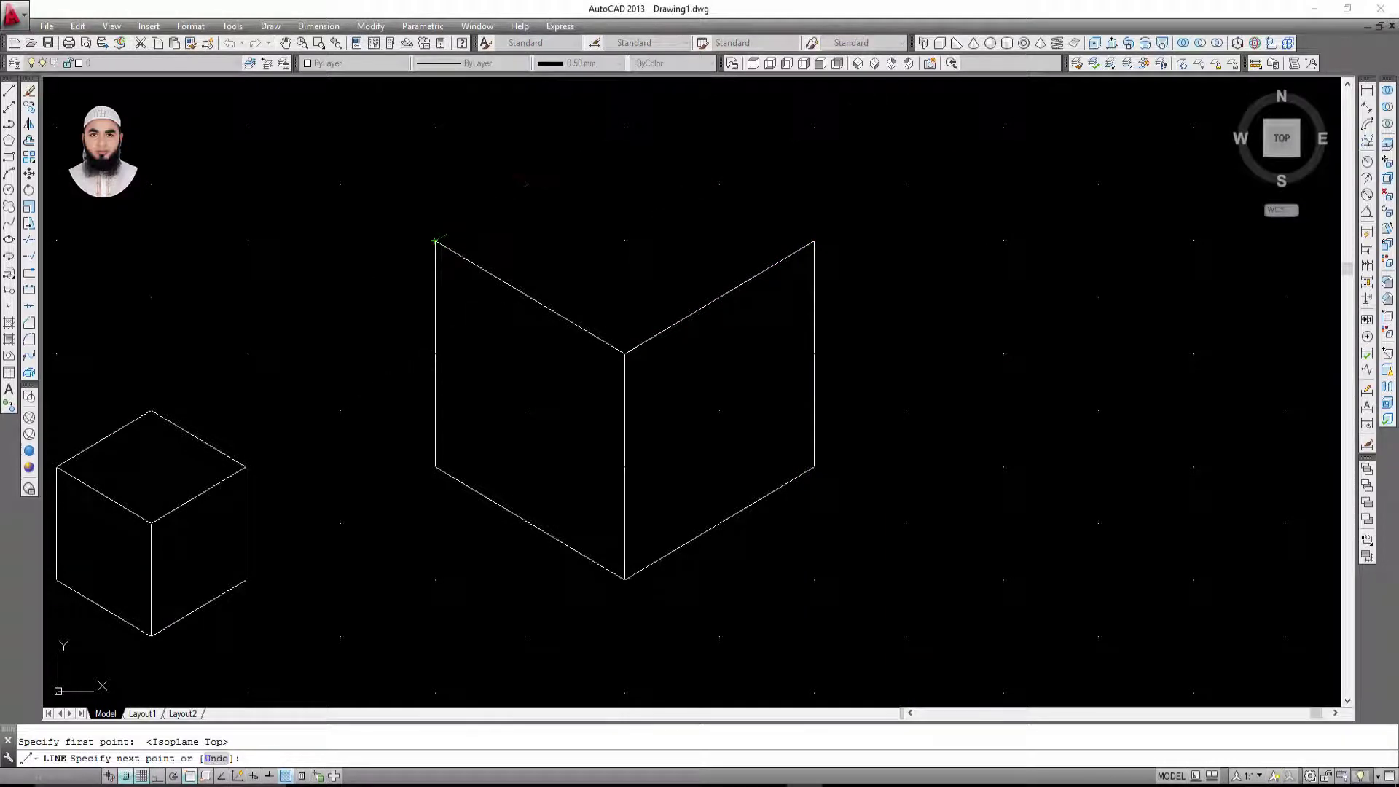
pyautogui.click(625, 129)
pyautogui.click(814, 241)
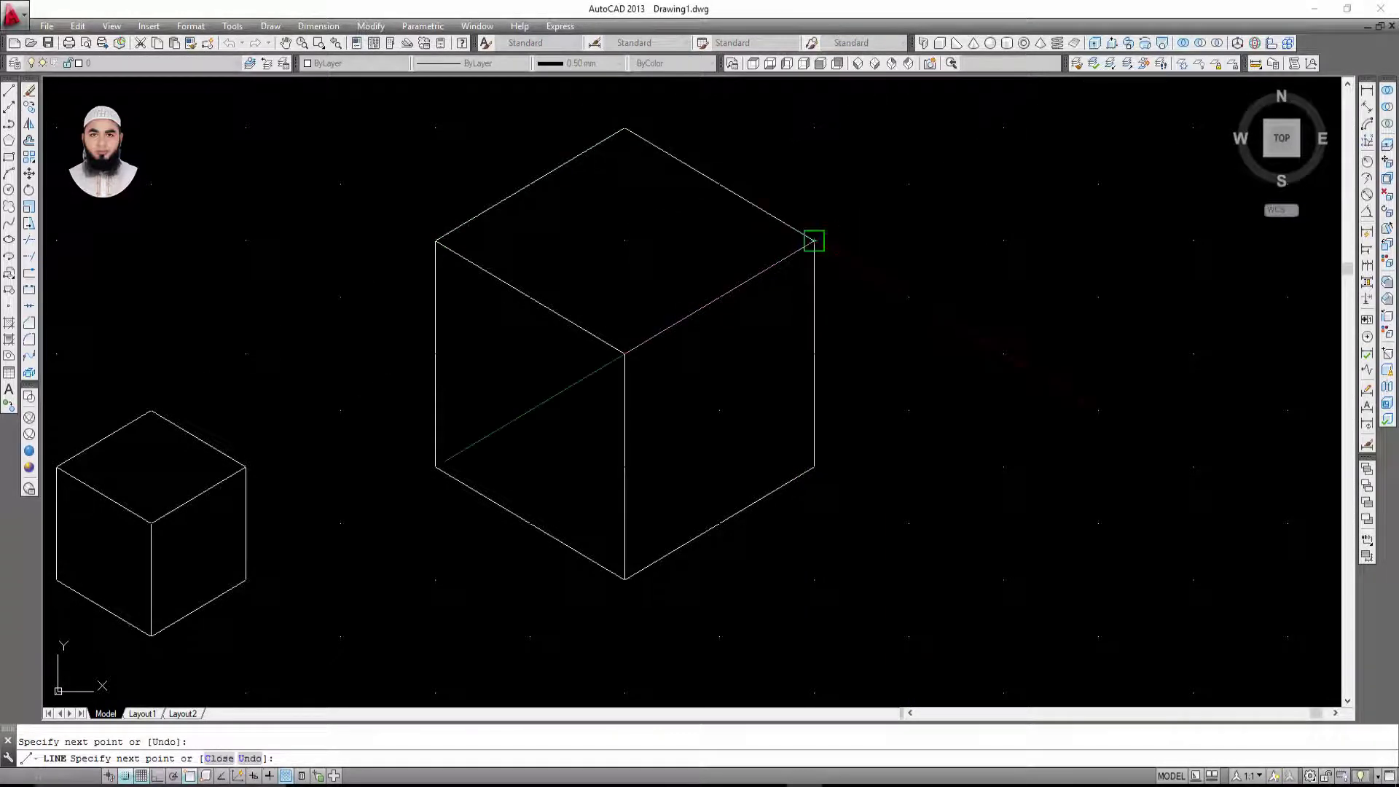
pyautogui.press('Escape')
pyautogui.scroll(-2, 810, 241)
pyautogui.moveTo(812, 359); pyautogui.dragTo(957, 377, button='middle')
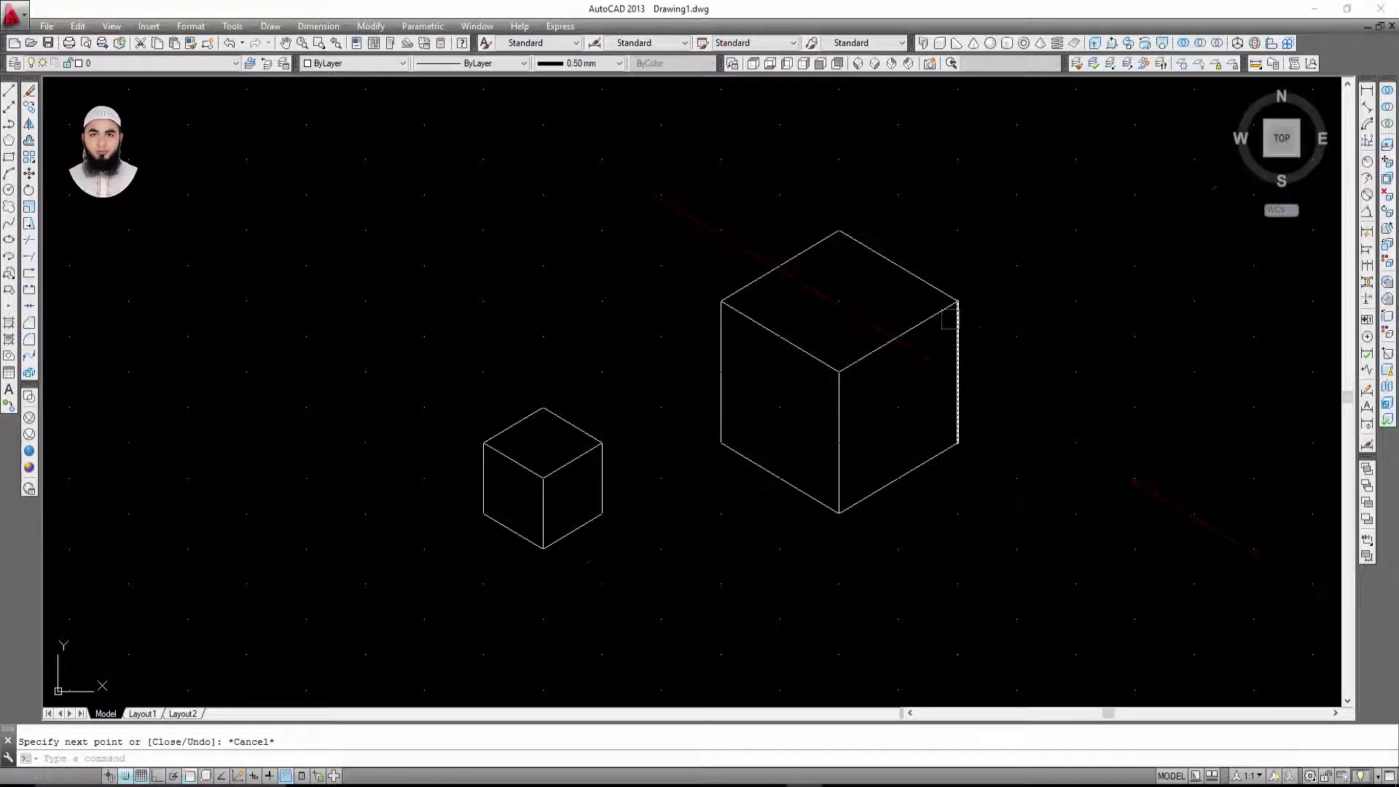
pyautogui.scroll(2, 1009, 303)
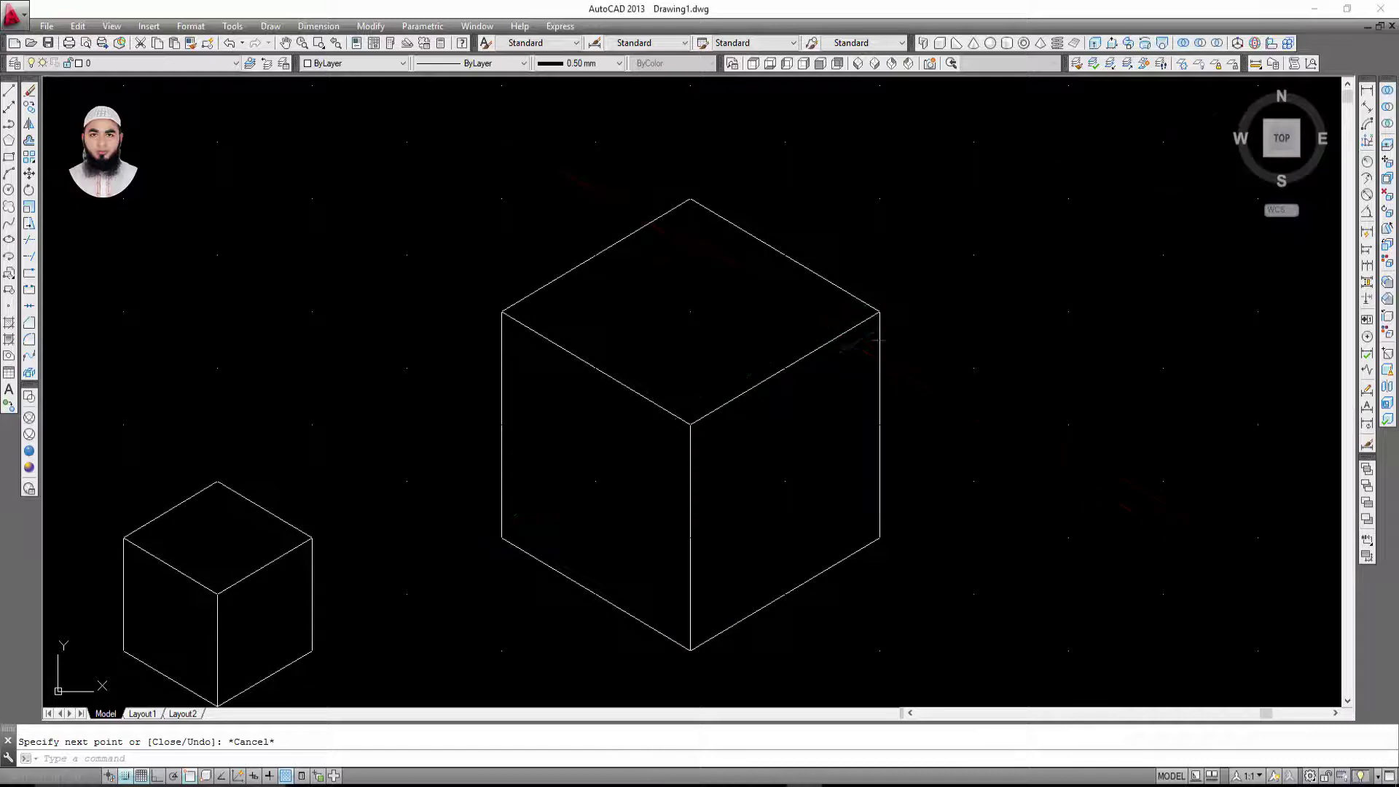
pyautogui.scroll(-2, 890, 335)
pyautogui.moveTo(912, 338); pyautogui.dragTo(828, 325, button='middle')
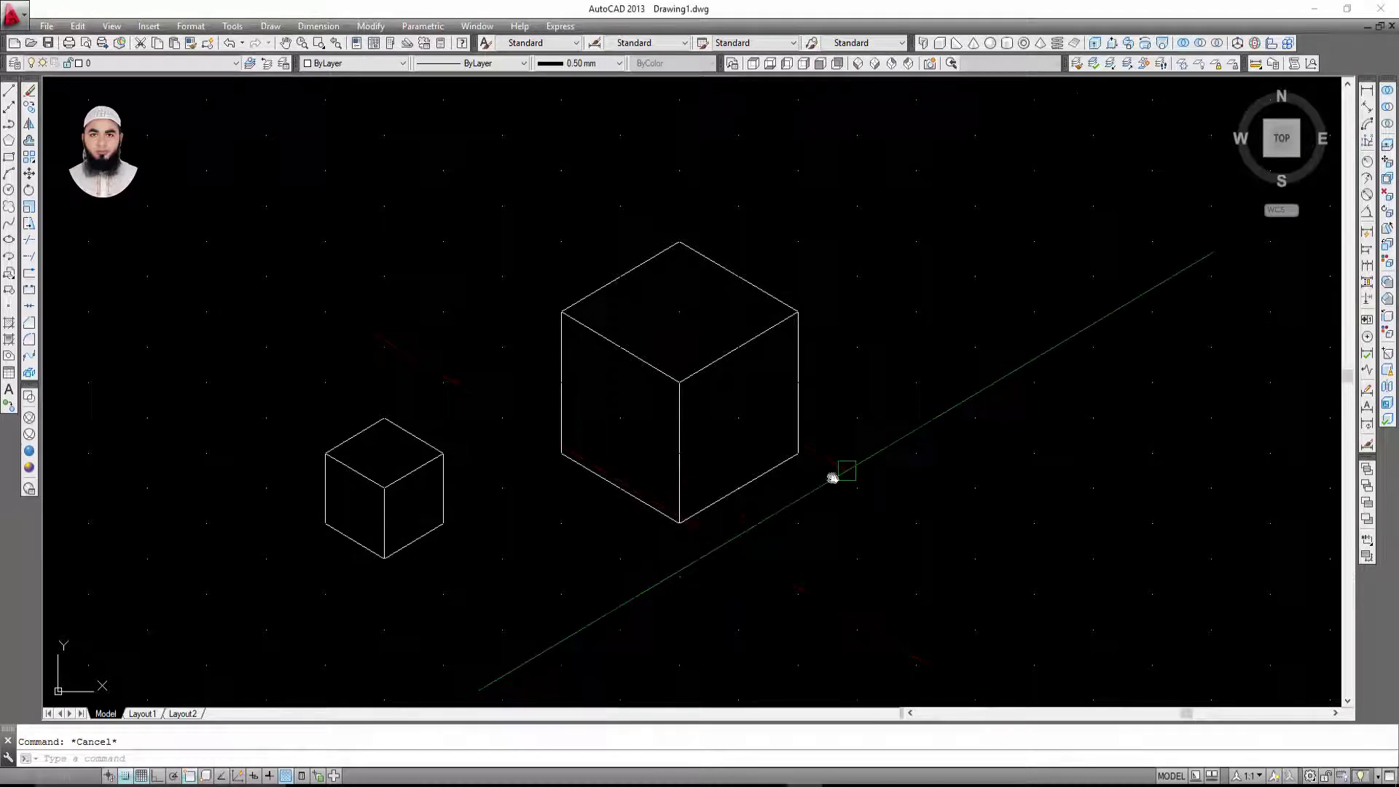
pyautogui.moveTo(837, 475); pyautogui.dragTo(757, 469, button='middle')
pyautogui.scroll(-2, 760, 464)
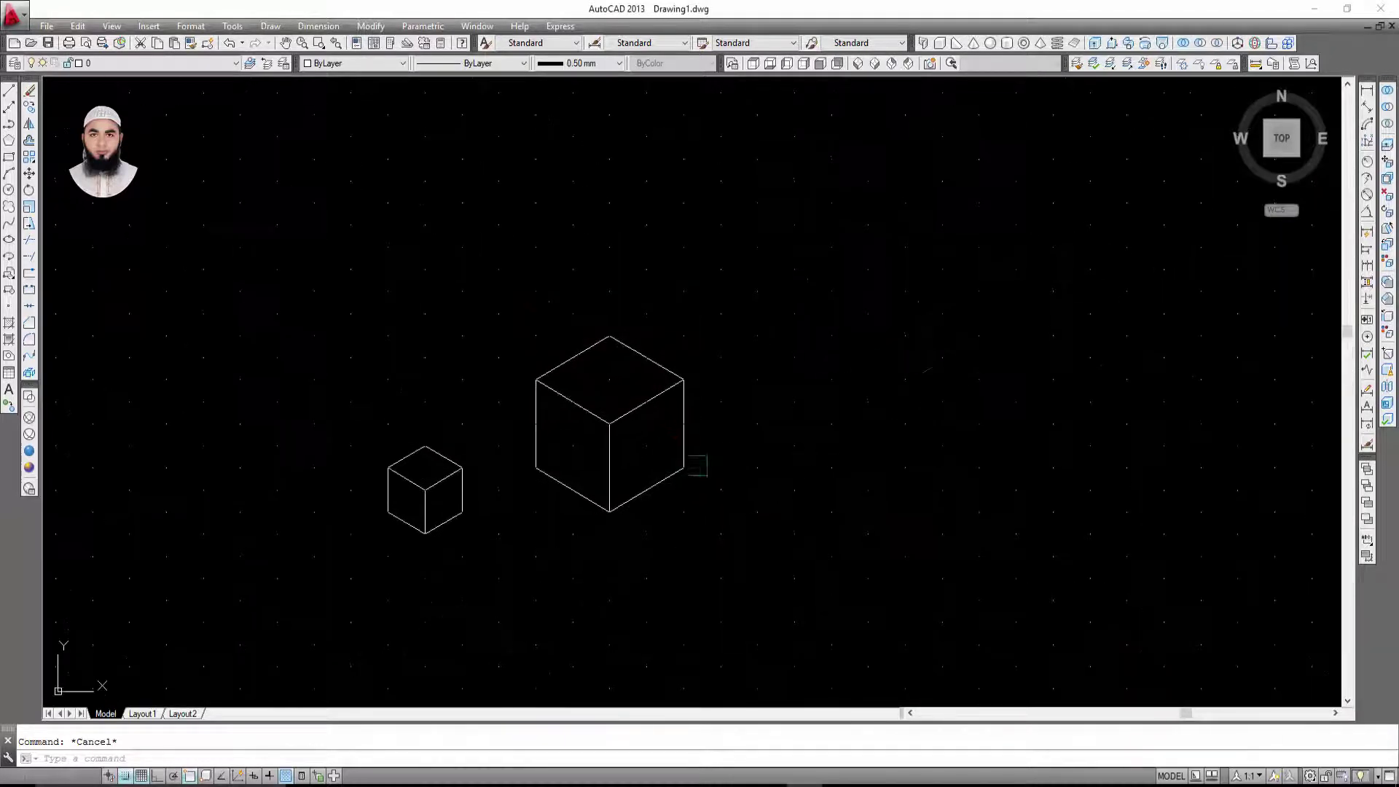
pyautogui.scroll(2, 730, 474)
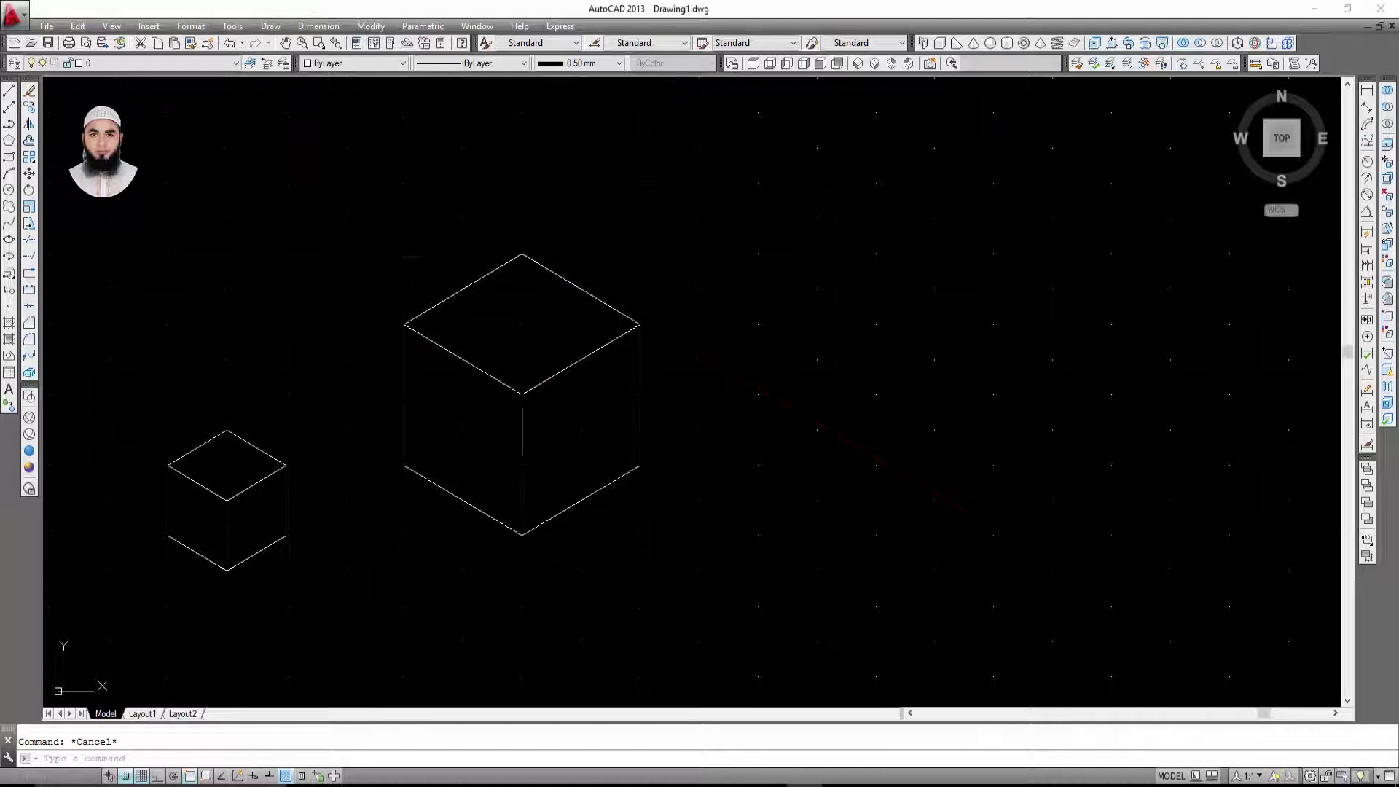
pyautogui.moveTo(635, 325); pyautogui.dragTo(629, 364, button='middle')
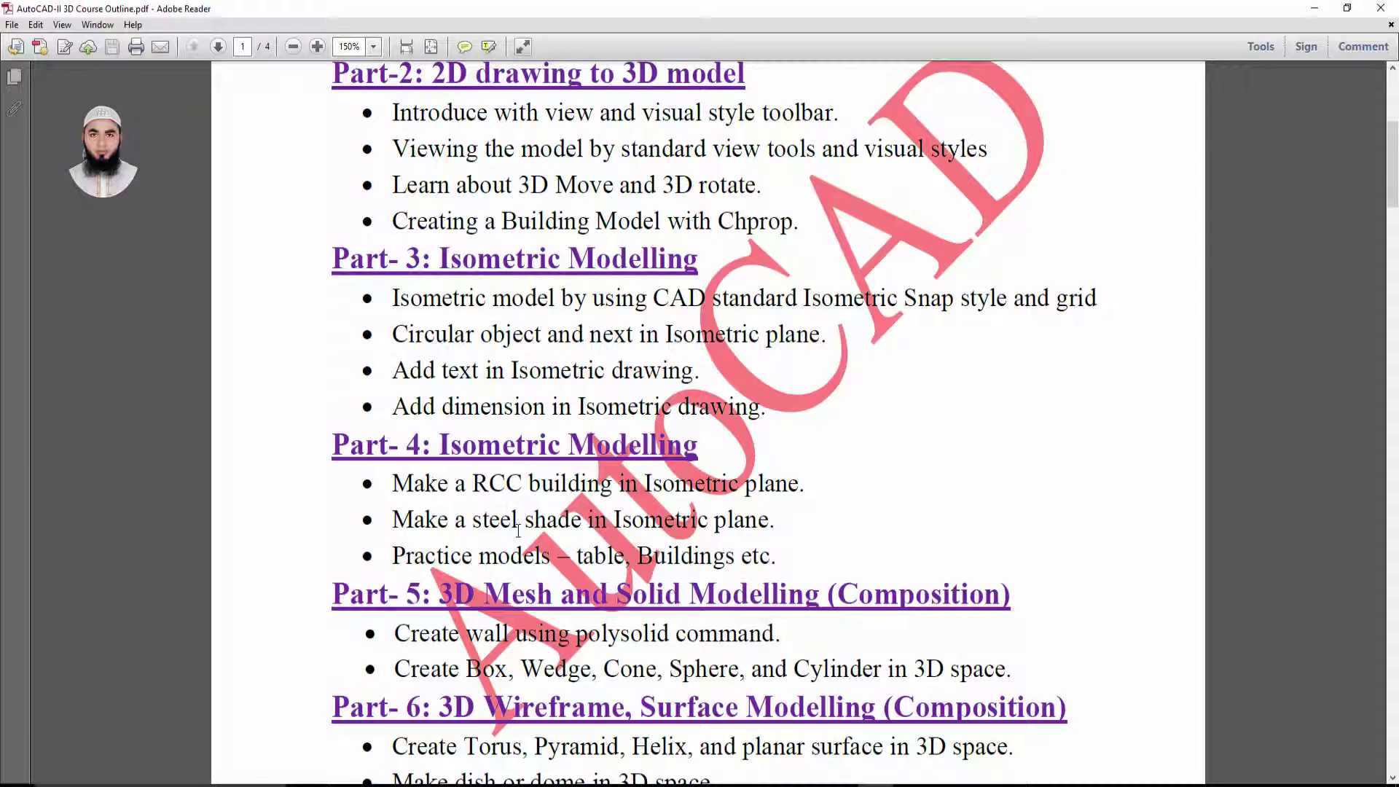
# Step: Highlight the Part-4 steel shade and practice models topics, then minimize the outline
pyautogui.moveTo(416, 519); pyautogui.dragTo(677, 559)
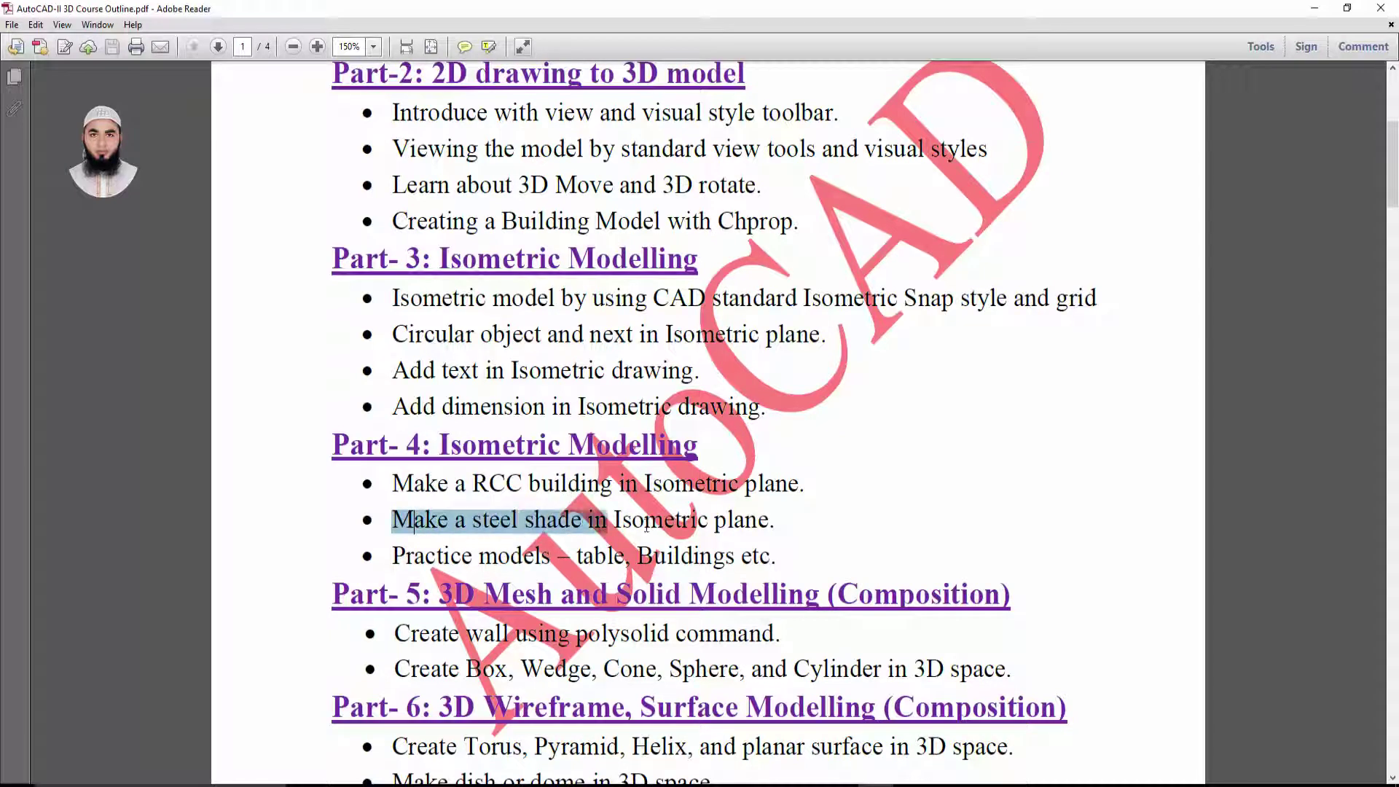
pyautogui.click(748, 557)
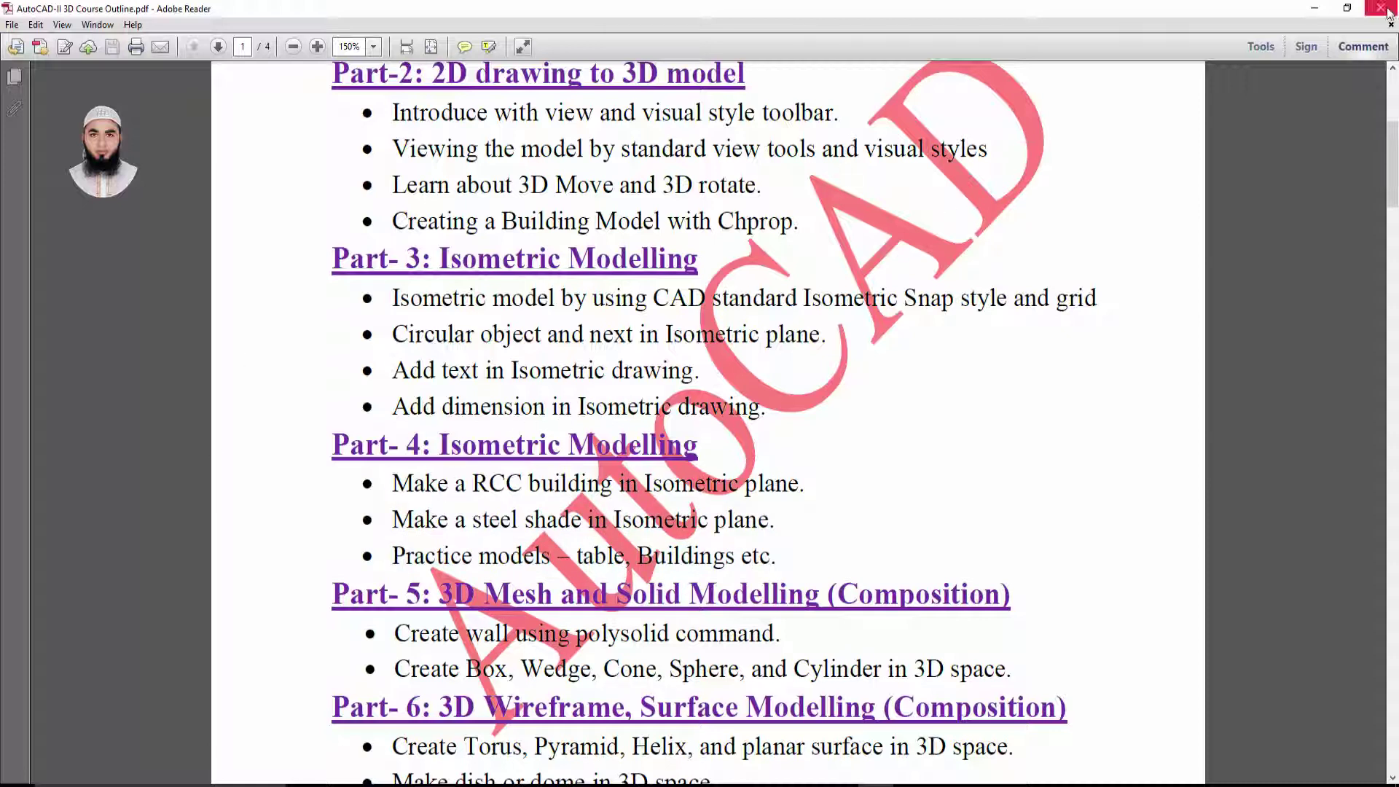
pyautogui.click(1314, 9)
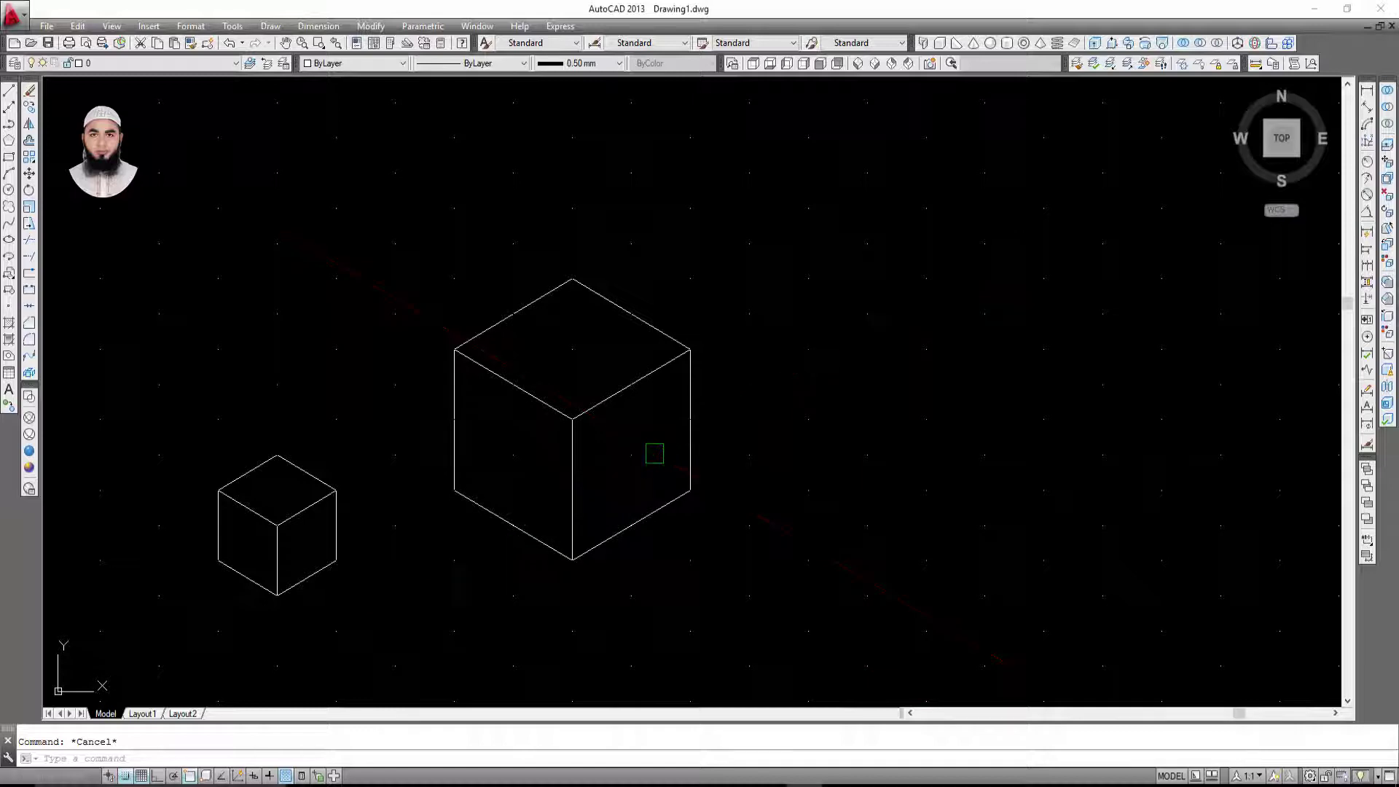
# Step: Pan the view to reposition both cubes
pyautogui.moveTo(655, 453); pyautogui.dragTo(672, 395, button='middle')
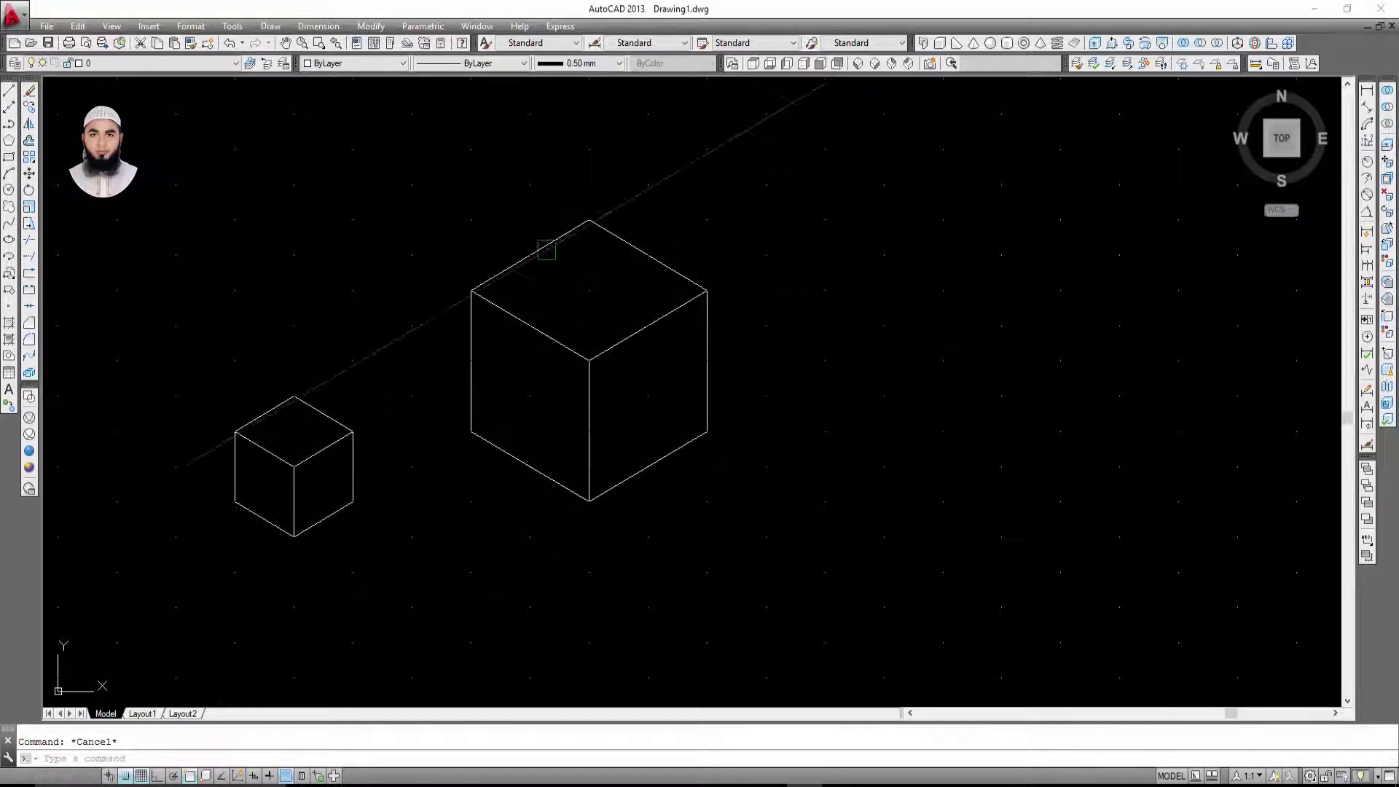
pyautogui.moveTo(526, 504); pyautogui.dragTo(519, 537, button='middle')
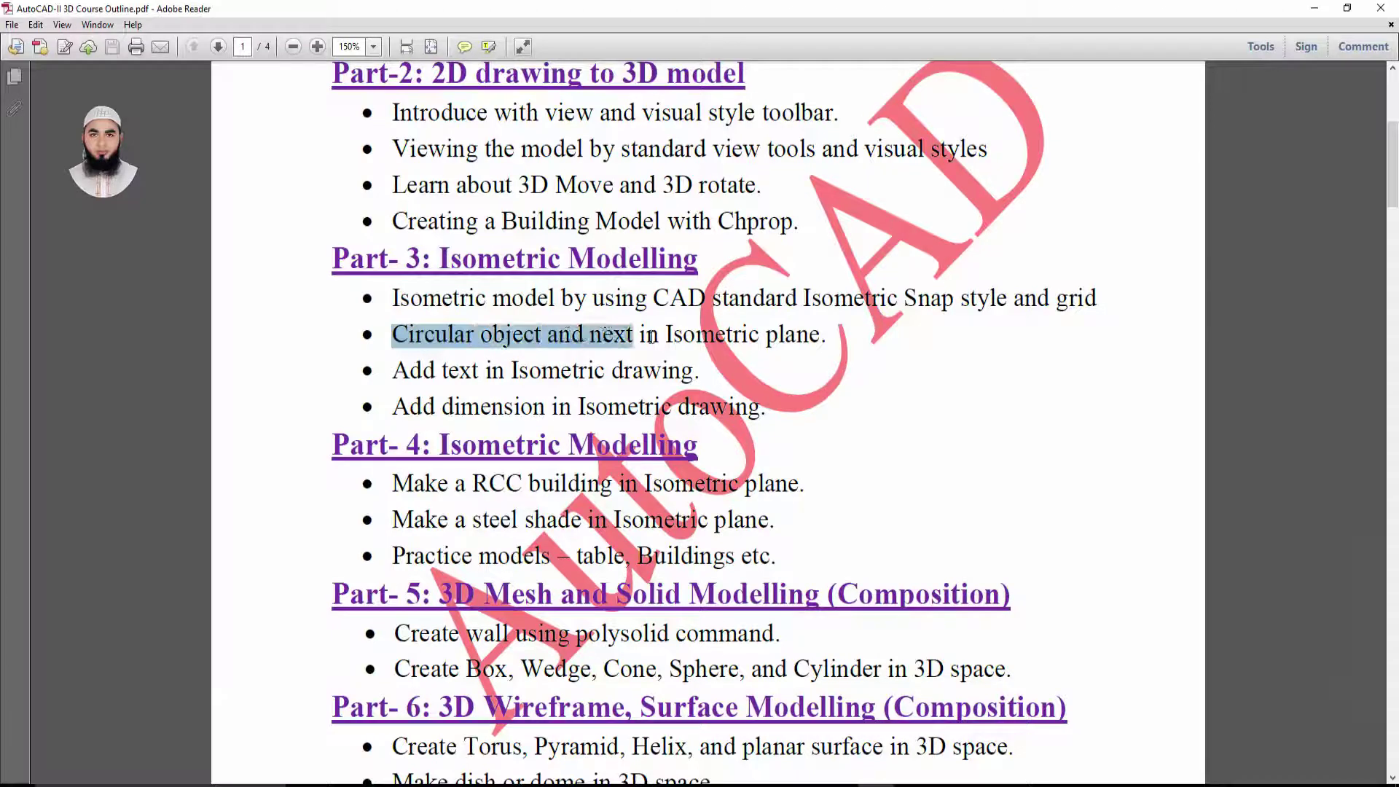
# Step: Highlight the 'Circular object in Isometric plane' topic, then minimize Adobe Reader
pyautogui.moveTo(491, 331); pyautogui.dragTo(802, 339)
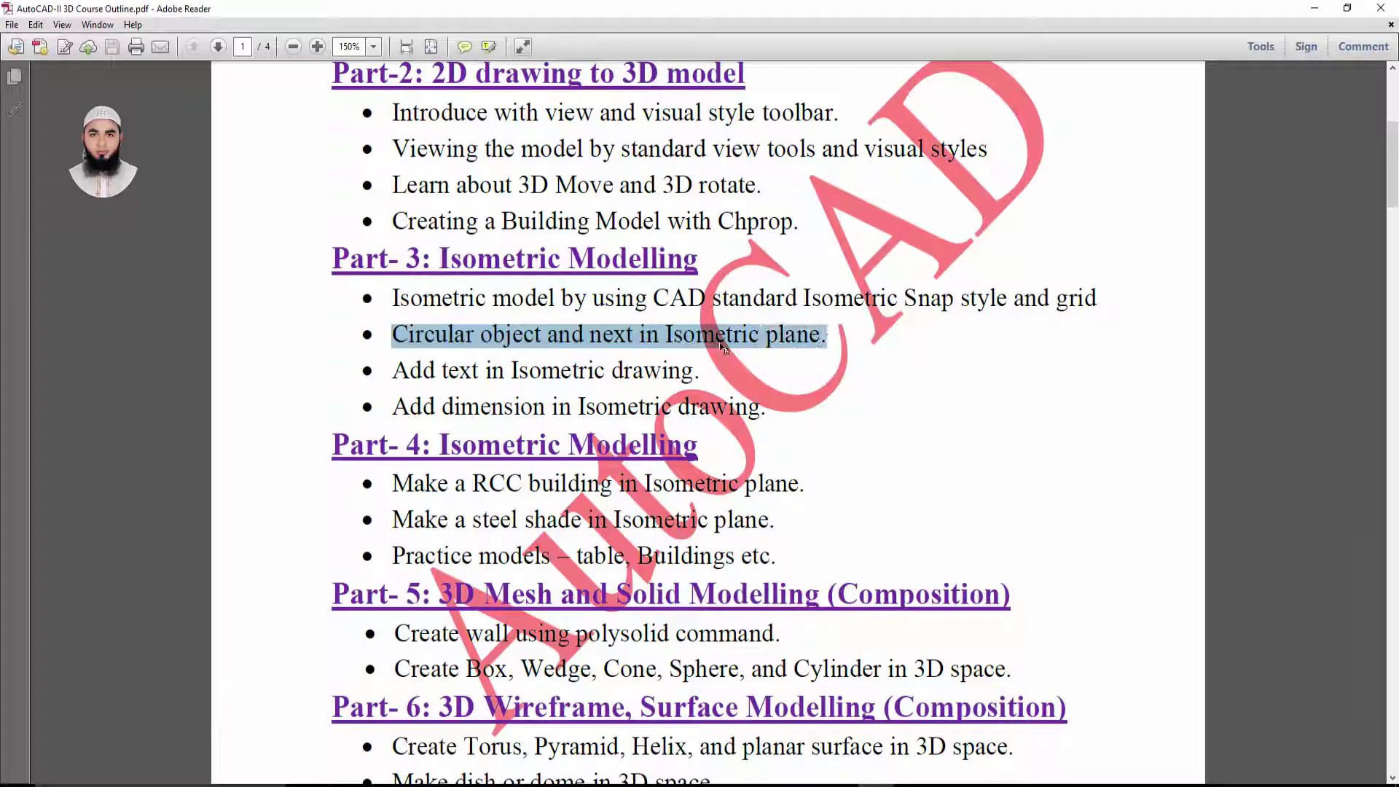
pyautogui.click(1304, 5)
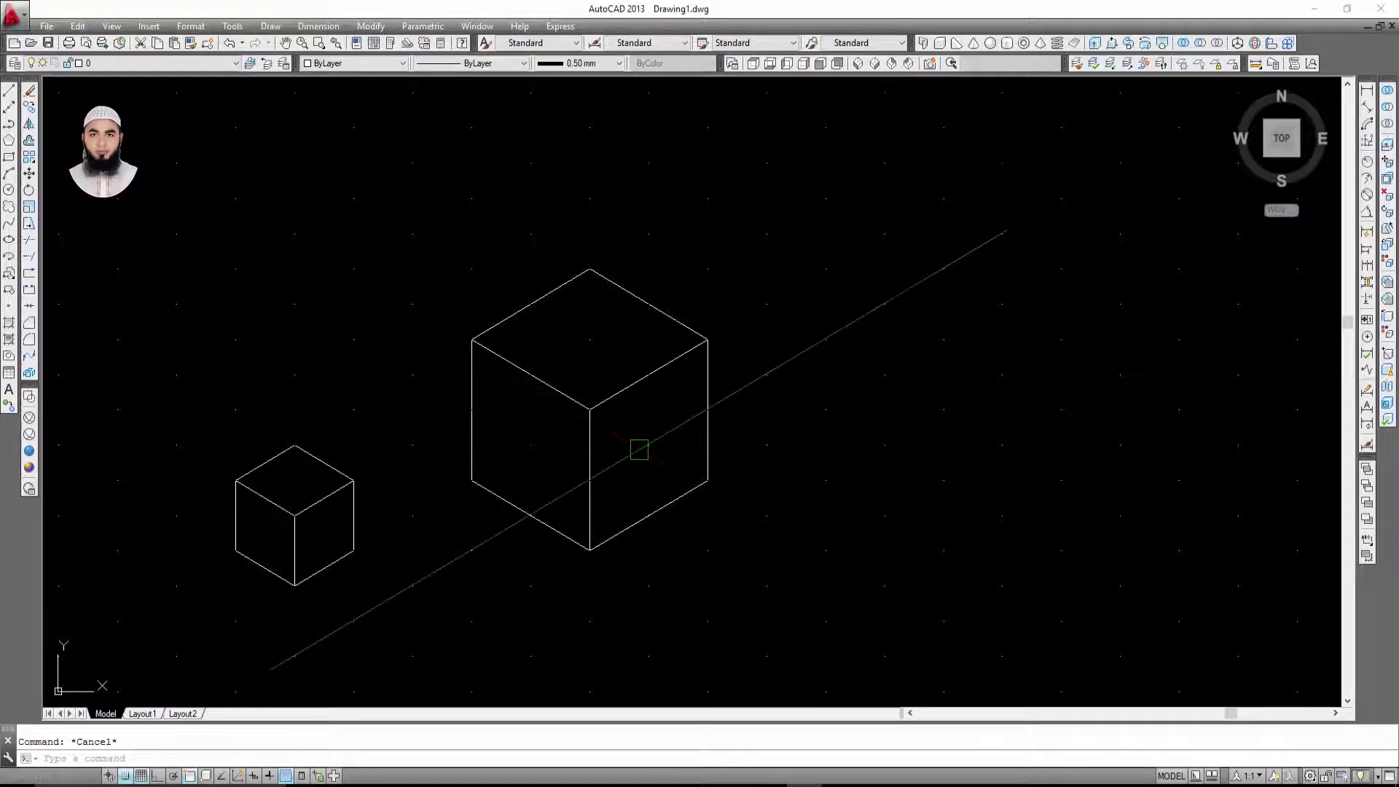
pyautogui.press('F5')
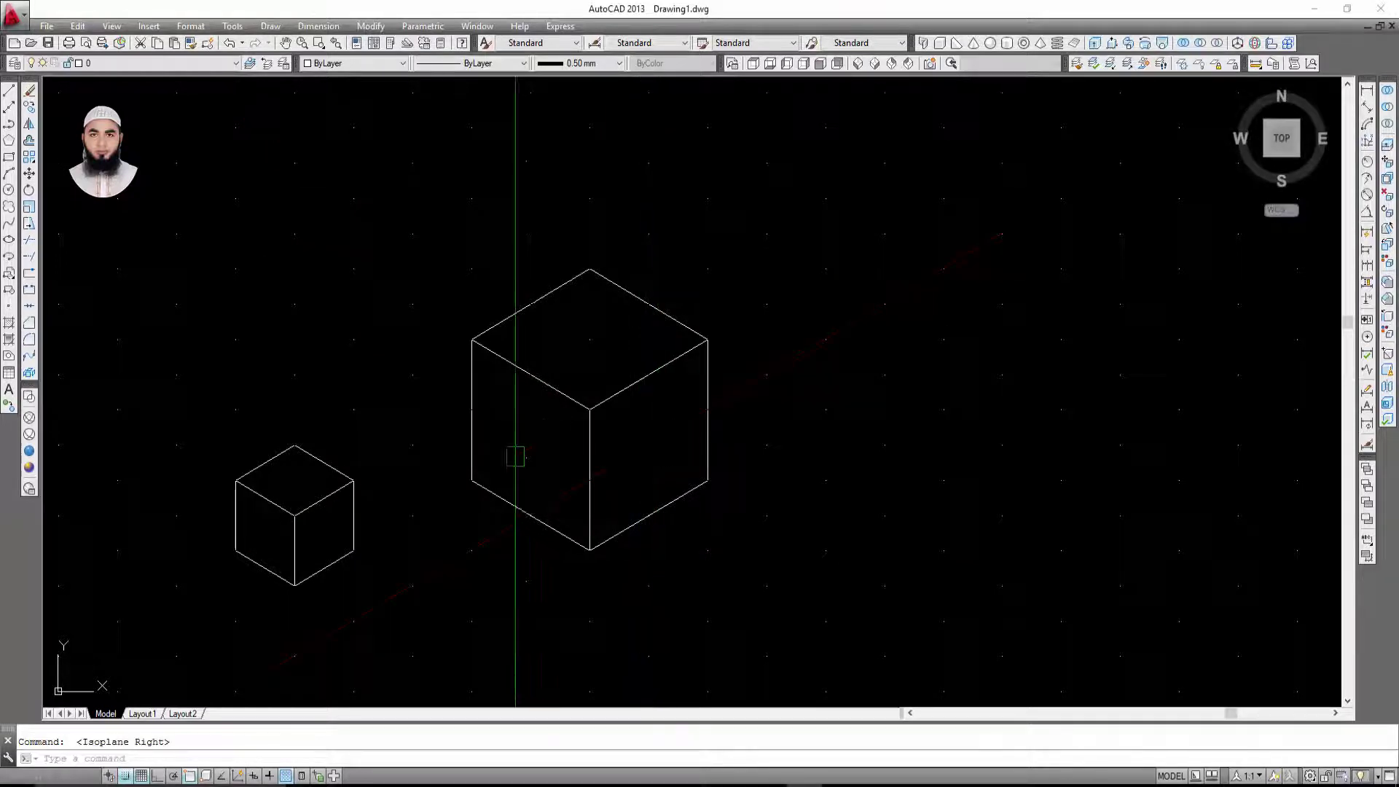
pyautogui.press('Escape')
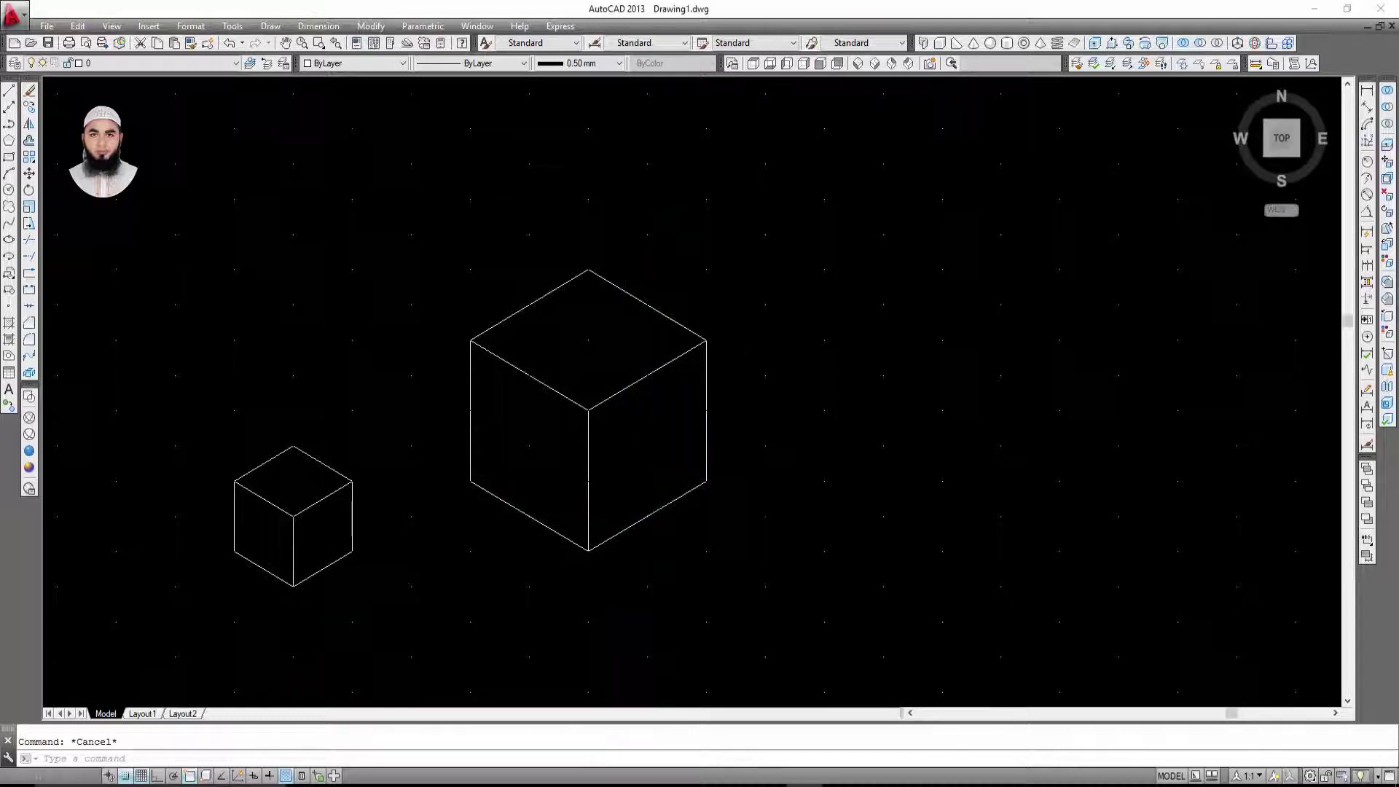
pyautogui.scroll(1, 656, 443)
pyautogui.scroll(1, 659, 394)
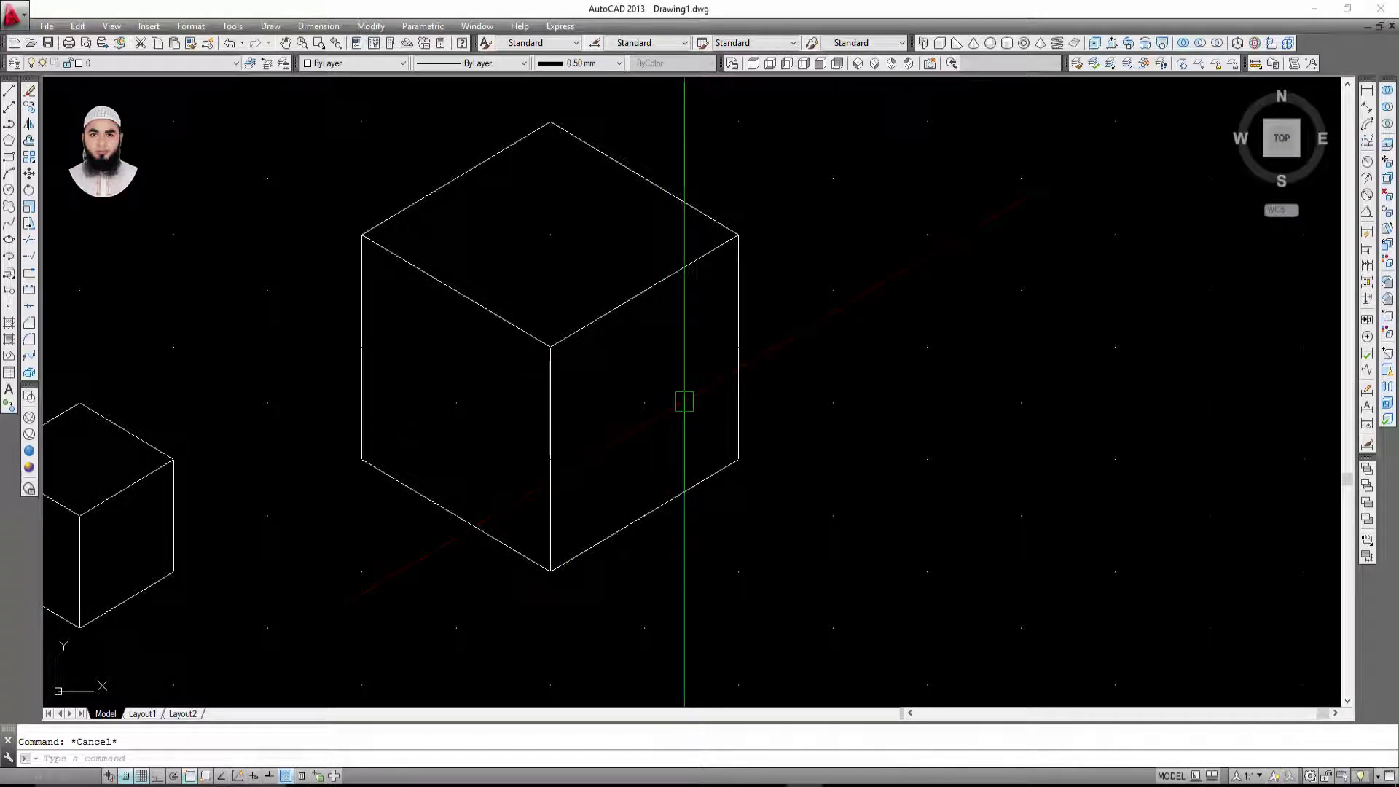
pyautogui.moveTo(634, 292); pyautogui.dragTo(625, 311, button='middle')
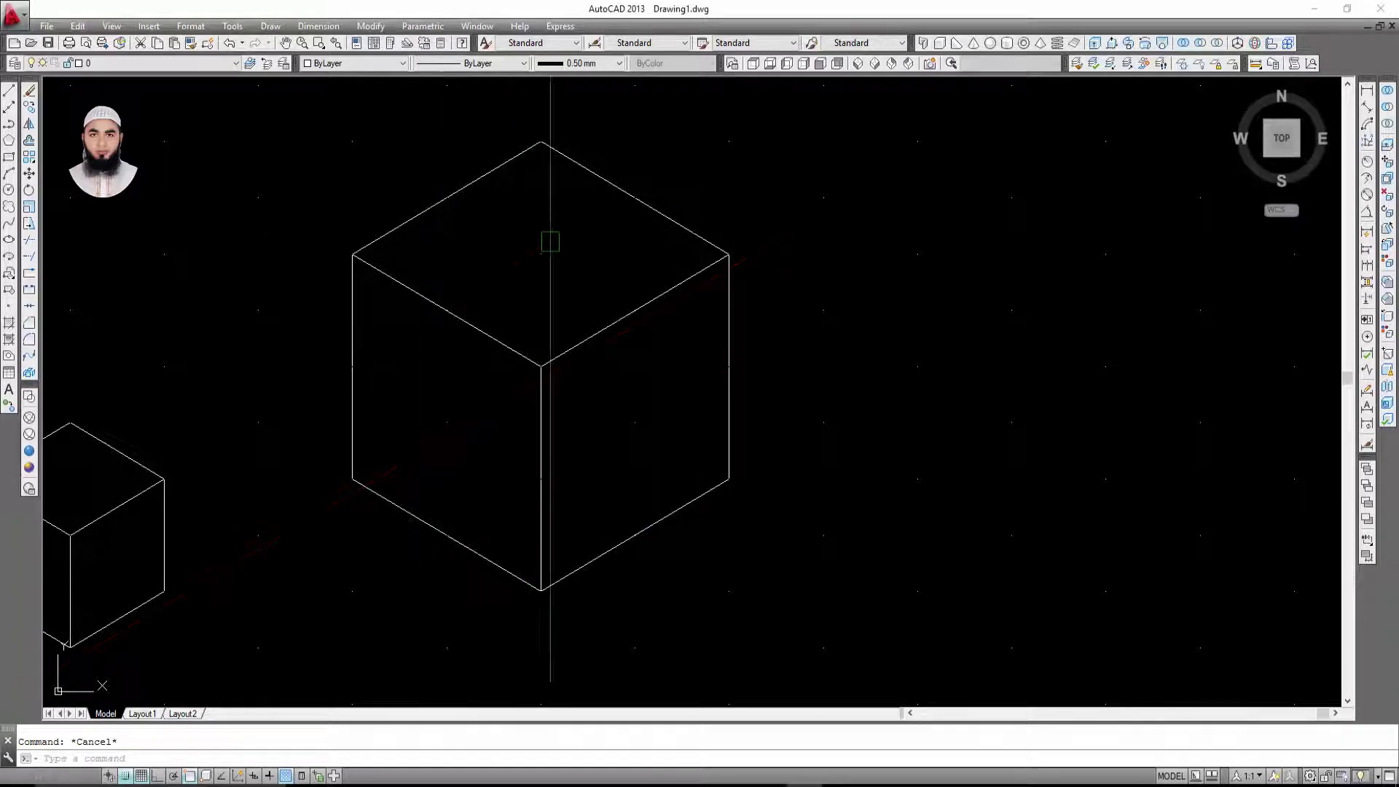
pyautogui.moveTo(632, 471); pyautogui.dragTo(648, 484, button='middle')
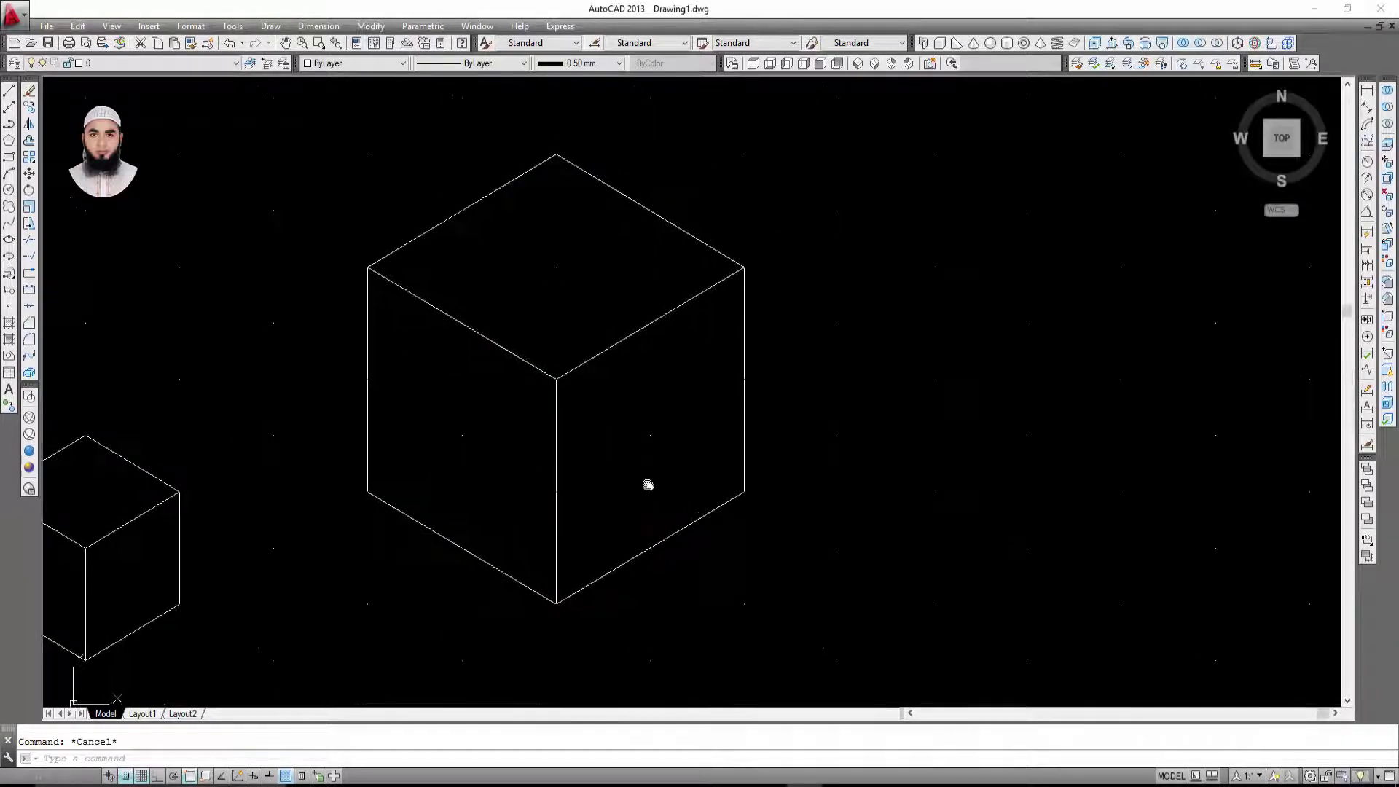
pyautogui.scroll(-2, 639, 475)
pyautogui.scroll(2, 639, 475)
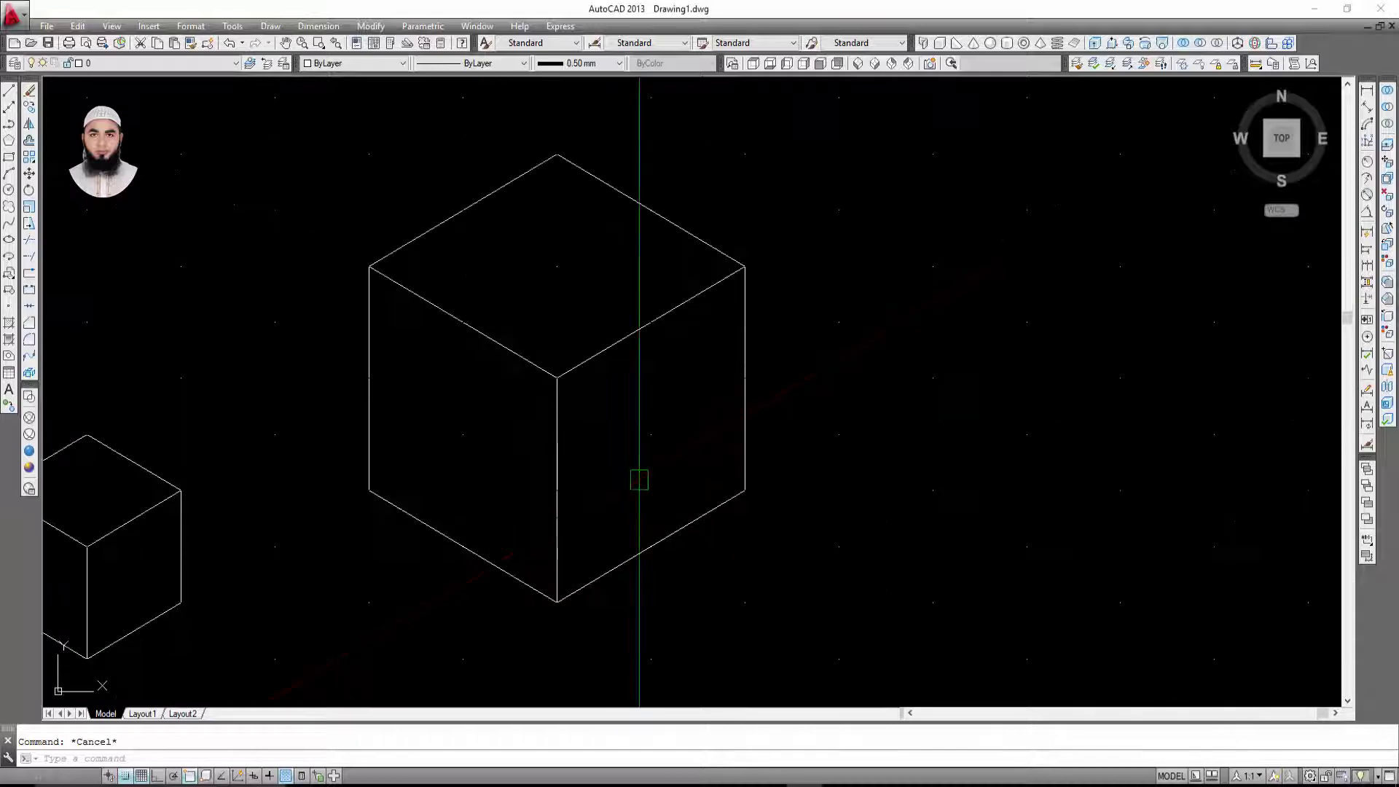
pyautogui.scroll(-2, 639, 475)
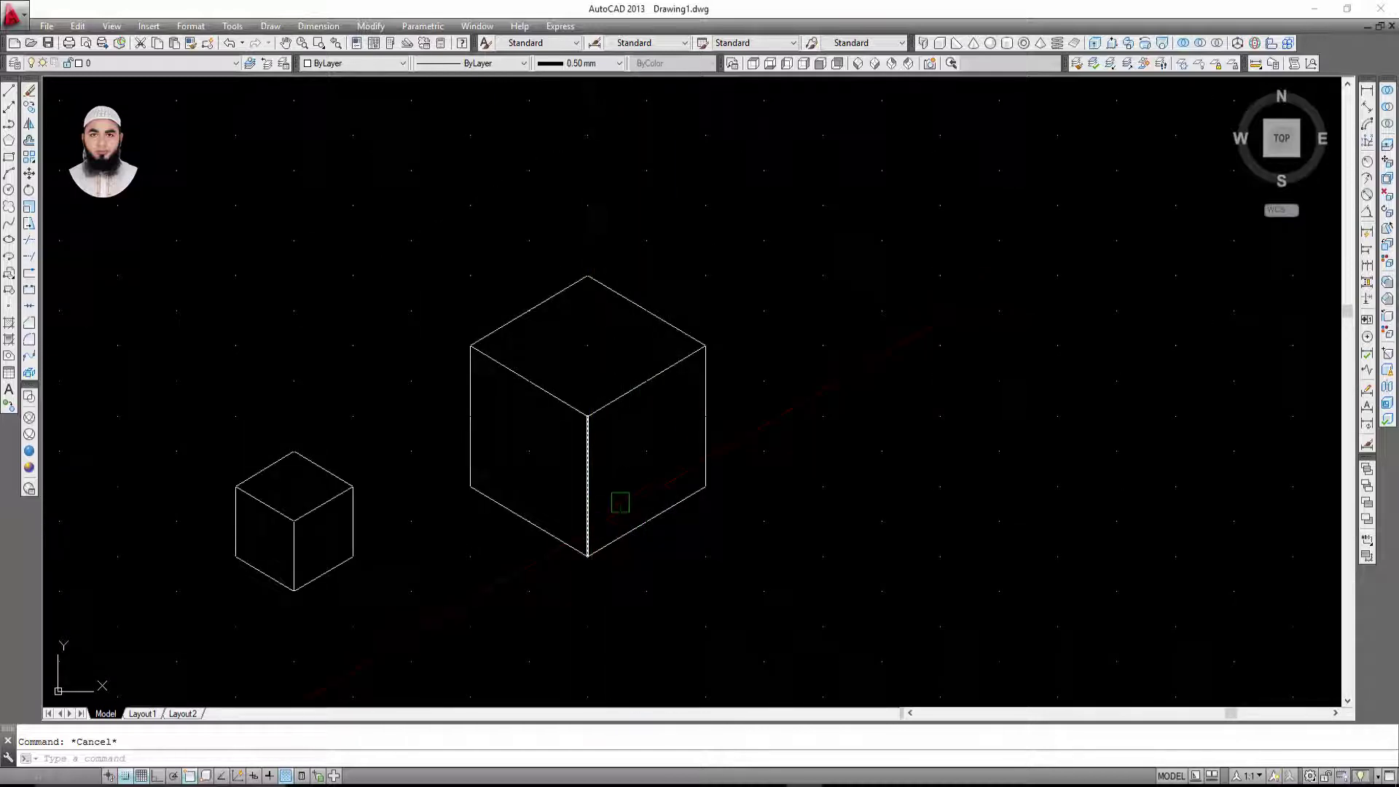
# Step: Draw left- and right-face diagonals from the bottom vertex plus a vertical top-face line, then select them
pyautogui.write('1')
pyautogui.press('Return')
pyautogui.click(587, 556)
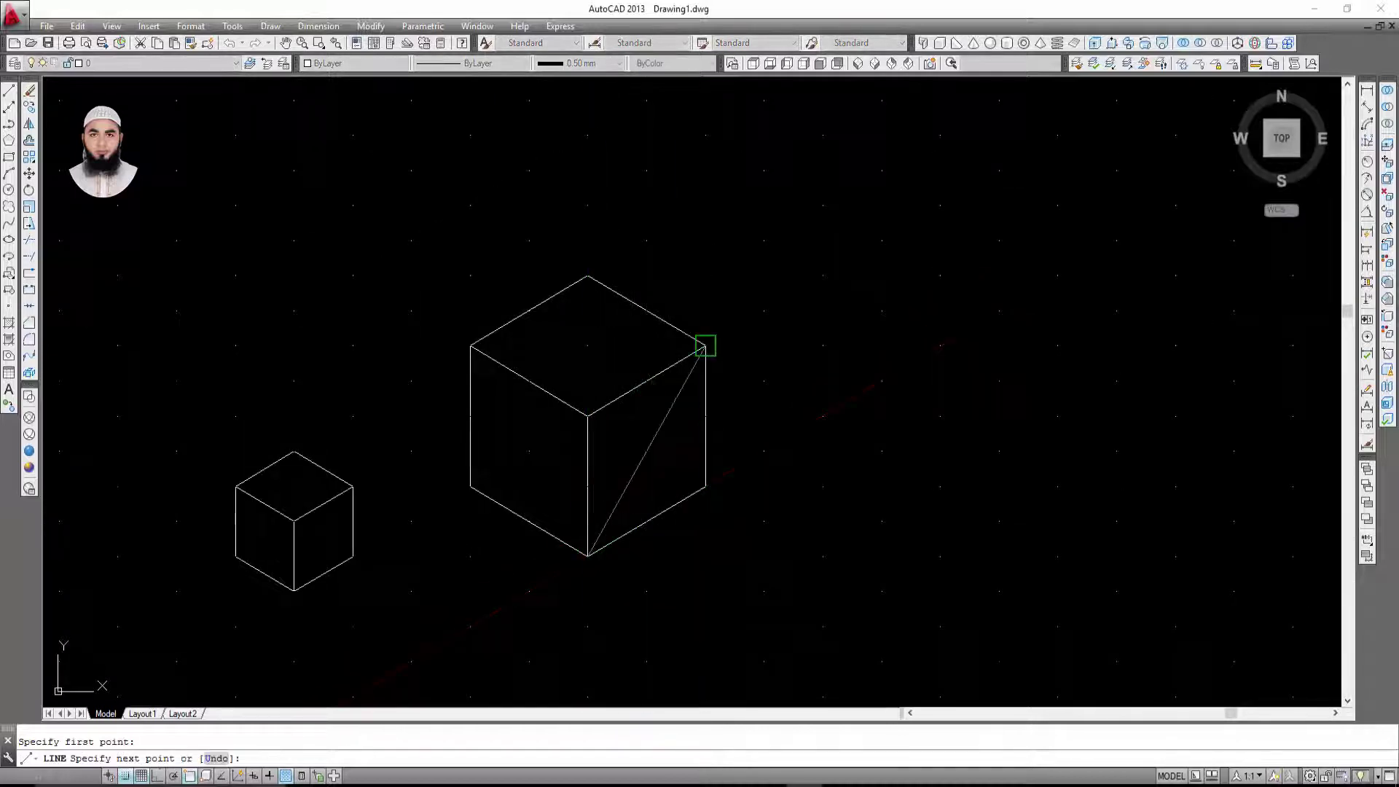
pyautogui.click(705, 346)
pyautogui.press('Return')
pyautogui.press('Return')
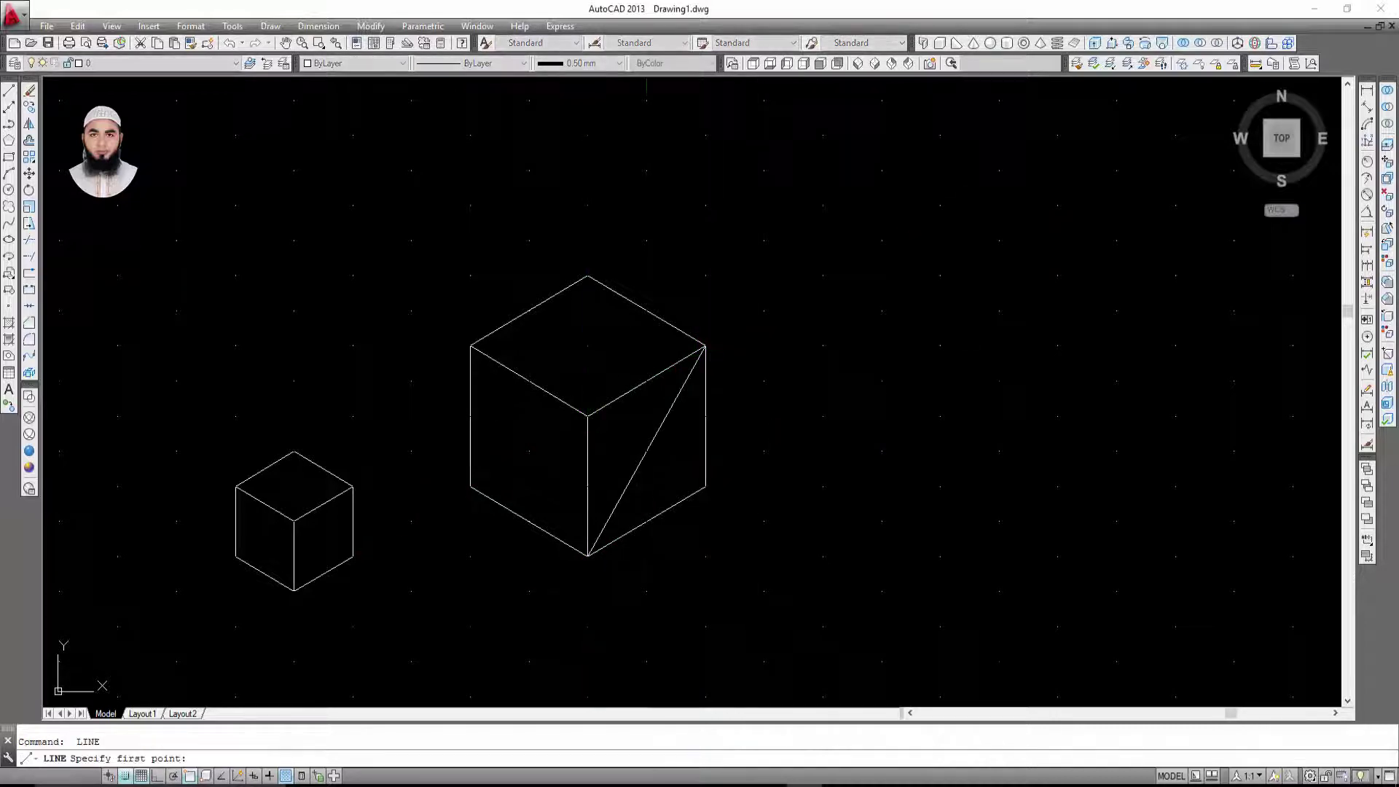
pyautogui.click(587, 556)
pyautogui.click(587, 277)
pyautogui.press('Return')
pyautogui.press('Return')
pyautogui.click(470, 348)
pyautogui.click(587, 556)
pyautogui.press('Escape')
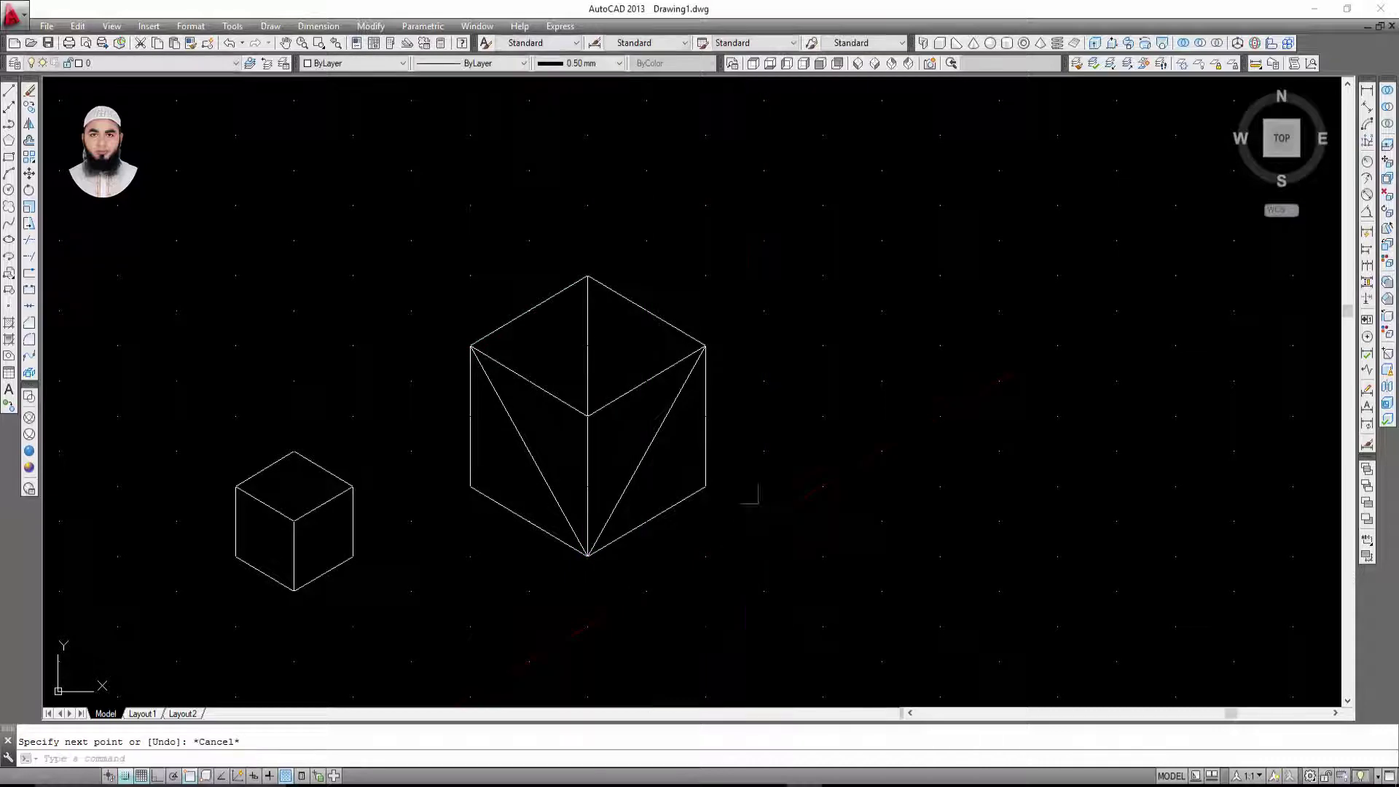
pyautogui.click(651, 438)
pyautogui.click(587, 365)
# Step: Colour the three construction lines on the large cube red
pyautogui.click(524, 448)
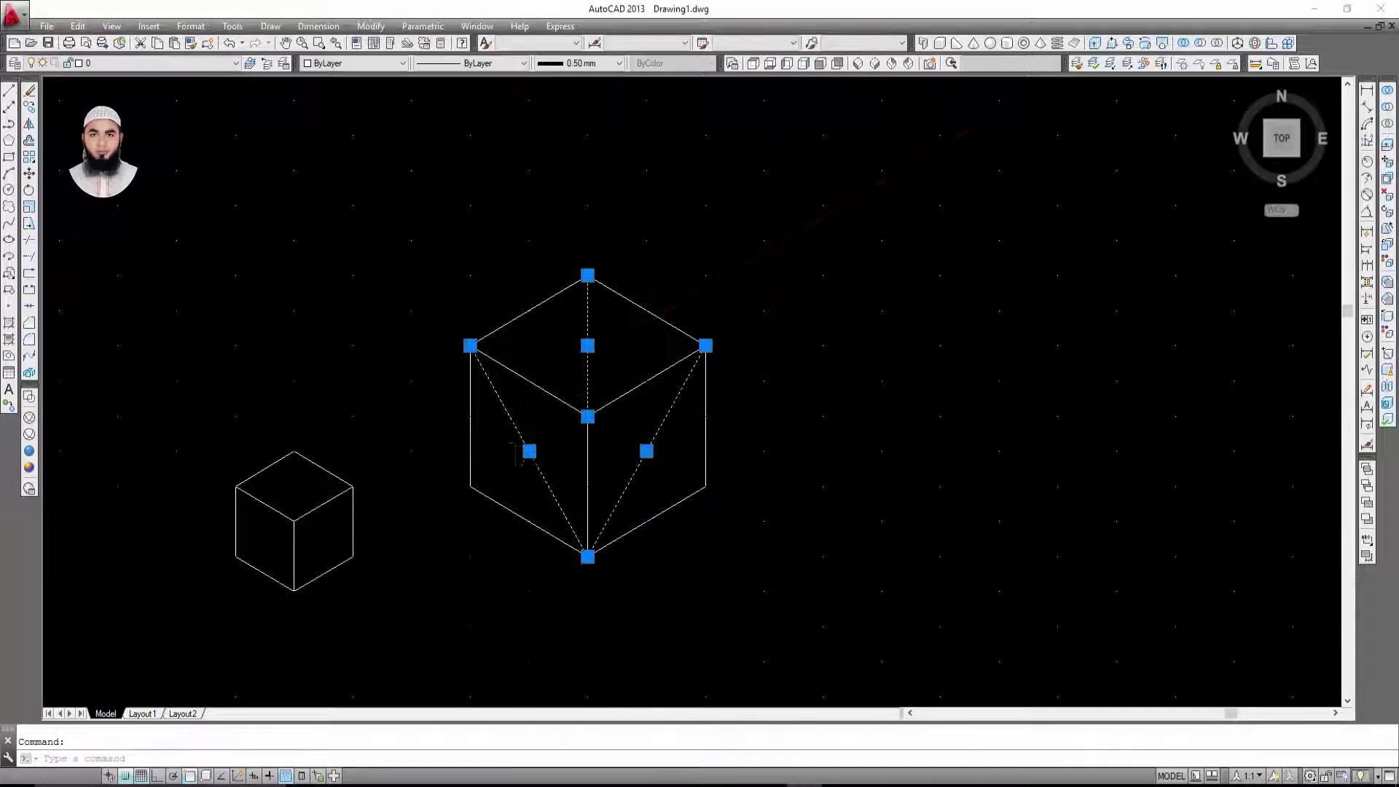
pyautogui.click(360, 63)
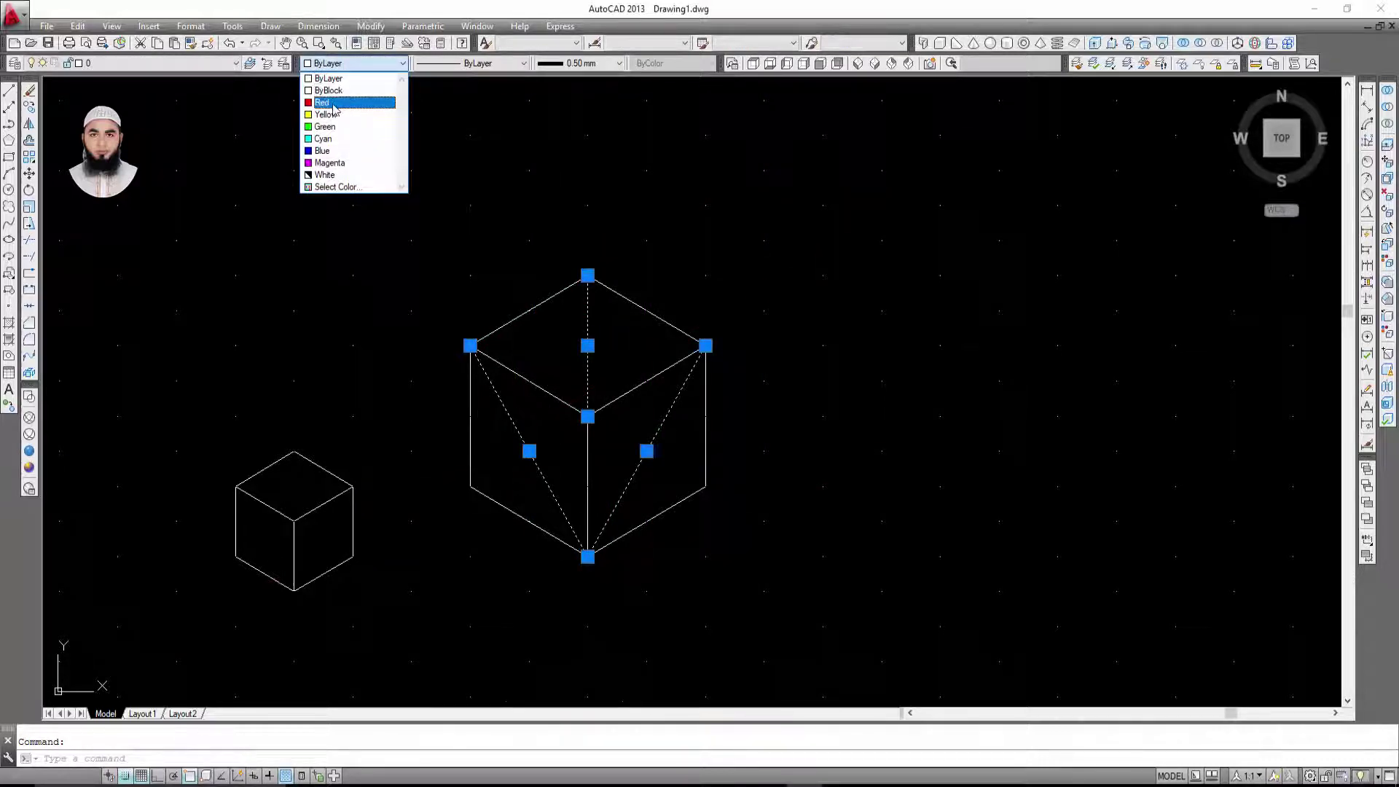
pyautogui.click(335, 102)
pyautogui.press('Escape')
# Step: Recentre the view on the cubes and start the CIRCLE command with C
pyautogui.moveTo(586, 322); pyautogui.dragTo(572, 343, button='middle')
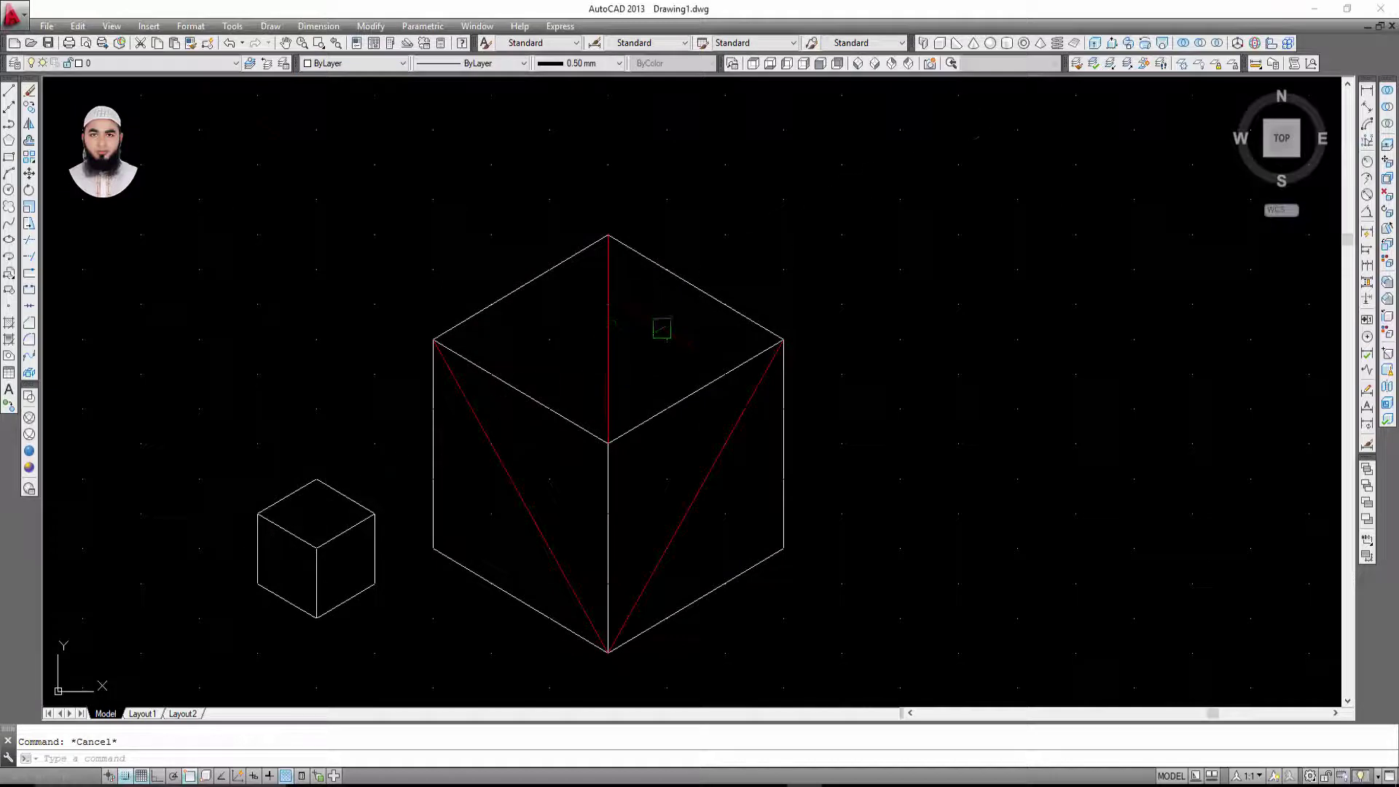
pyautogui.click(10, 190)
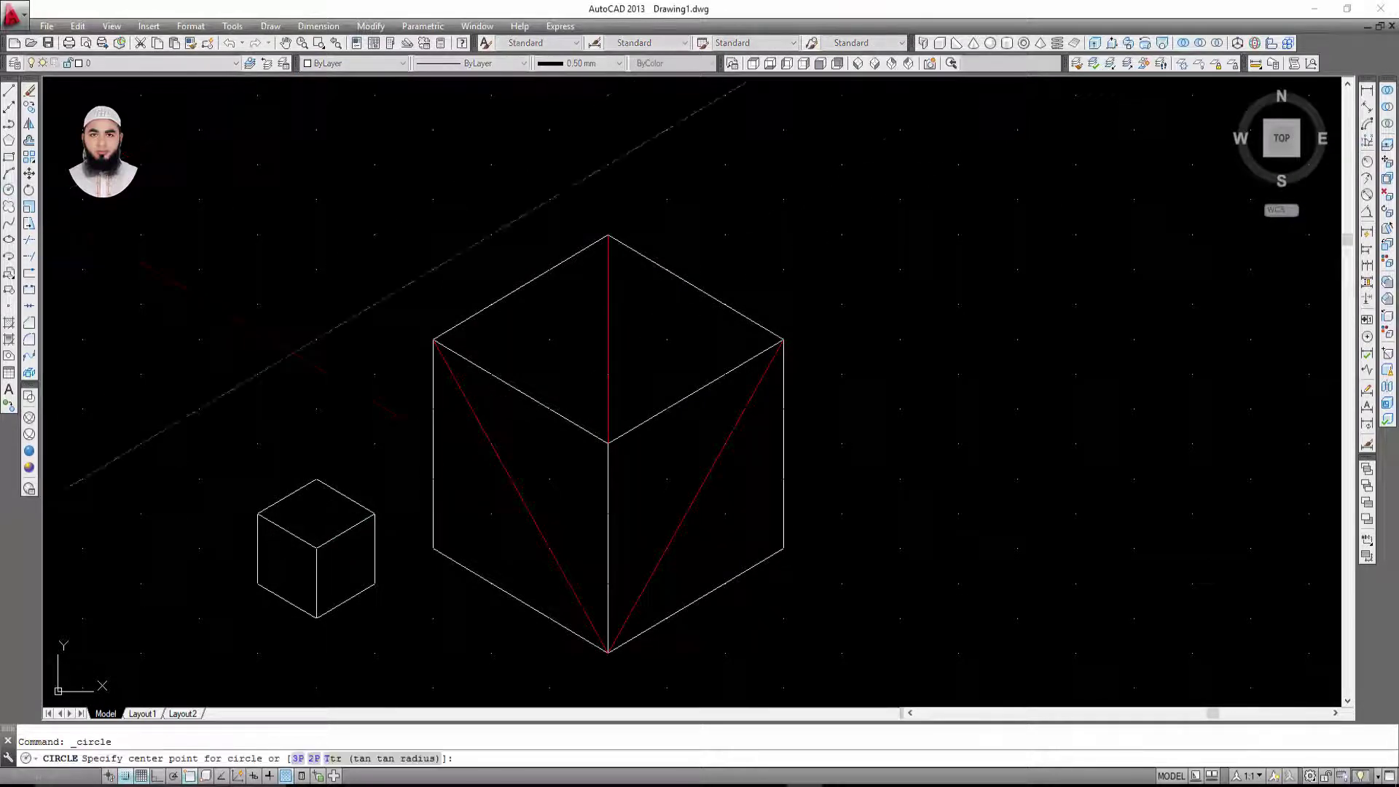
pyautogui.press('Escape')
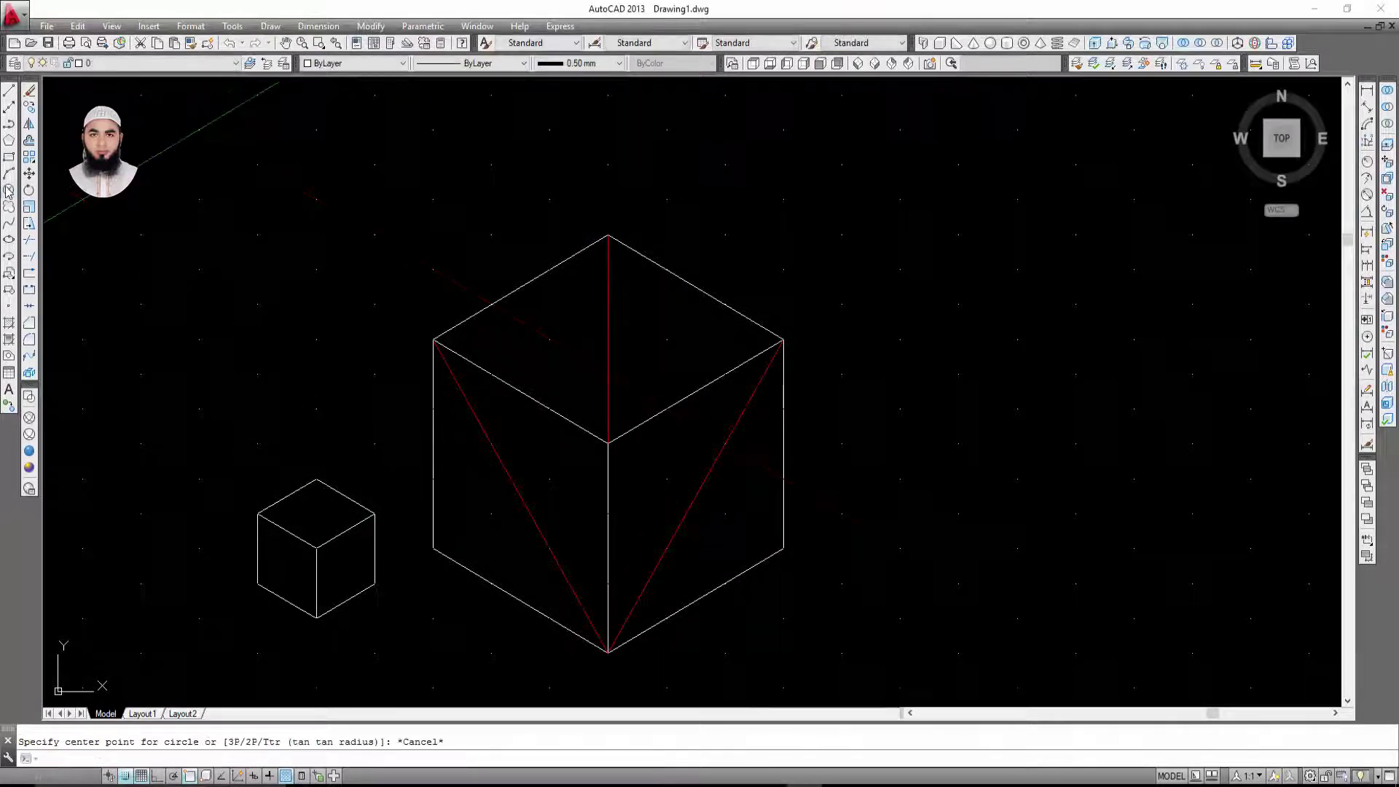
pyautogui.click(583, 364)
pyautogui.moveTo(649, 330); pyautogui.dragTo(618, 383, button='middle')
pyautogui.press('Escape')
pyautogui.click(579, 382)
pyautogui.press('Escape')
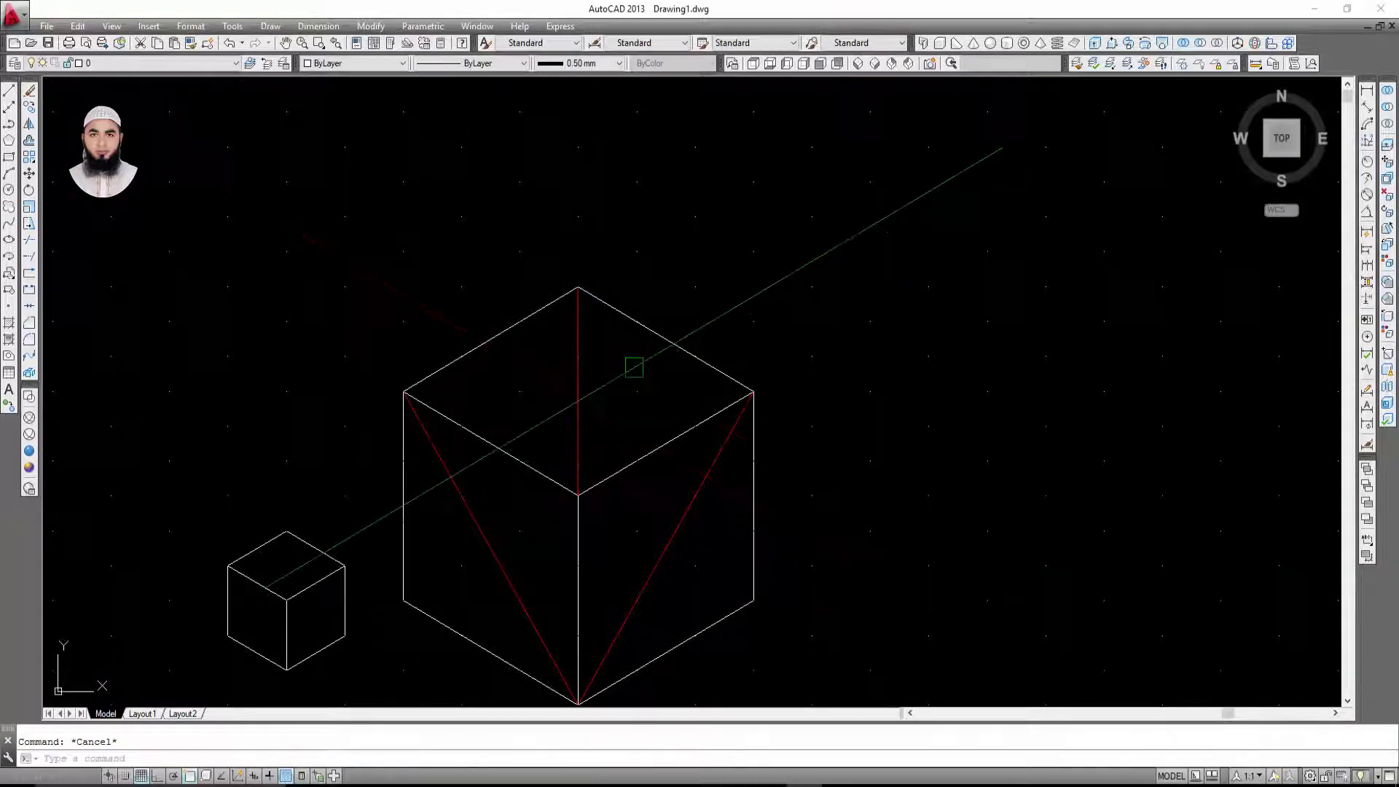
pyautogui.moveTo(593, 400); pyautogui.dragTo(632, 395, button='middle')
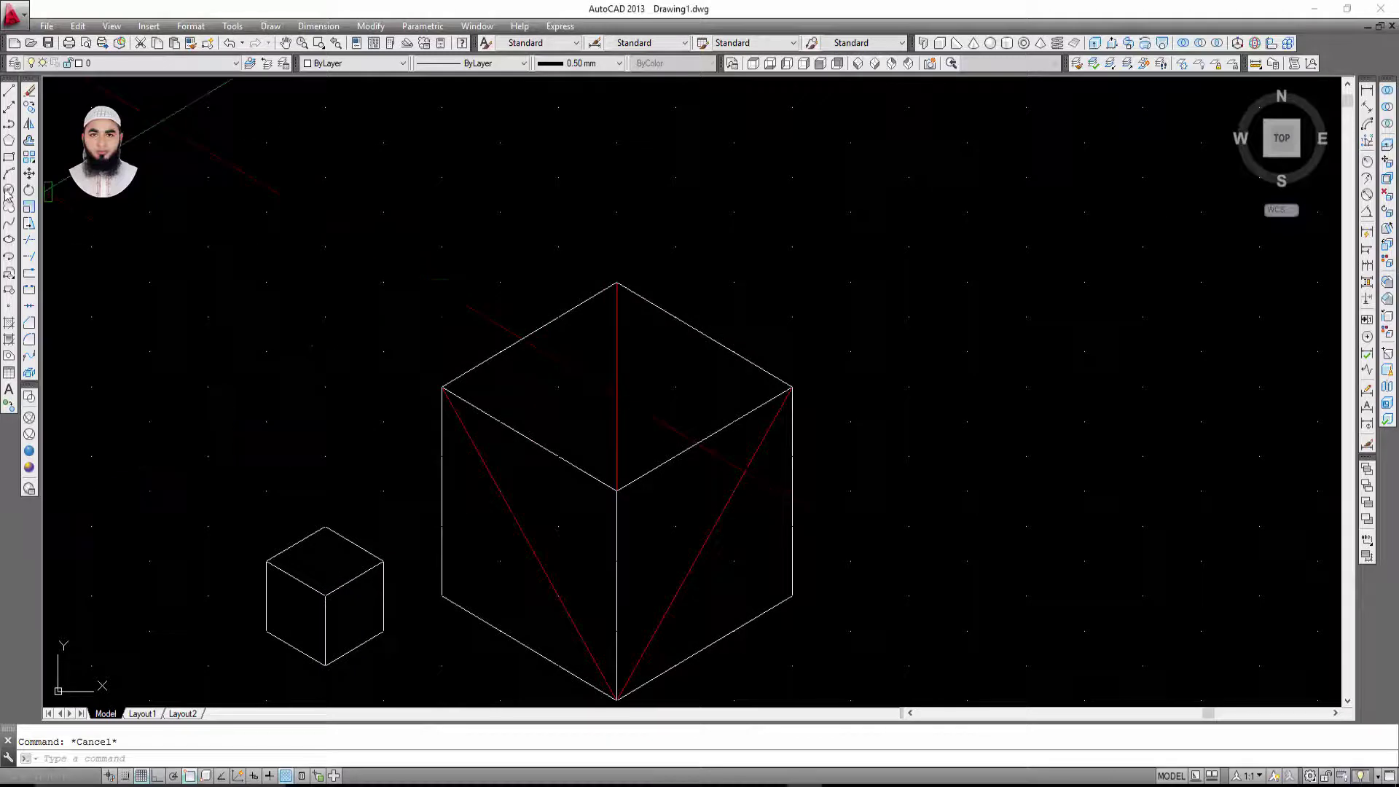
pyautogui.write('c')
pyautogui.press('Return')
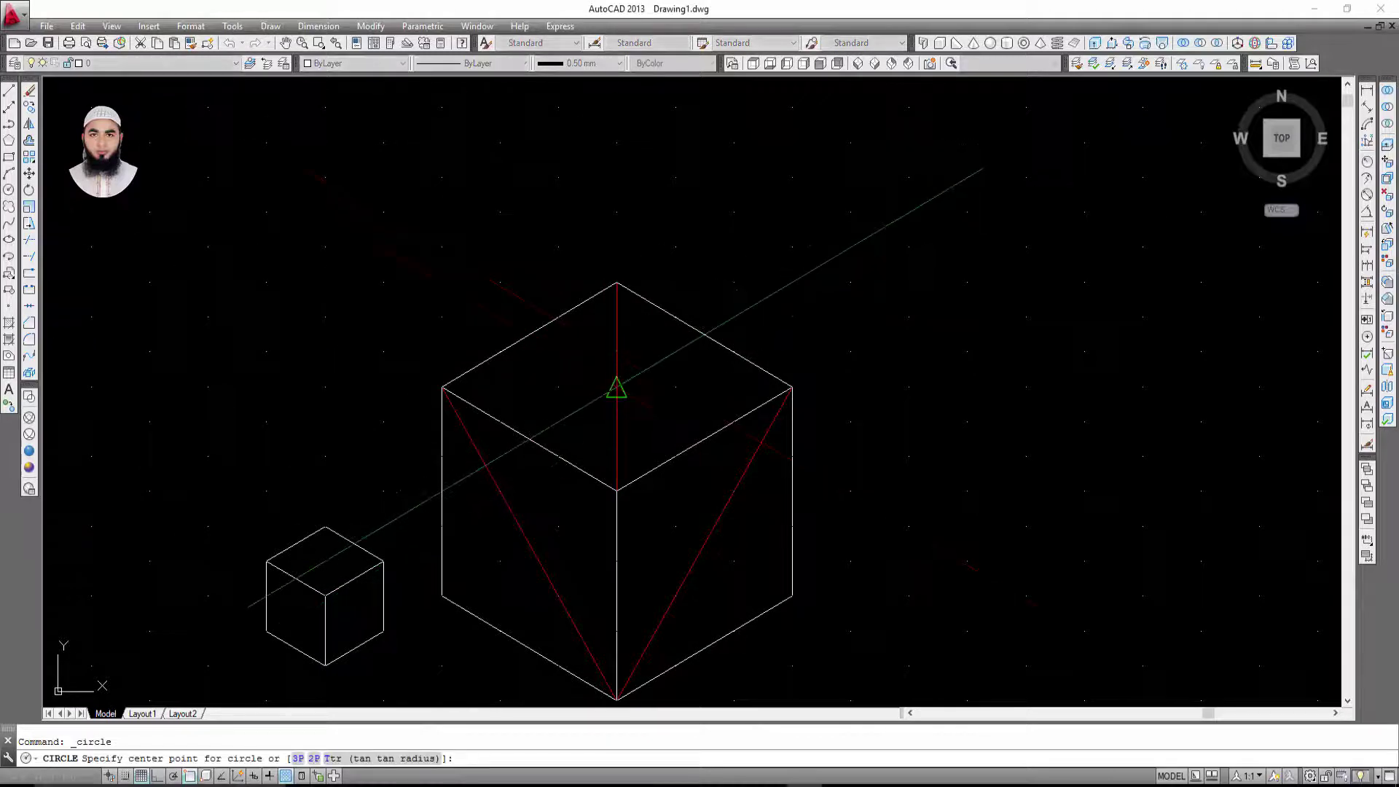
pyautogui.click(616, 387)
pyautogui.click(670, 387)
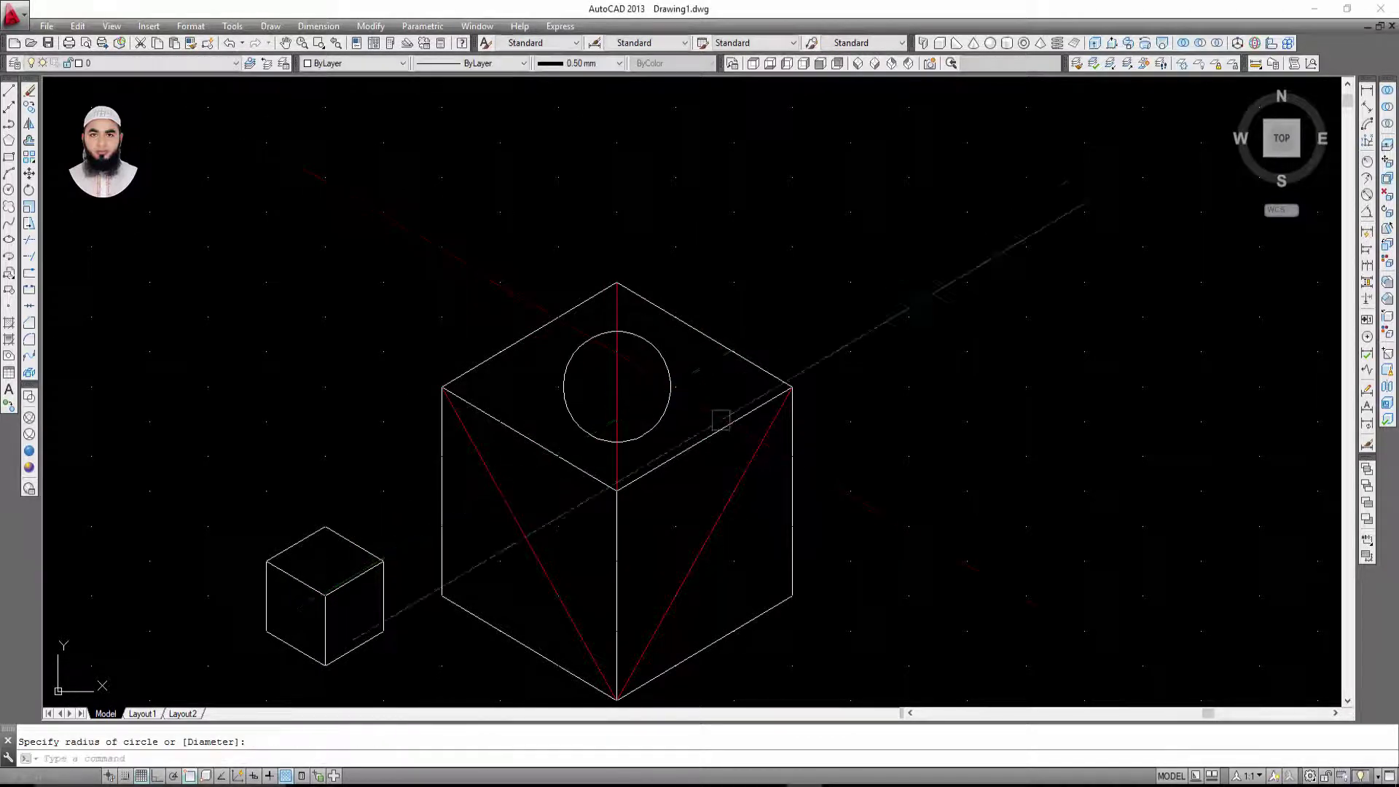
pyautogui.moveTo(747, 432); pyautogui.dragTo(736, 333, button='middle')
pyautogui.press('Return')
pyautogui.click(517, 444)
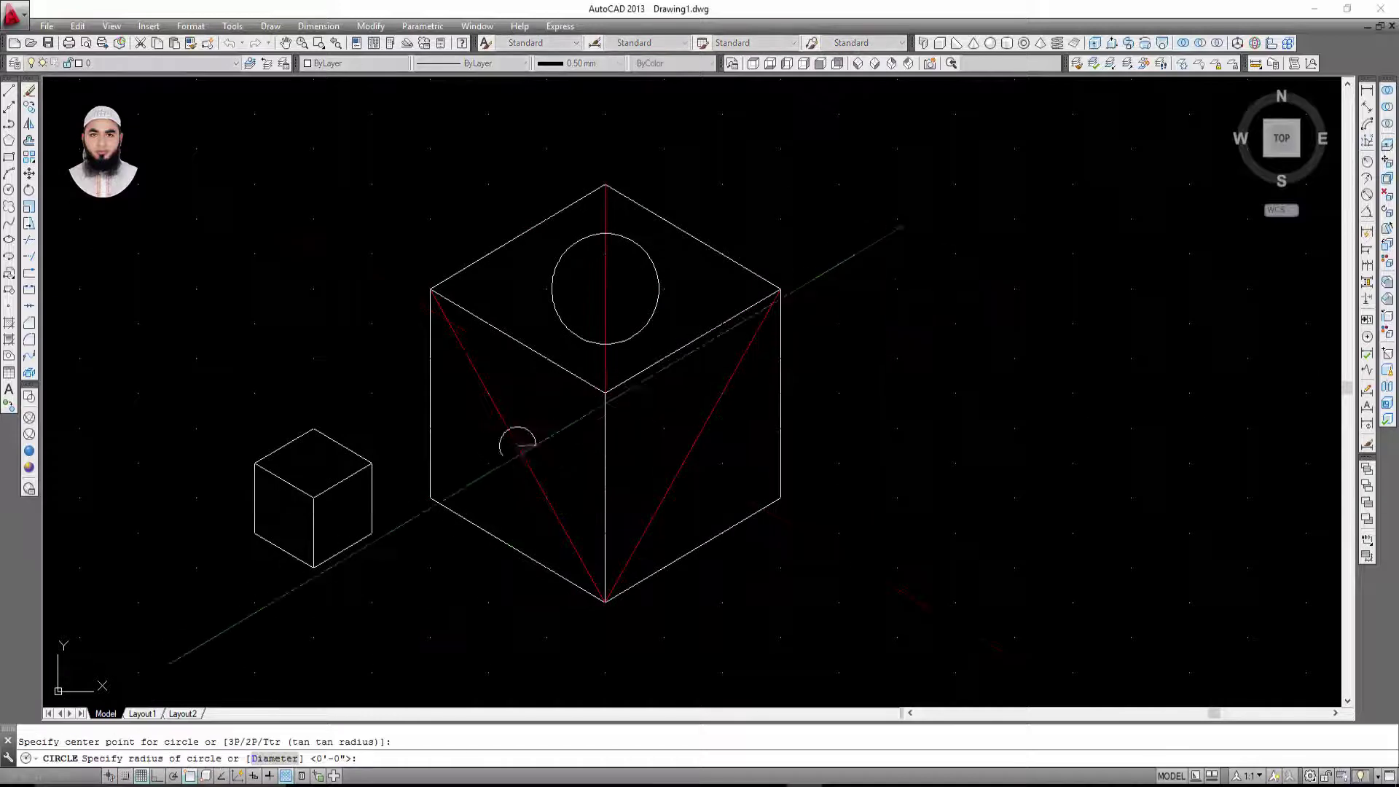
pyautogui.click(546, 446)
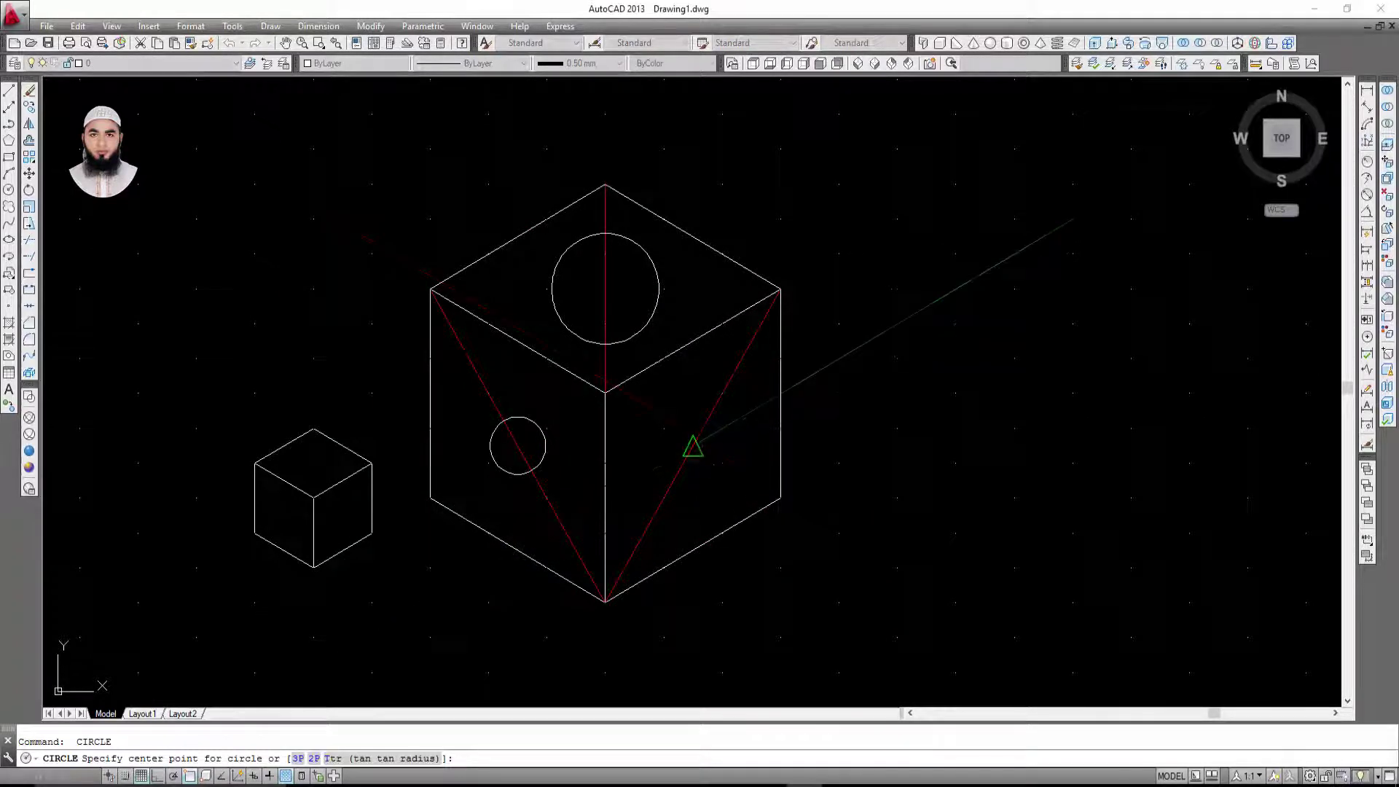
pyautogui.click(694, 445)
pyautogui.click(738, 466)
pyautogui.moveTo(879, 500); pyautogui.dragTo(954, 459, button='middle')
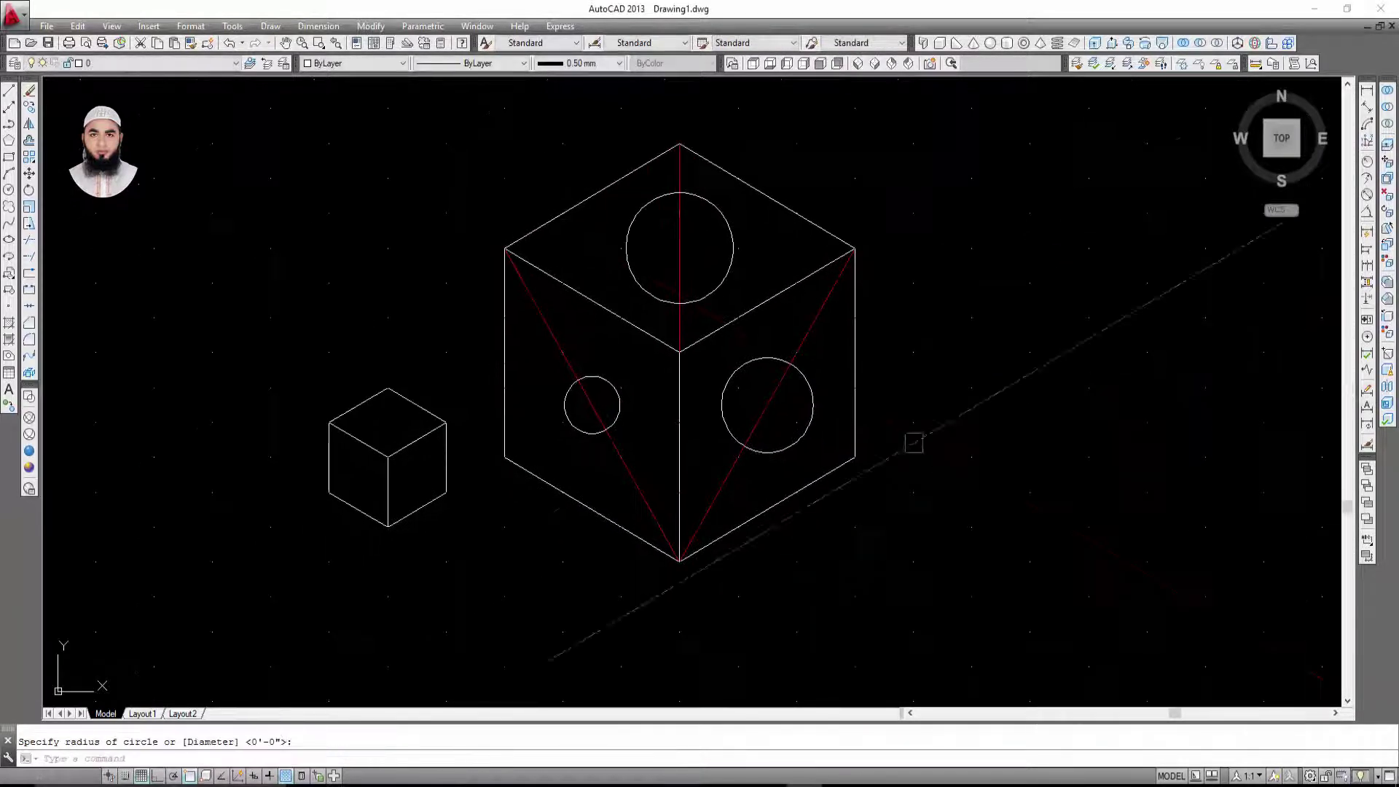
pyautogui.press('Escape')
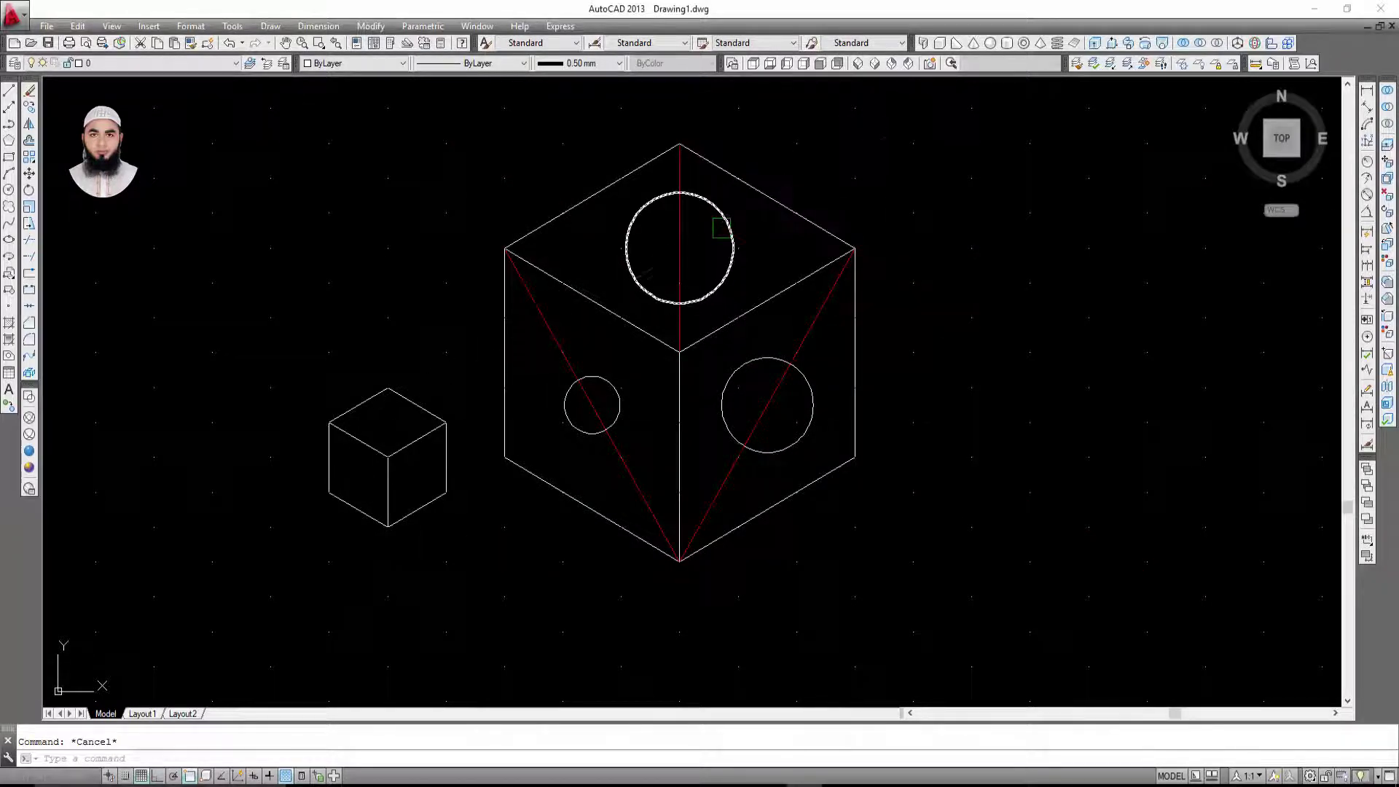
pyautogui.click(731, 257)
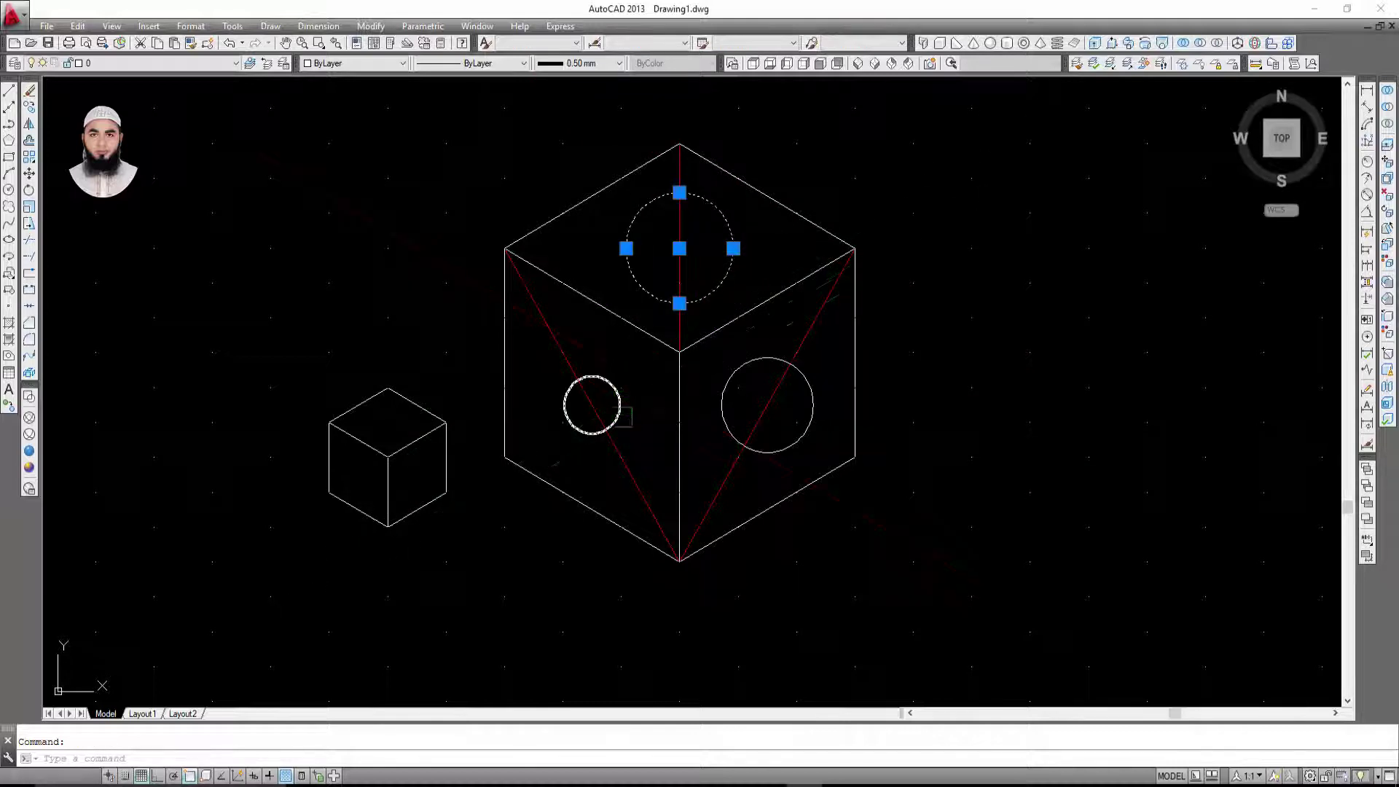
pyautogui.press('Escape')
pyautogui.click(620, 417)
pyautogui.click(784, 394)
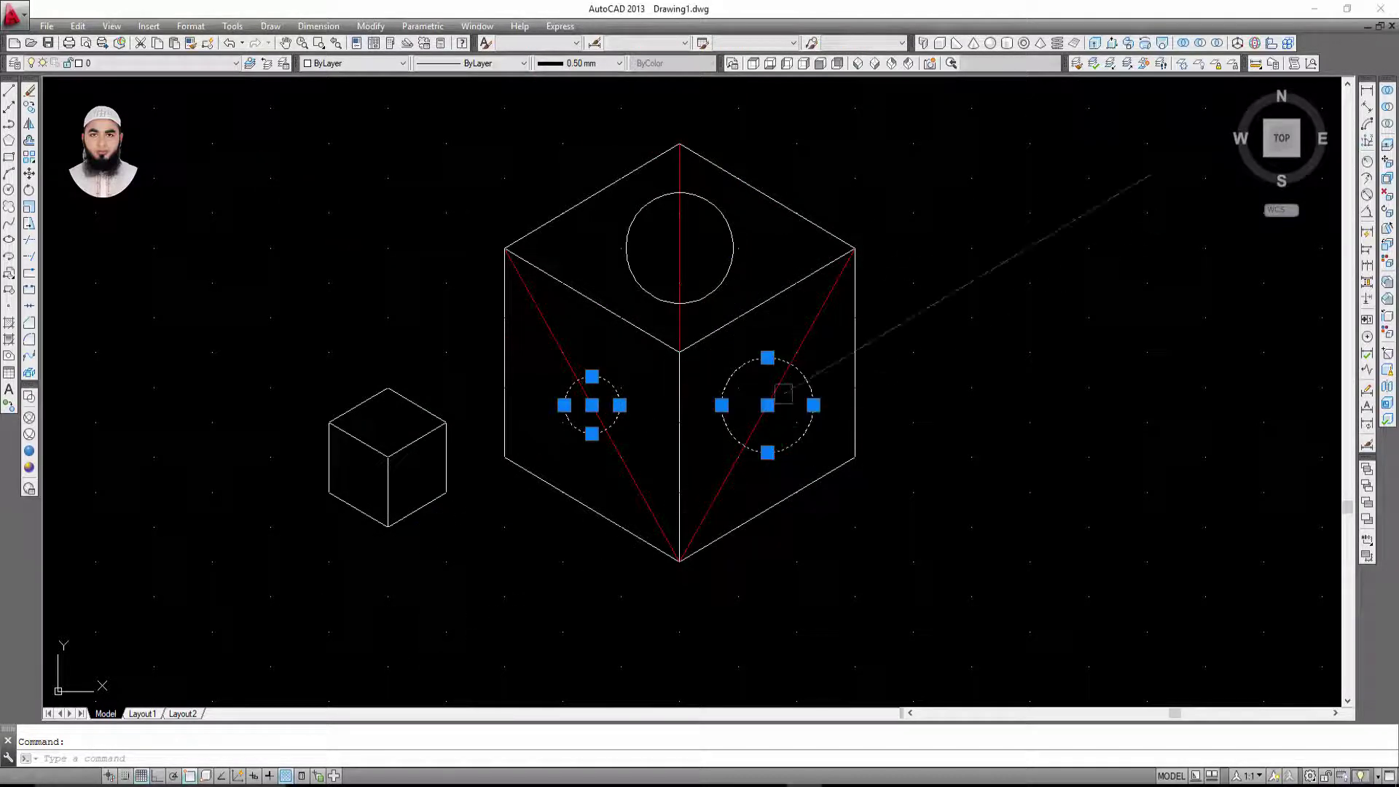
pyautogui.click(731, 261)
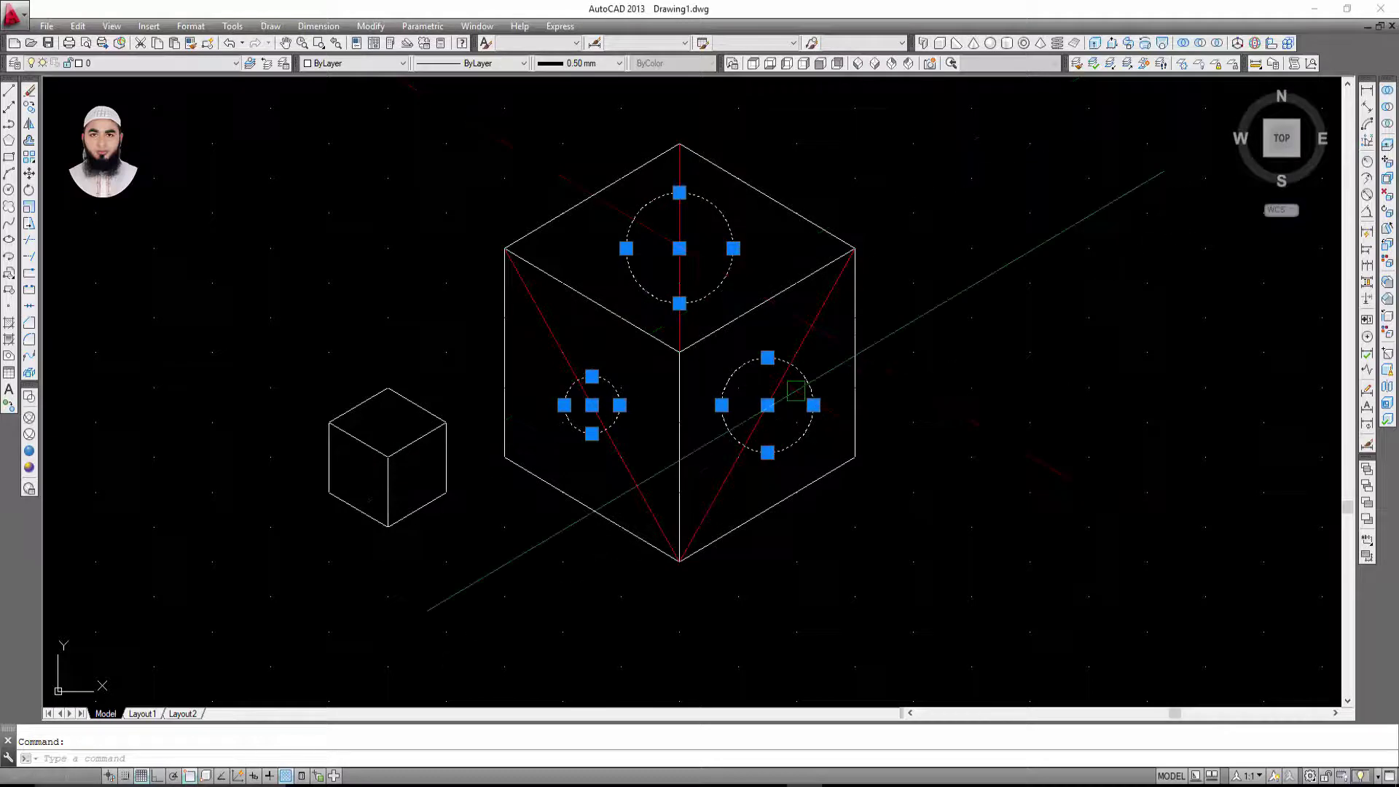
pyautogui.press('Delete')
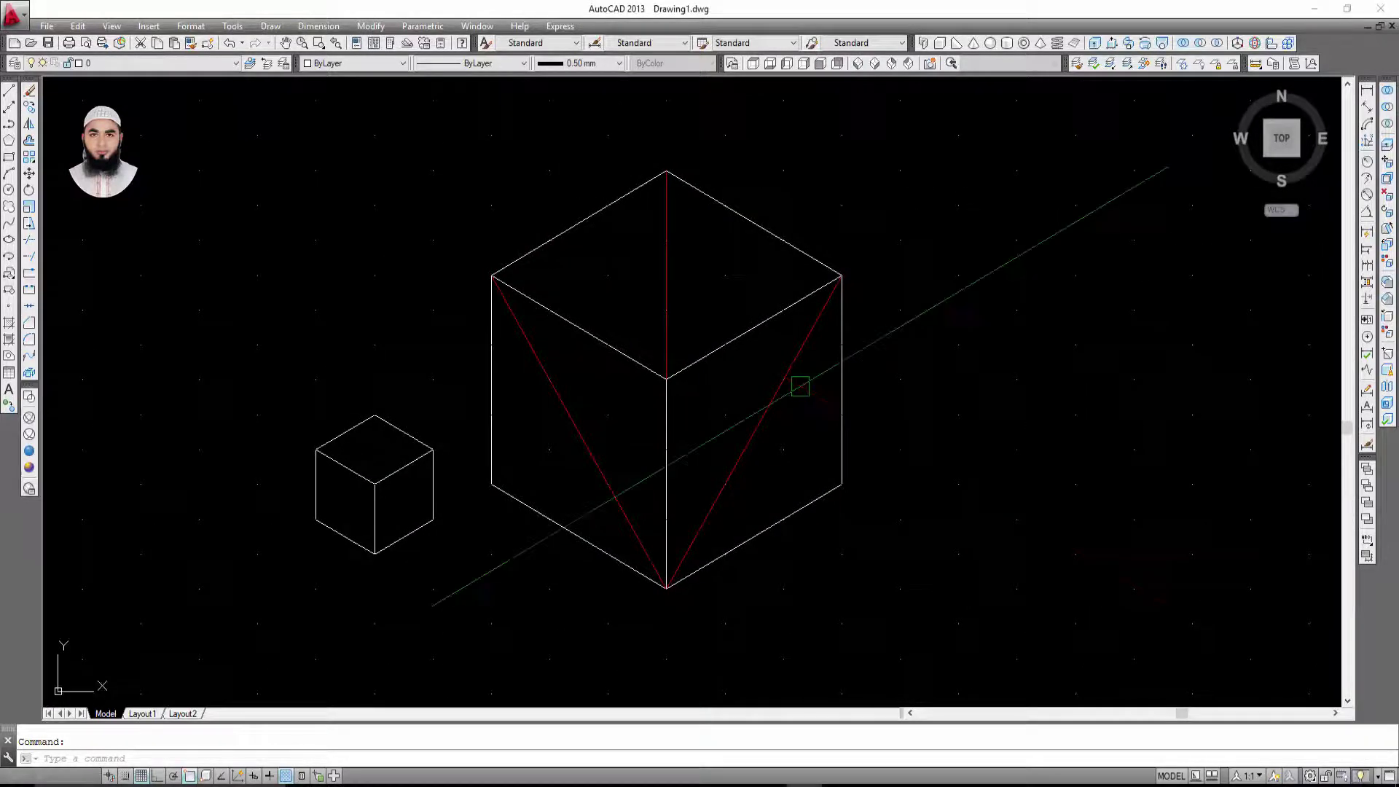
pyautogui.press('Escape')
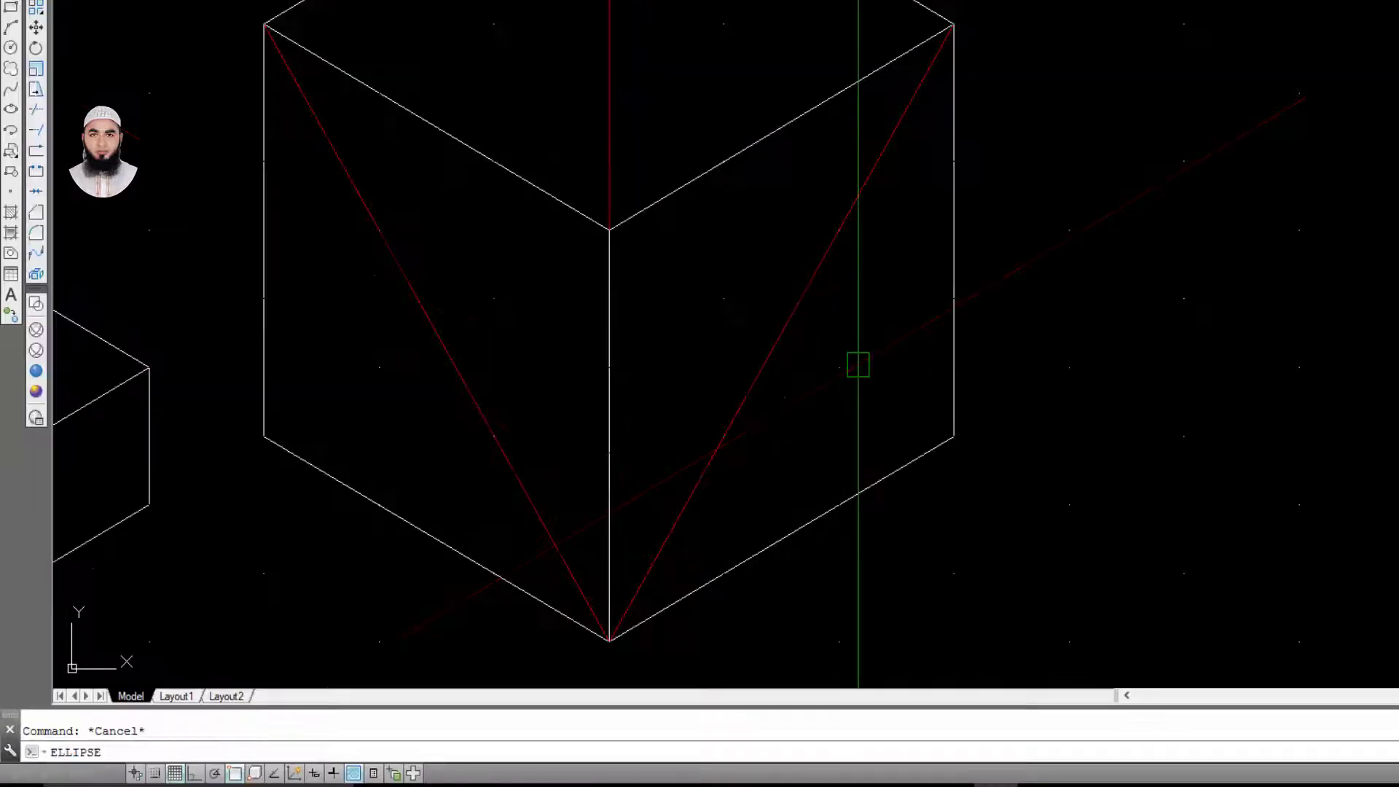
# Step: Draw a .5-diameter isocircle at the right-face diagonal's midpoint with ELLIPSE Isocircle, then select that diagonal
pyautogui.write('ELLIPSE')
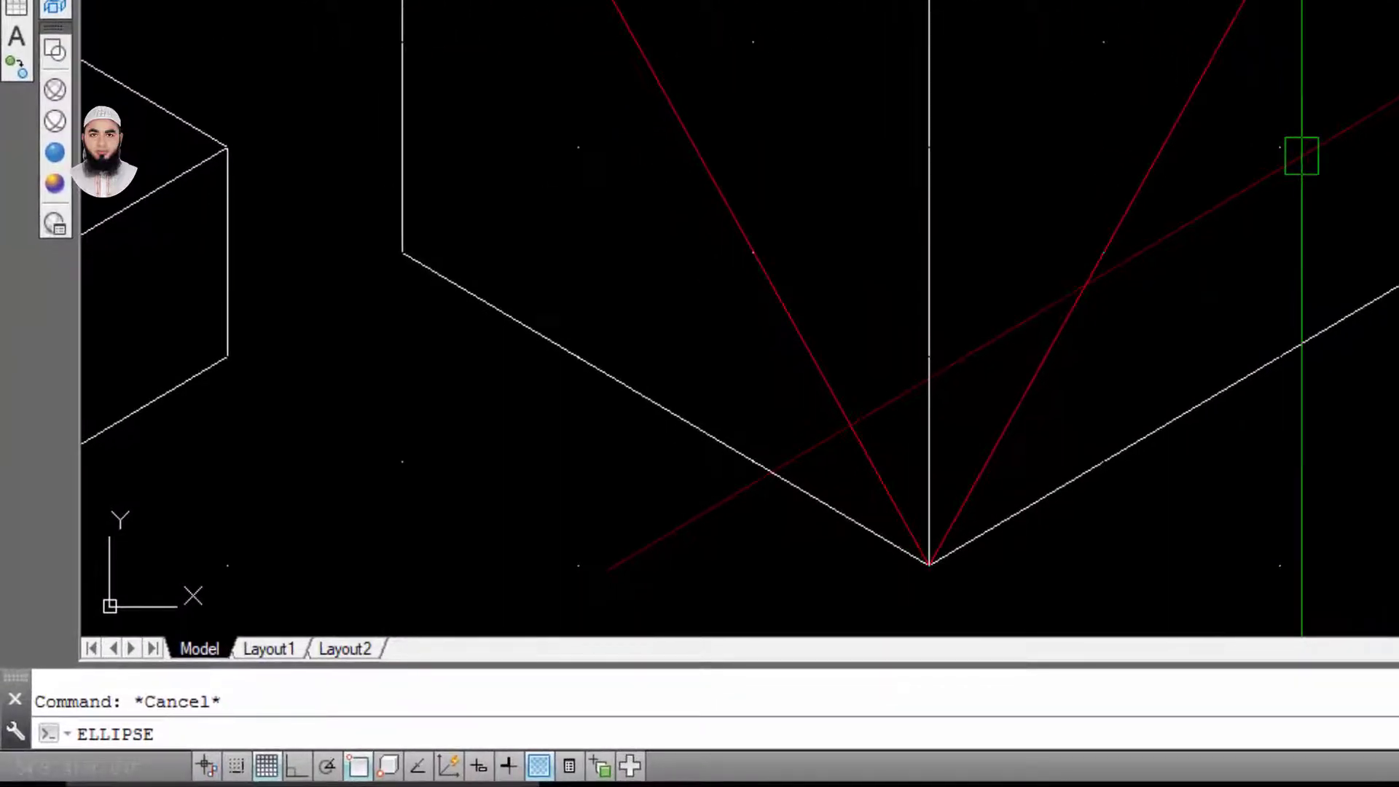
pyautogui.press('Return')
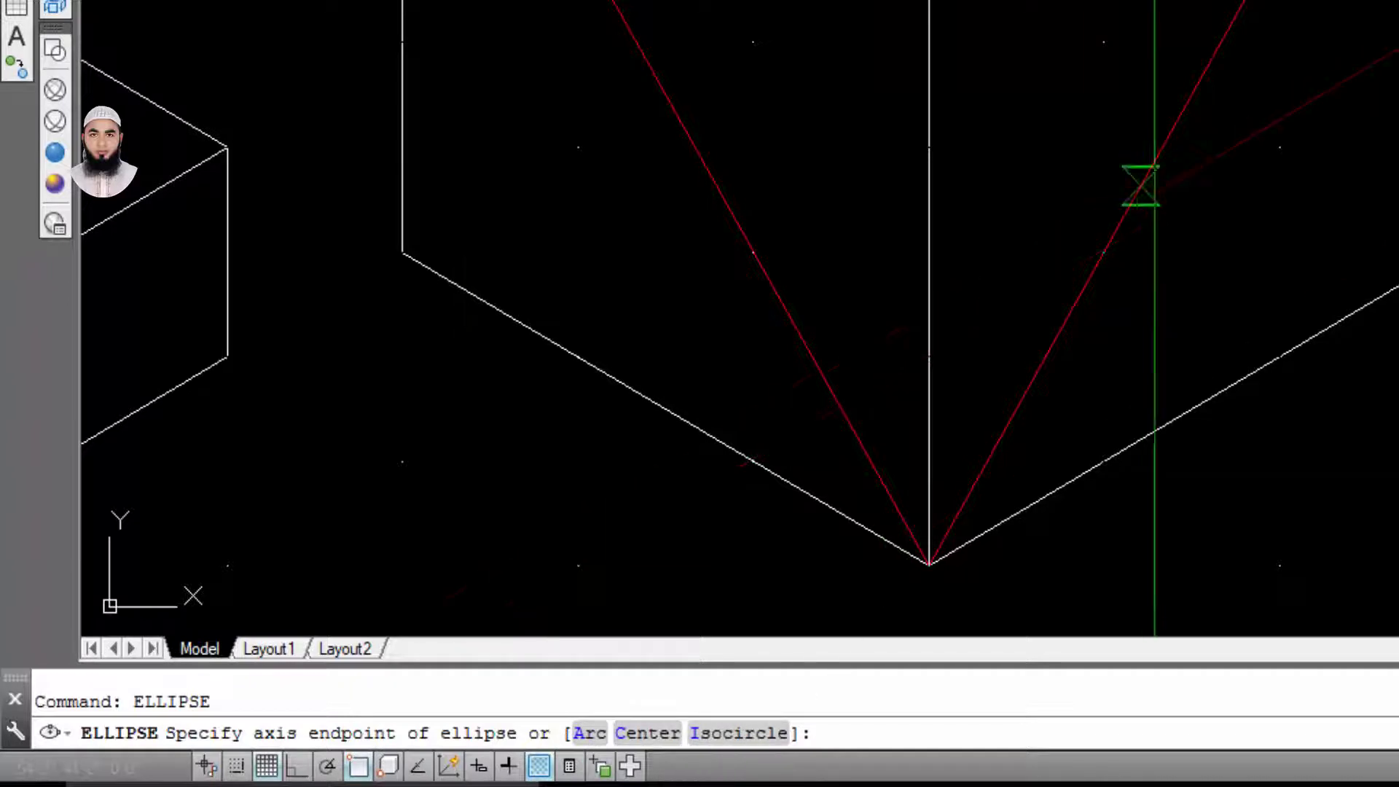
pyautogui.moveTo(1219, 269); pyautogui.dragTo(1219, 174, button='middle')
pyautogui.write('i')
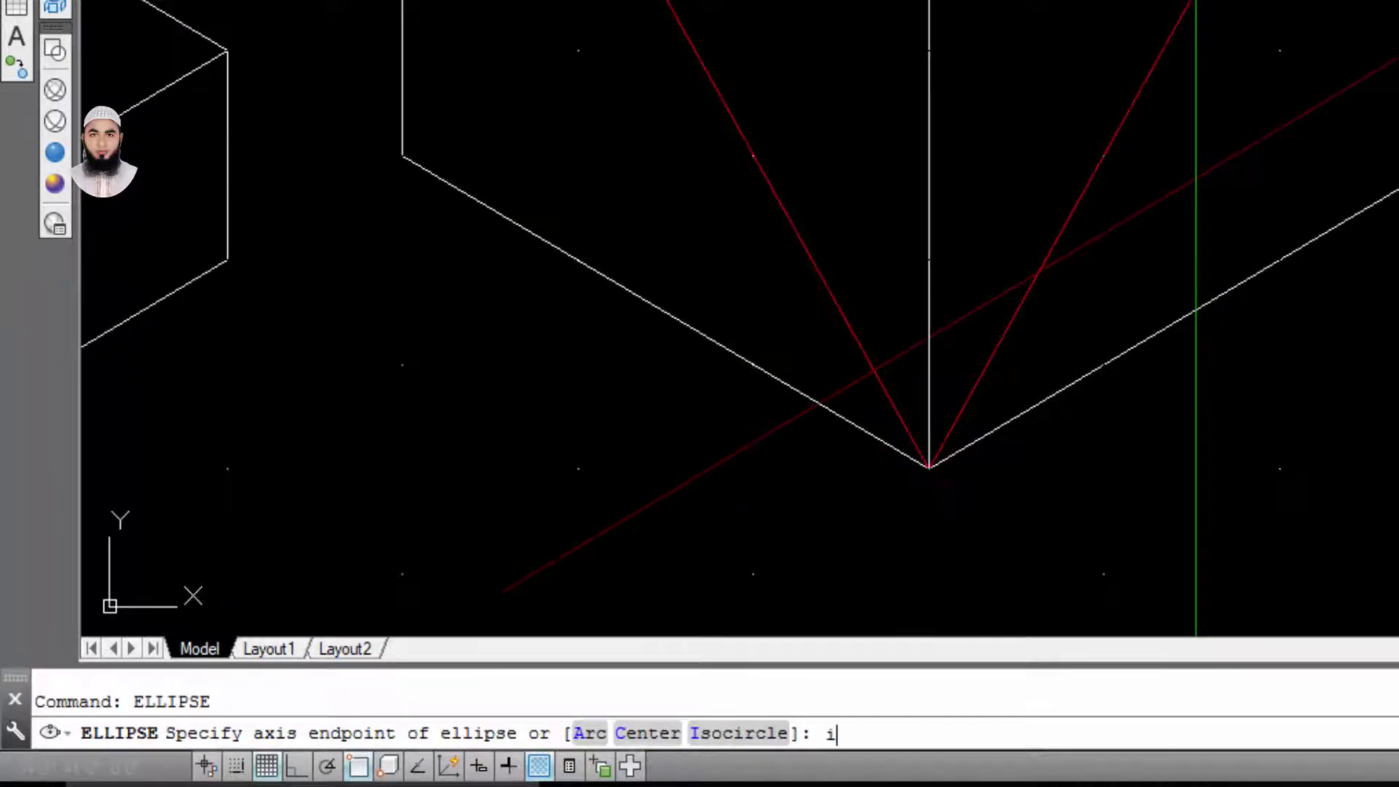
pyautogui.press('Return')
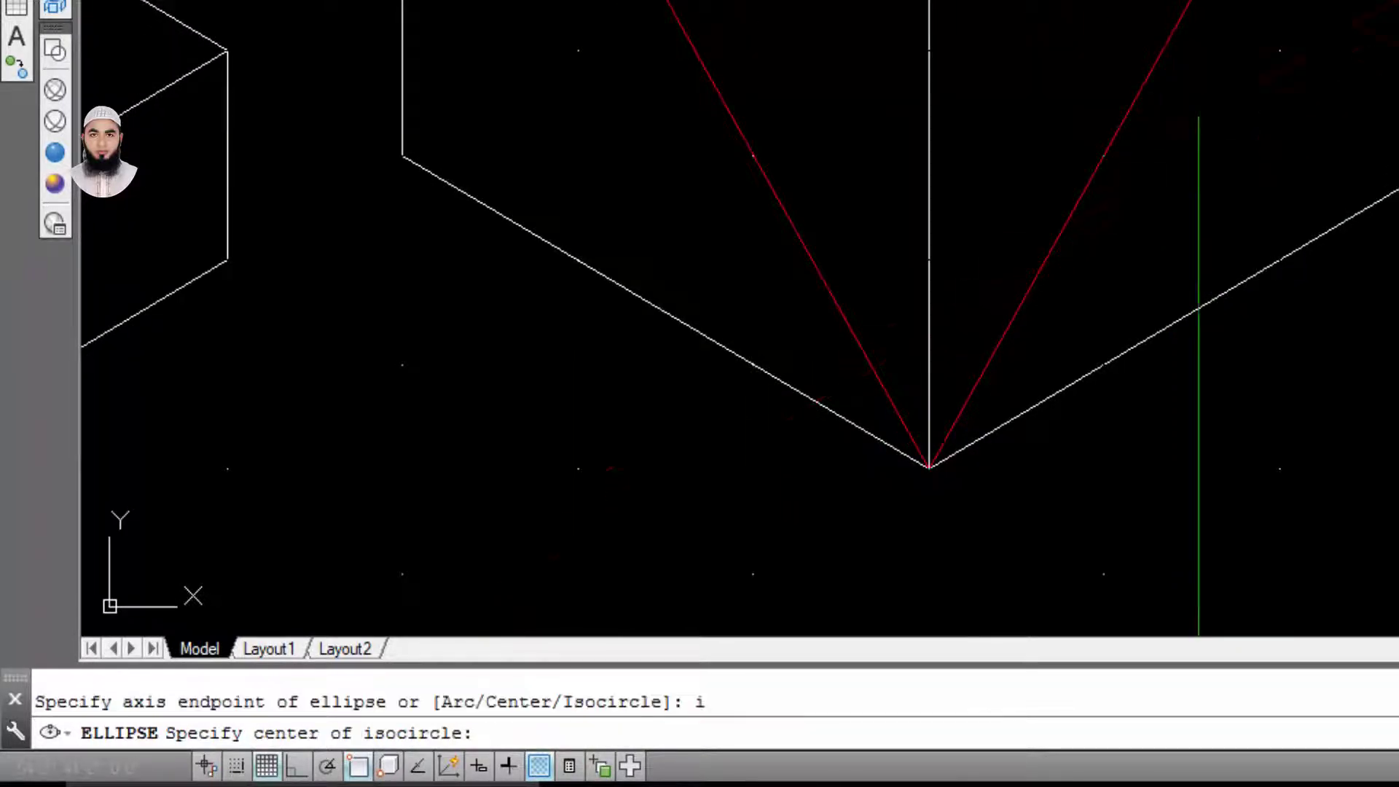
pyautogui.click(853, 226)
pyautogui.write('d')
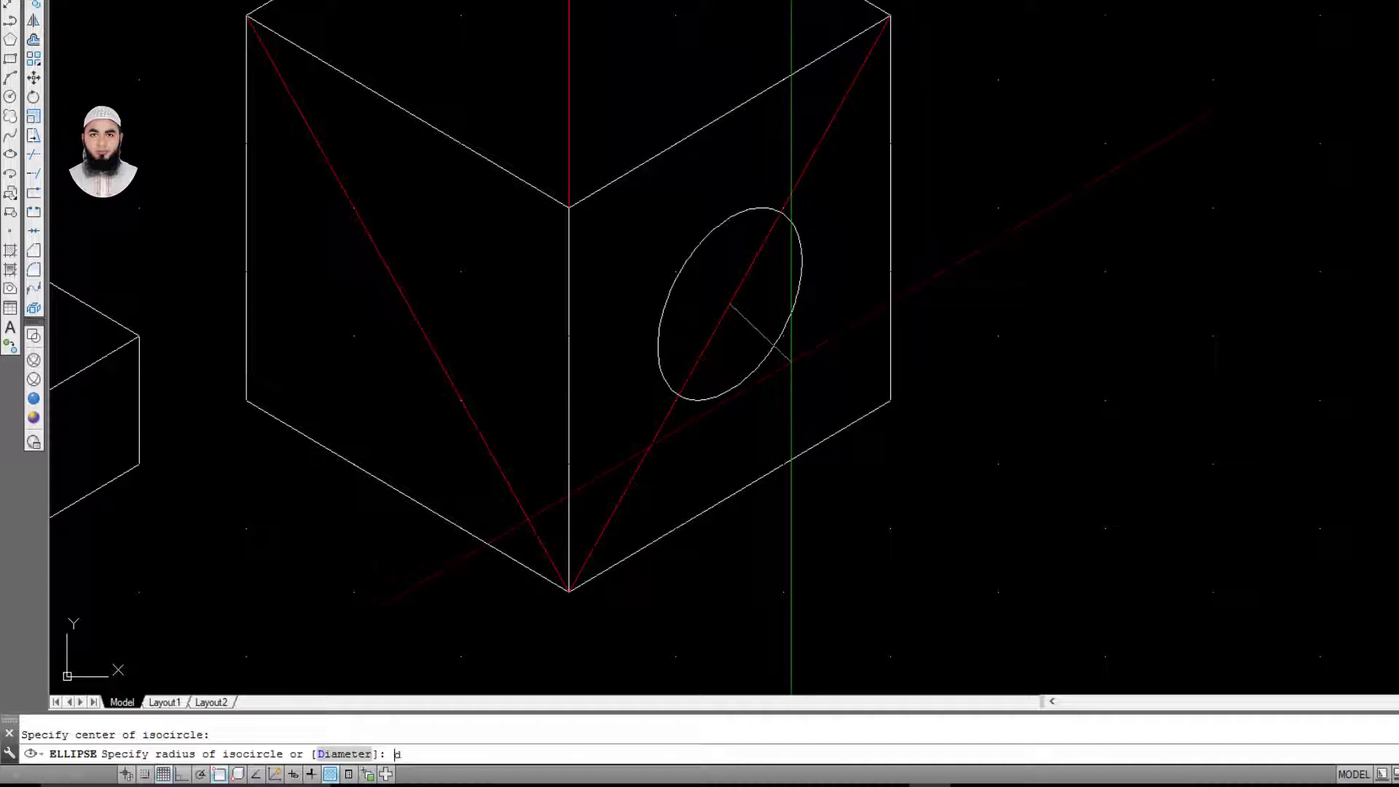
pyautogui.press('Return')
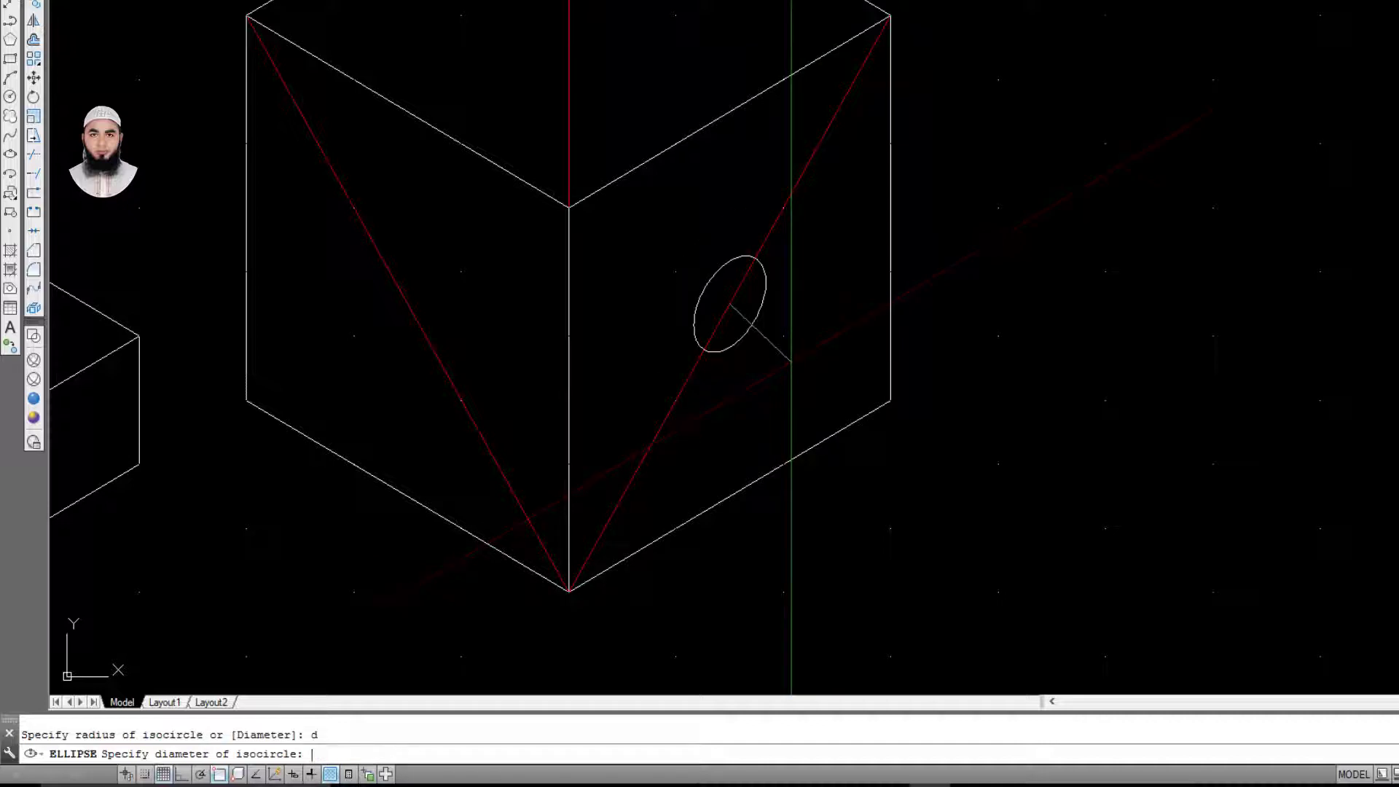
pyautogui.write('.5')
pyautogui.press('Return')
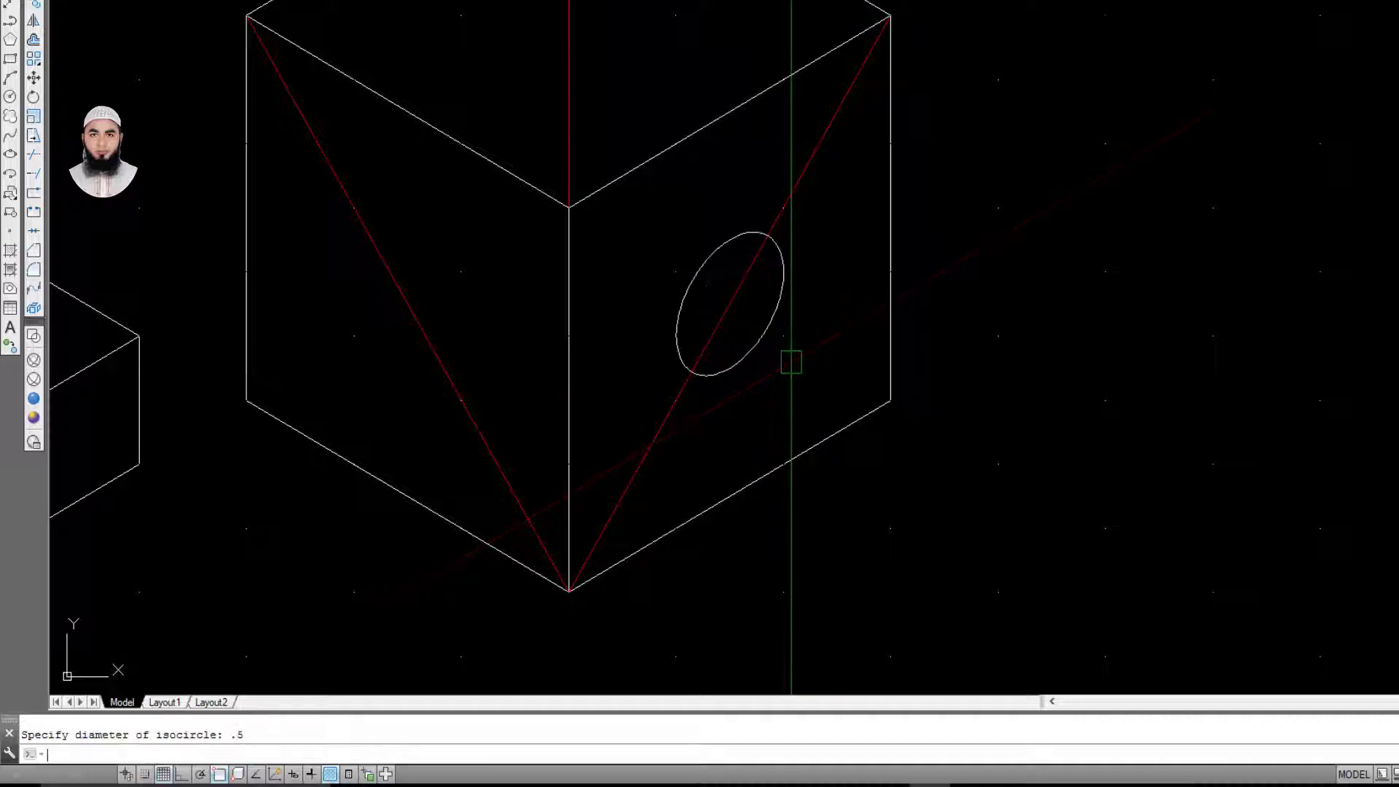
pyautogui.click(791, 190)
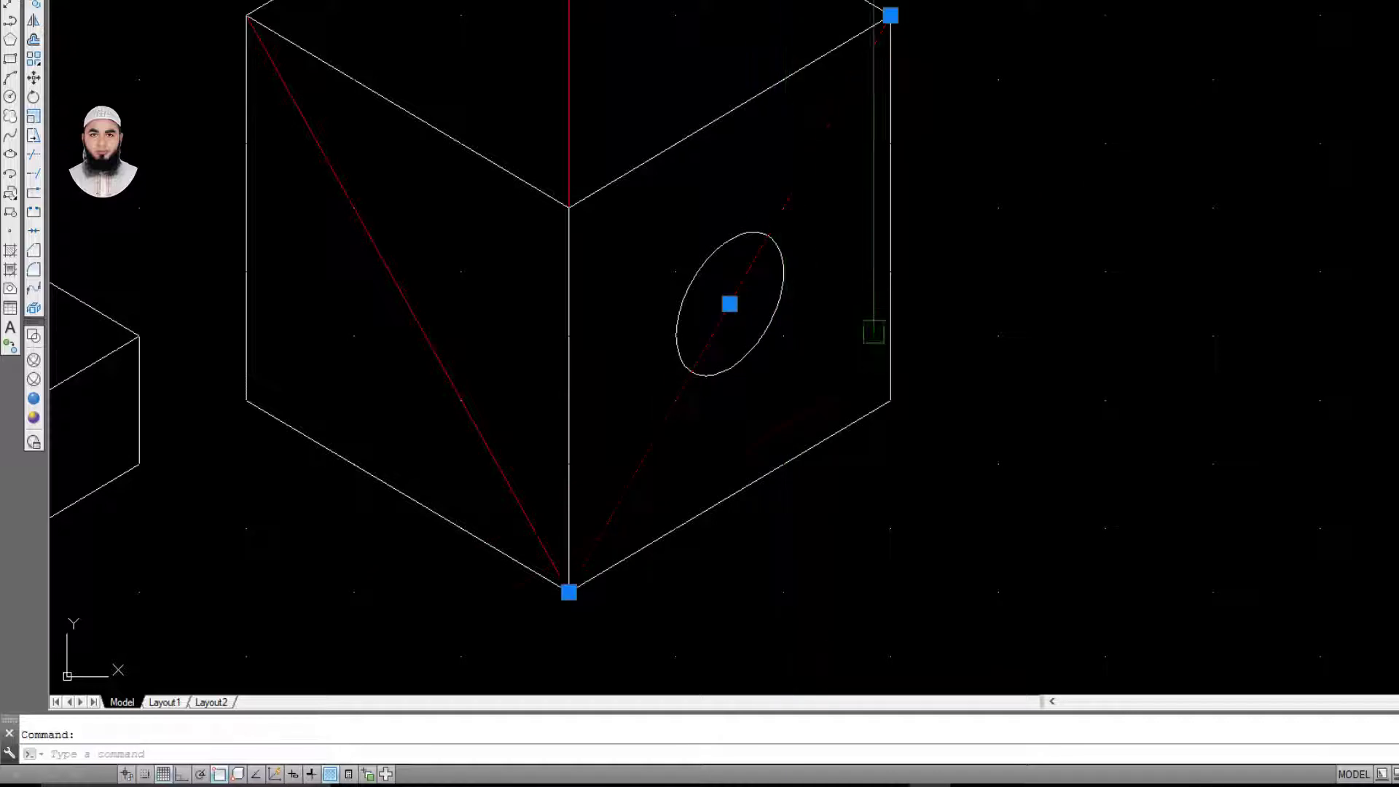
# Step: Erase the red diagonal on the right face and pan the view
pyautogui.press('Delete')
pyautogui.scroll(-2, 865, 401)
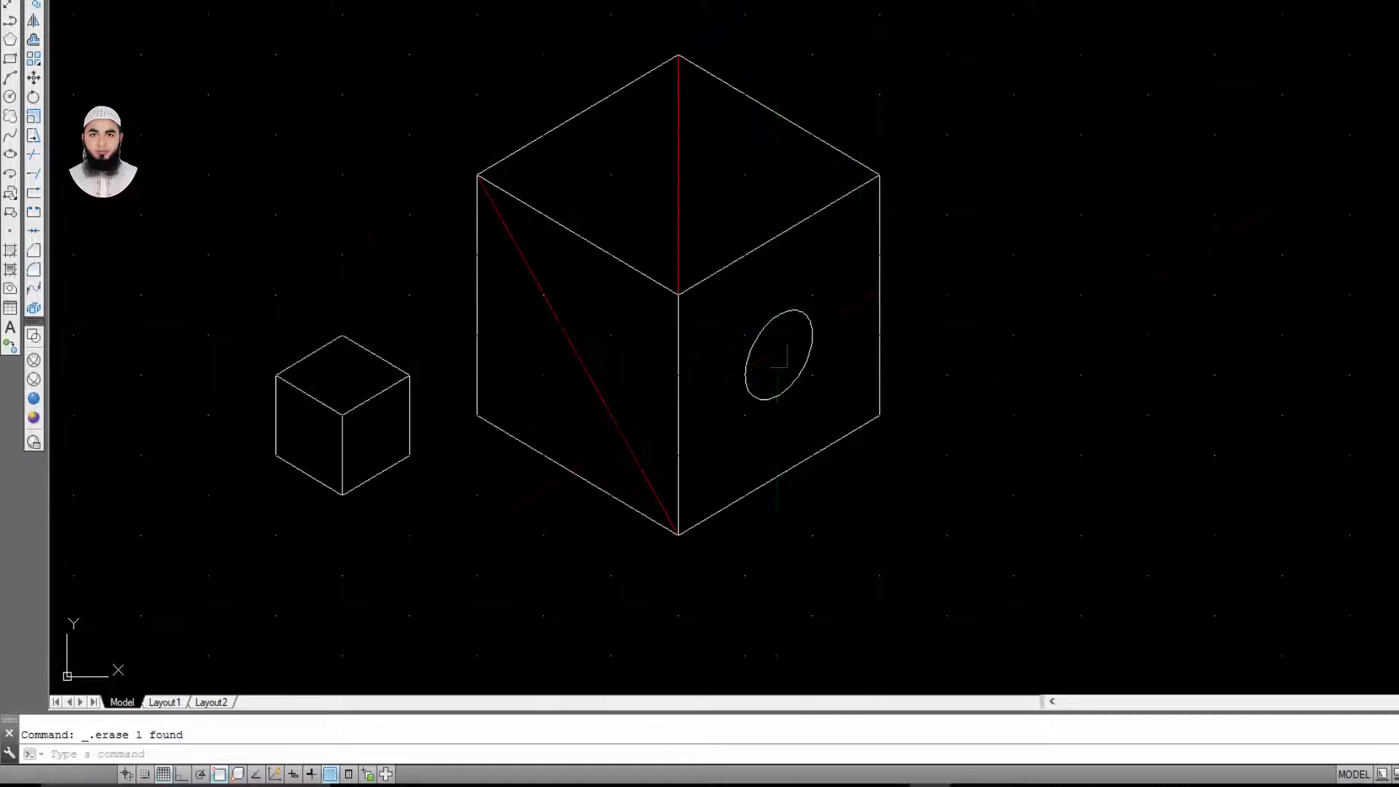
pyautogui.scroll(2, 801, 349)
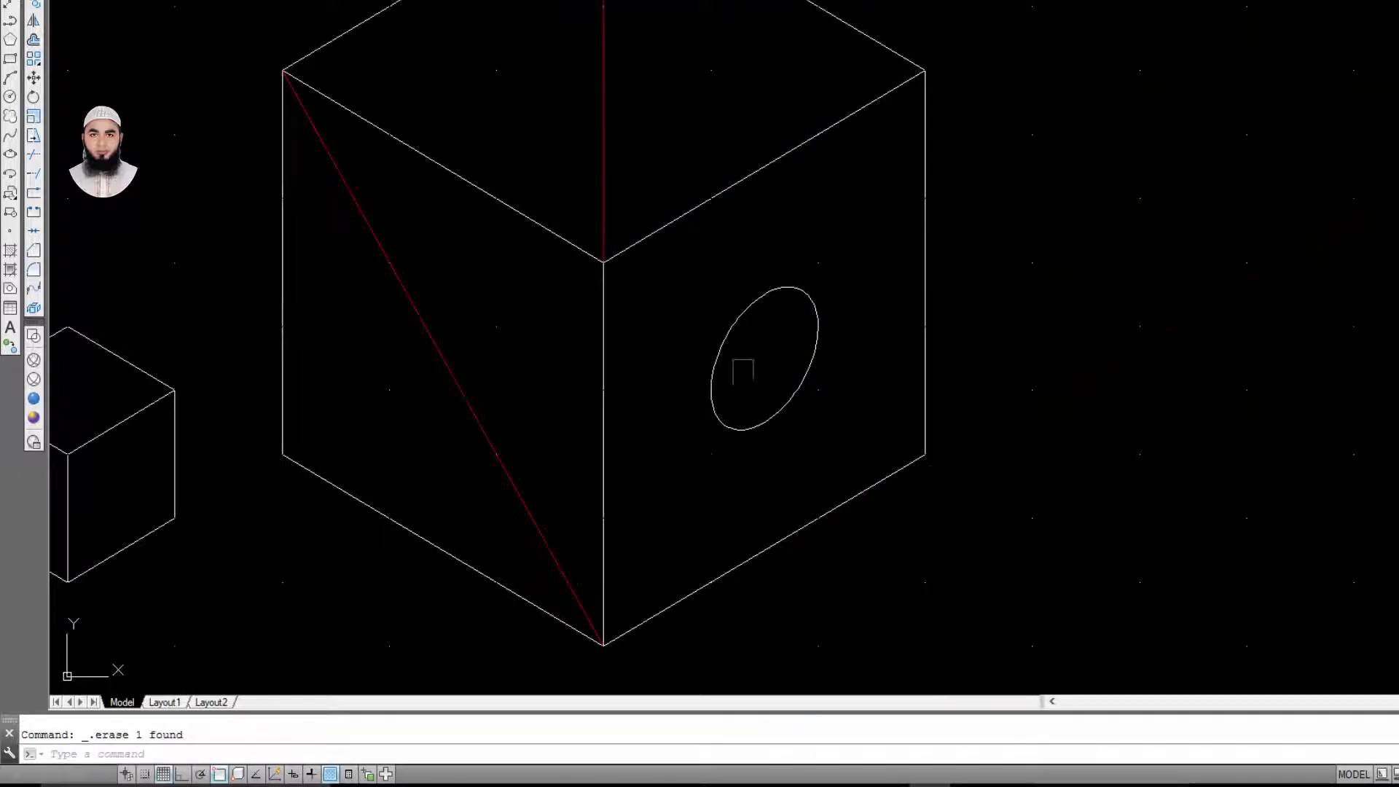
pyautogui.moveTo(759, 391); pyautogui.dragTo(675, 415, button='middle')
pyautogui.moveTo(509, 431); pyautogui.dragTo(502, 441, button='middle')
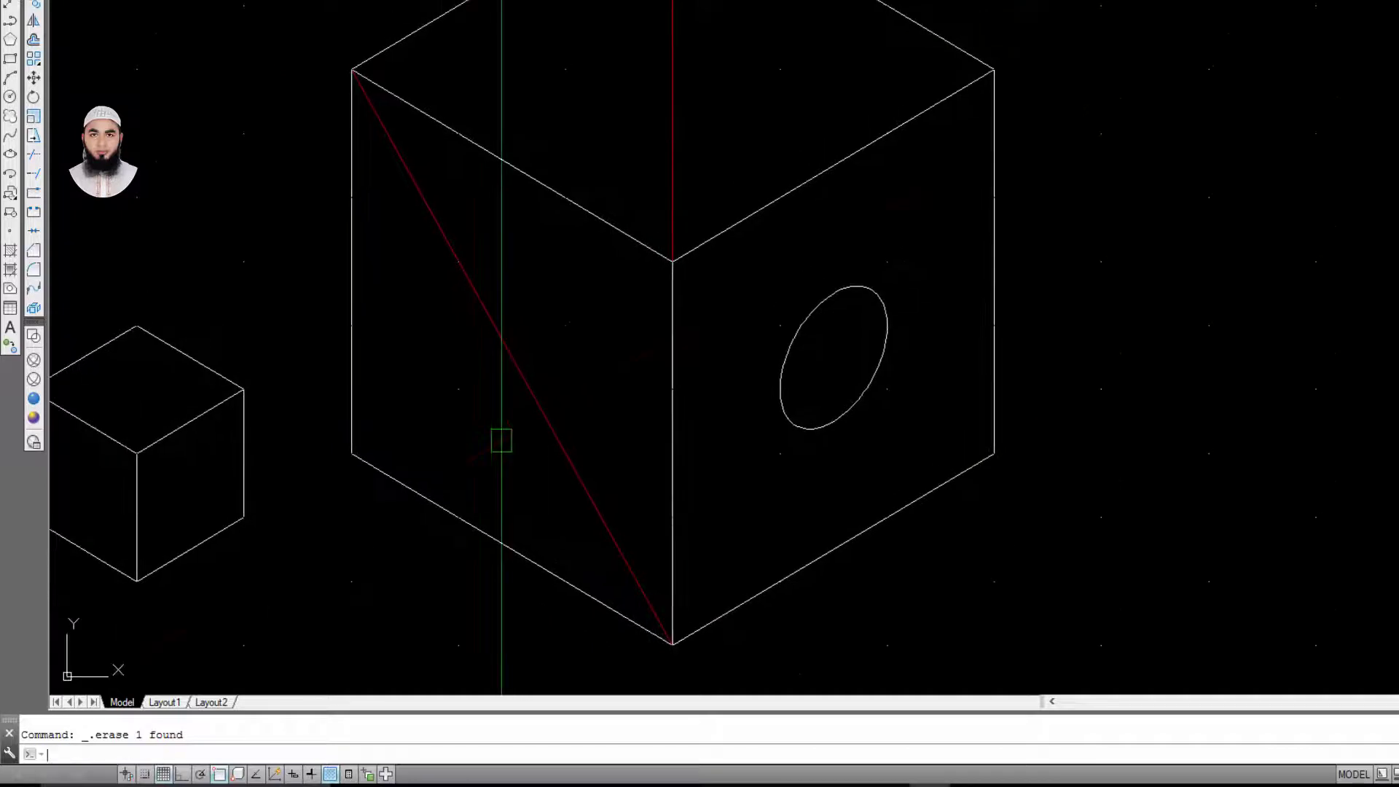
# Step: Draw a 0.5-diameter isocircle centred on the left face, using the left isoplane
pyautogui.write('ERASE')
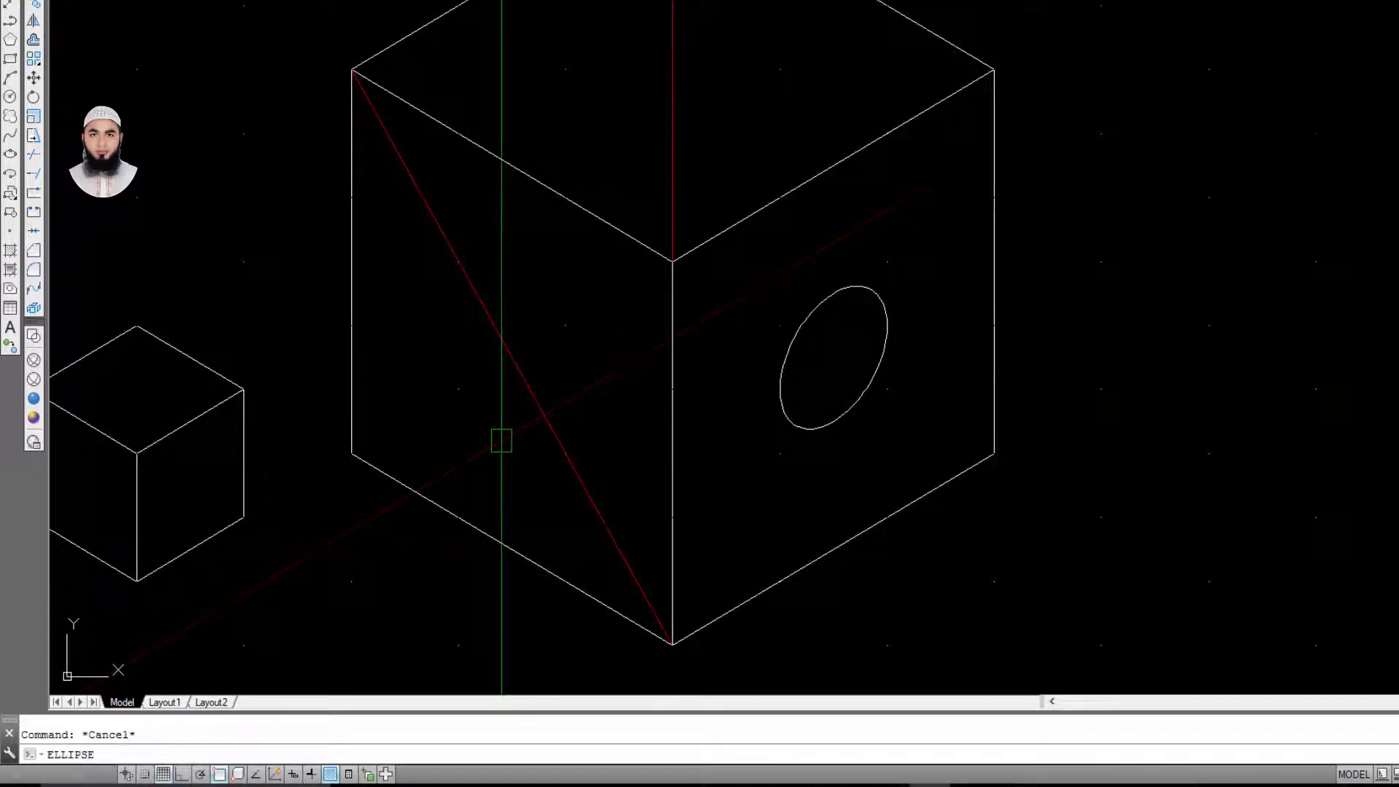
pyautogui.press('Return')
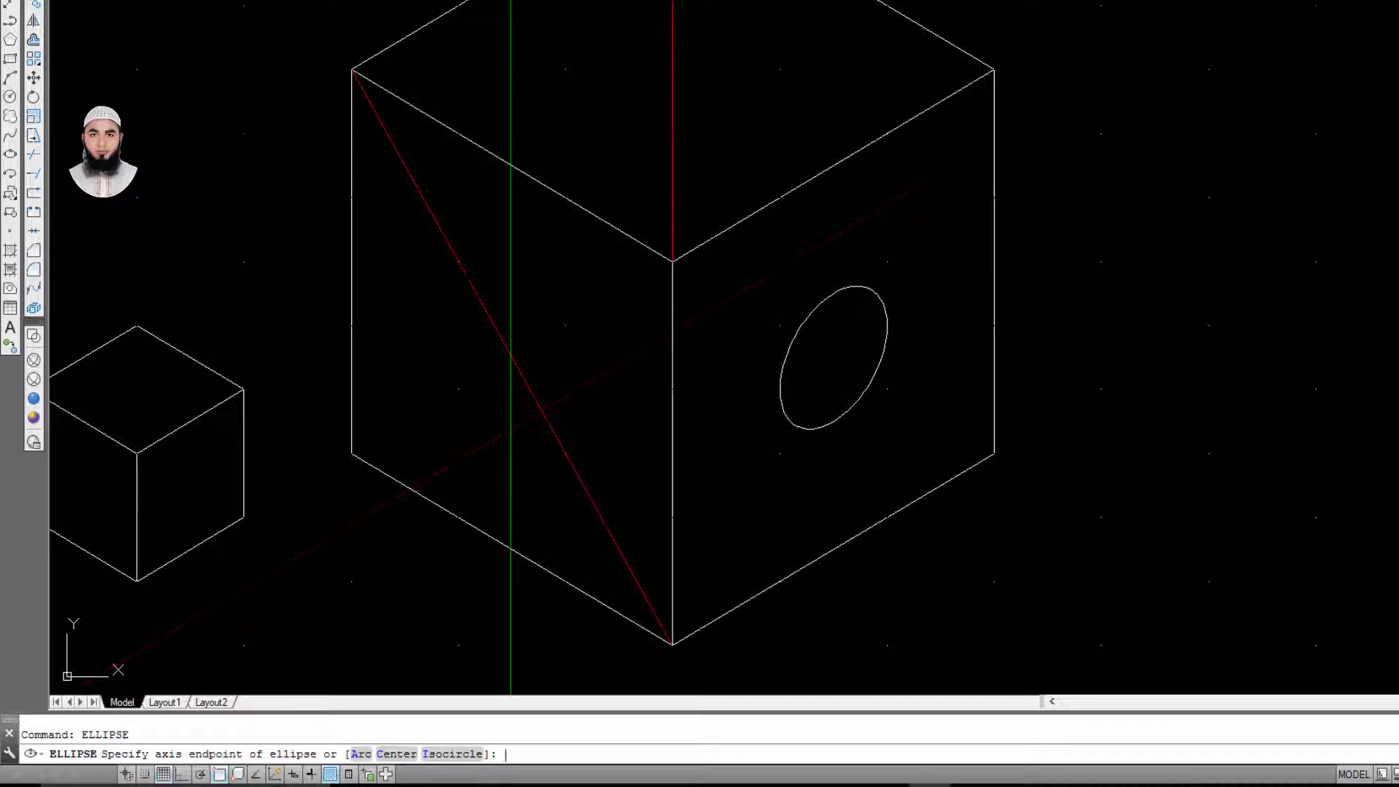
pyautogui.write('i')
pyautogui.press('Return')
pyautogui.write('n')
pyautogui.press('BackSpace')
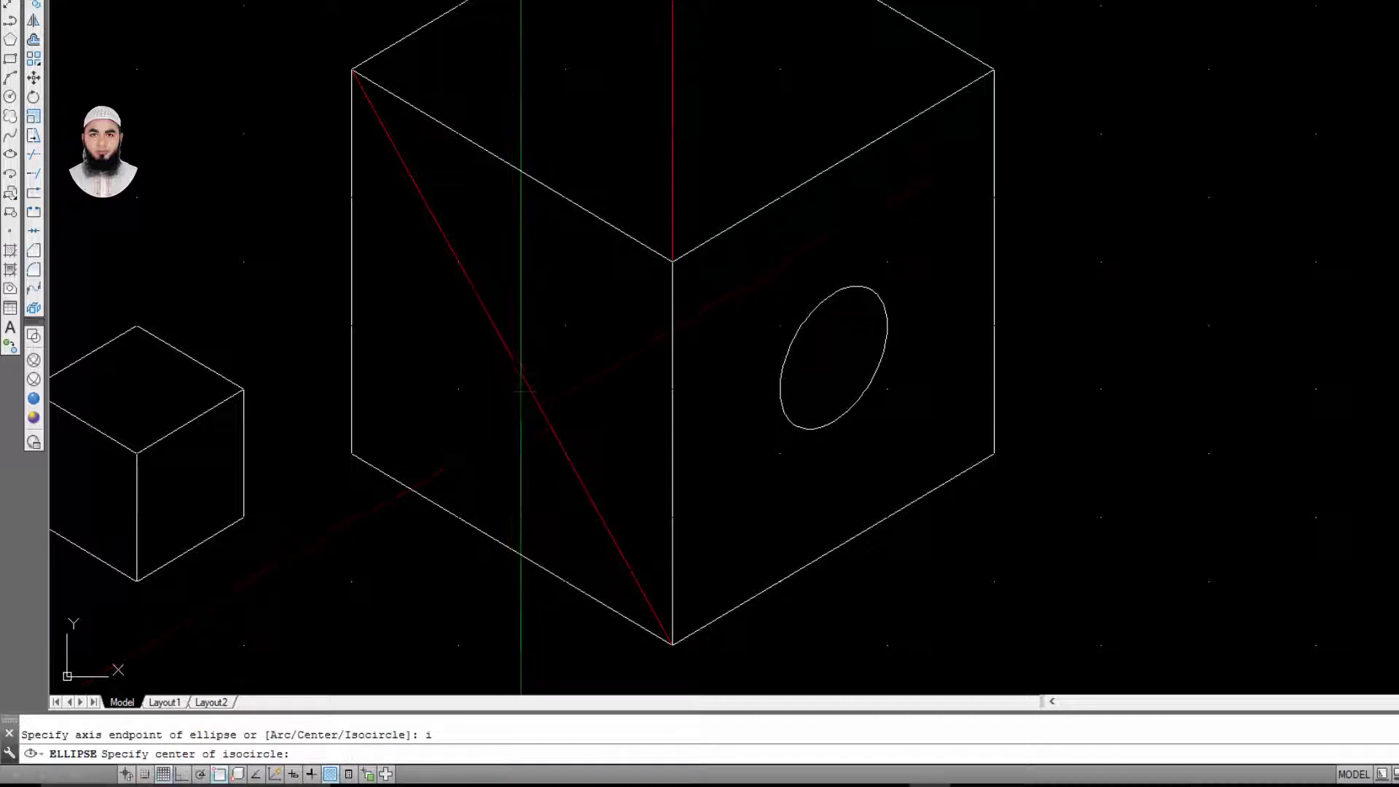
pyautogui.click(512, 358)
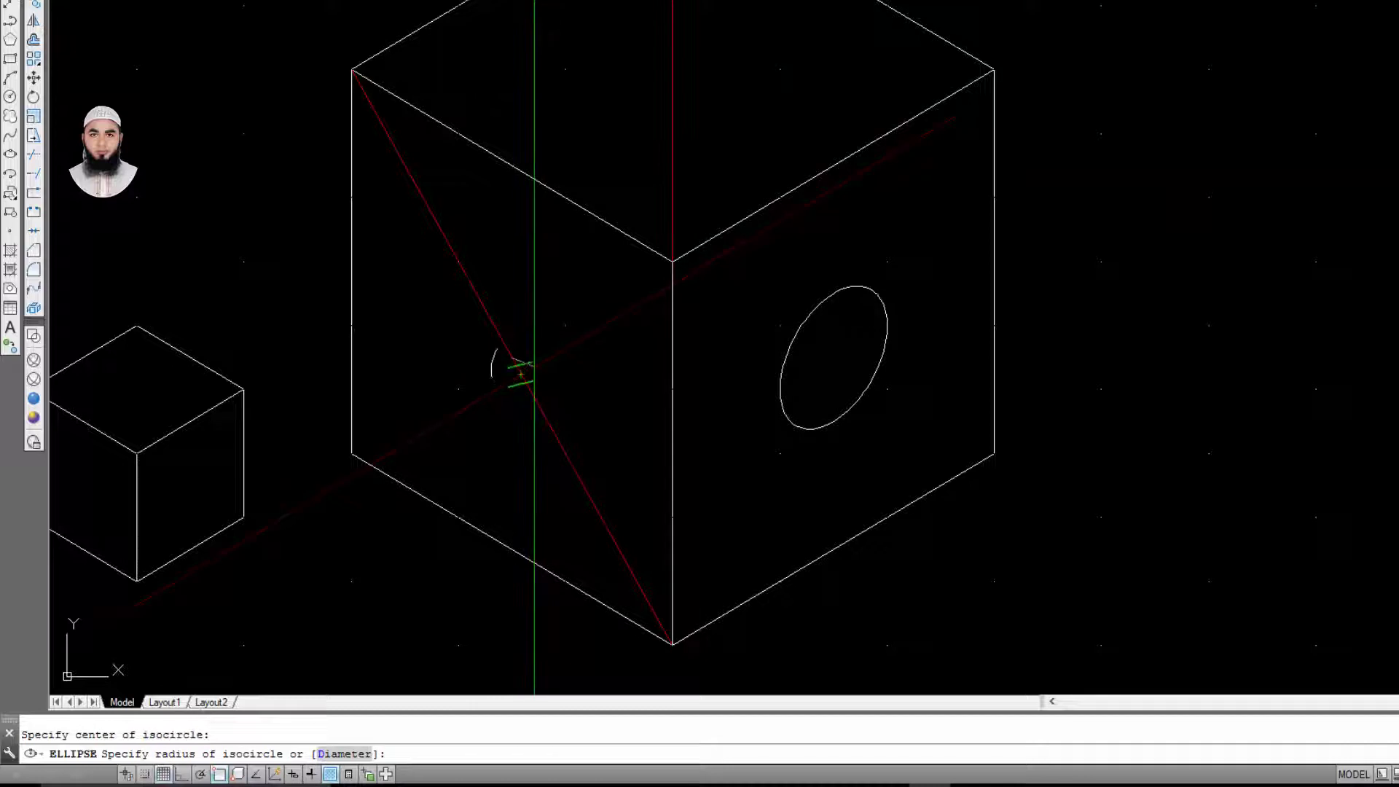
pyautogui.press('F5')
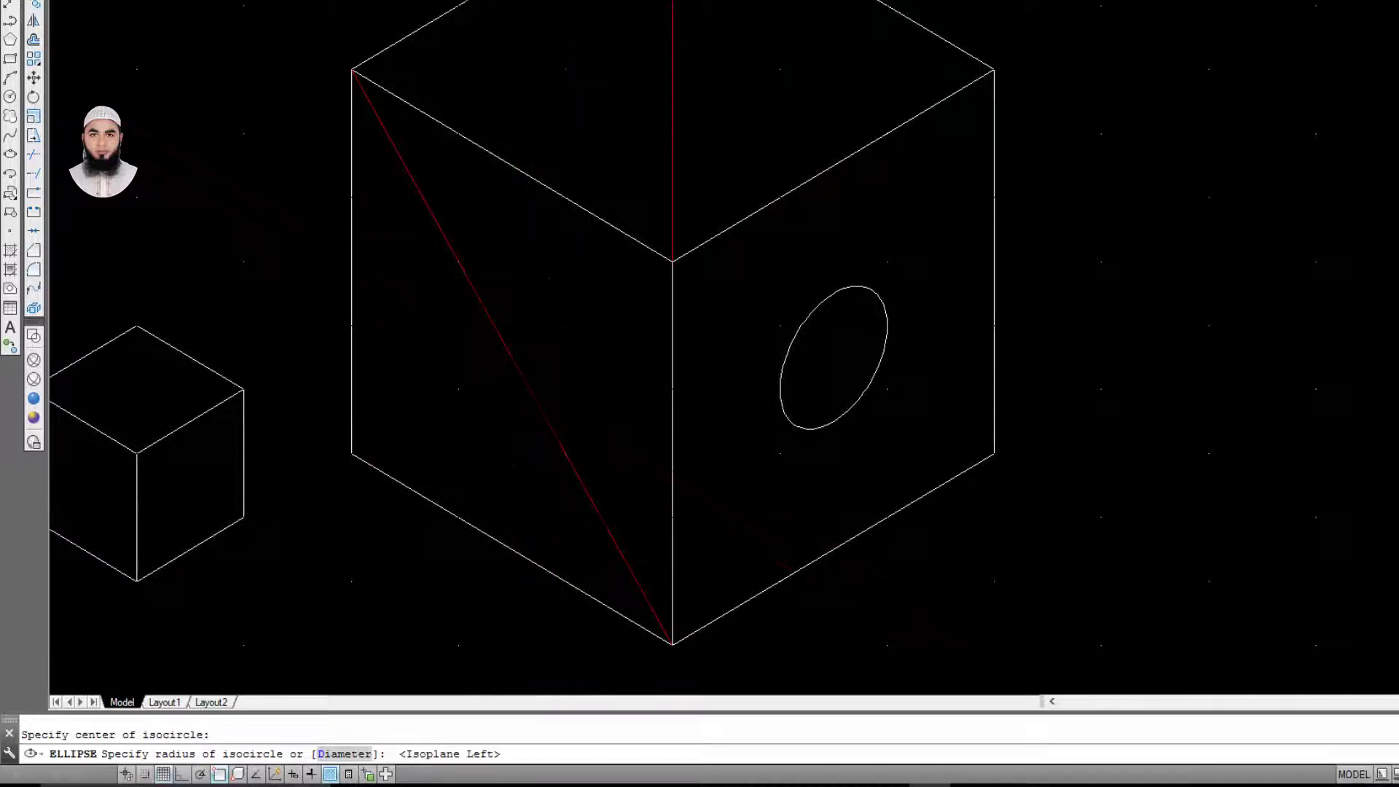
pyautogui.scroll(2, 594, 402)
pyautogui.write('d')
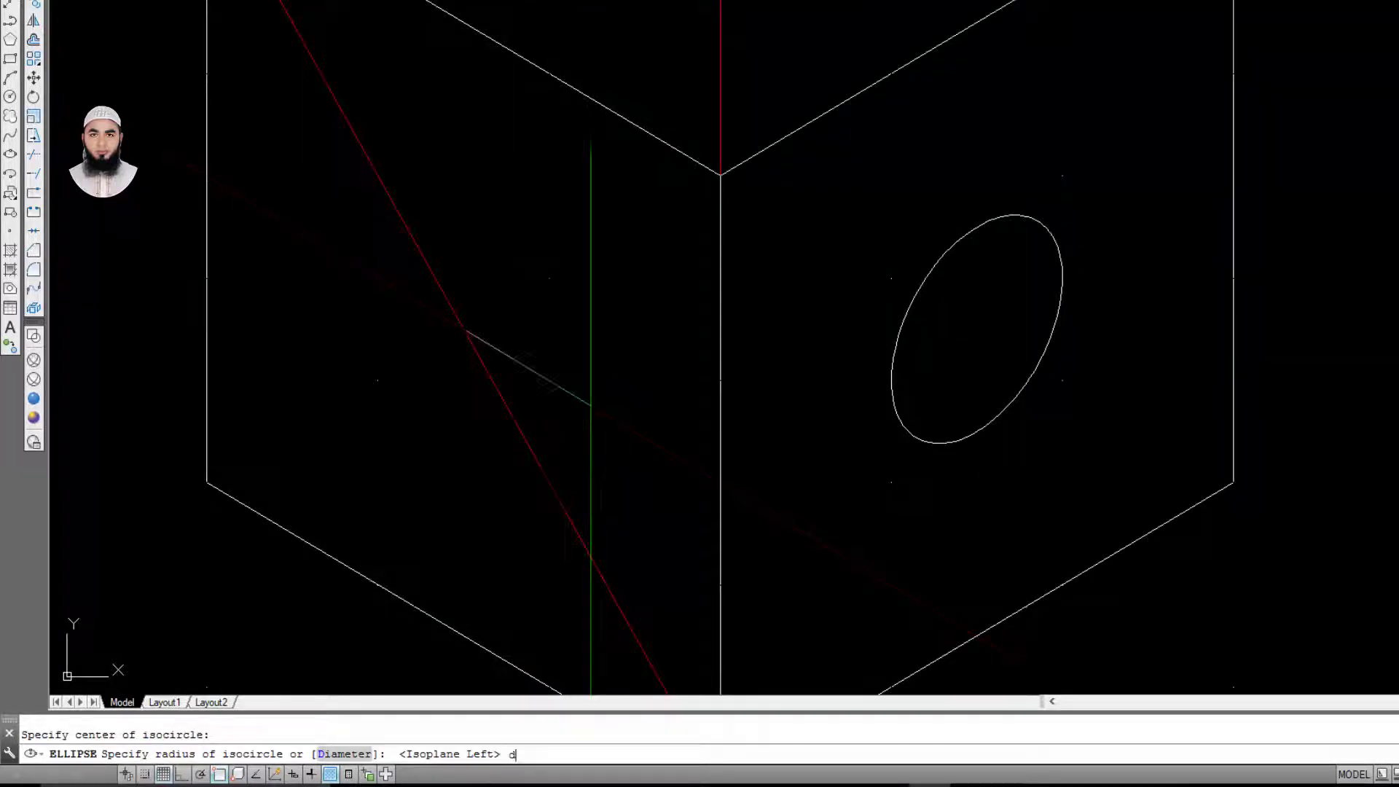
pyautogui.press('Return')
pyautogui.press('Return')
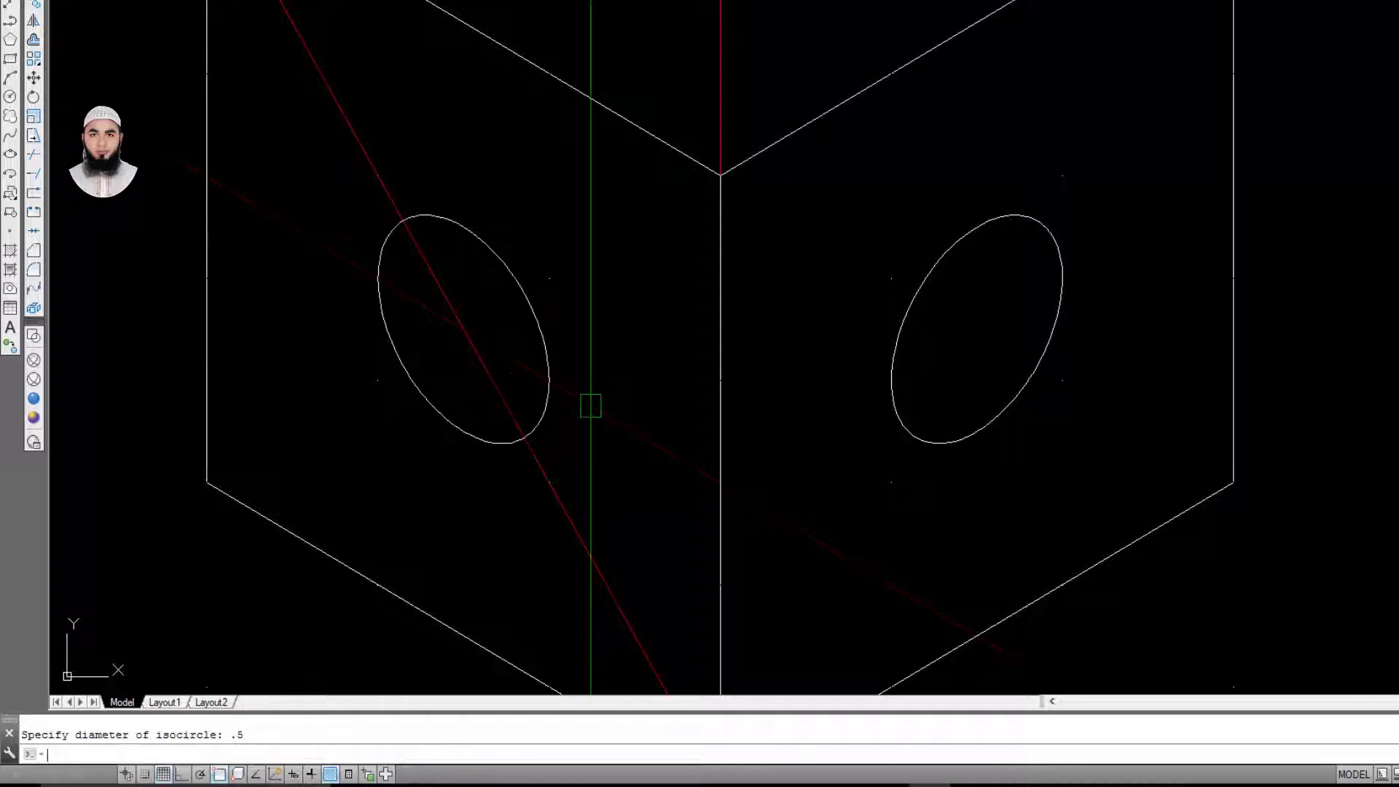
# Step: Erase the red diagonal construction line on the left face
pyautogui.scroll(-4, 461, 356)
pyautogui.click(425, 283)
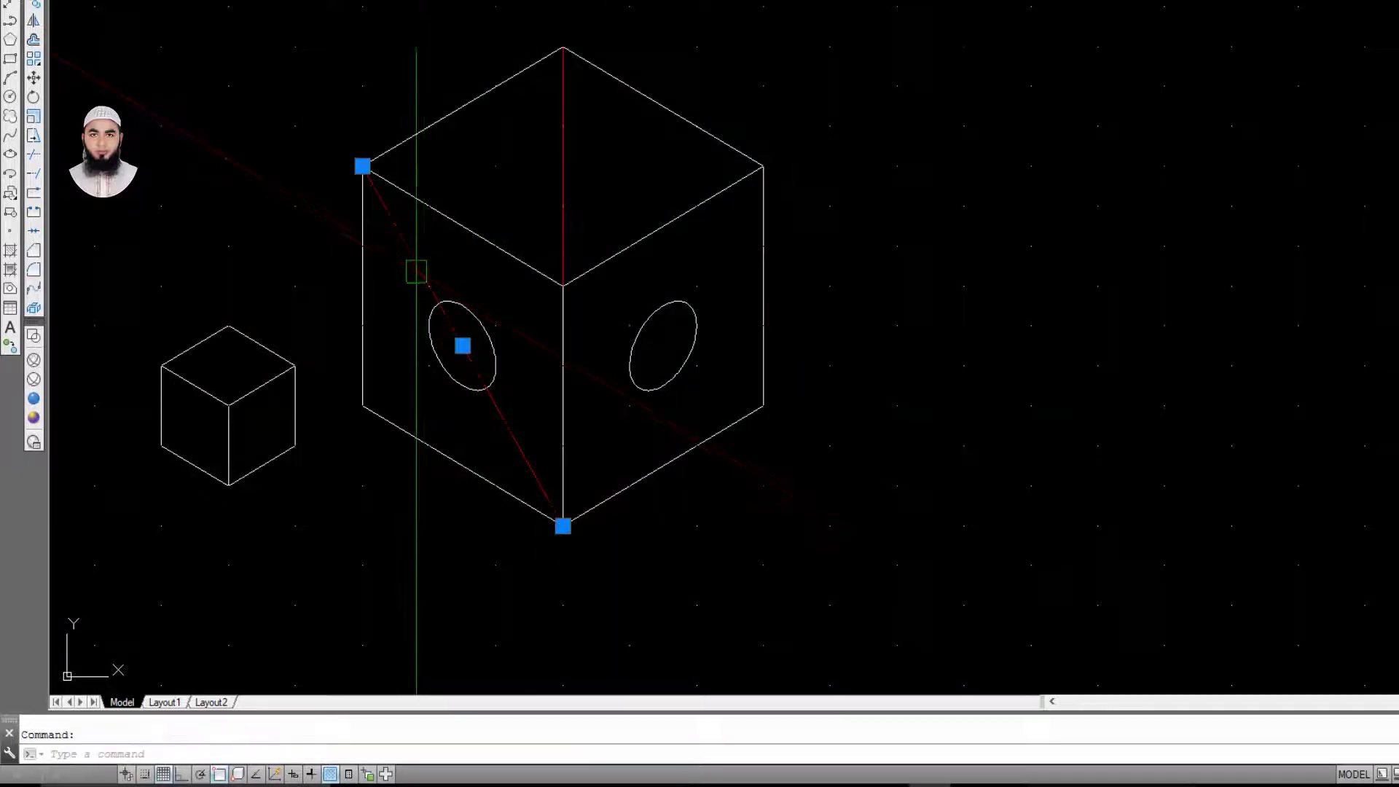
pyautogui.press('Delete')
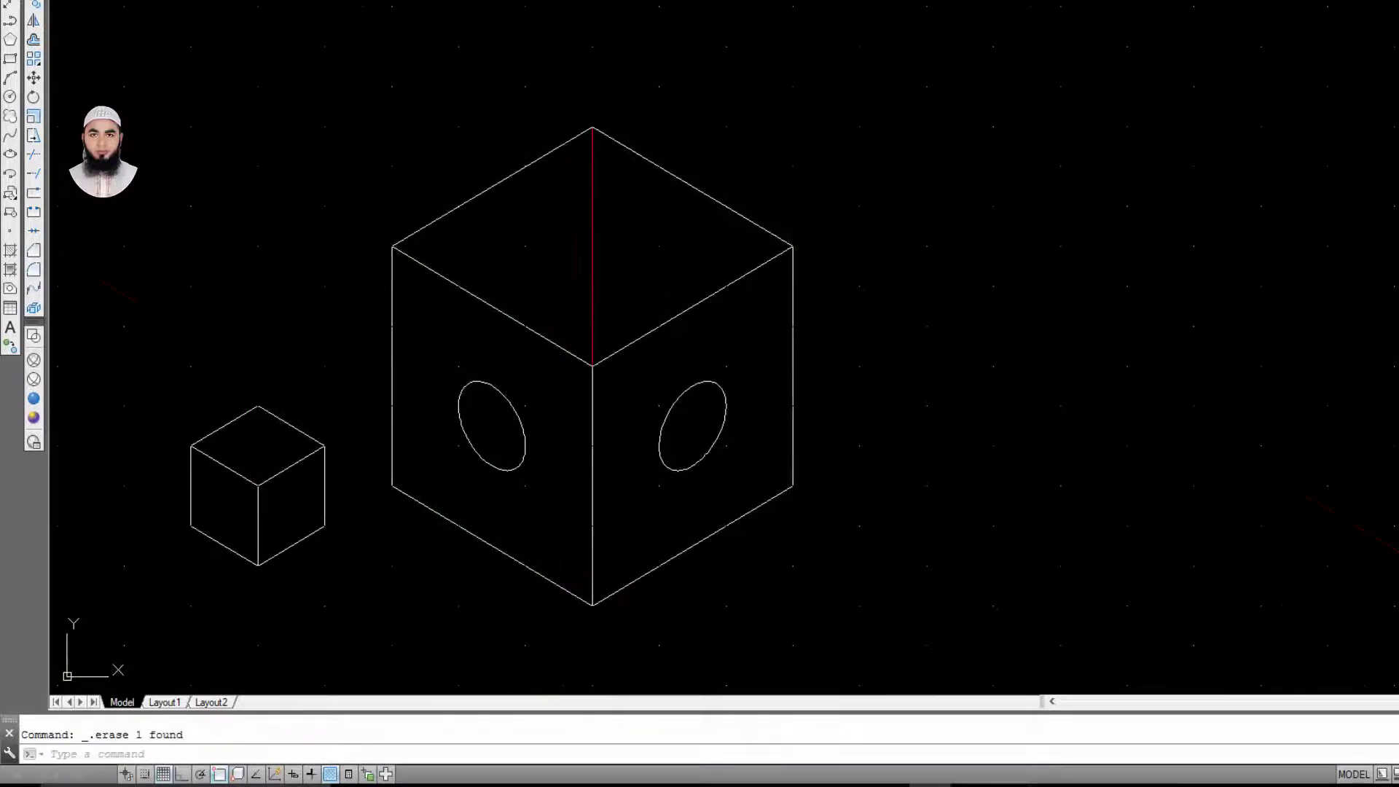
# Step: Draw a .5-diameter isocircle centred on the large cube's top face
pyautogui.press('Escape')
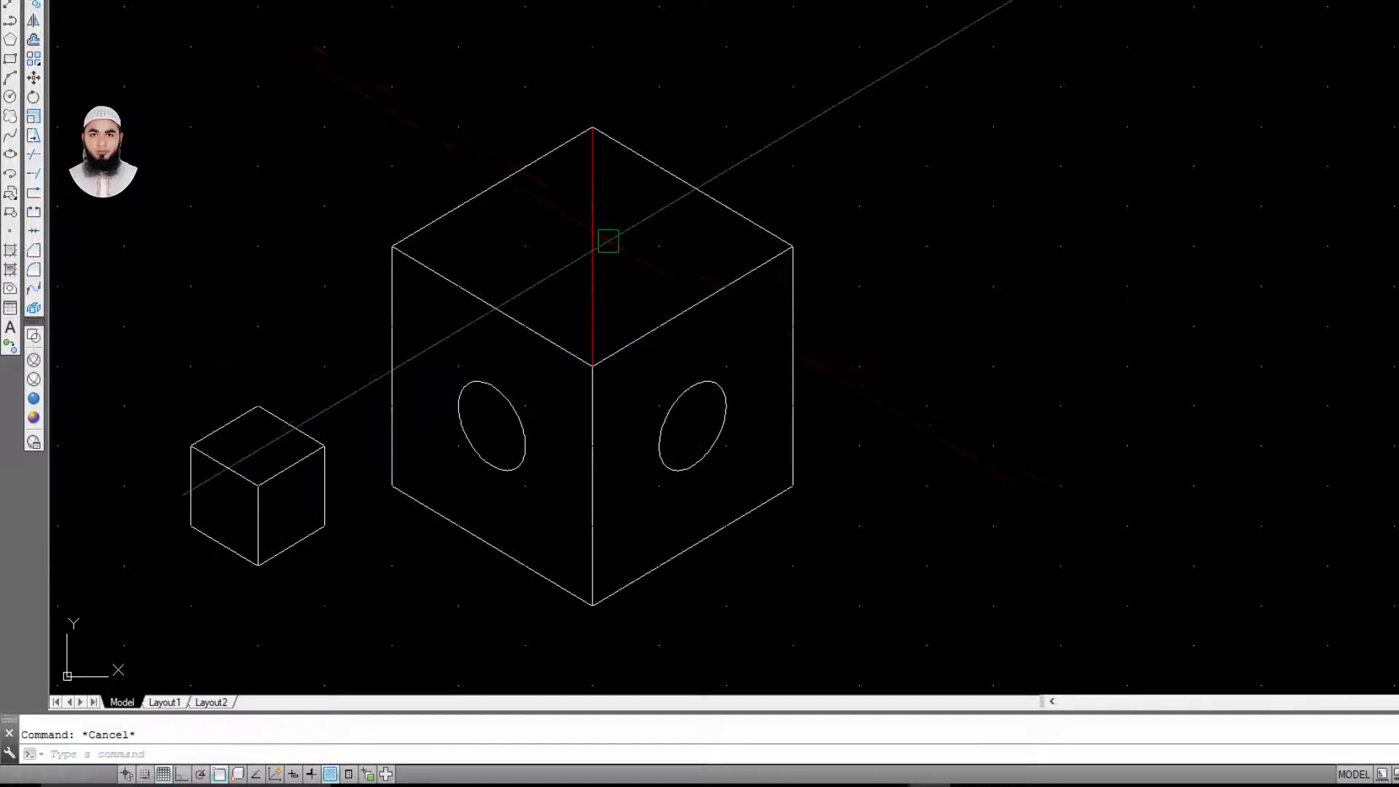
pyautogui.write('ERASEl')
pyautogui.press('Return')
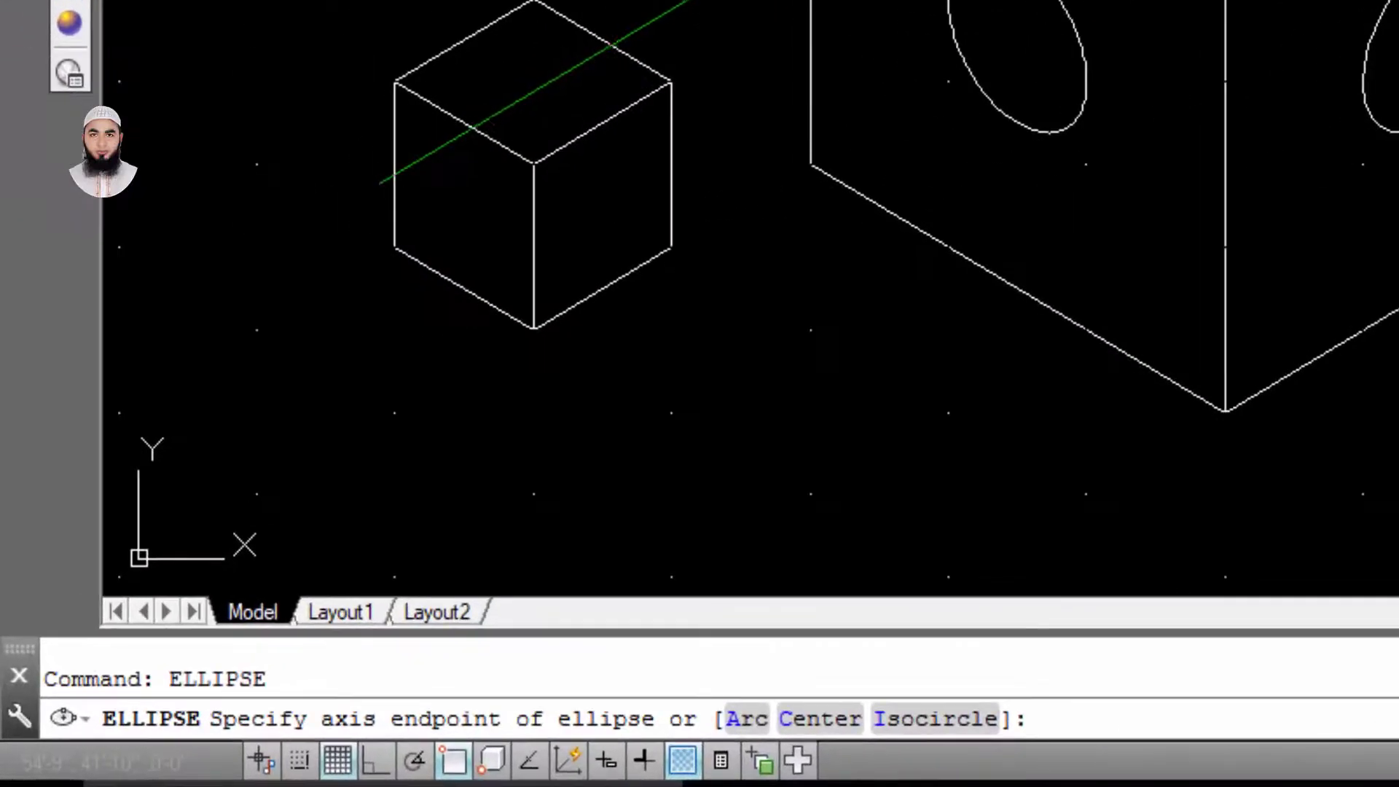
pyautogui.click(430, 217)
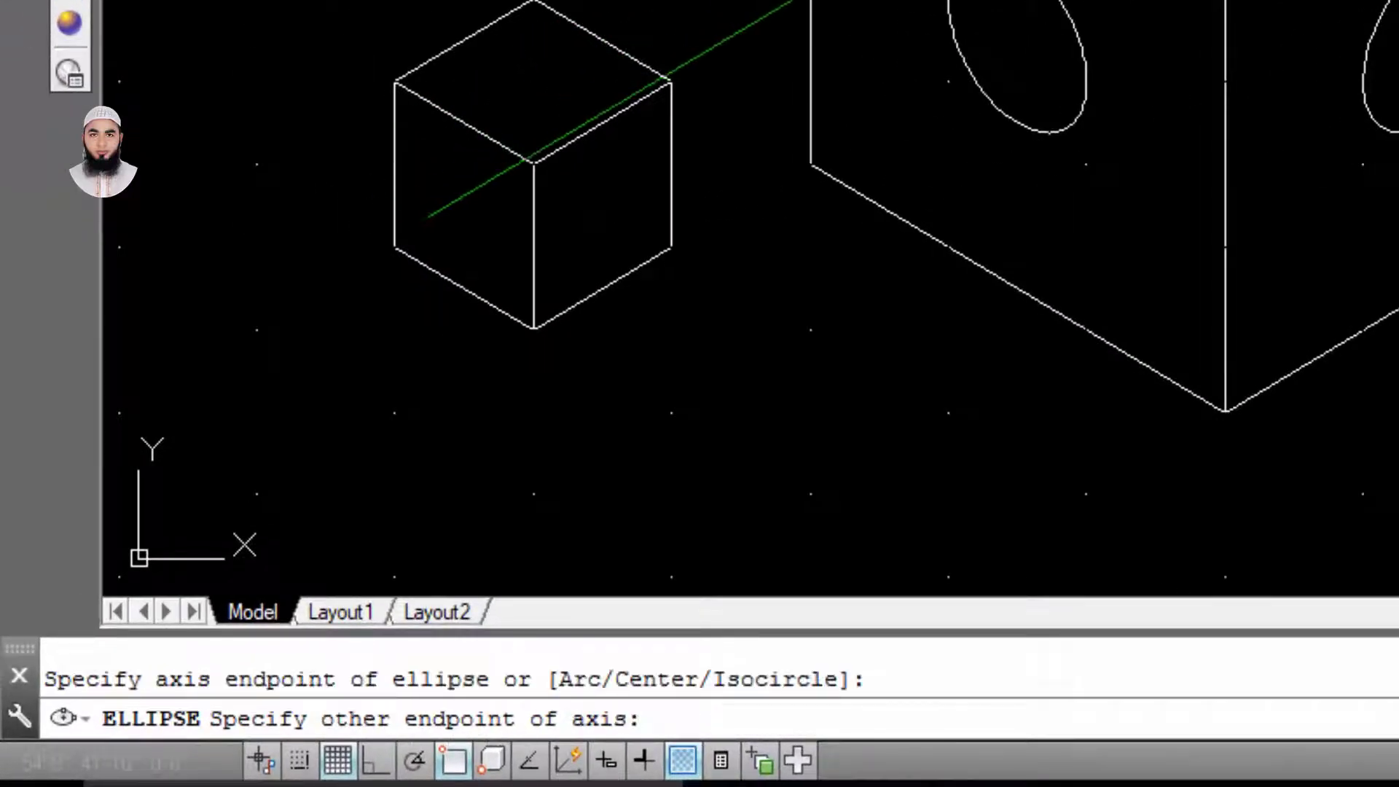
pyautogui.press('Escape')
pyautogui.press('Return')
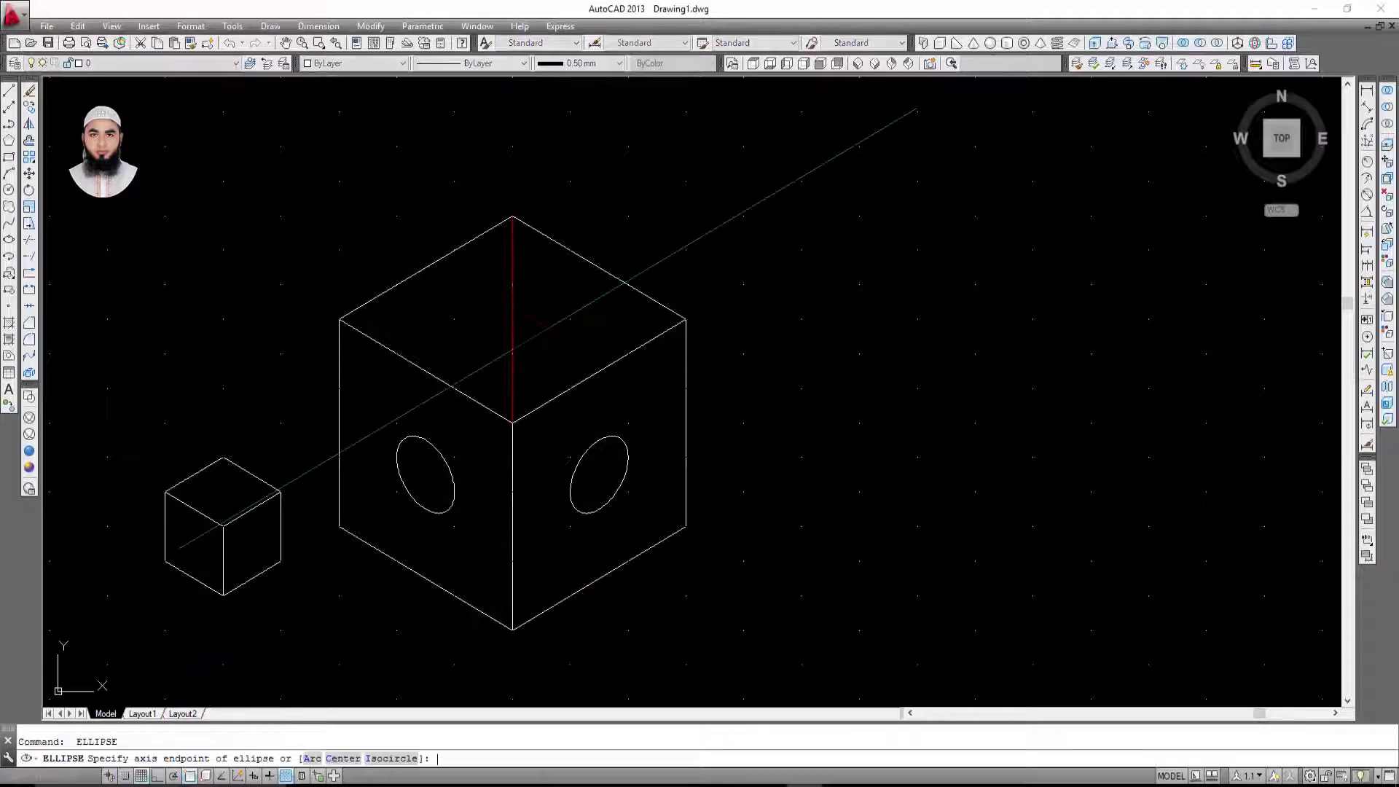
pyautogui.write('i')
pyautogui.press('Return')
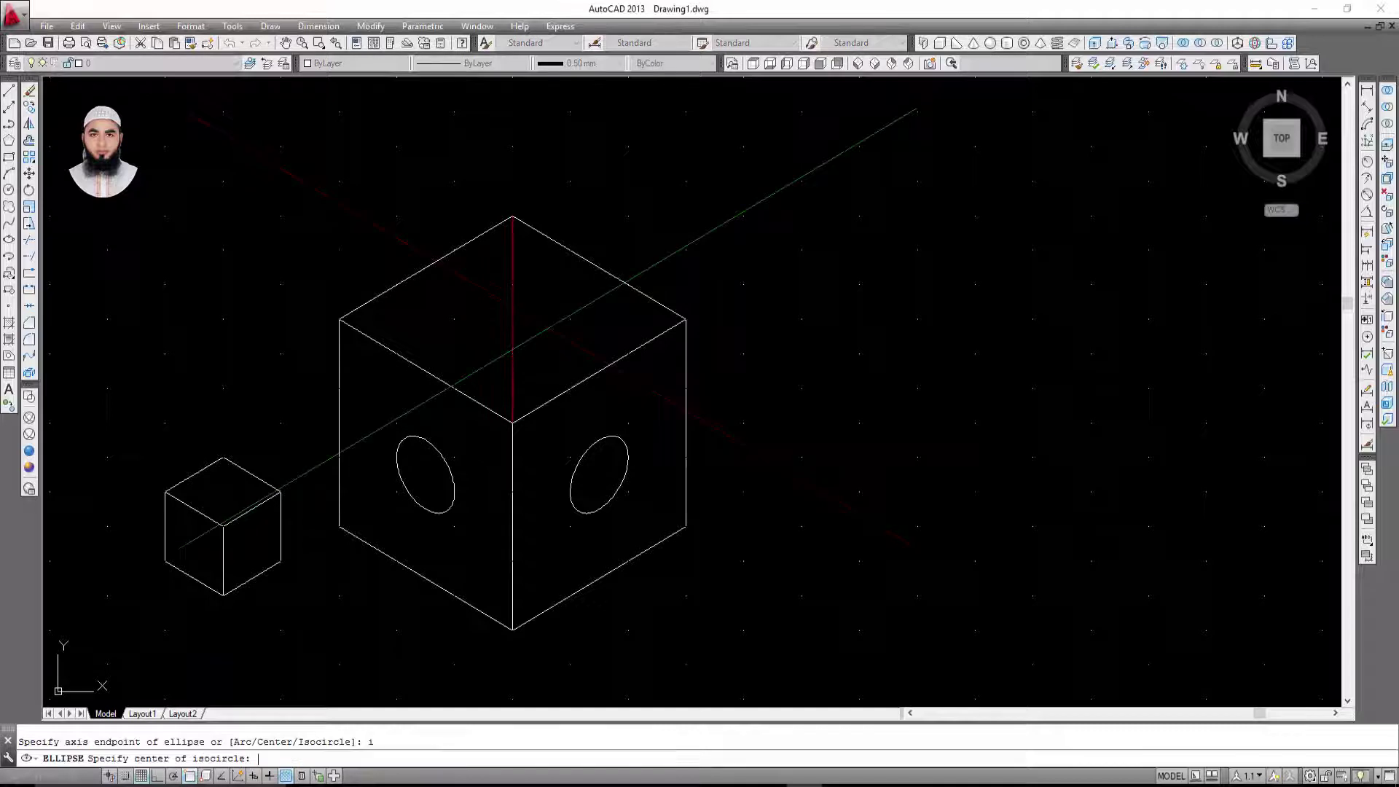
pyautogui.click(512, 319)
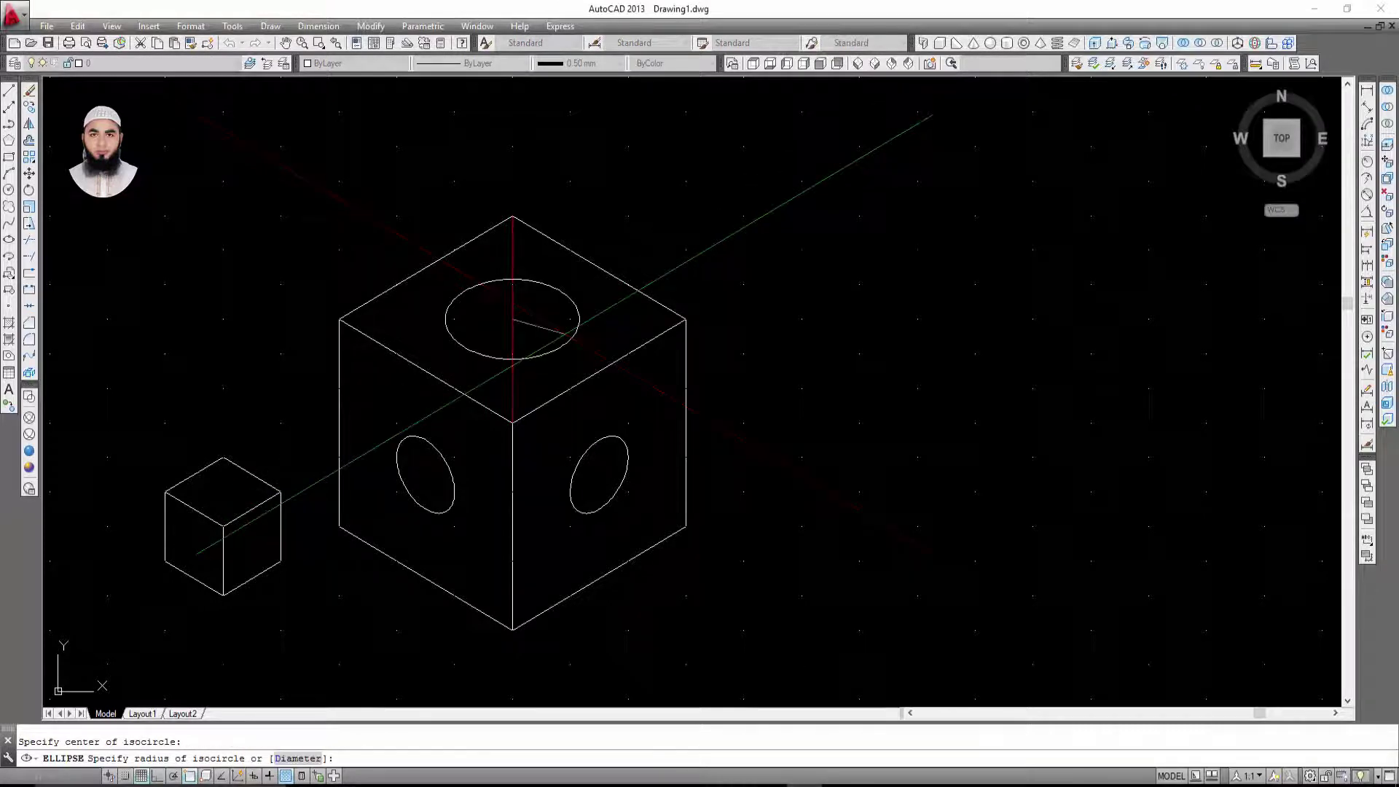
pyautogui.write('d')
pyautogui.press('Return')
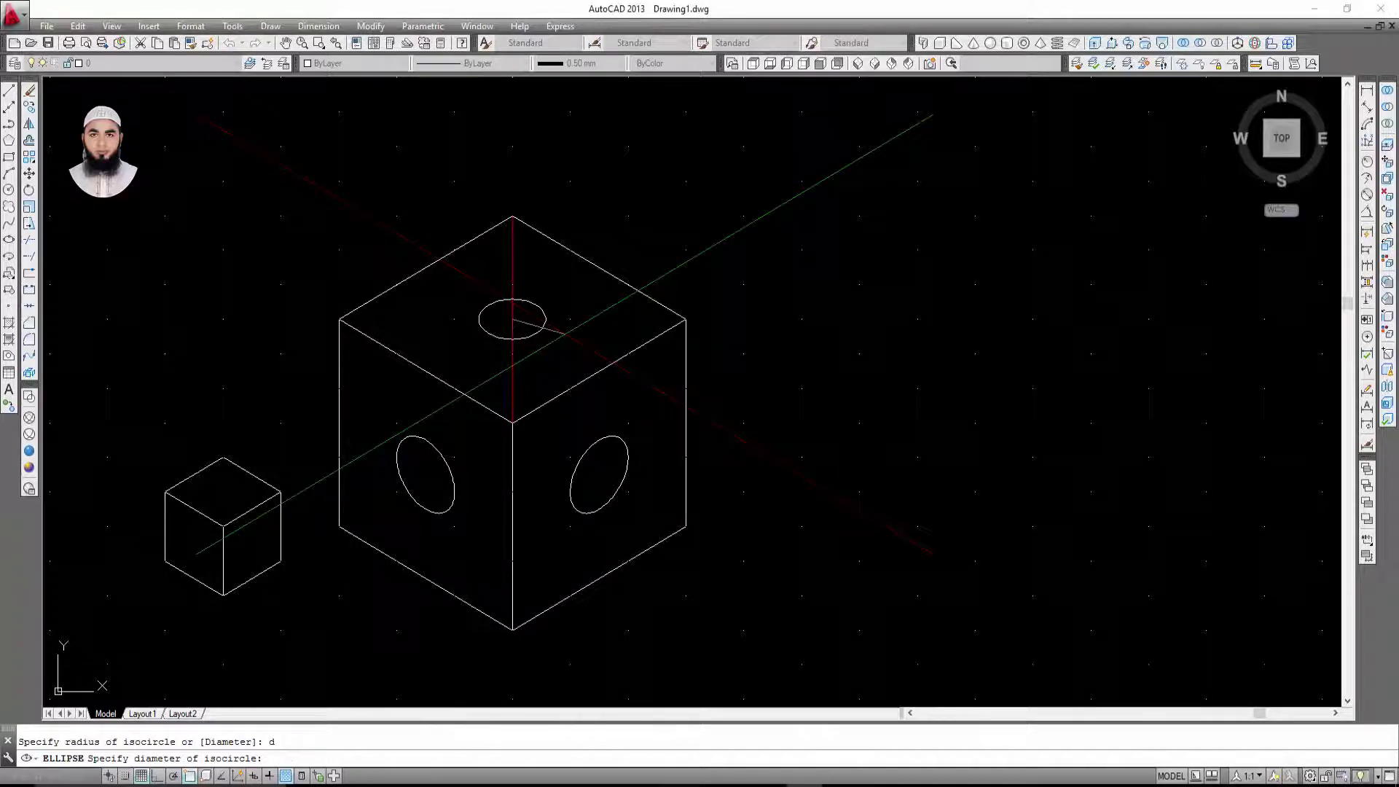
pyautogui.write('.5')
pyautogui.press('Return')
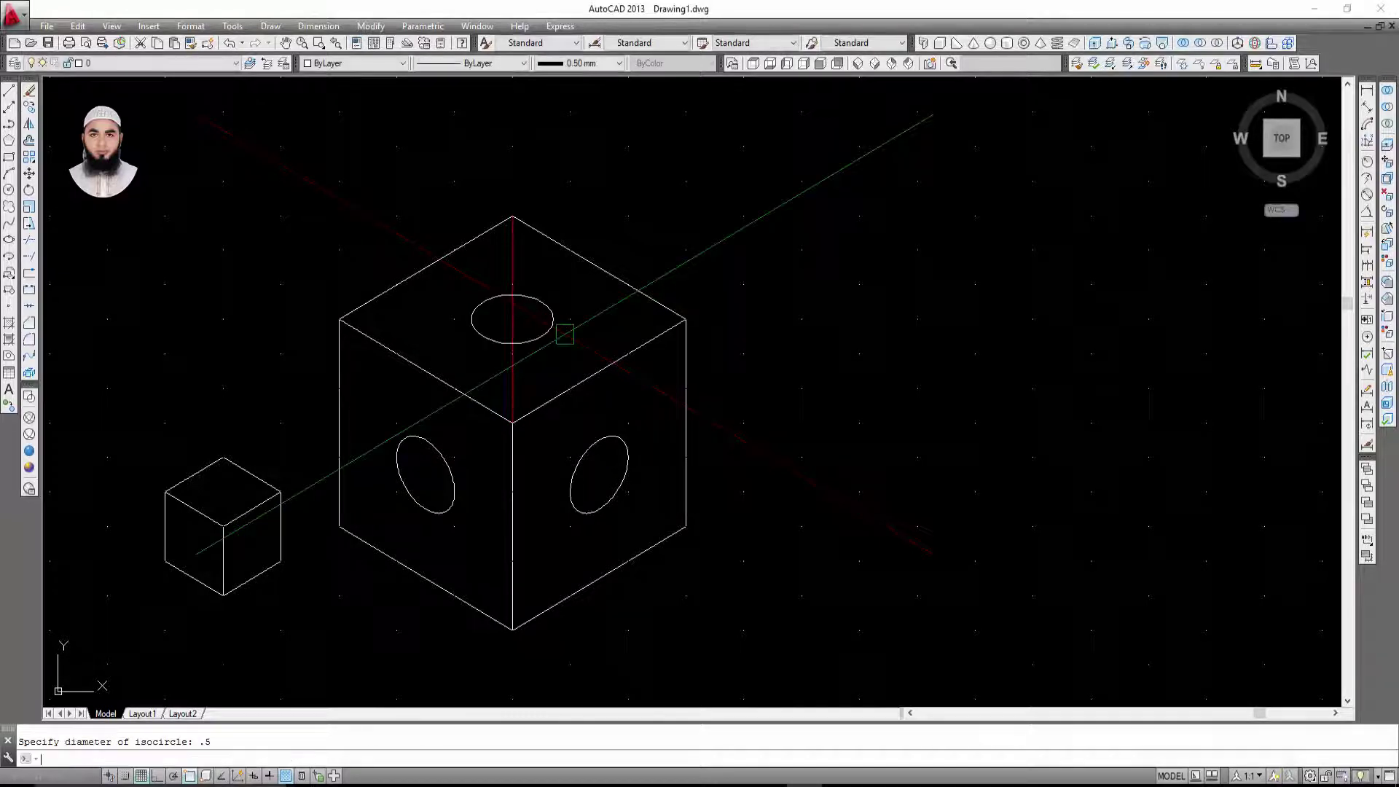
# Step: Erase the red vertical construction line on the top face
pyautogui.click(512, 397)
pyautogui.press('Delete')
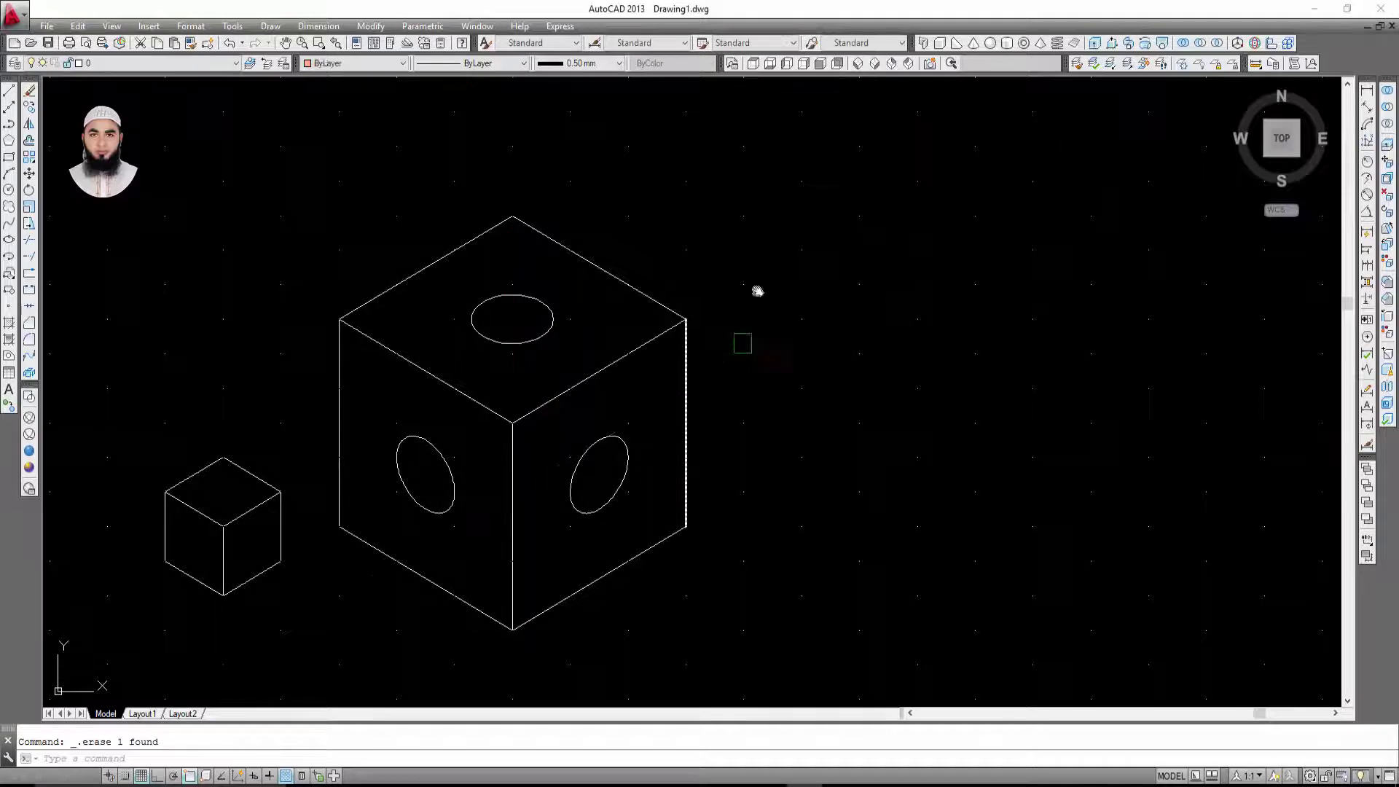
pyautogui.moveTo(1020, 352)
pyautogui.mouseDown(button='middle')
pyautogui.moveTo(1047, 274)
pyautogui.moveTo(995, 284)
pyautogui.mouseUp(button='middle')
pyautogui.press('Escape')
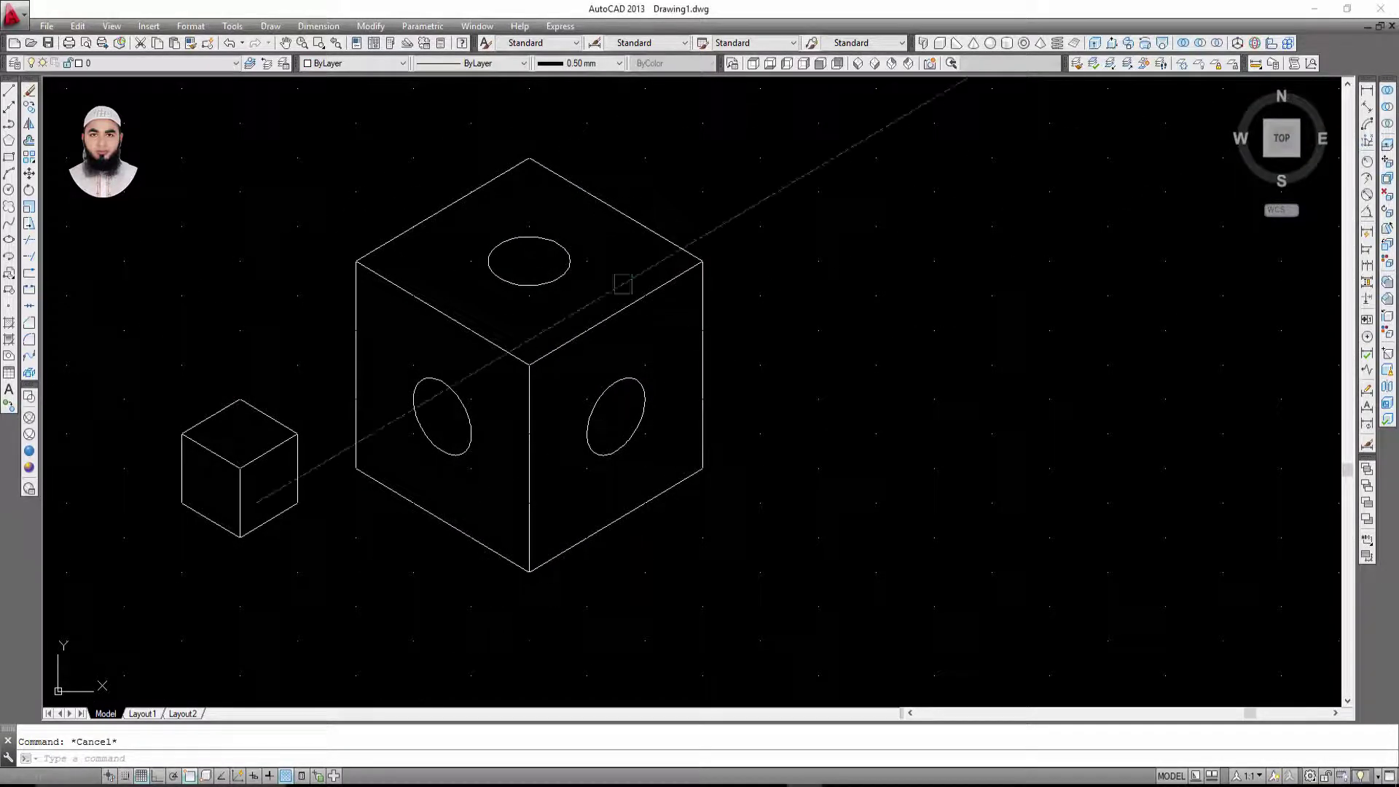
# Step: Window-select the large holed cube, excluding the small cube's edges
pyautogui.moveTo(810, 464); pyautogui.dragTo(809, 439, button='middle')
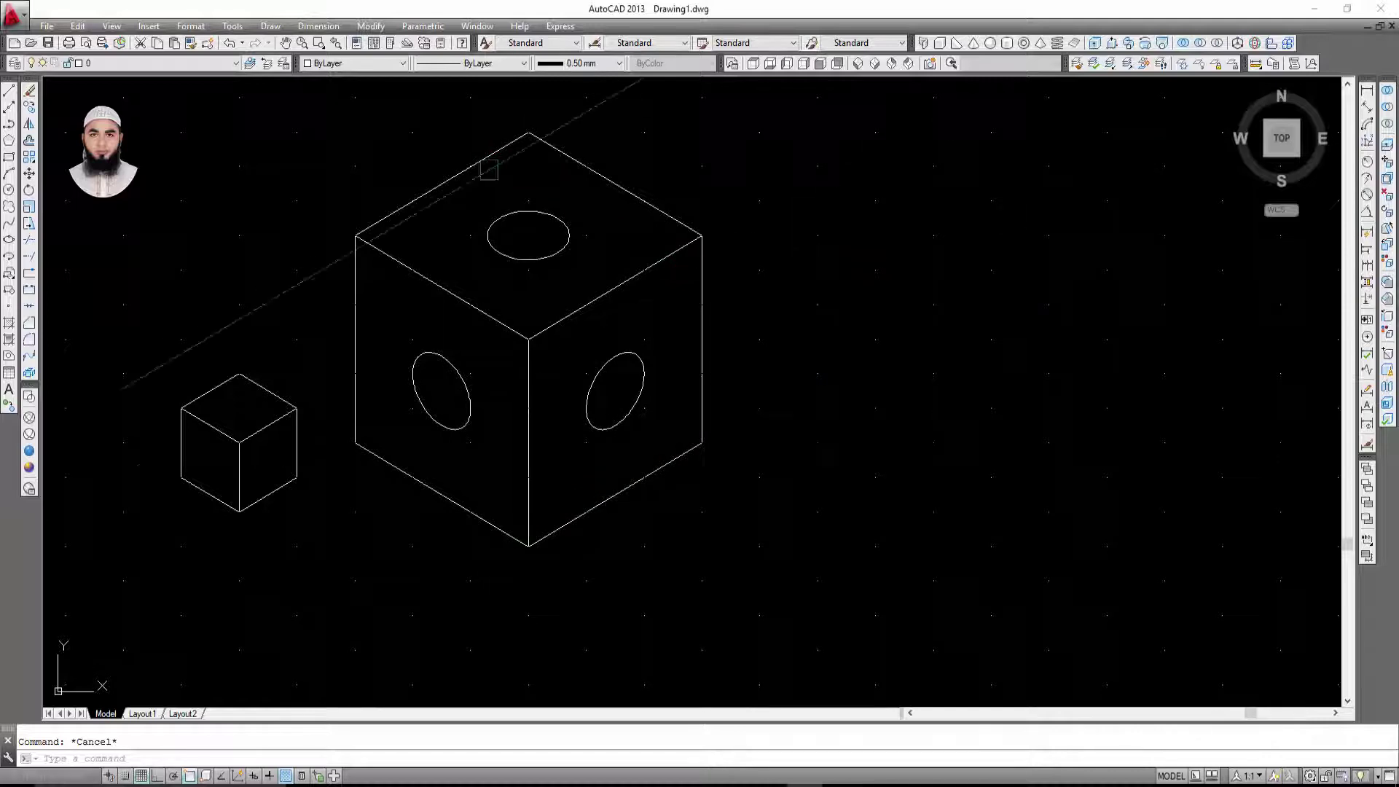
pyautogui.moveTo(593, 321); pyautogui.dragTo(582, 339, button='middle')
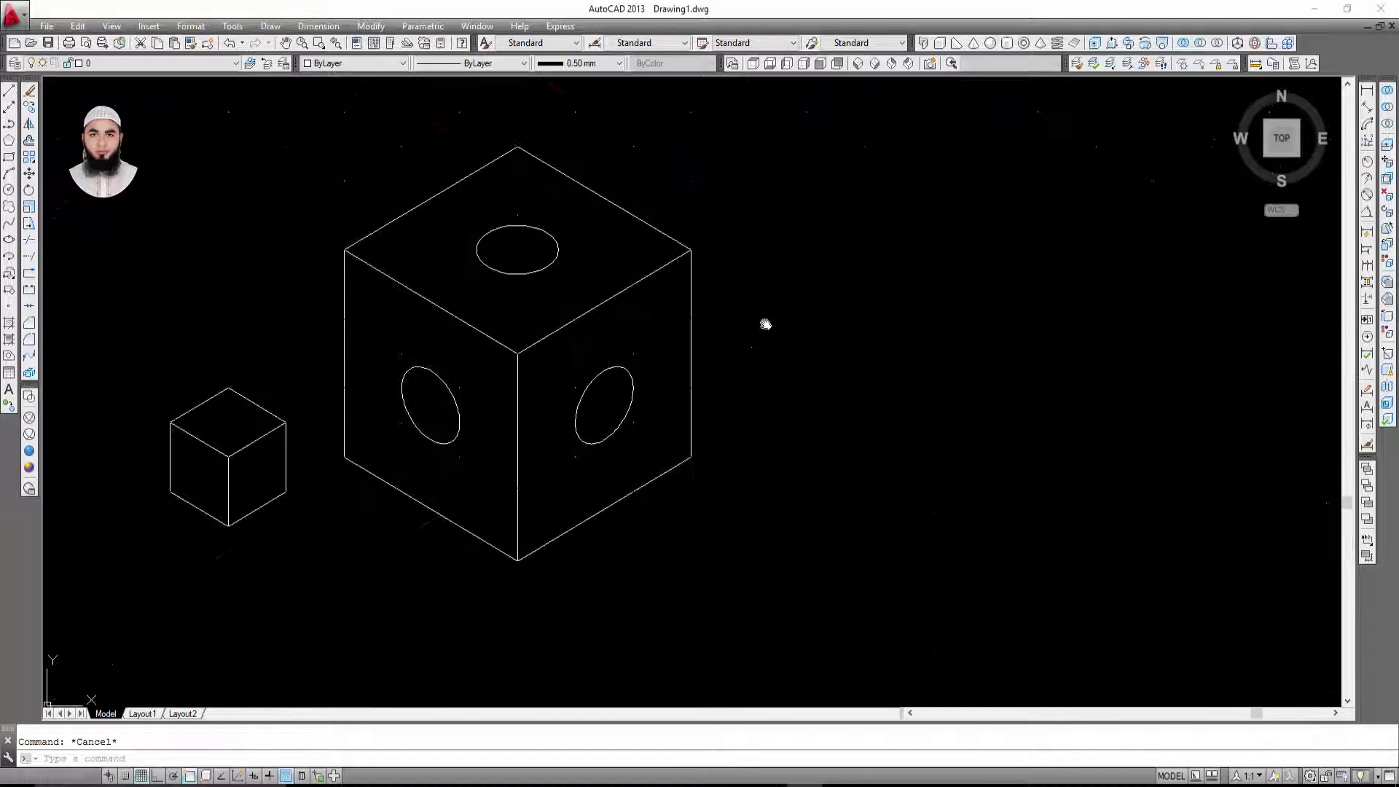
pyautogui.click(244, 143)
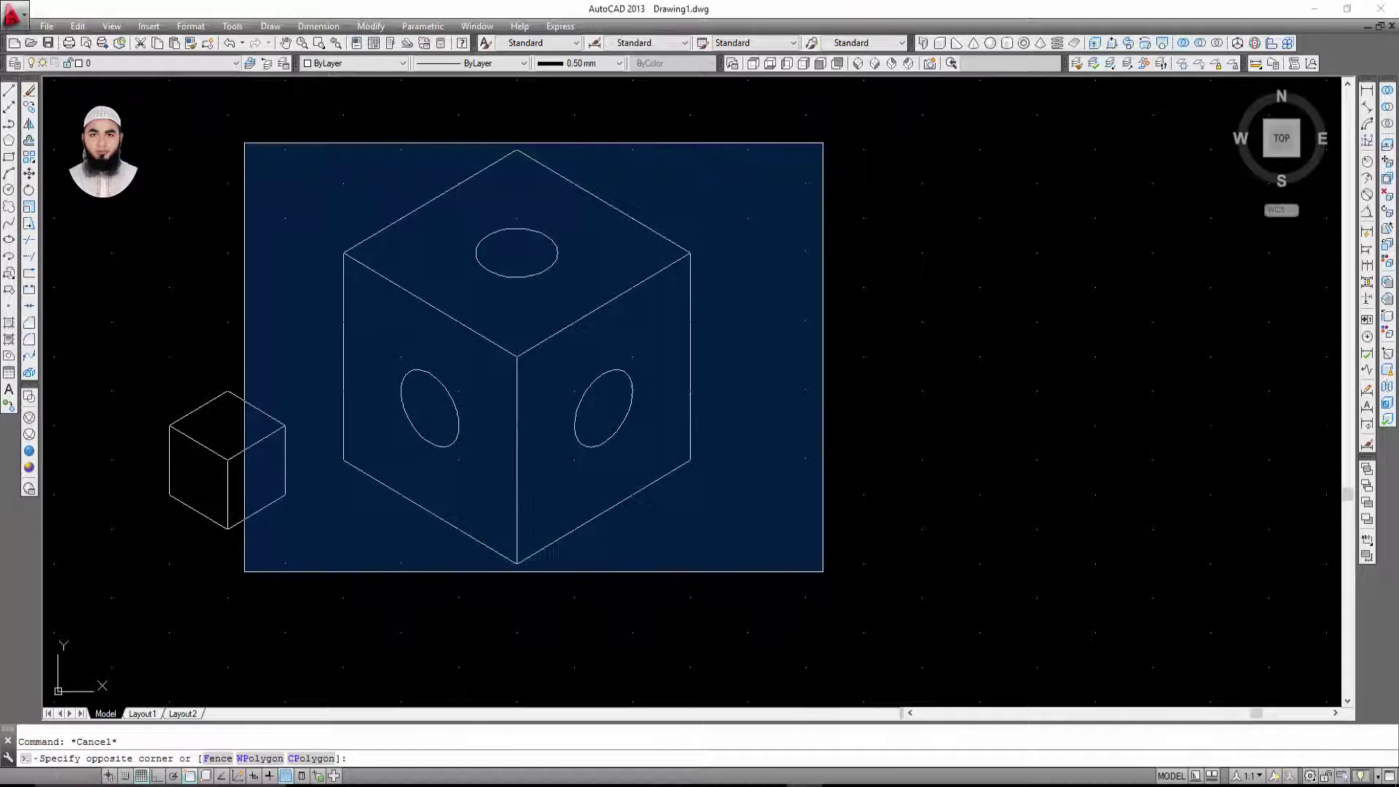
pyautogui.click(827, 572)
pyautogui.scroll(2, 268, 519)
pyautogui.scroll(2, 279, 506)
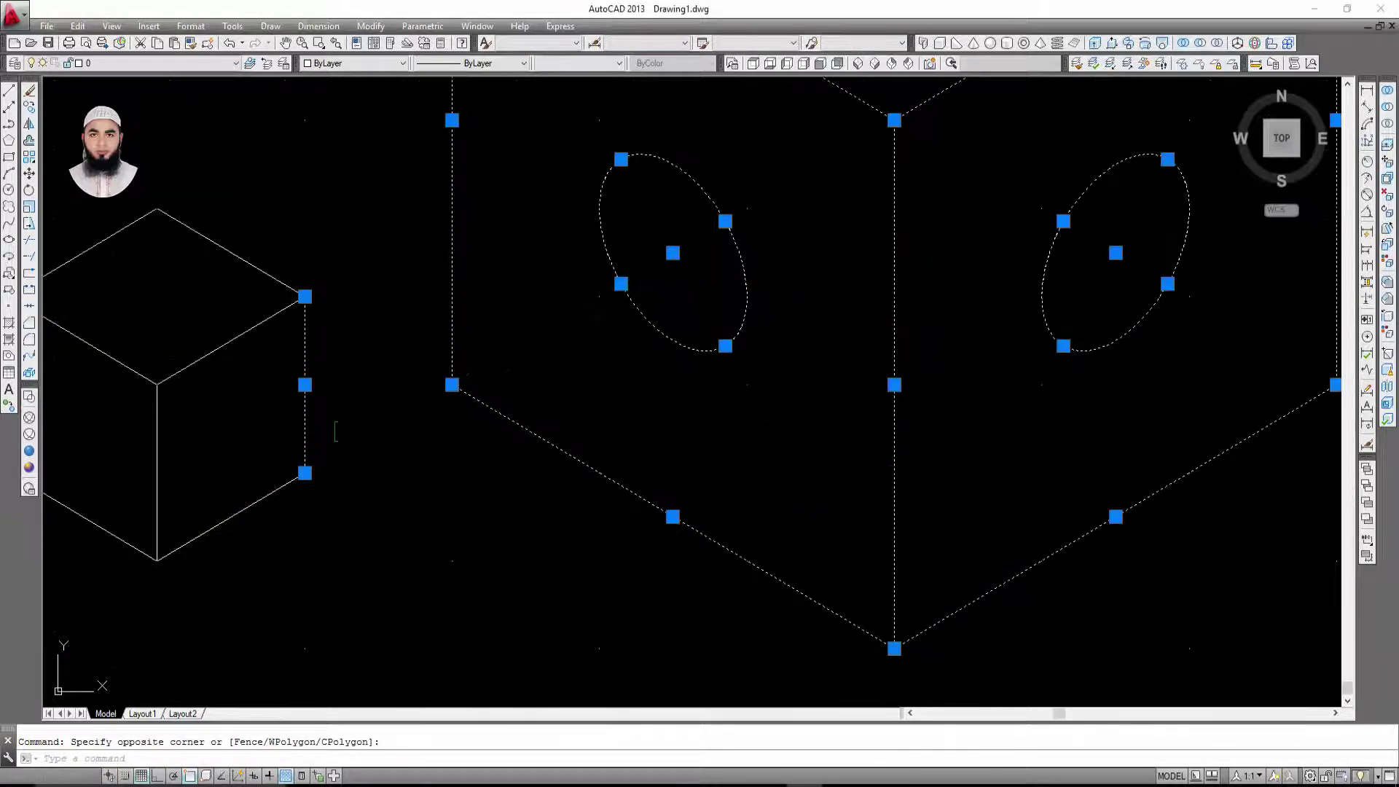
pyautogui.keyDown('shift'); pyautogui.click(305, 430); pyautogui.keyUp('shift')
pyautogui.scroll(-4, 304, 435)
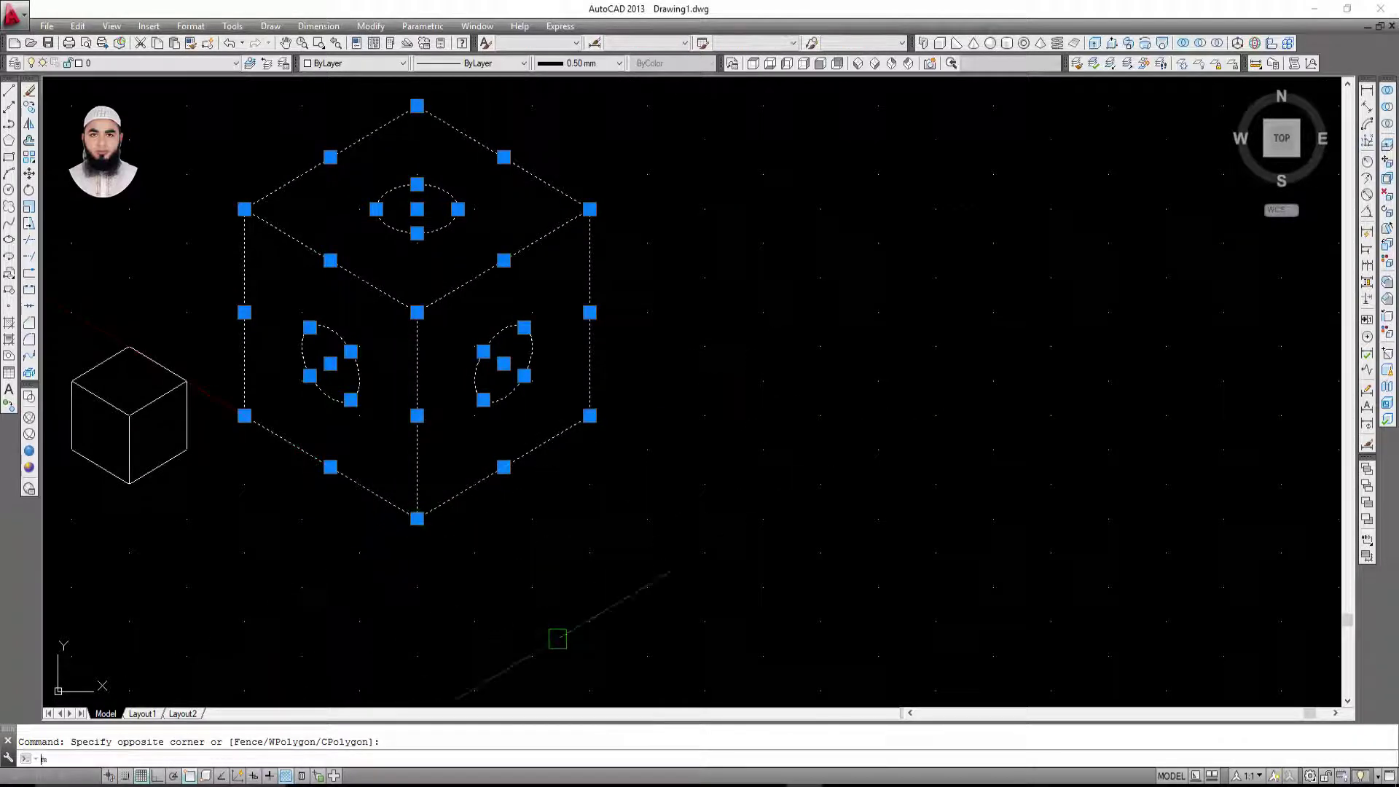
# Step: Move the large cube farther right and switch to the course outline PDF
pyautogui.write('m')
pyautogui.press('Return')
pyautogui.click(484, 588)
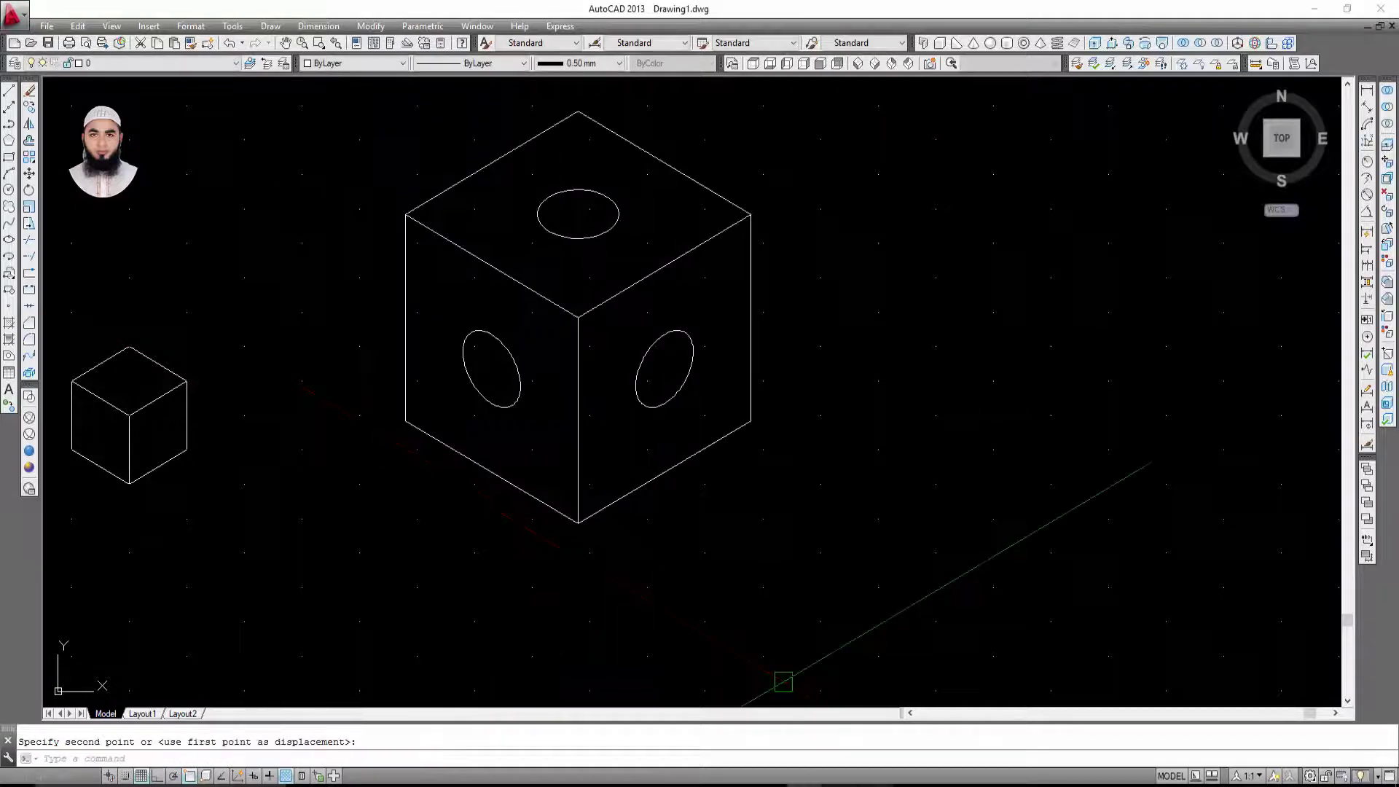
pyautogui.press('Escape')
pyautogui.hotkey('alt', 'Tab')
# Step: Highlight the 'Add text in Isometric drawing' item, then minimize Adobe Reader
pyautogui.moveTo(399, 368); pyautogui.dragTo(682, 365)
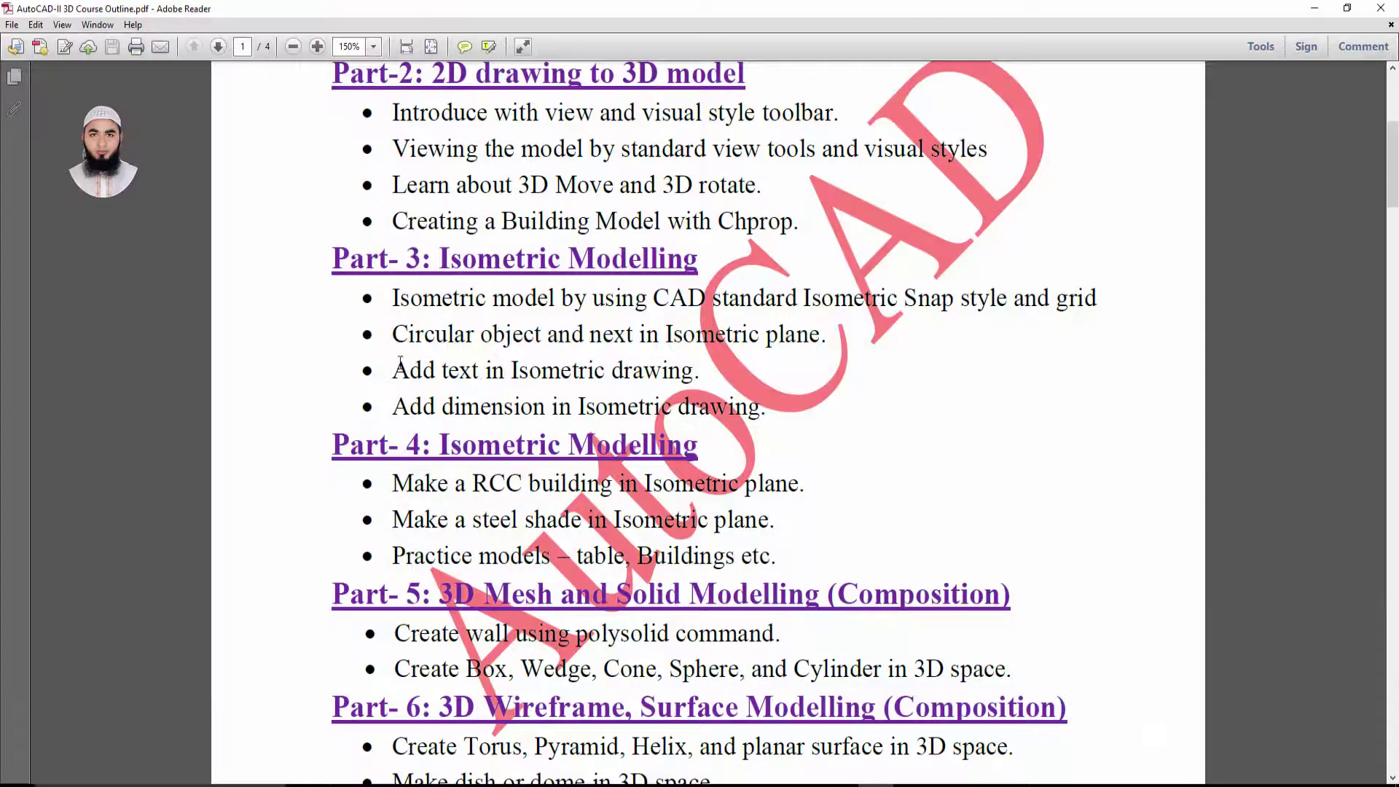
pyautogui.click(581, 418)
pyautogui.click(1314, 11)
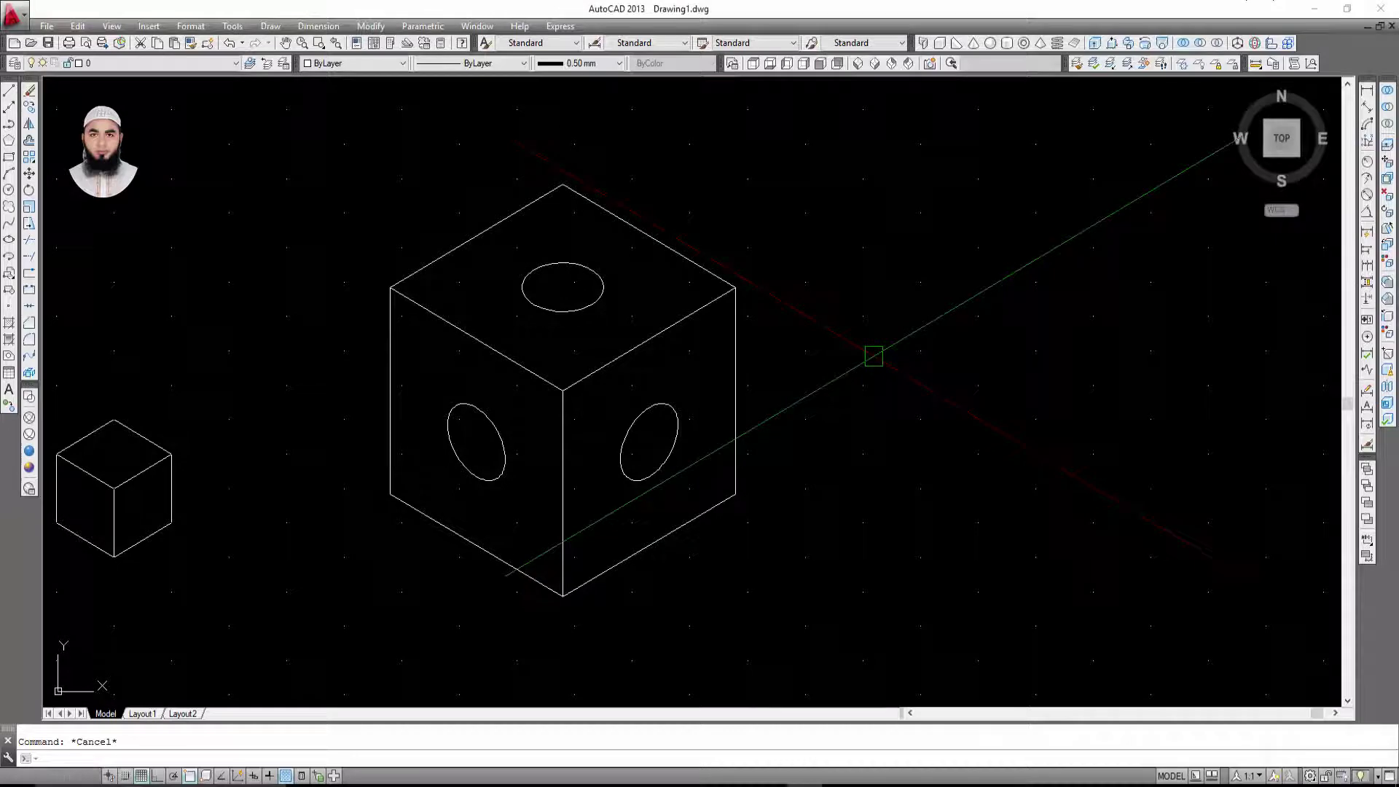
# Step: Create a new text style named Left using the Times New Roman font
pyautogui.write('at')
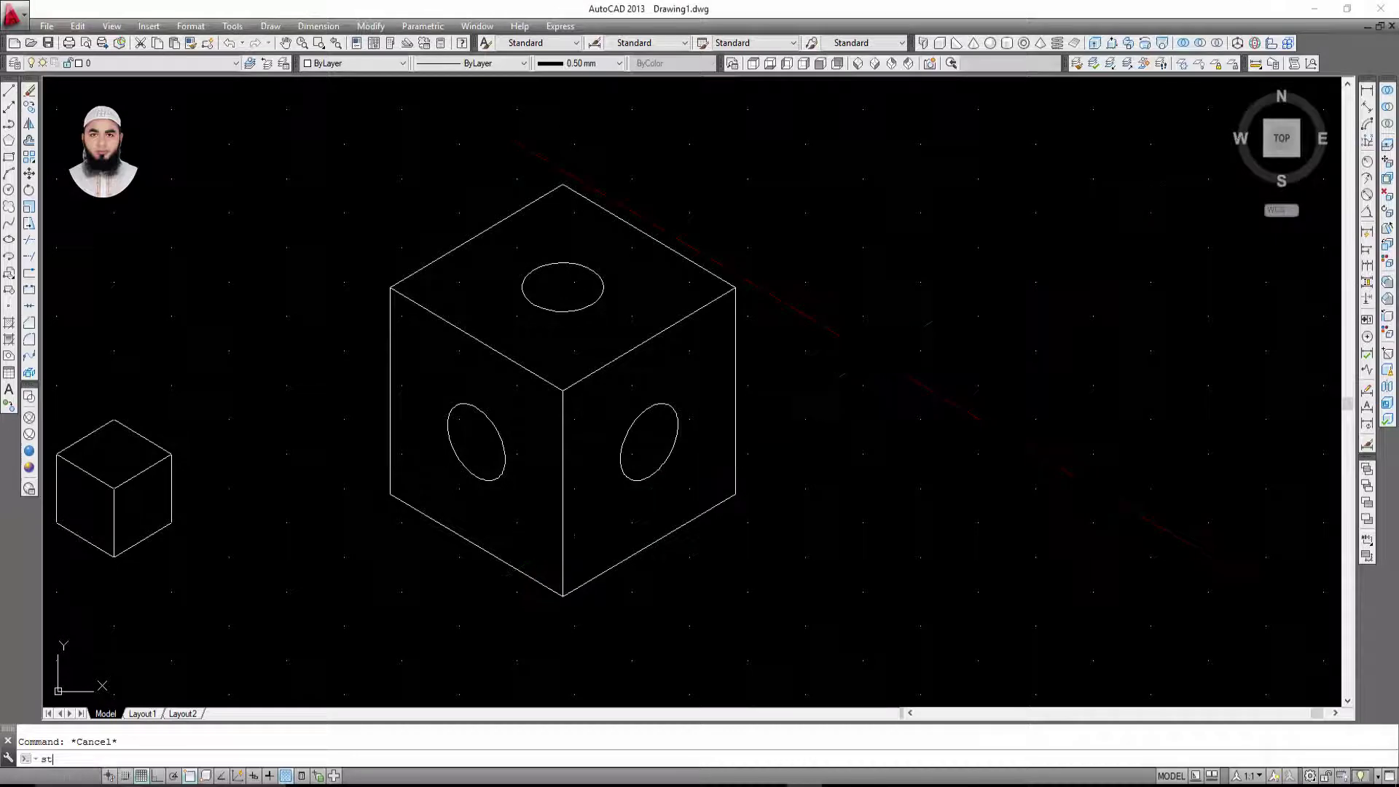
pyautogui.press('Return')
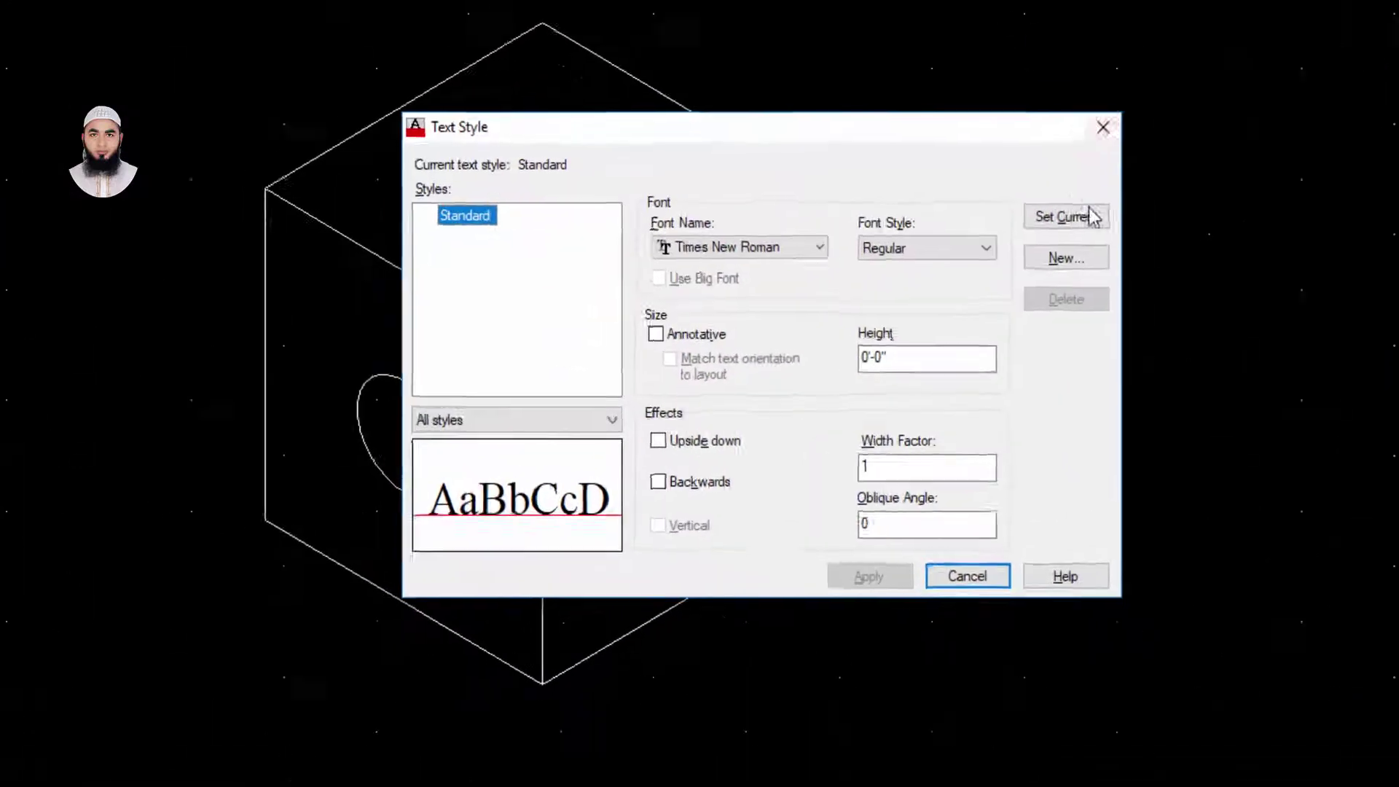
pyautogui.click(1162, 219)
pyautogui.write('Left')
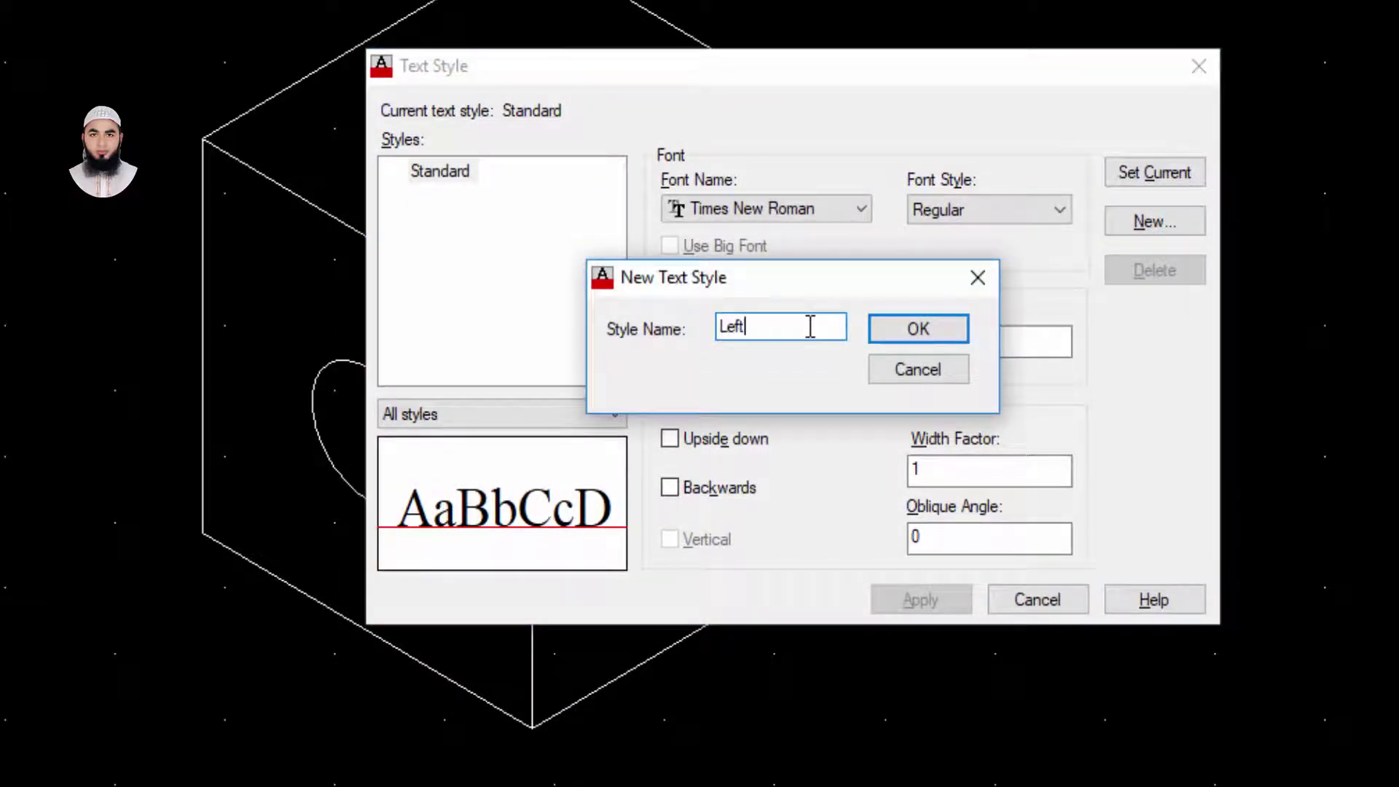
pyautogui.click(929, 330)
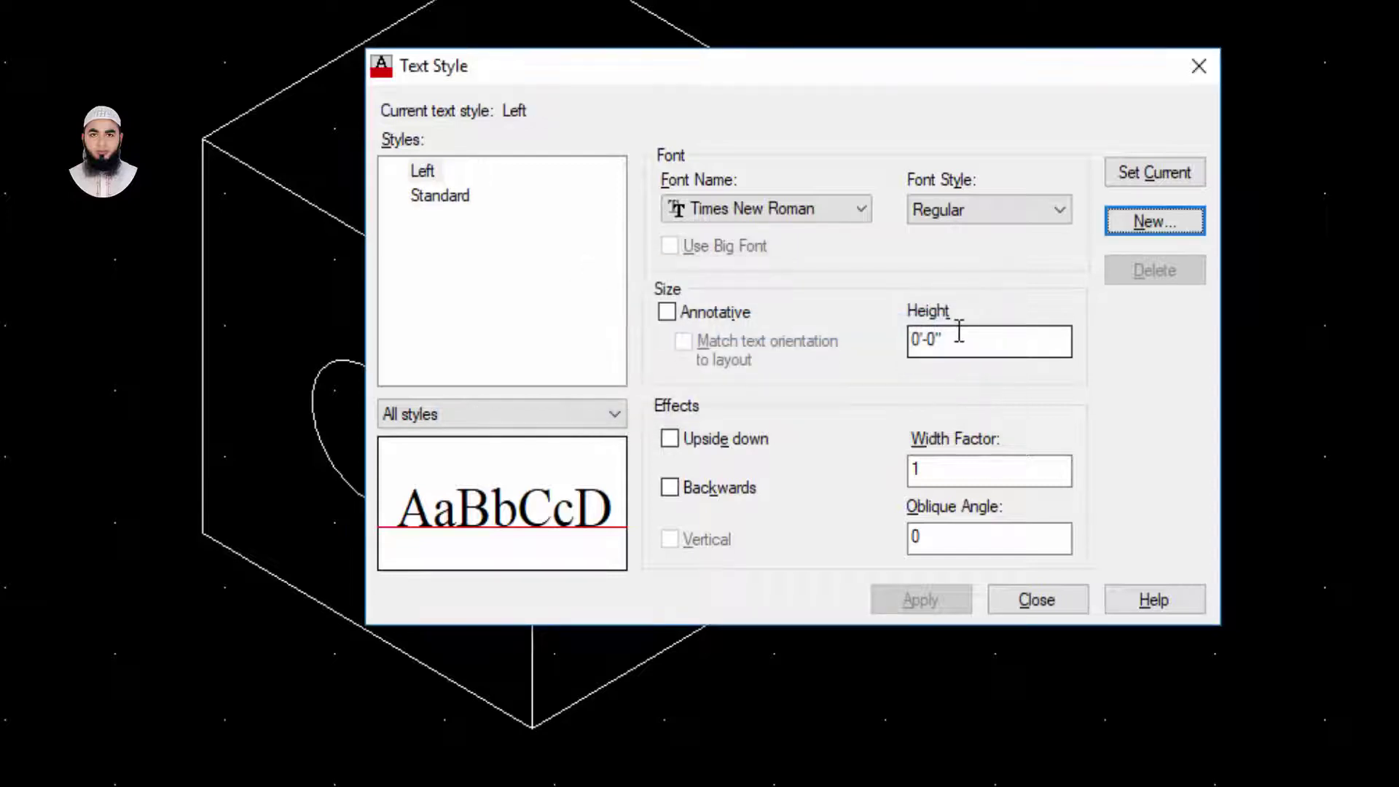
pyautogui.click(729, 209)
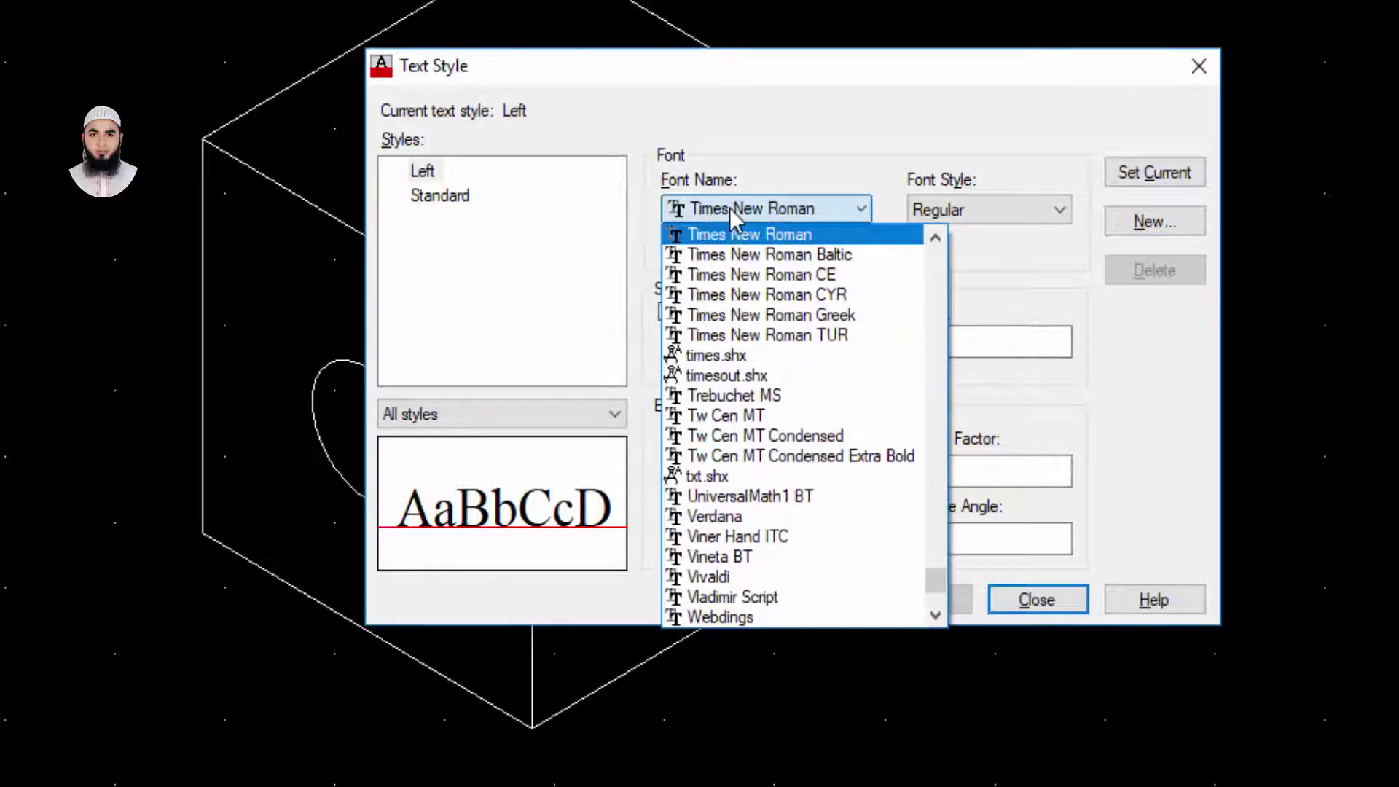
pyautogui.click(767, 234)
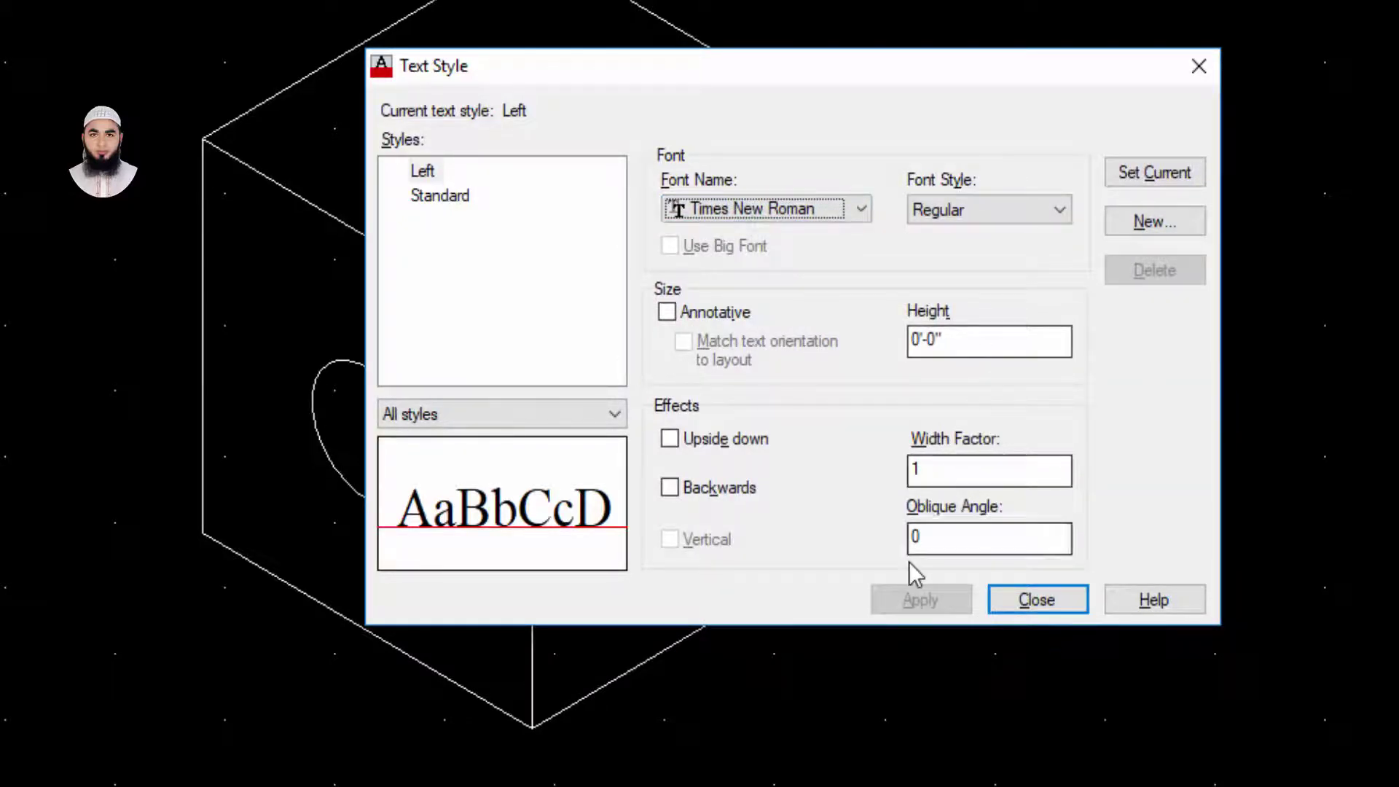
# Step: Give the Left style a -30 oblique angle, then save and close the dialog
pyautogui.doubleClick(924, 539)
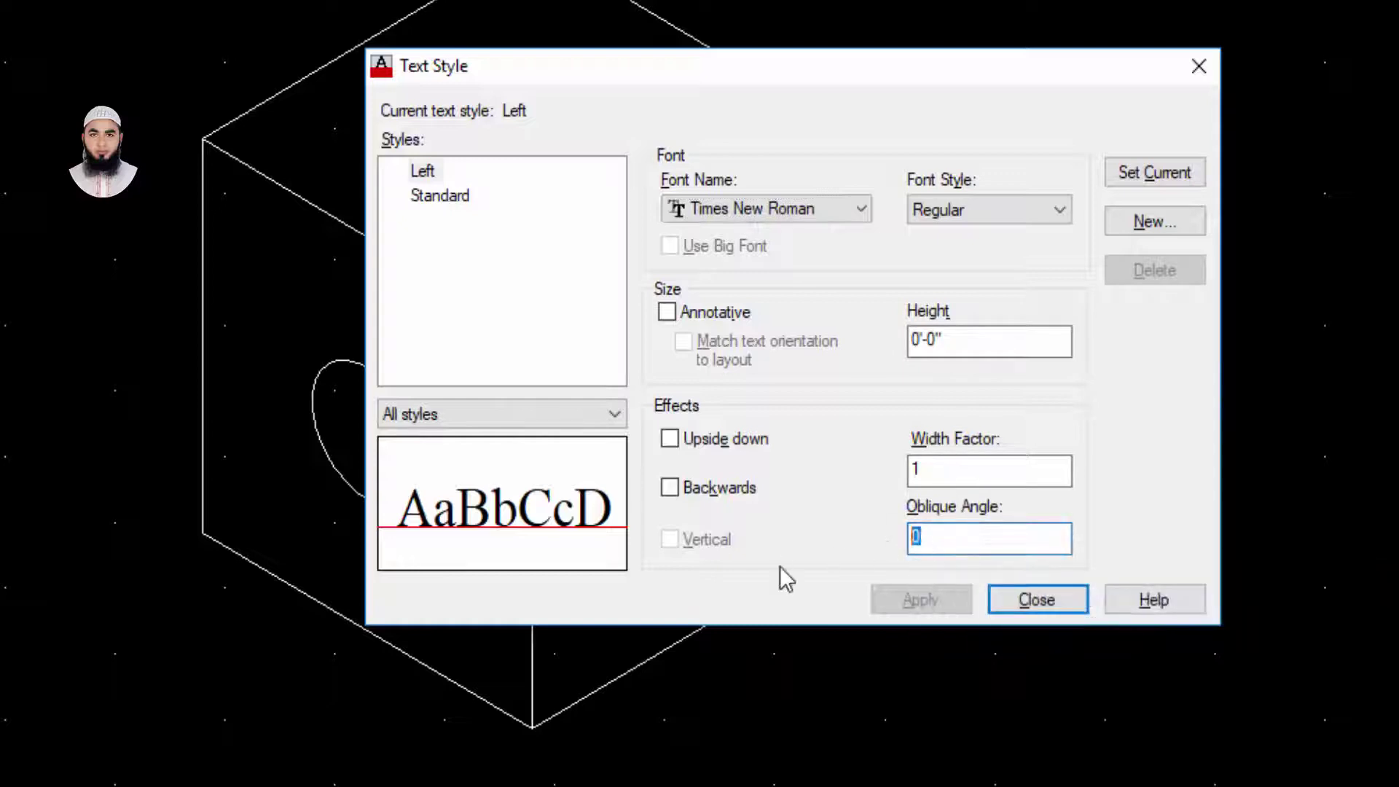
pyautogui.write('-3')
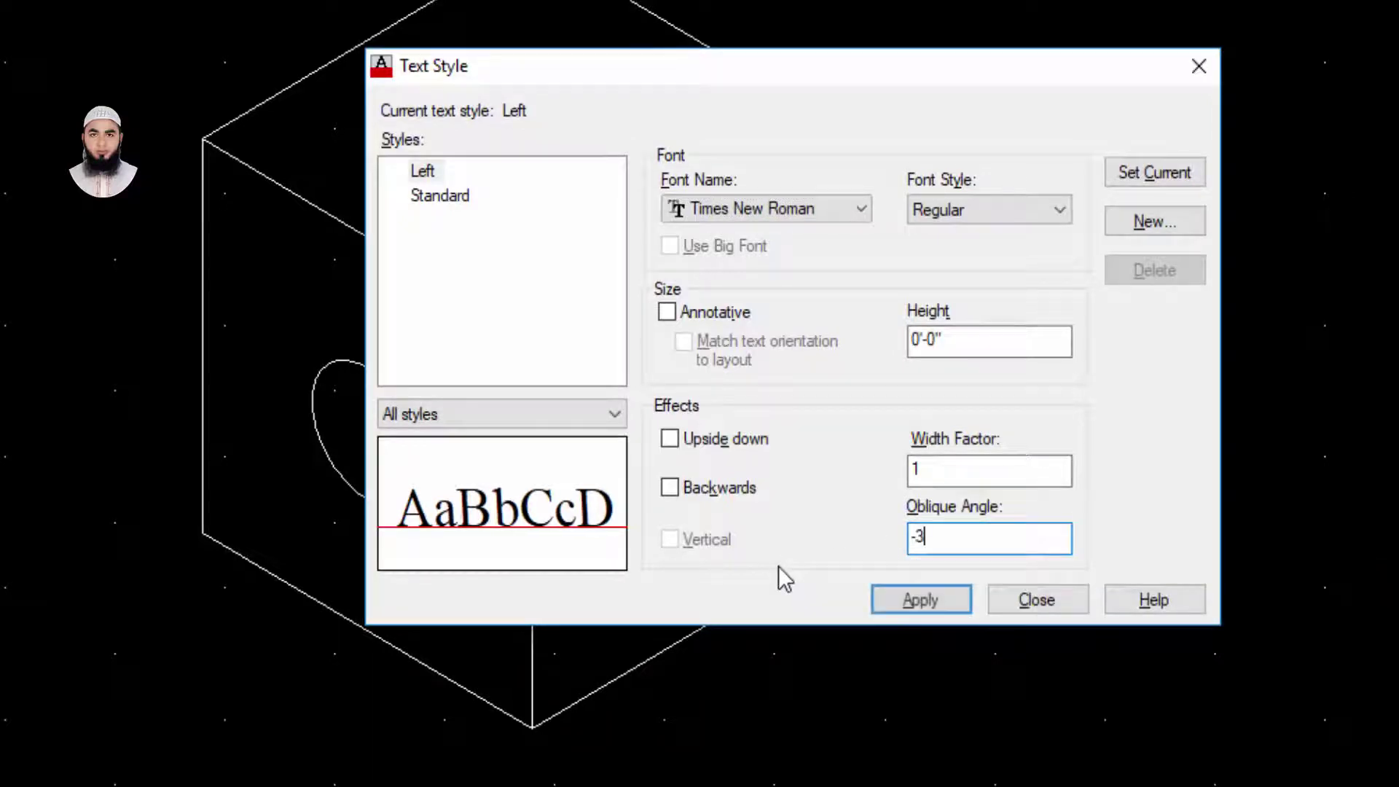
pyautogui.write('0')
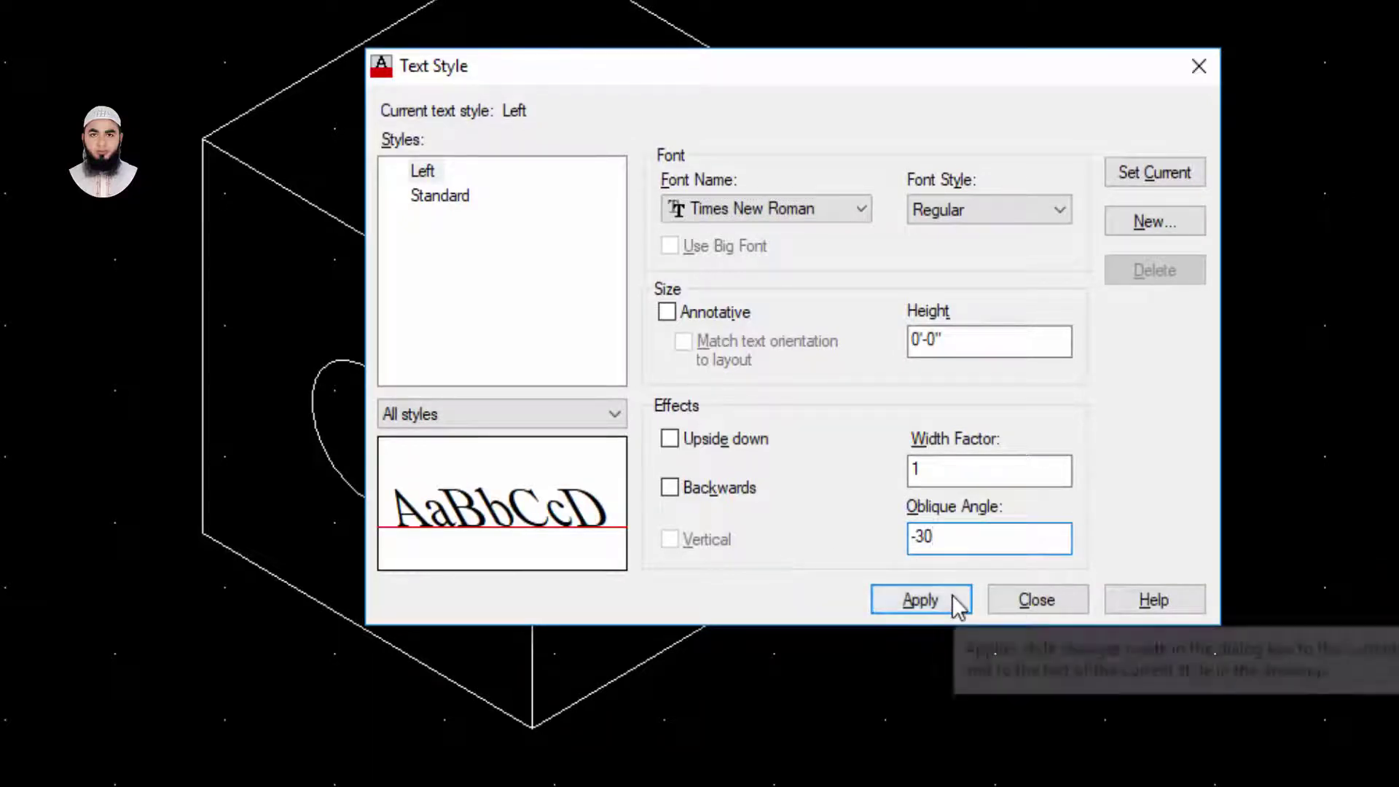
pyautogui.click(951, 601)
pyautogui.click(1068, 598)
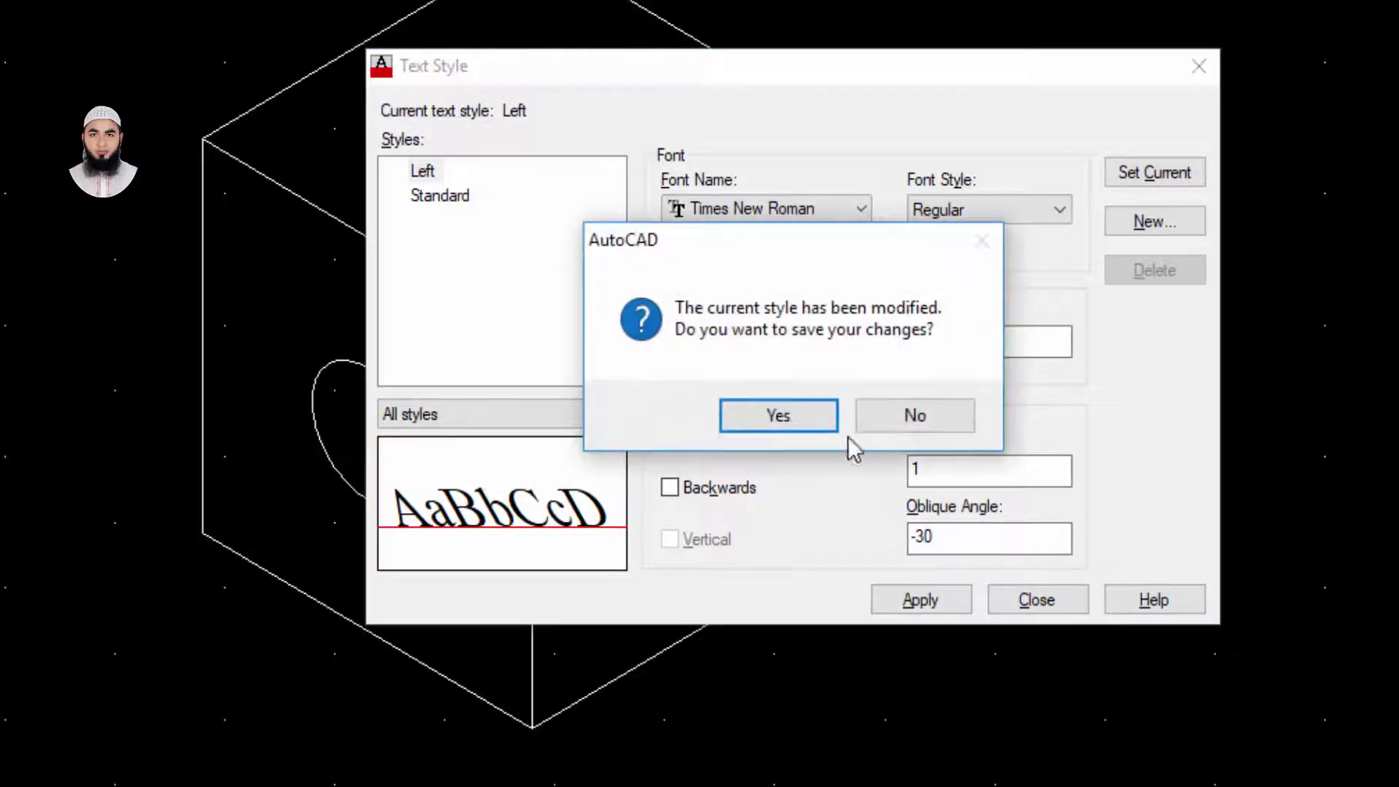
pyautogui.click(774, 412)
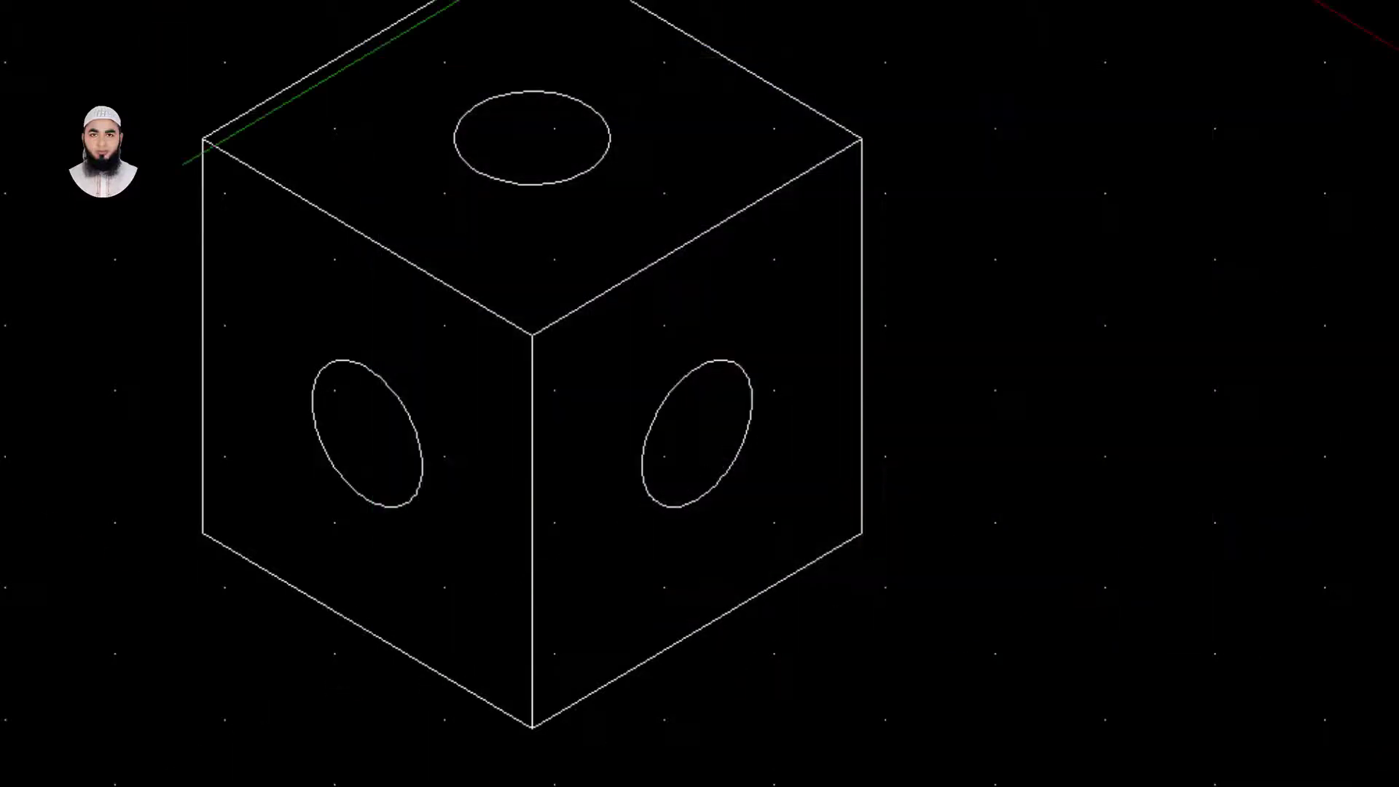
# Step: Create a new Times New Roman text style named Right via ST
pyautogui.write('st')
pyautogui.press('Return')
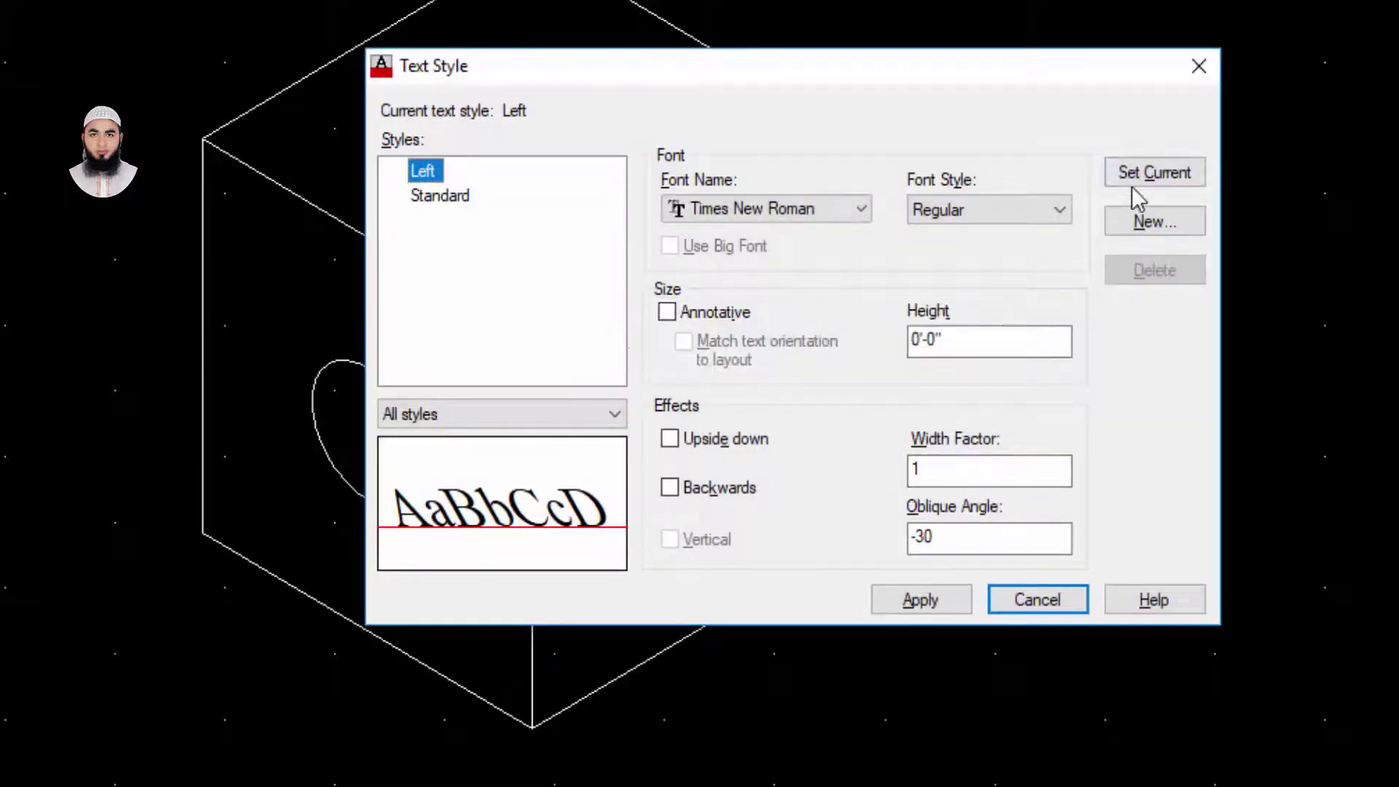
pyautogui.click(1158, 224)
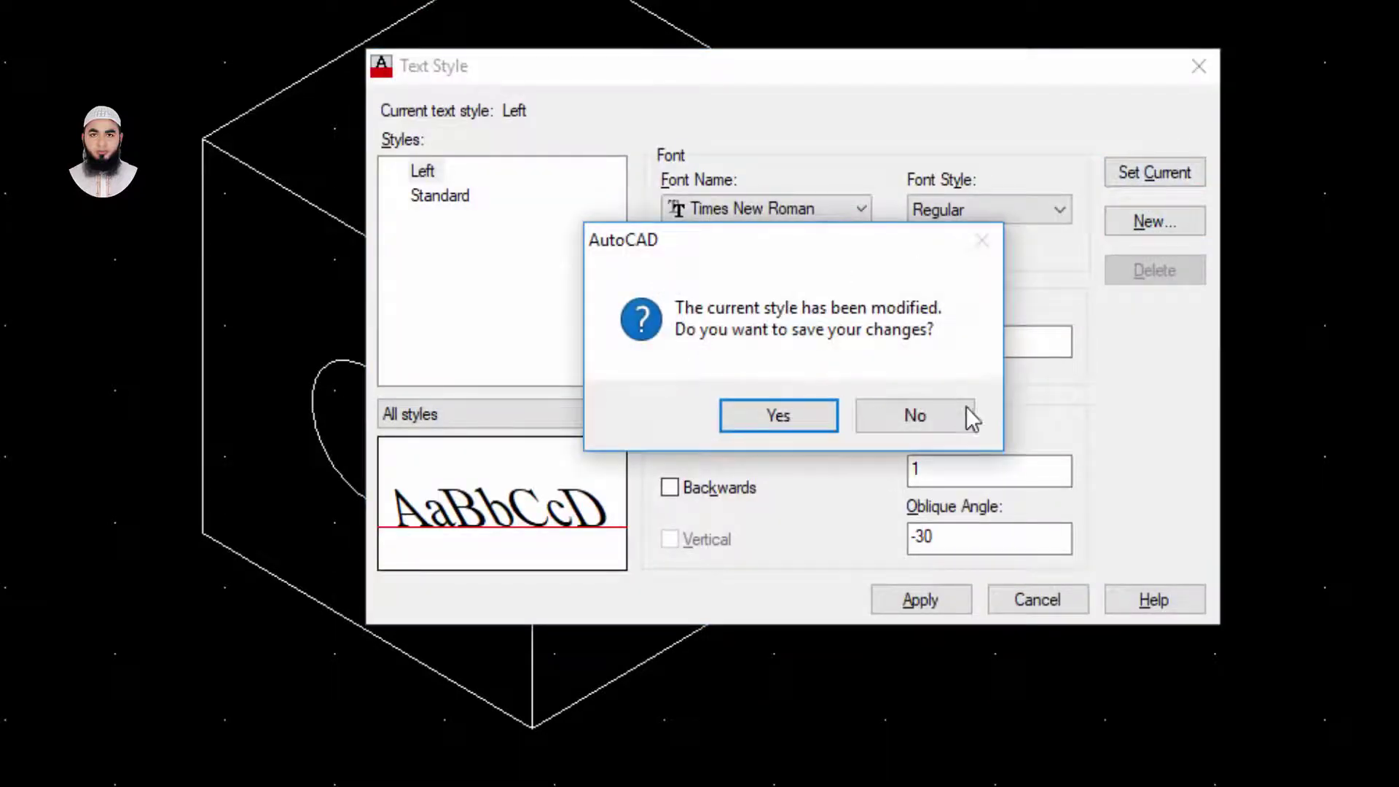
pyautogui.click(807, 417)
pyautogui.write('Right')
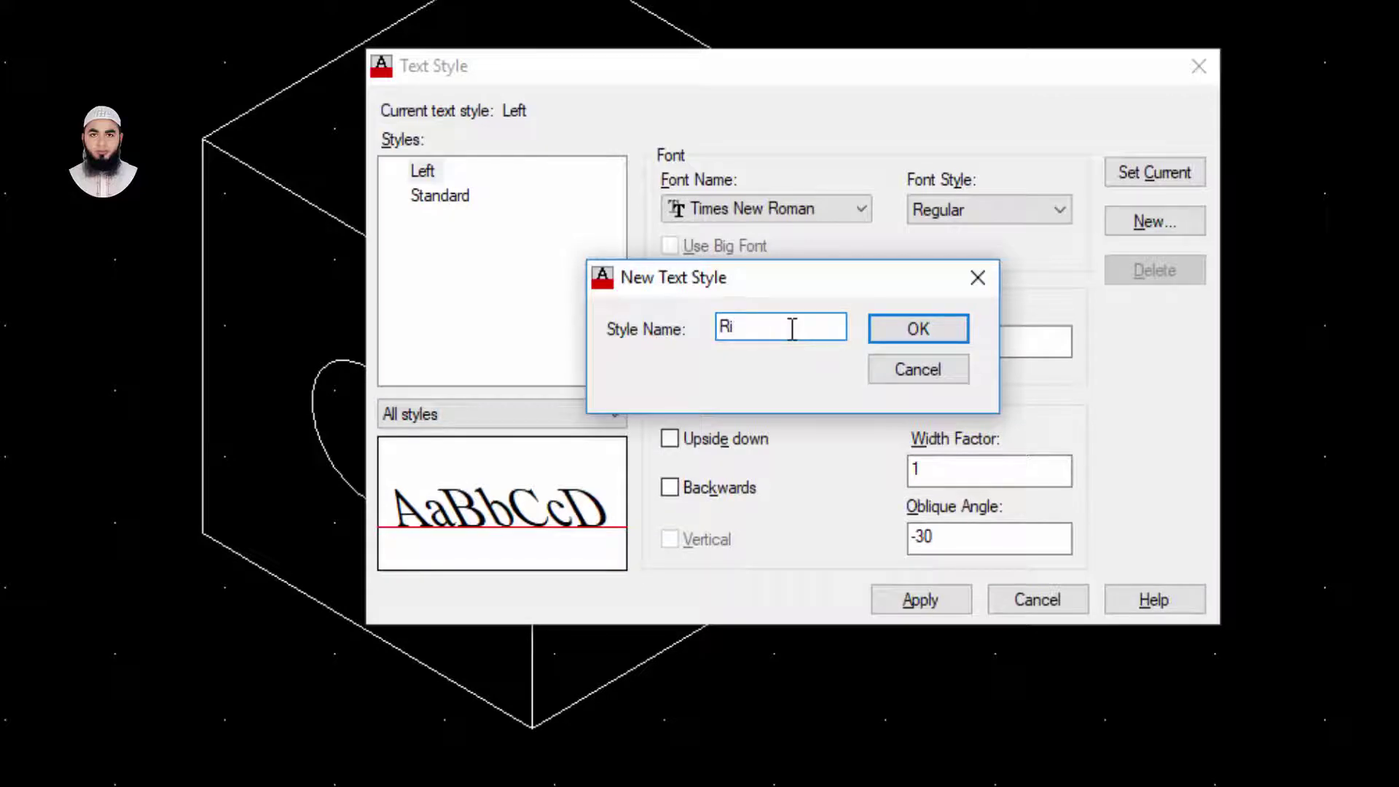
pyautogui.click(927, 334)
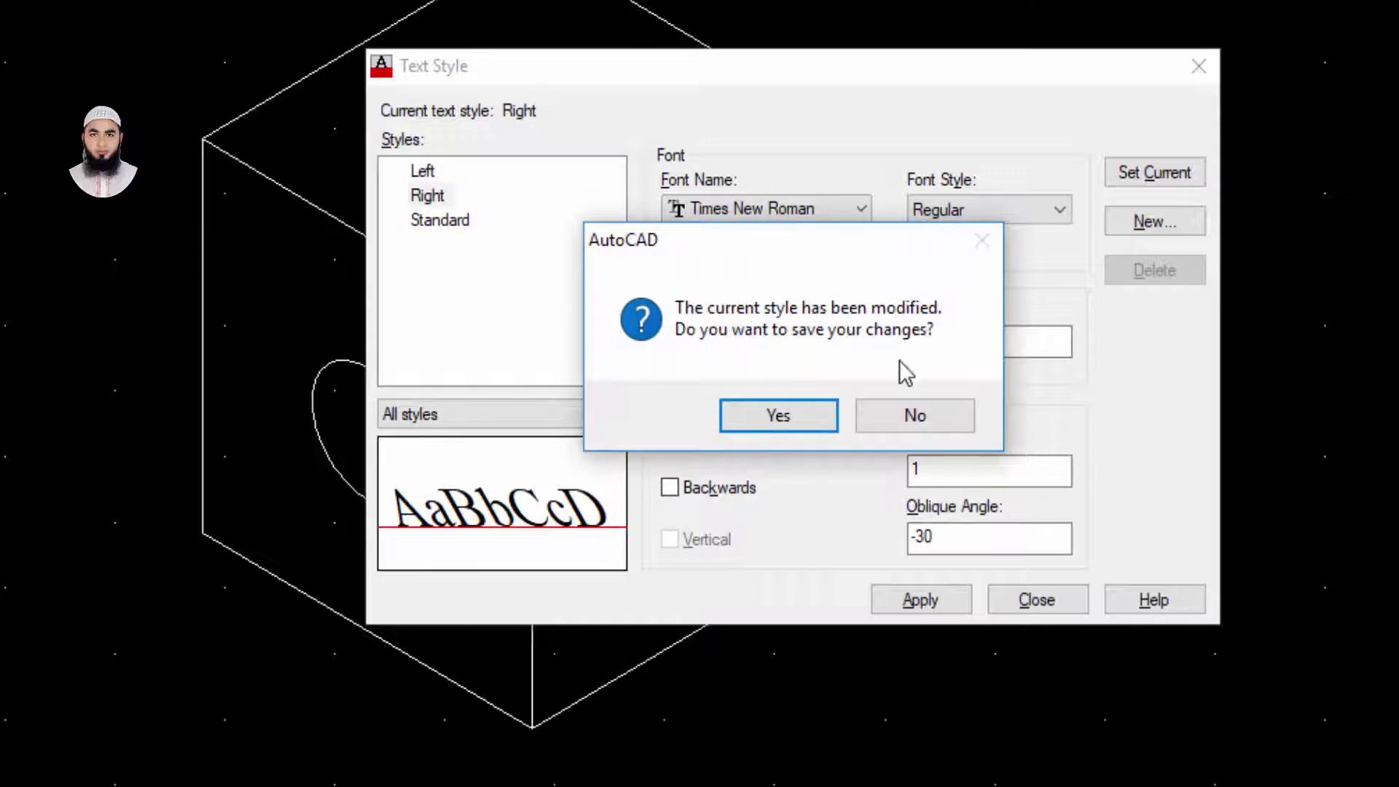
pyautogui.click(794, 415)
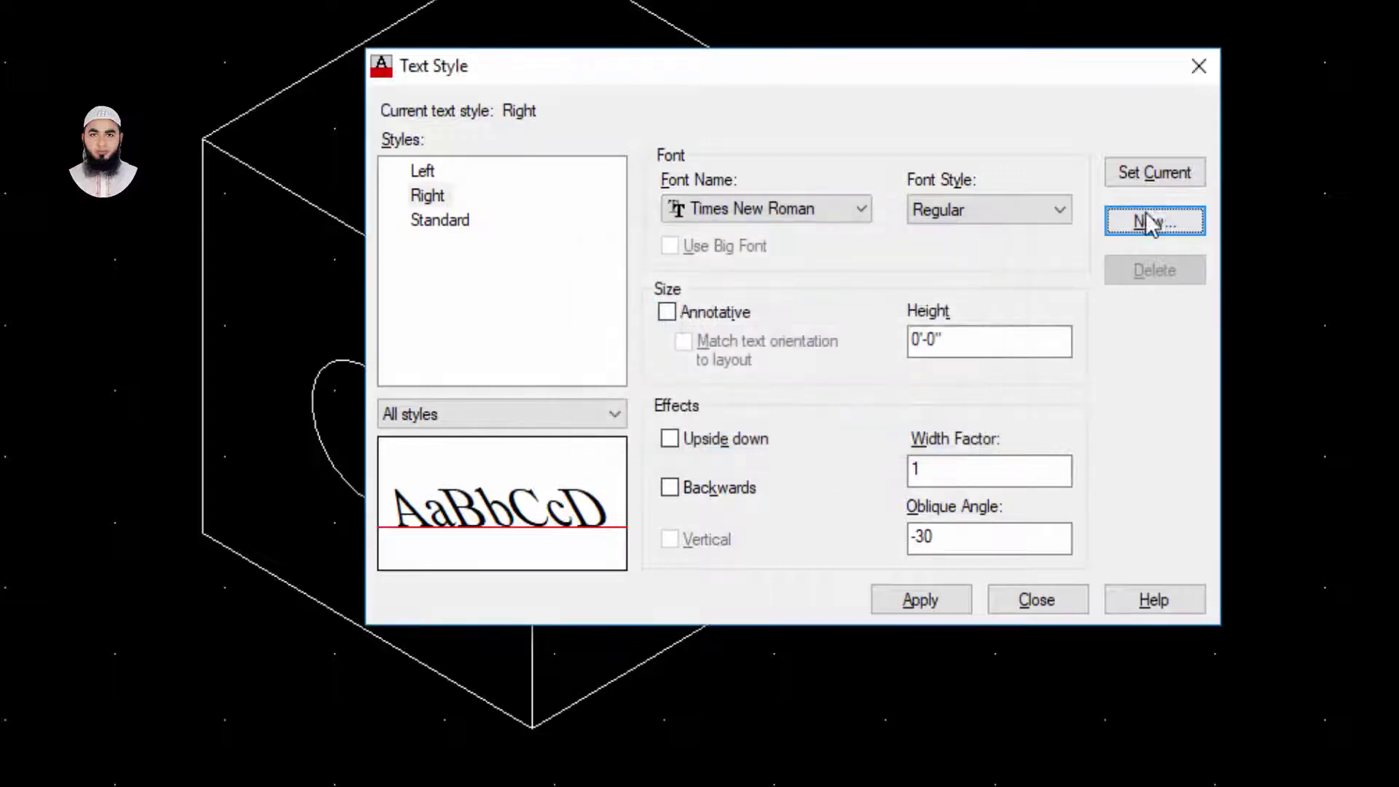
# Step: Set the Right style's oblique angle to 30, save it and close the dialog
pyautogui.doubleClick(956, 537)
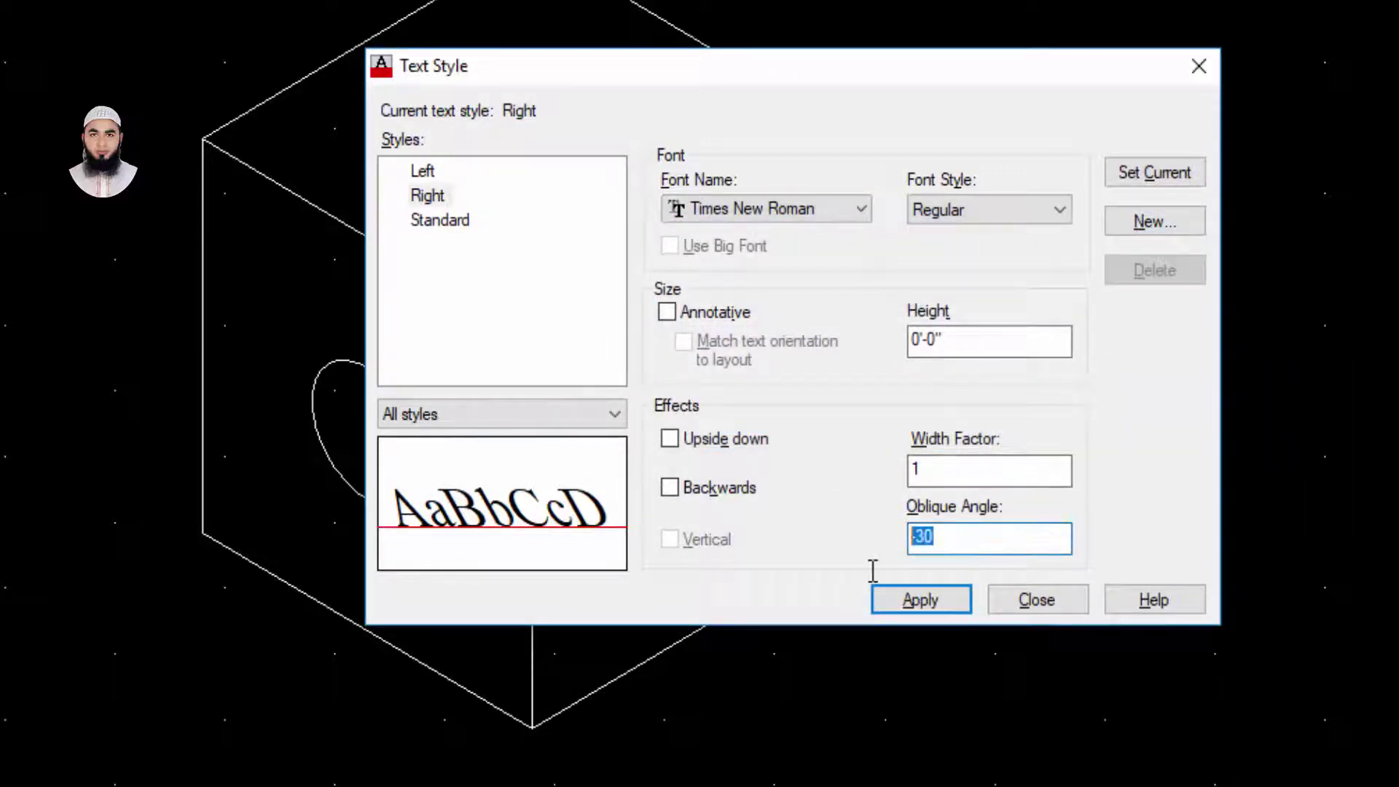
pyautogui.write('30')
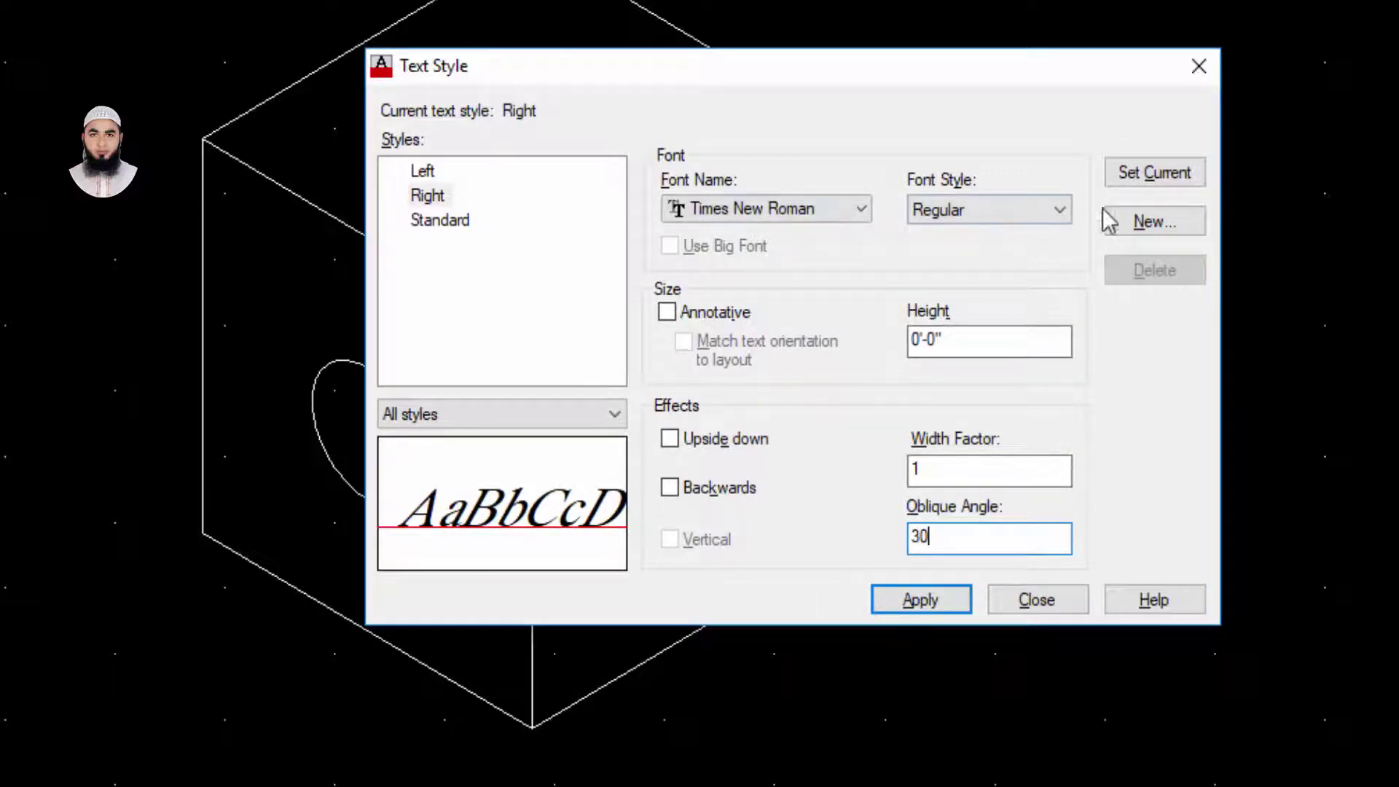
pyautogui.click(1137, 173)
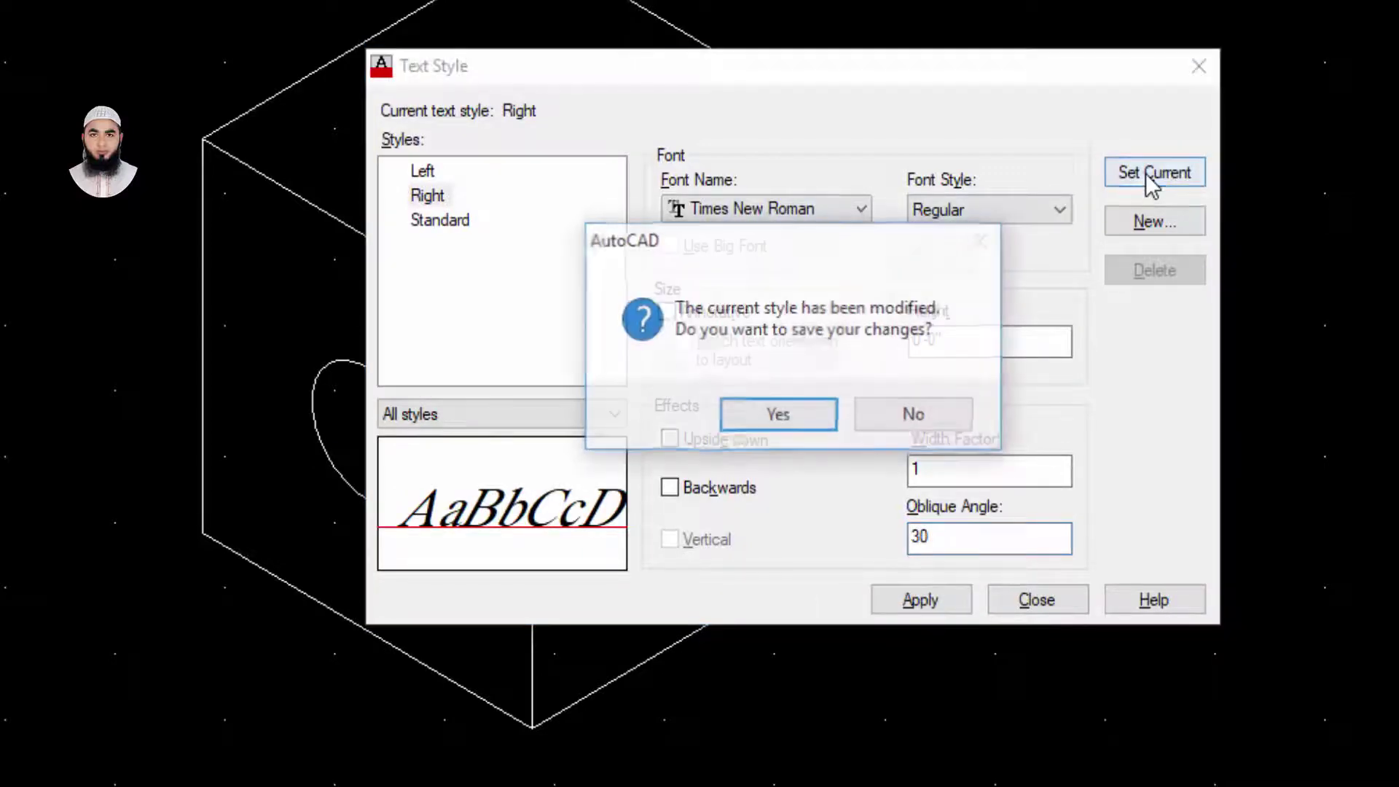
pyautogui.click(778, 417)
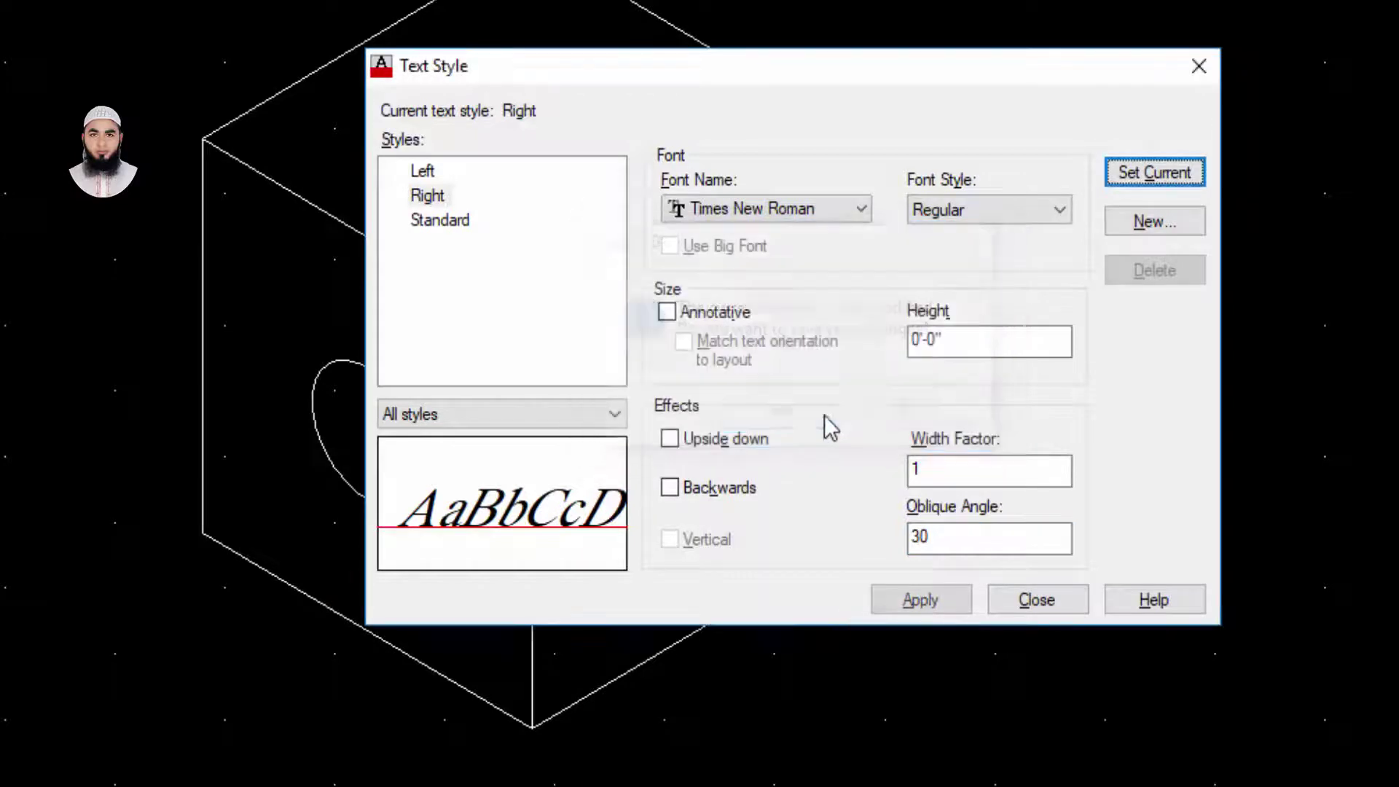
pyautogui.click(1050, 603)
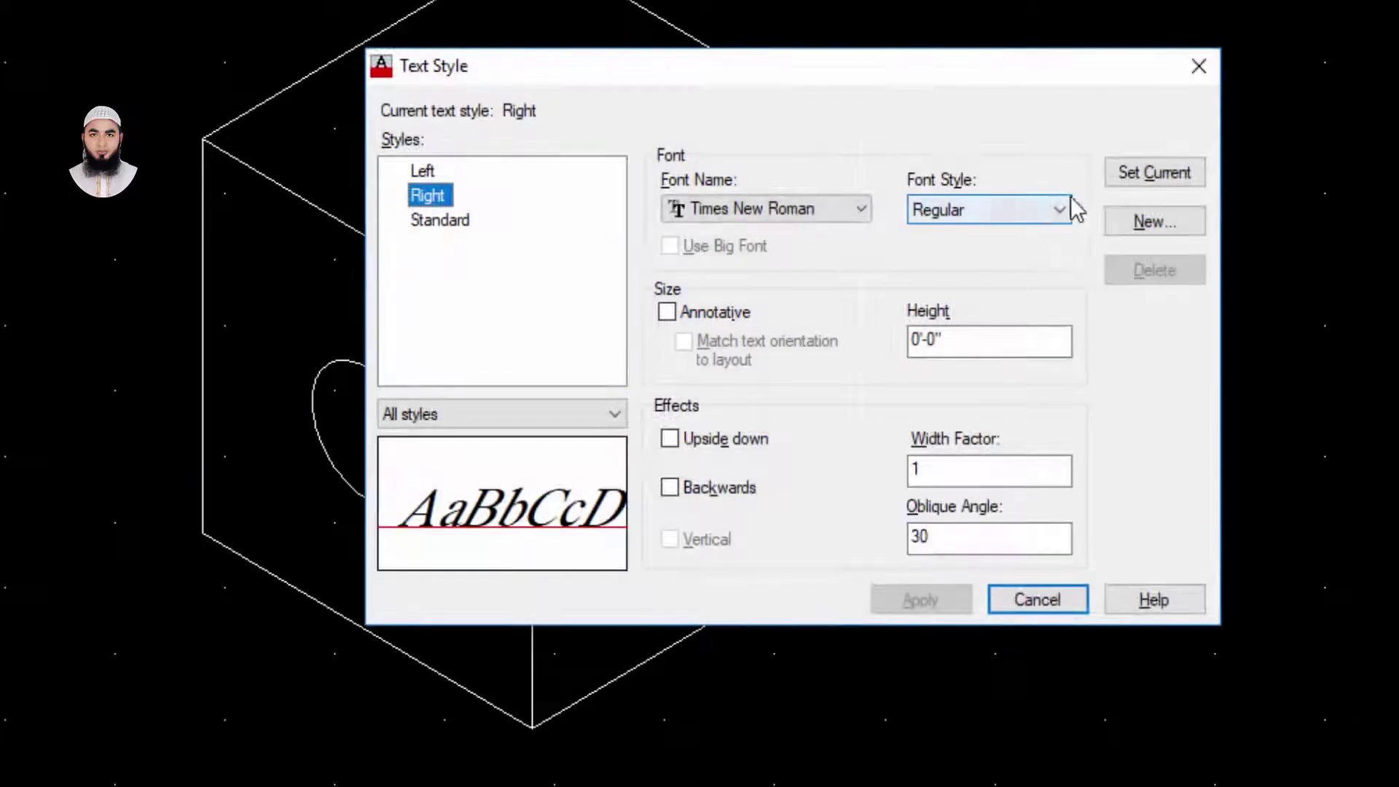
# Step: Create a Times New Roman text style named Top with 30° oblique angle and make it current
pyautogui.click(1151, 221)
pyautogui.write('Top')
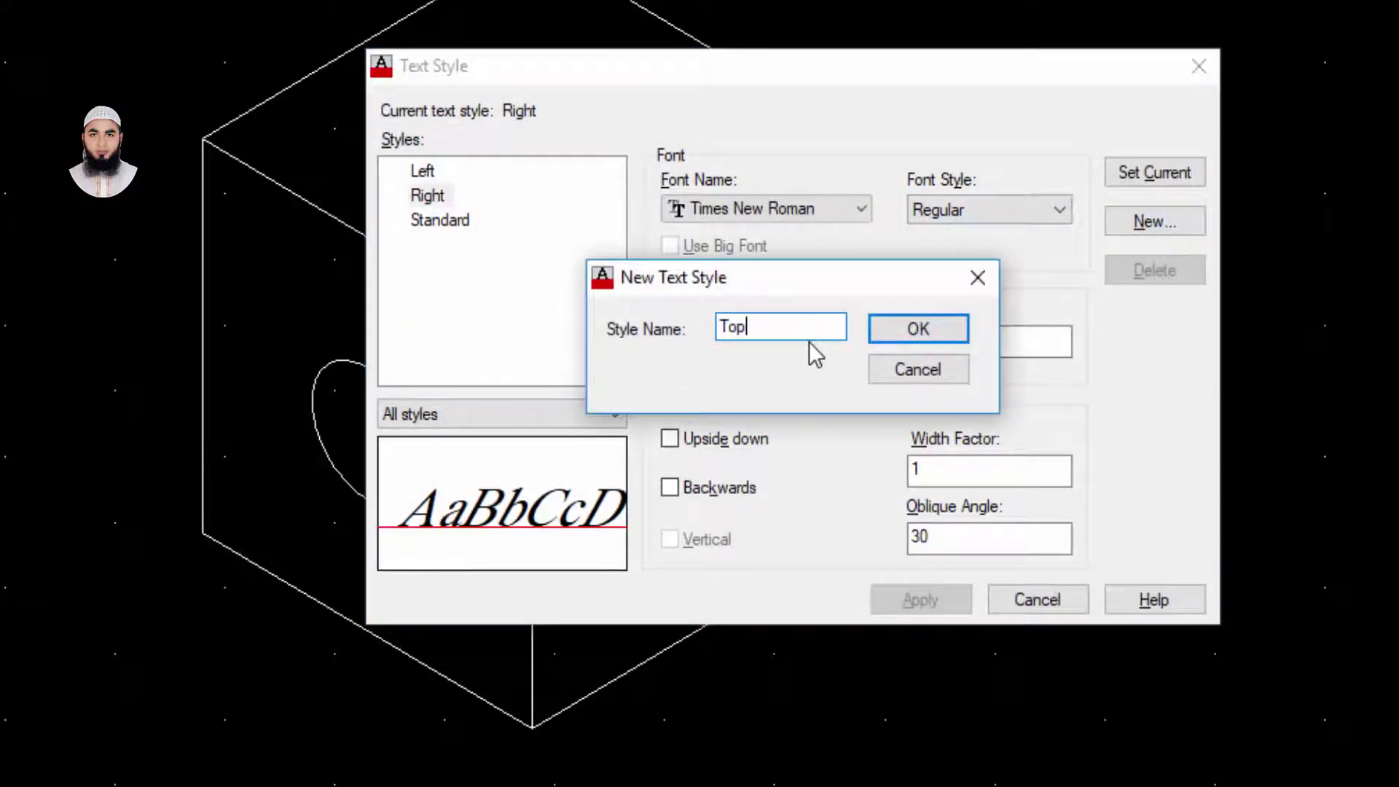
pyautogui.click(954, 343)
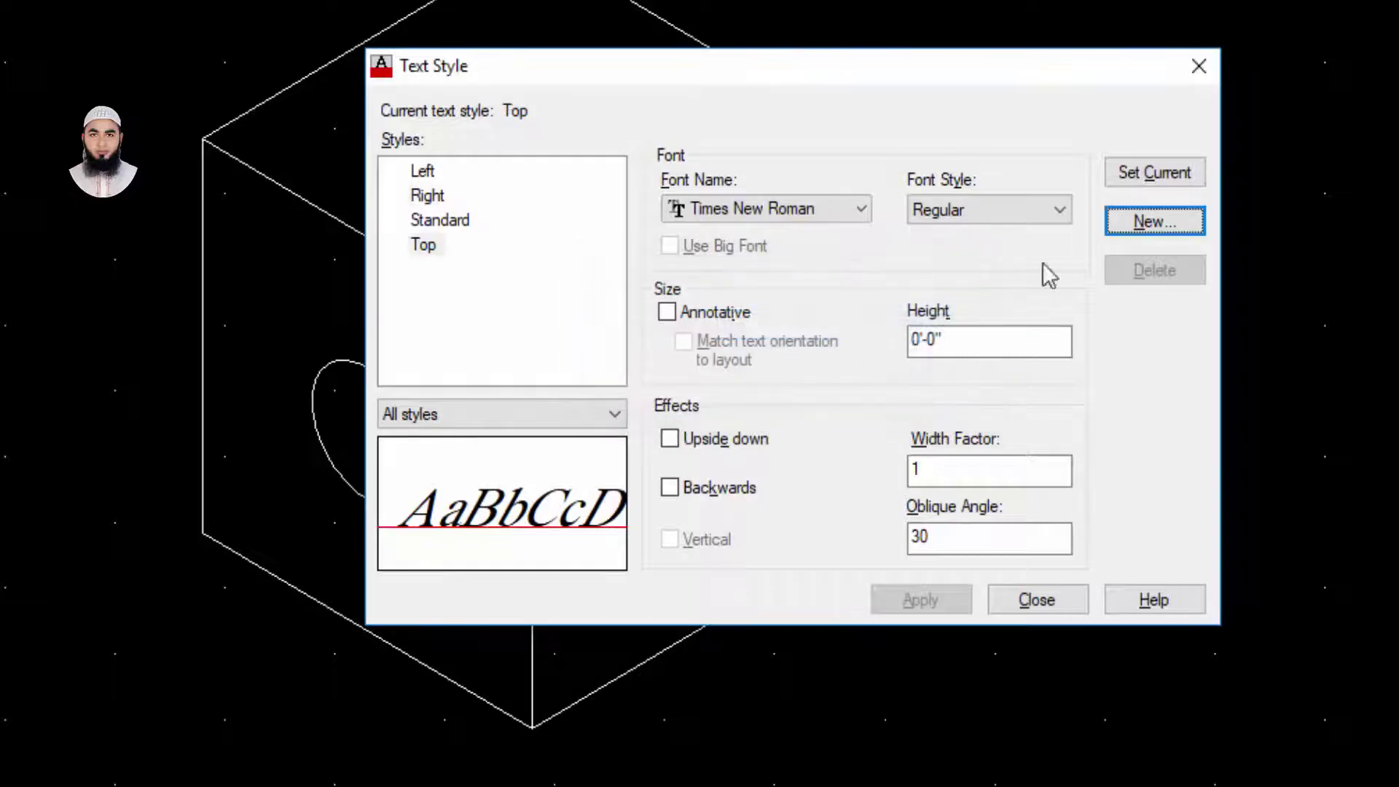
pyautogui.doubleClick(946, 548)
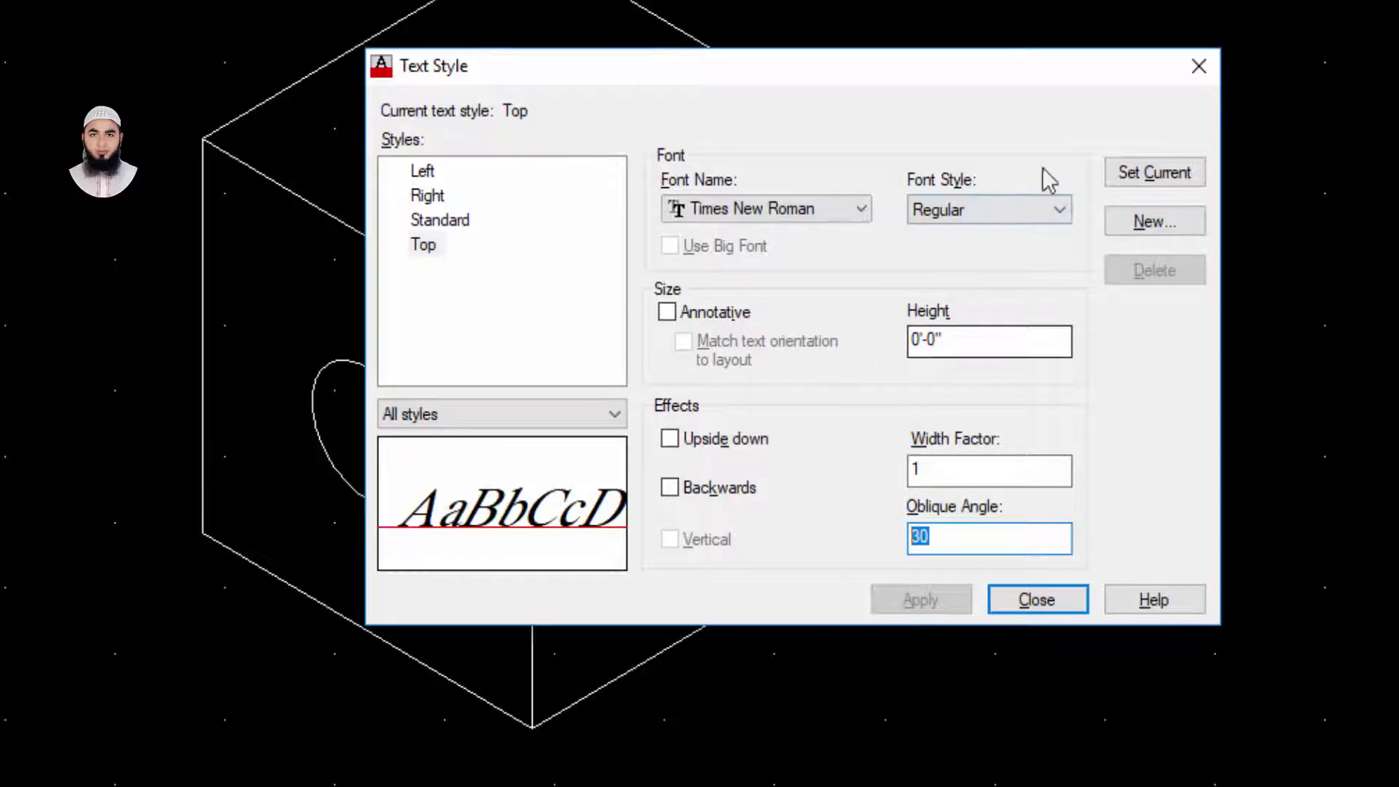
pyautogui.click(1054, 592)
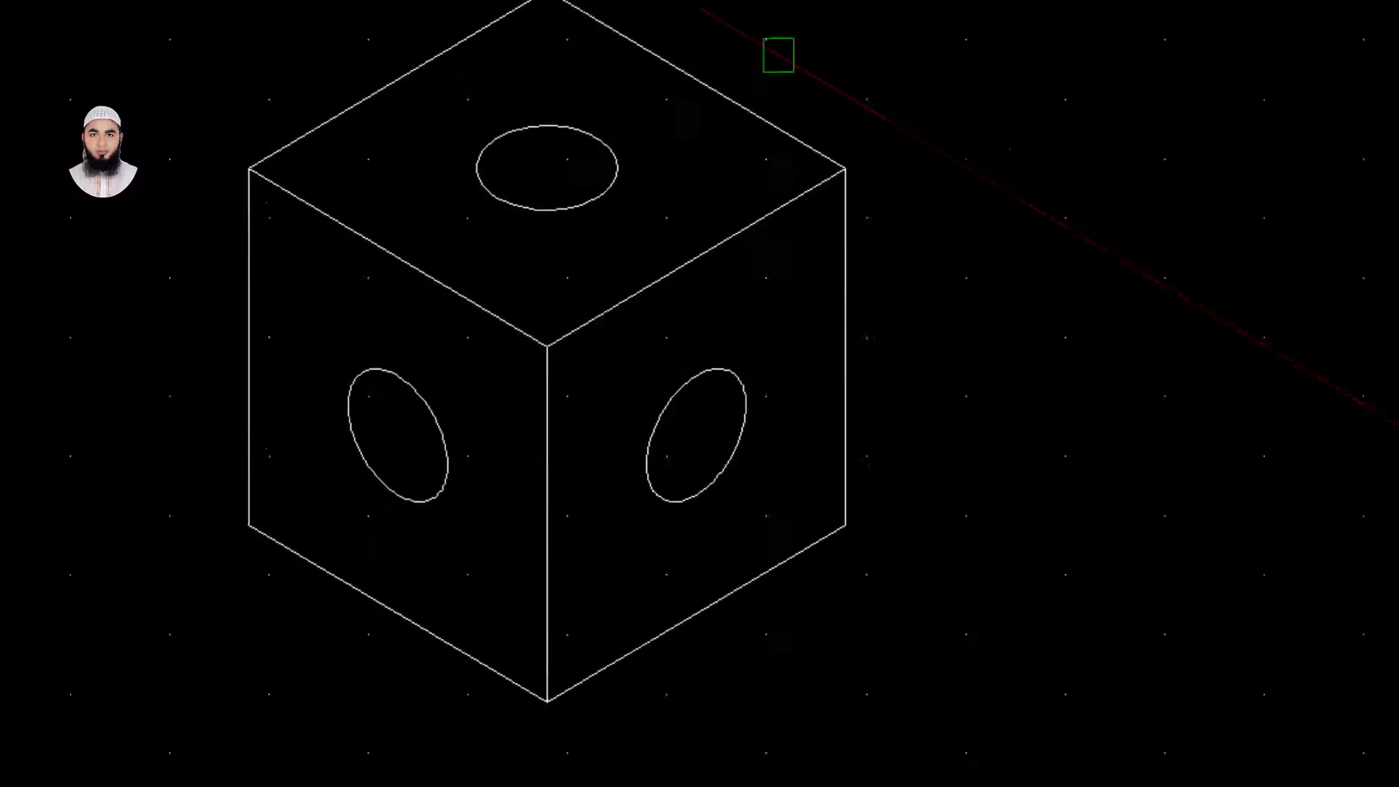
pyautogui.click(1071, 86)
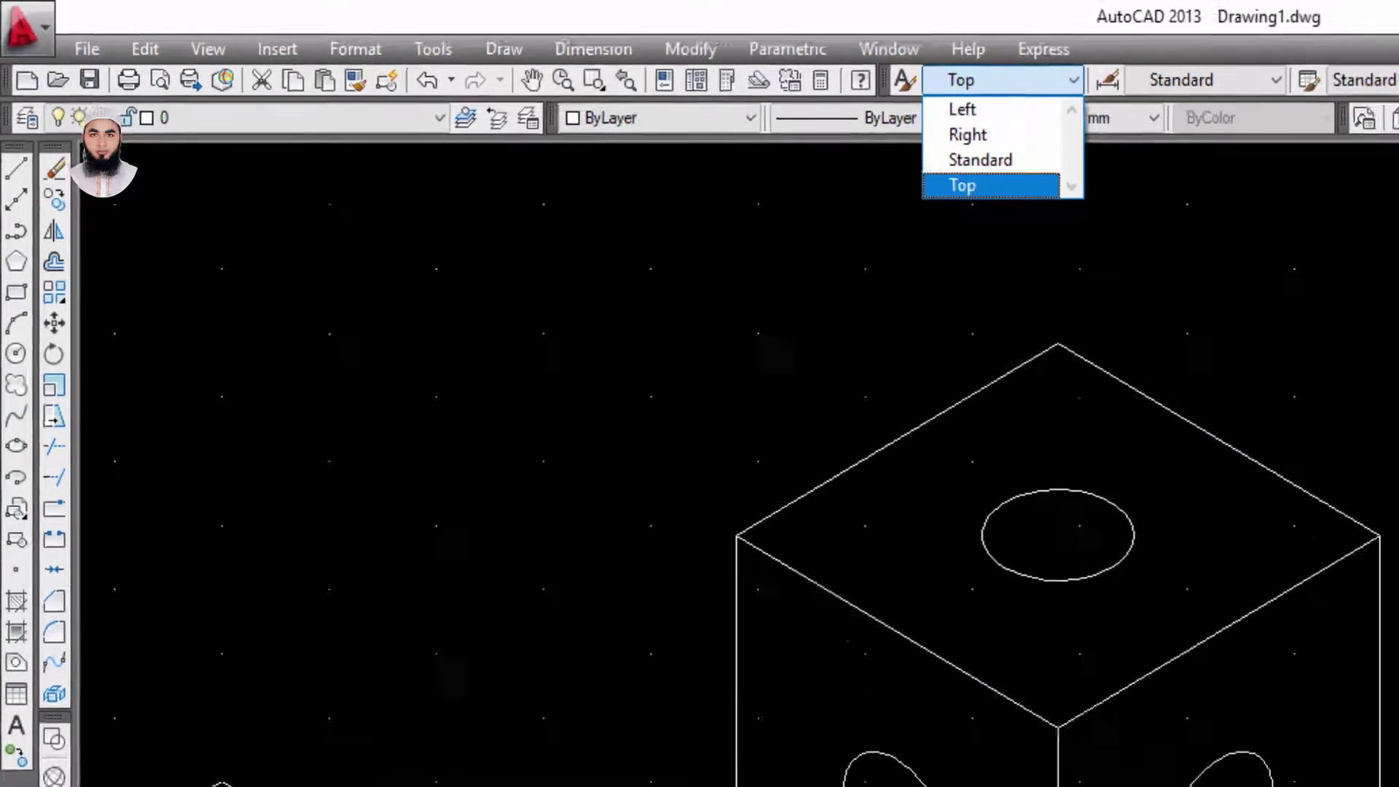
# Step: Write 'Top' at the top hole's centre, 0.5" high, rotated -30°
pyautogui.press('Escape')
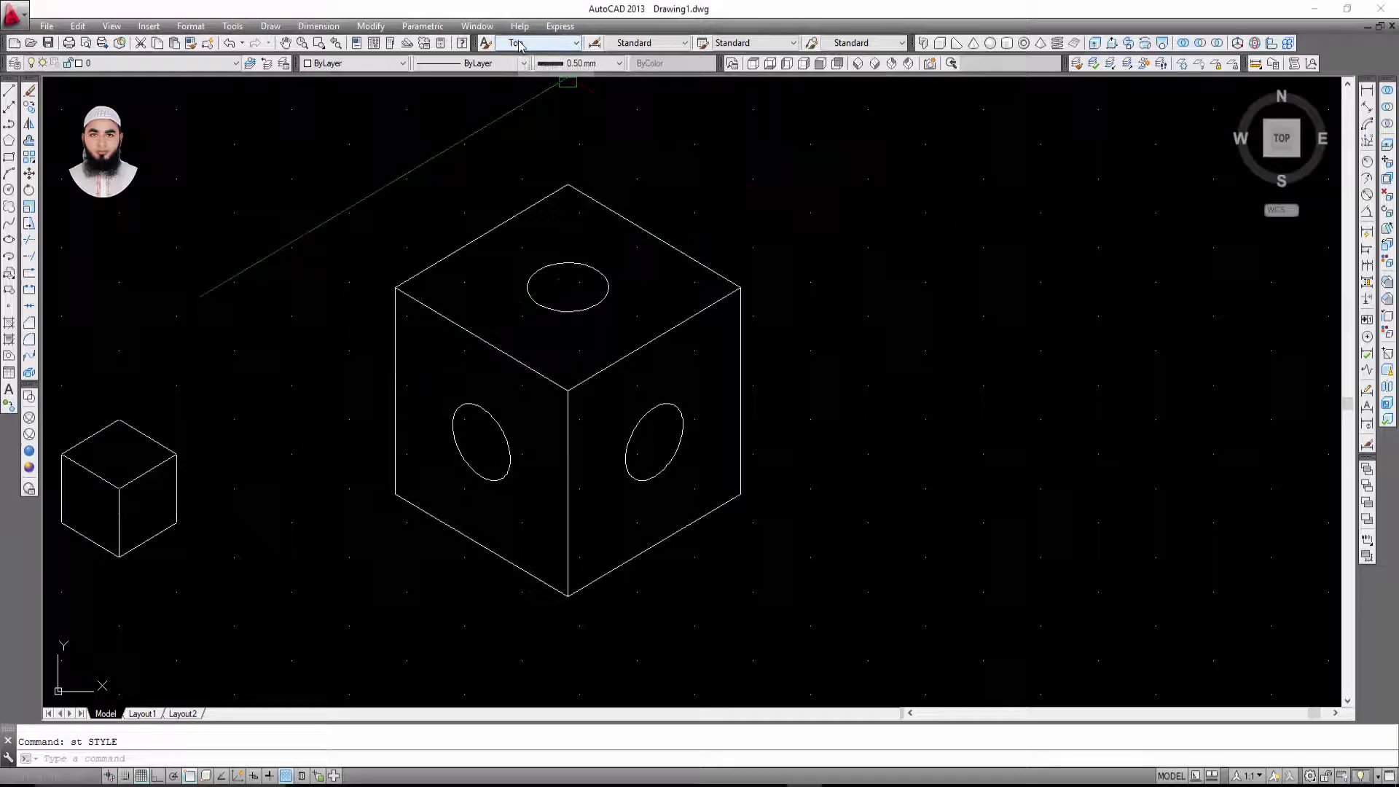
pyautogui.moveTo(568, 287); pyautogui.dragTo(537, 329, button='middle')
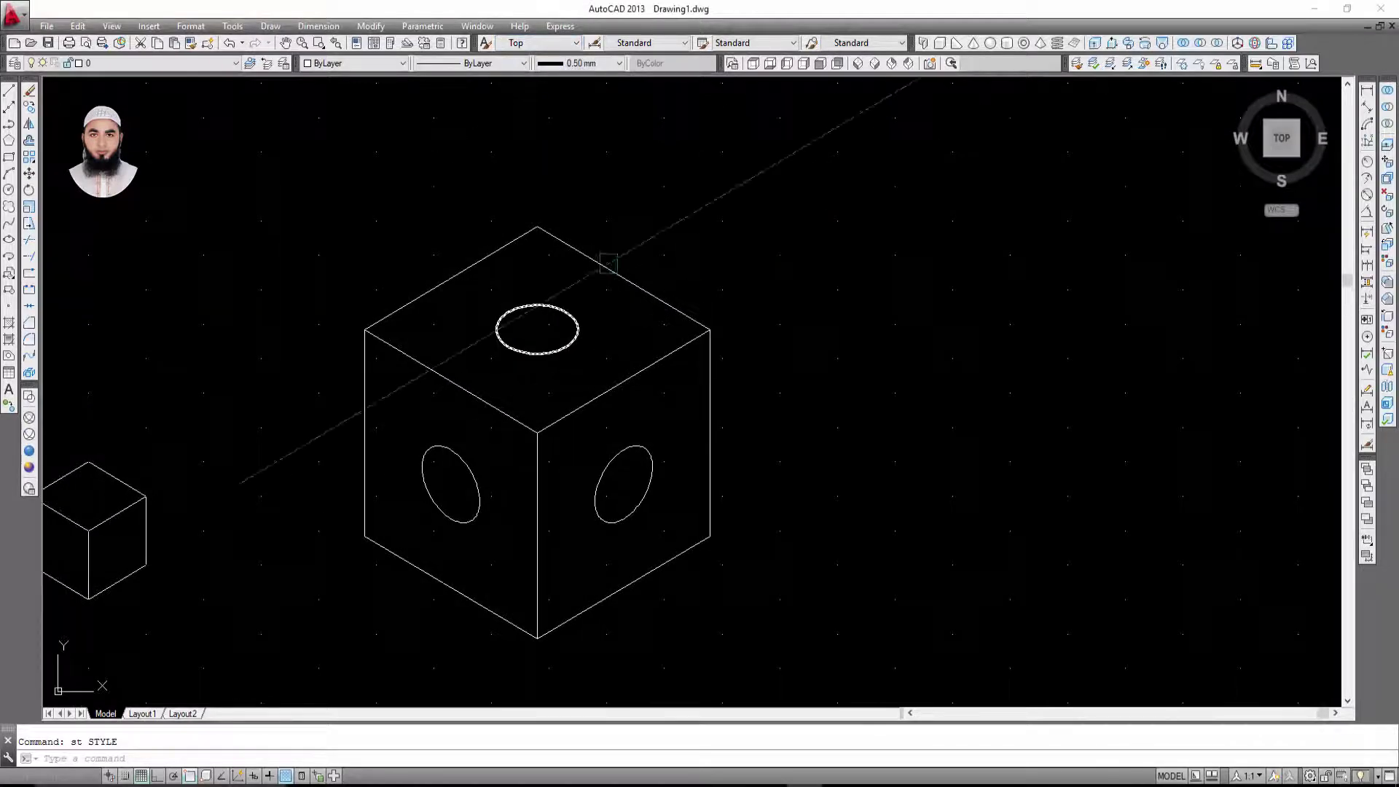
pyautogui.moveTo(659, 248); pyautogui.dragTo(665, 238, button='middle')
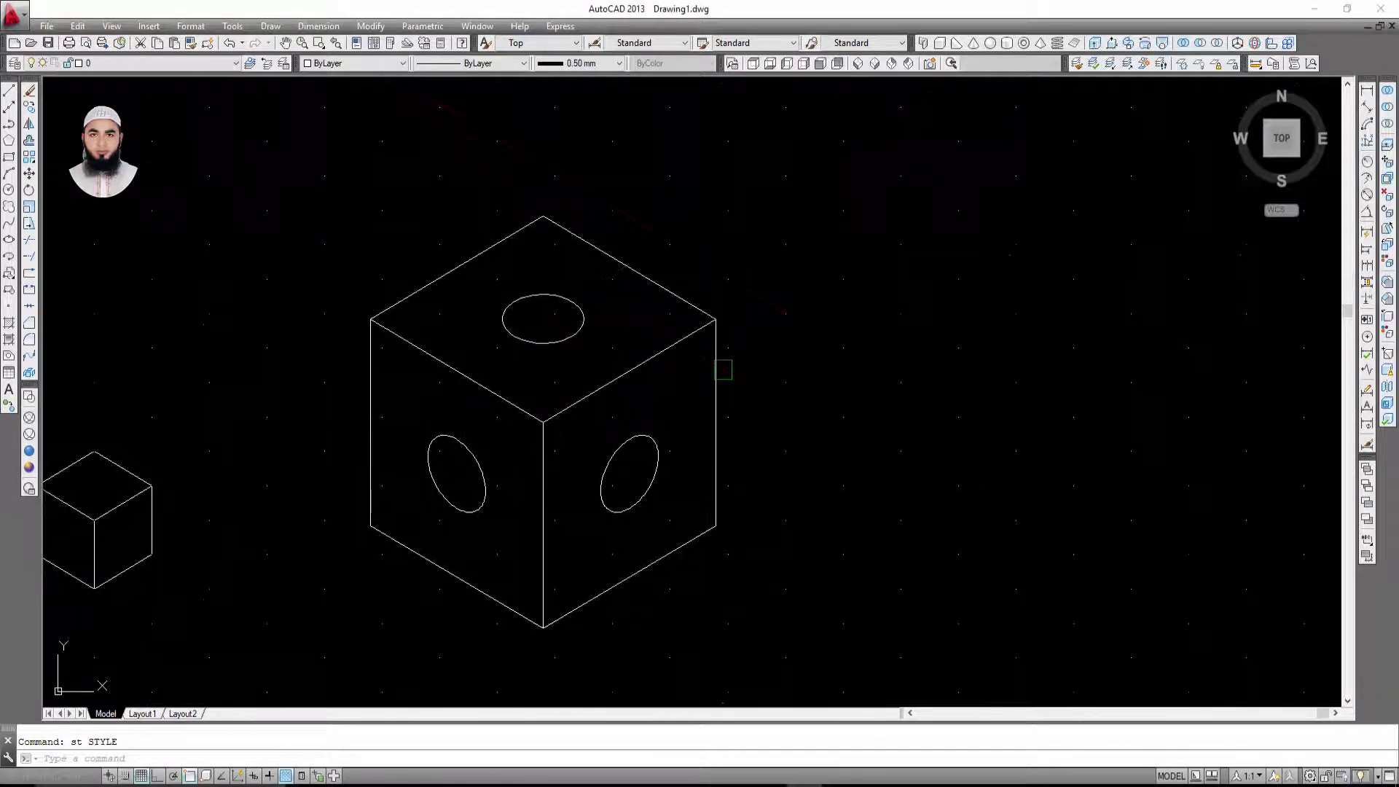
pyautogui.press('Escape')
pyautogui.scroll(2, 650, 358)
pyautogui.write('t')
pyautogui.press('Return')
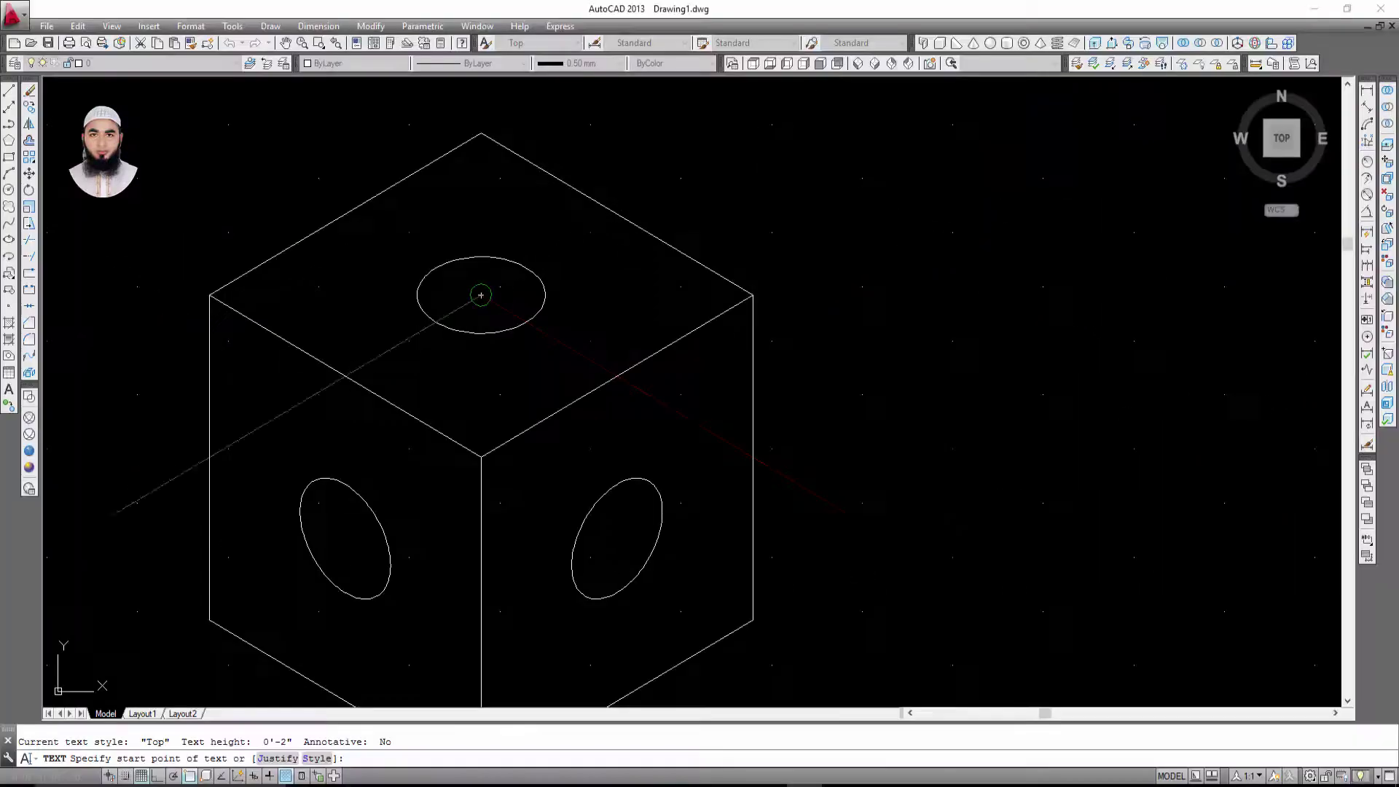
pyautogui.click(481, 295)
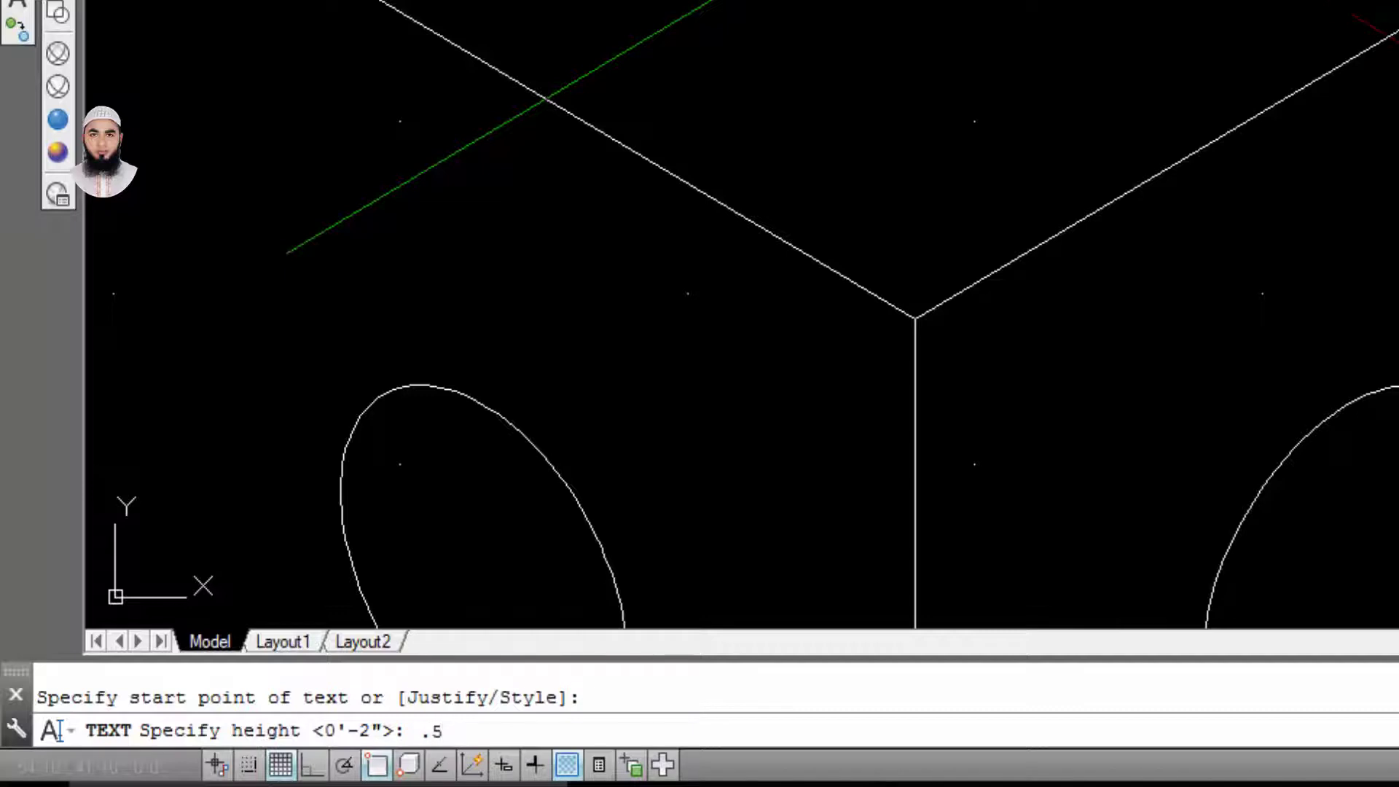
pyautogui.press('Return')
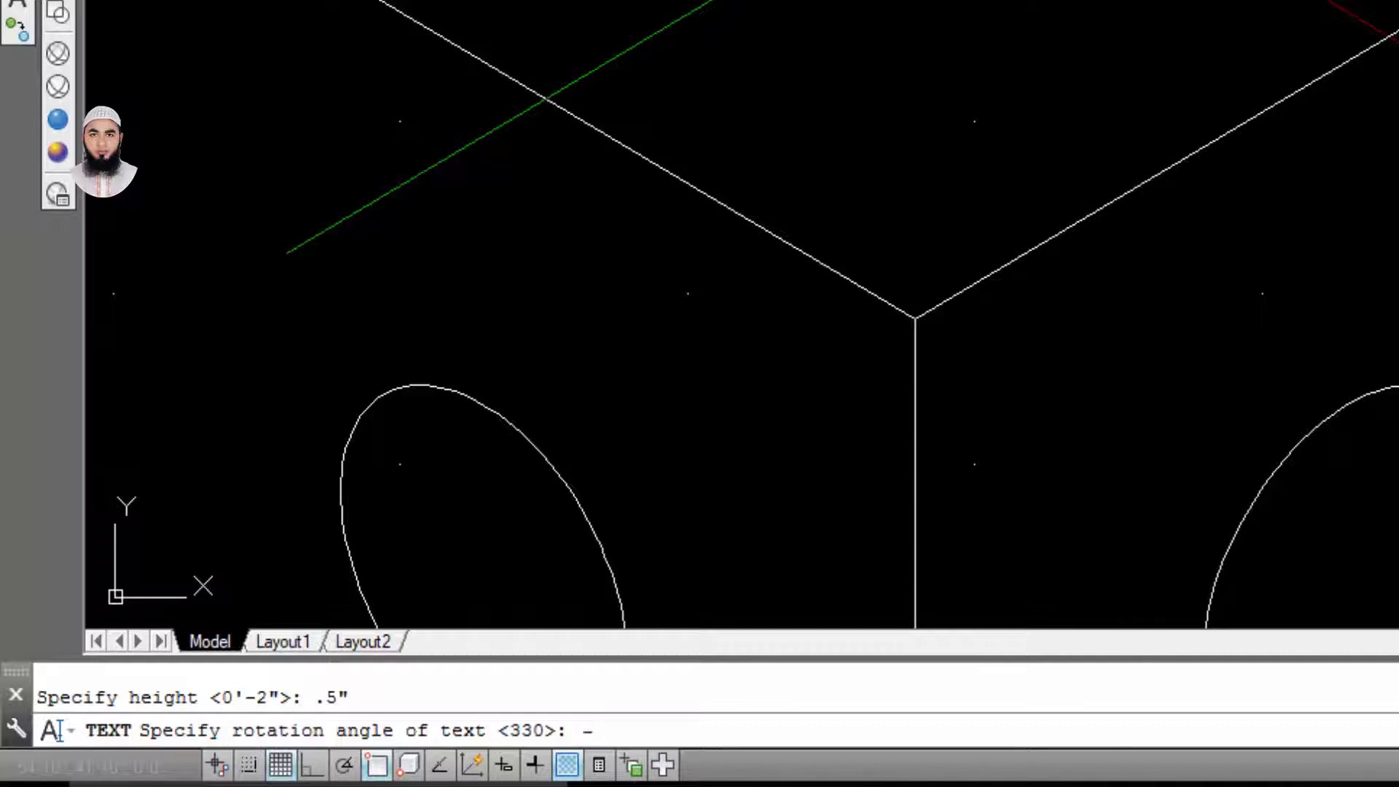
pyautogui.write('30')
pyautogui.press('Return')
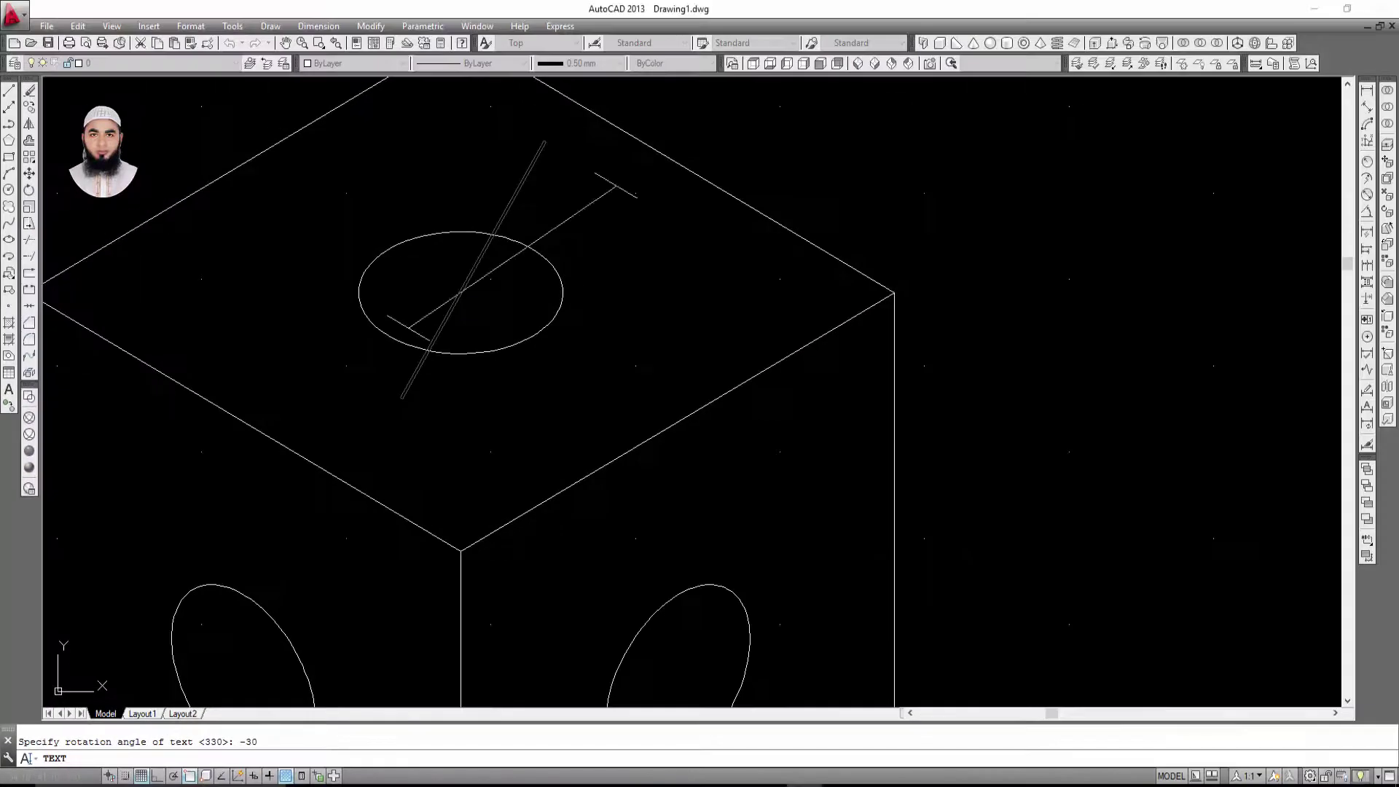
pyautogui.write('Top')
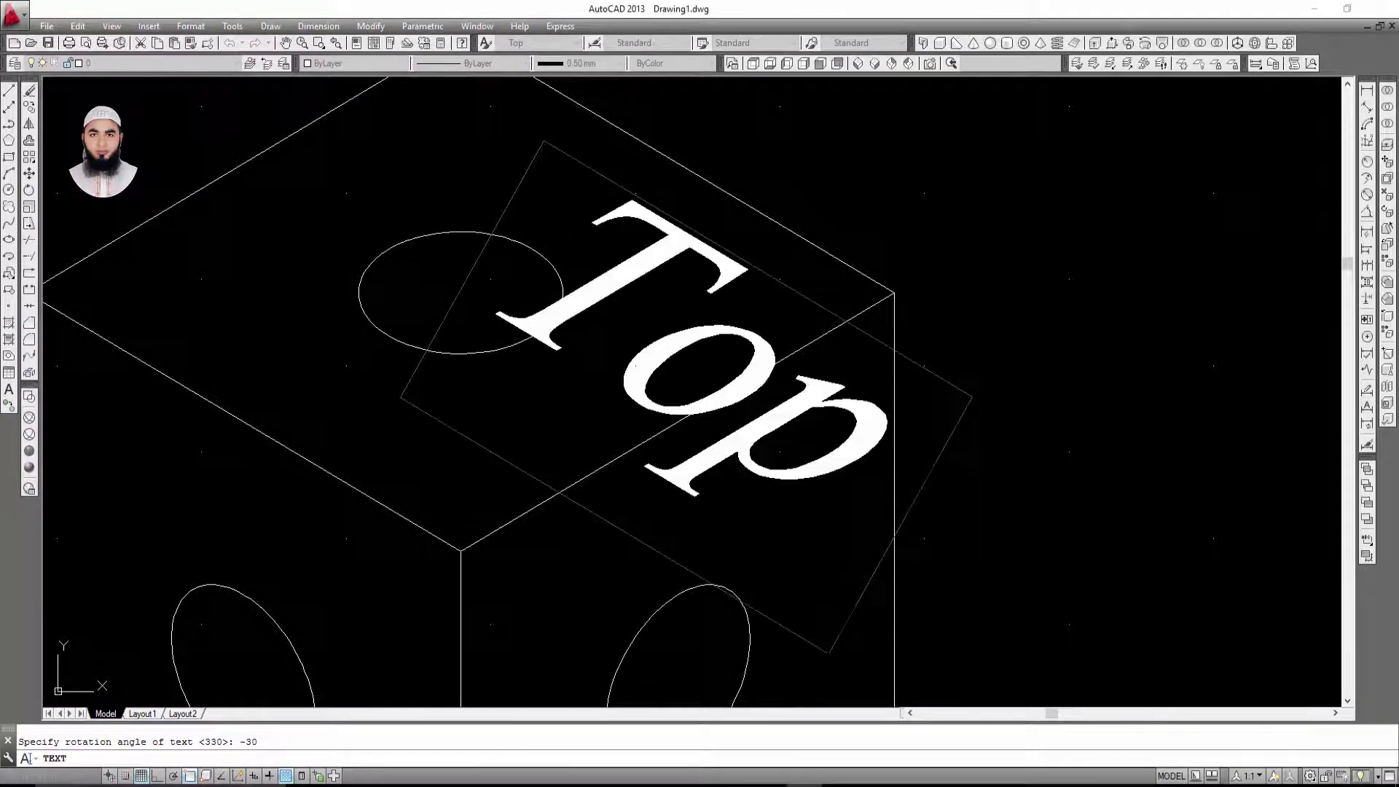
# Step: Finish the Top label, select it and try moving it, then cancel the move
pyautogui.click(956, 234)
pyautogui.press('Escape')
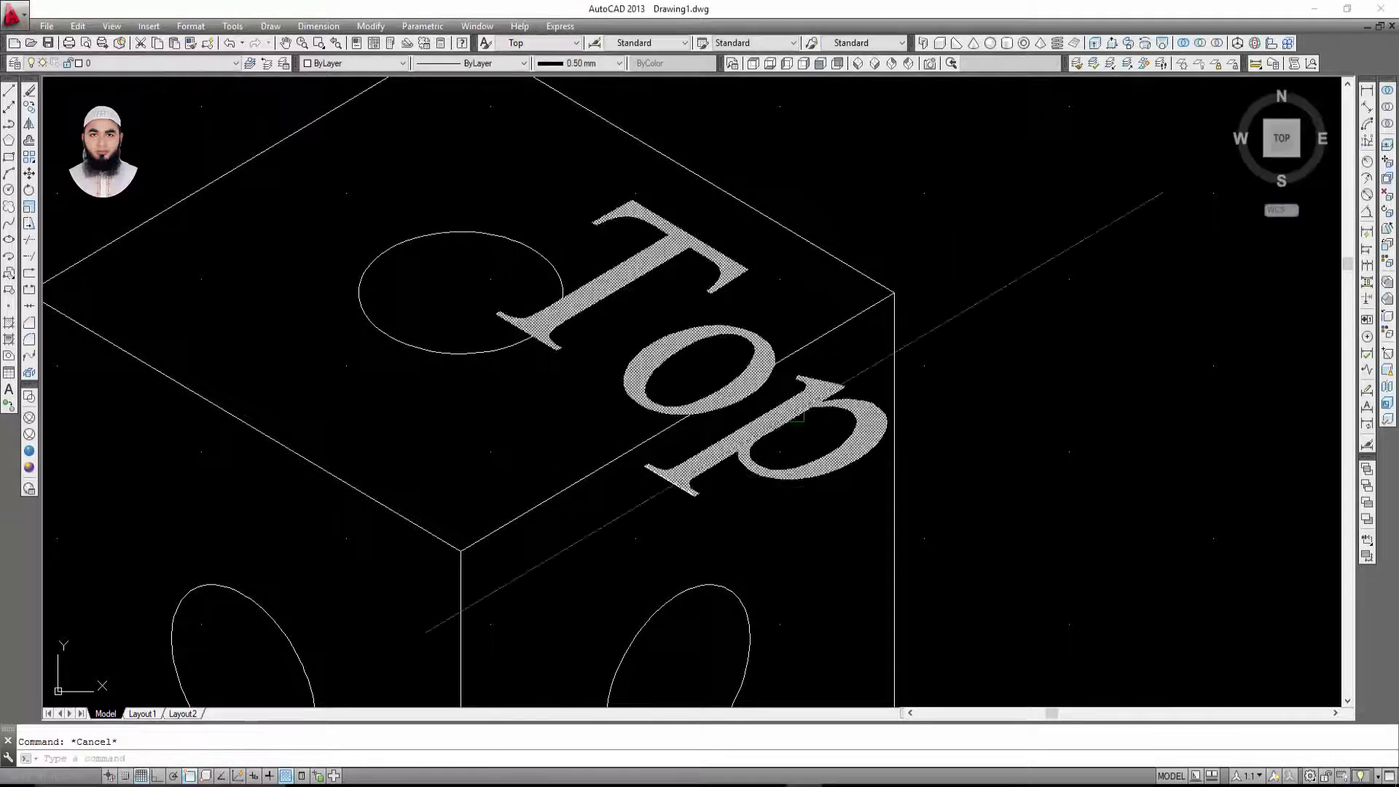
pyautogui.scroll(-3, 772, 453)
pyautogui.click(750, 459)
pyautogui.click(833, 462)
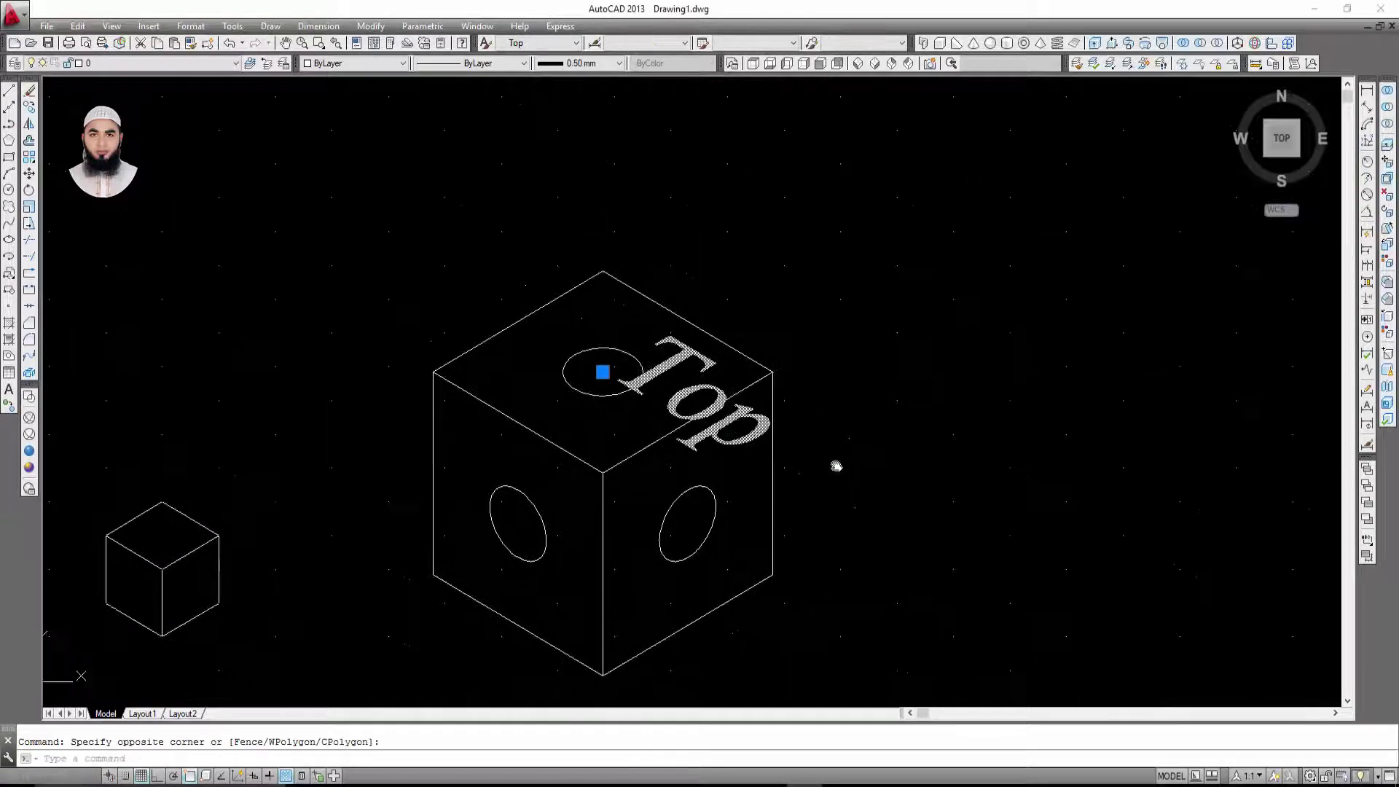
pyautogui.write('m')
pyautogui.press('Return')
pyautogui.click(944, 546)
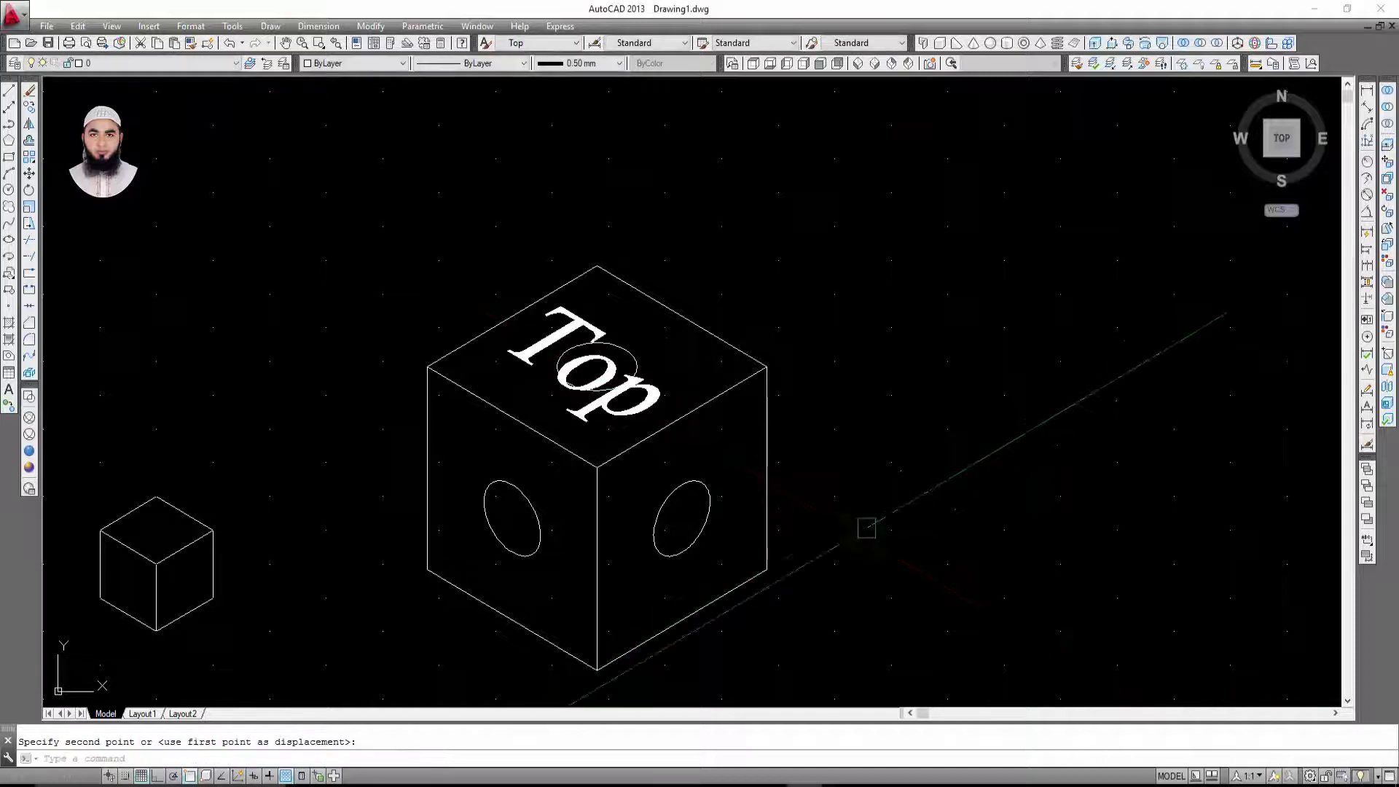
pyautogui.press('Escape')
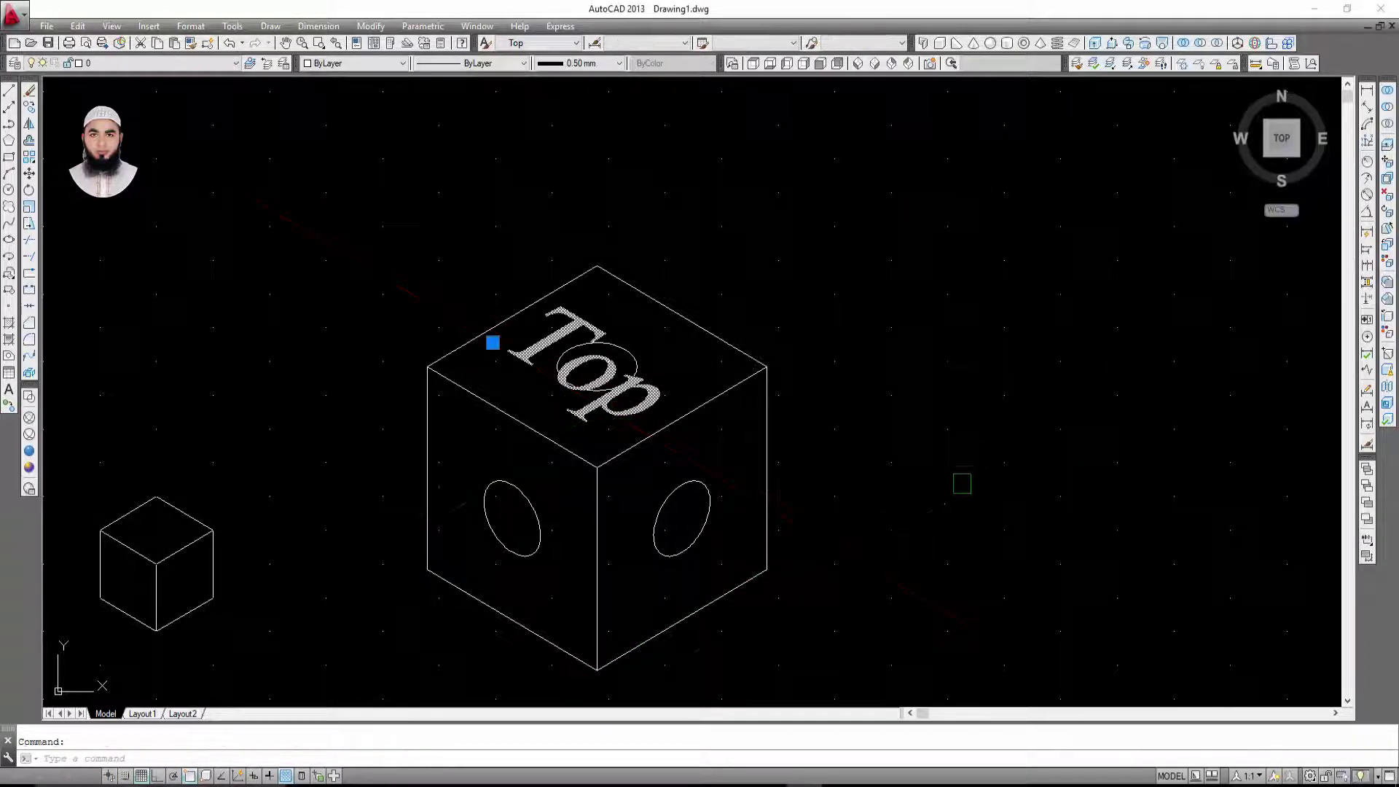
# Step: Attempt to move the Top label again while panning, then cancel
pyautogui.write('m')
pyautogui.press('Return')
pyautogui.click(947, 492)
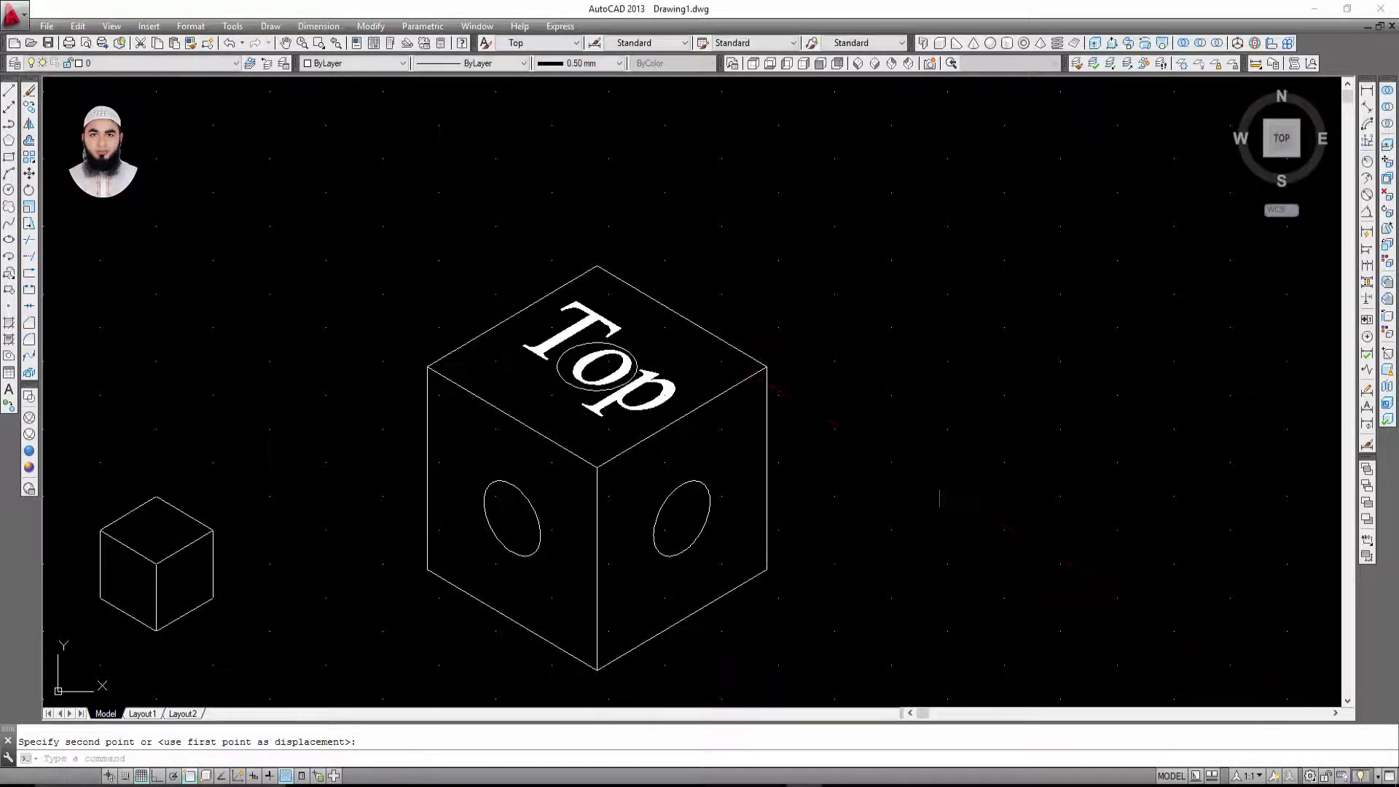
pyautogui.moveTo(828, 390)
pyautogui.mouseDown(button='middle')
pyautogui.moveTo(818, 484)
pyautogui.moveTo(918, 371)
pyautogui.mouseUp(button='middle')
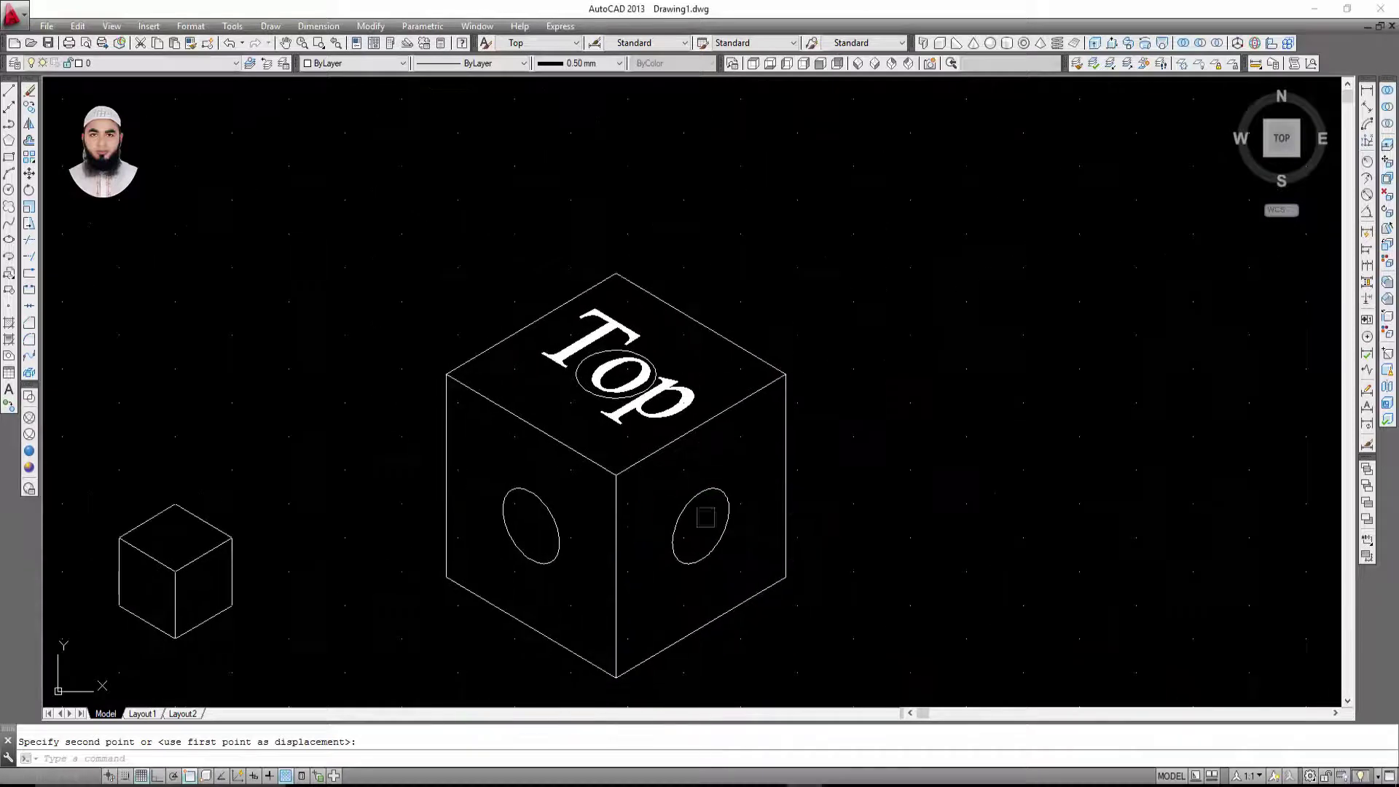
pyautogui.moveTo(706, 517); pyautogui.dragTo(712, 478, button='middle')
pyautogui.press('Escape')
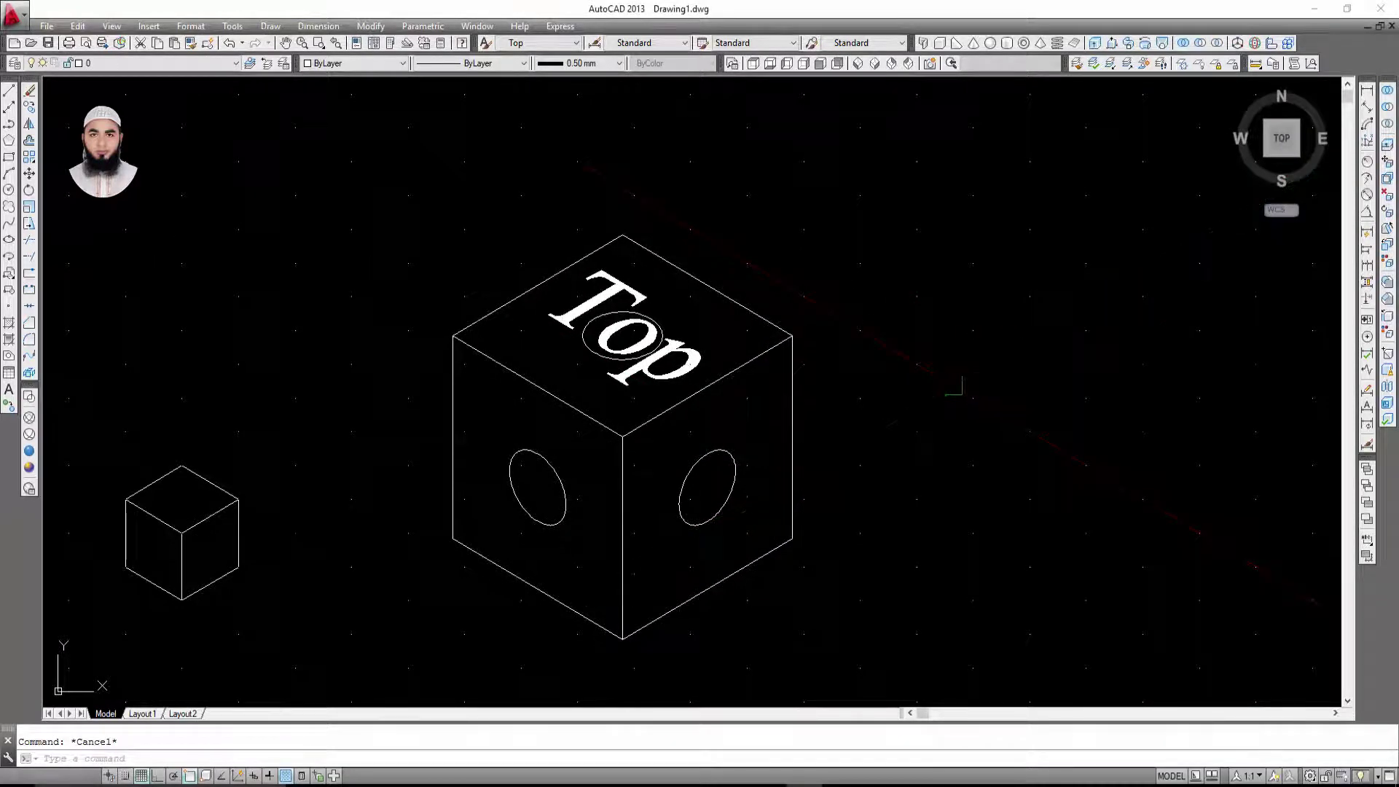
# Step: Cycle to the left isoplane with F5 and make the Left text style current
pyautogui.press('F5')
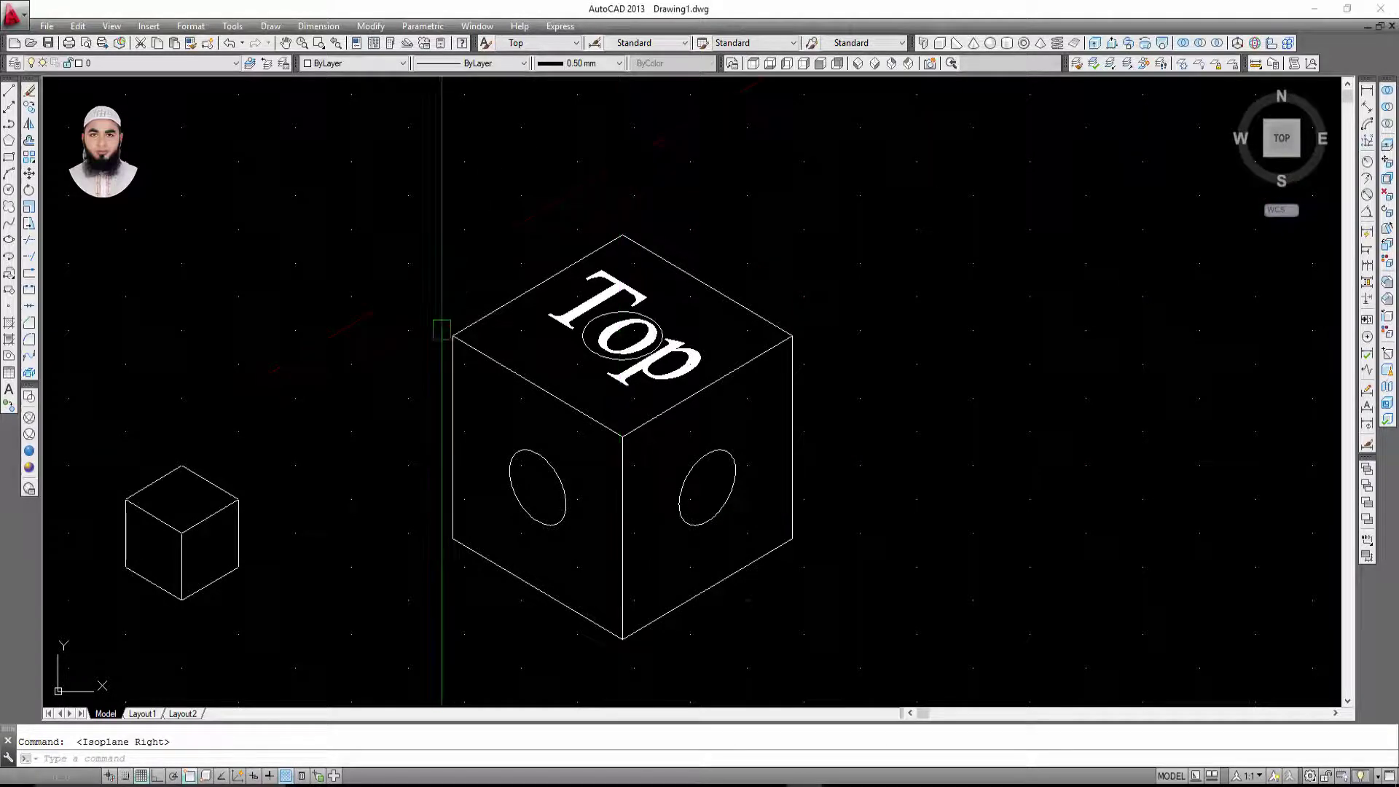
pyautogui.press('F5')
pyautogui.moveTo(518, 462); pyautogui.dragTo(496, 468, button='middle')
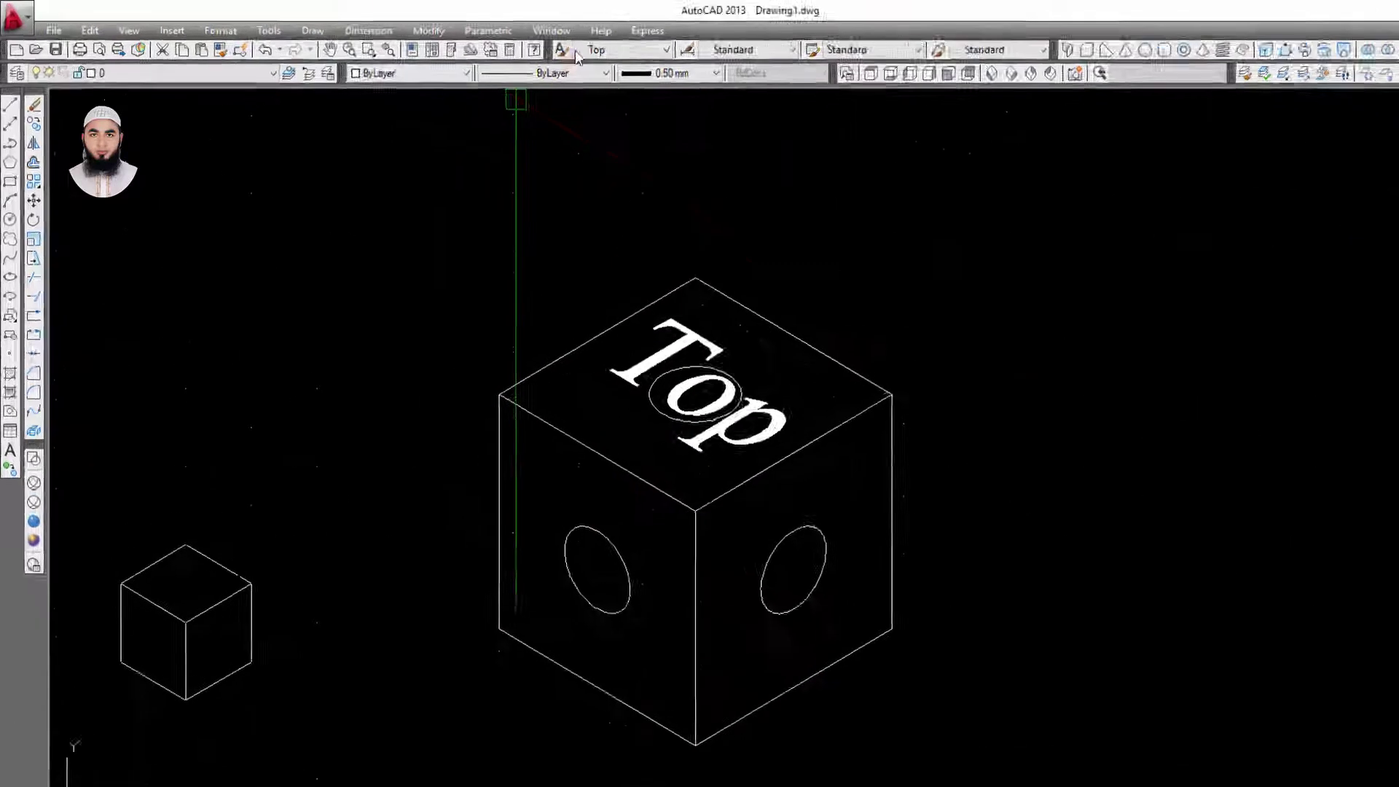
pyautogui.click(540, 43)
pyautogui.click(916, 109)
pyautogui.write('TEXTSTYLE')
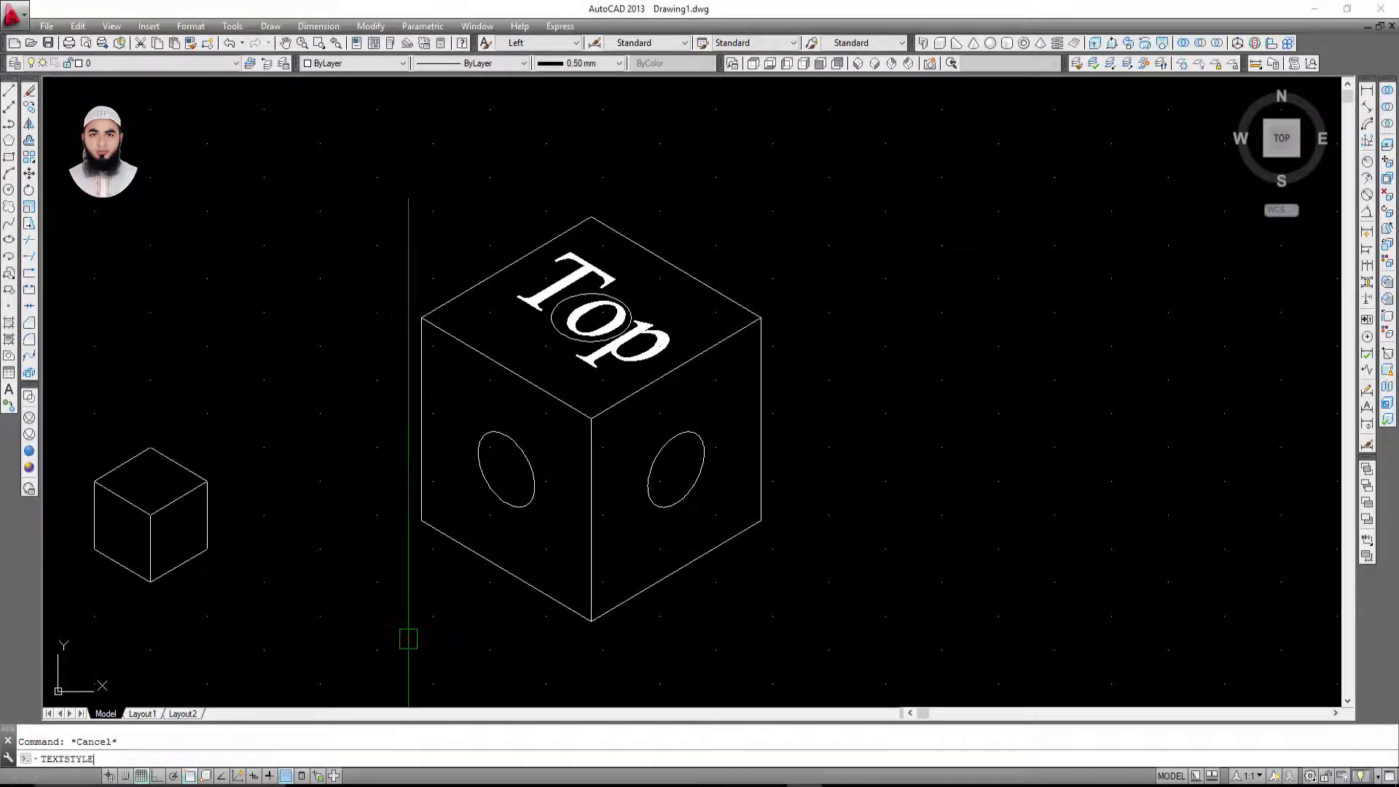
# Step: Write 'Left' at the left hole's centre, height .5, rotated -30°
pyautogui.press('BackSpace')
pyautogui.press('BackSpace')
pyautogui.press('BackSpace')
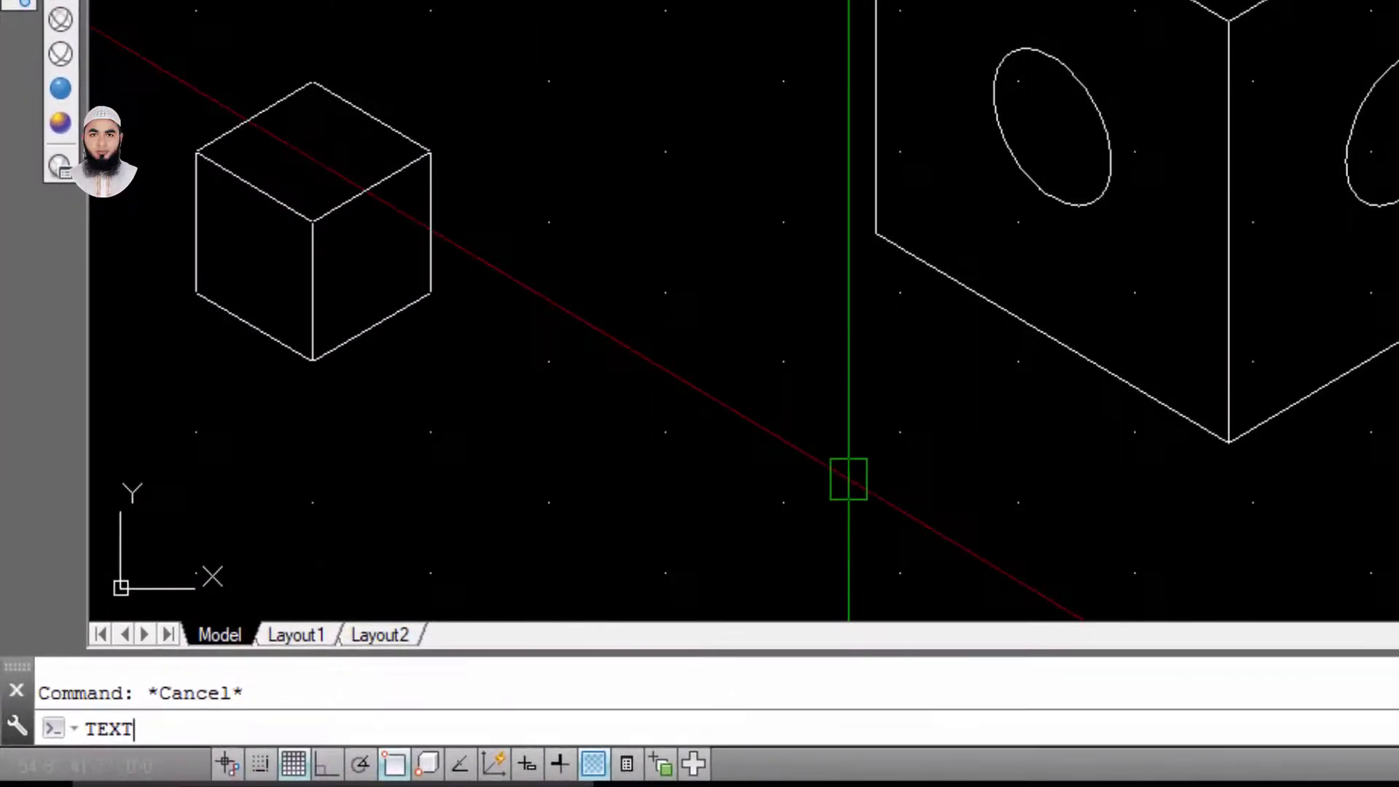
pyautogui.press('Return')
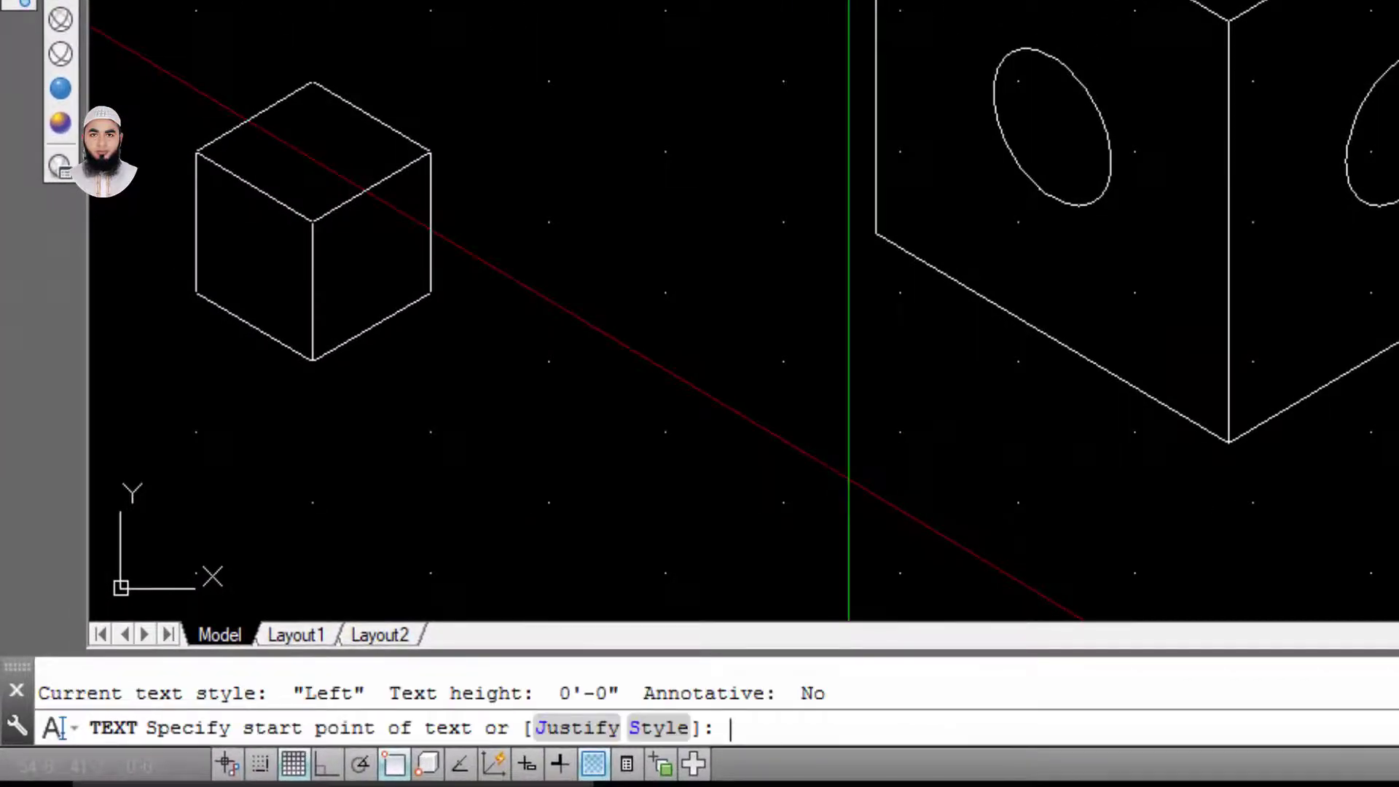
pyautogui.click(1051, 128)
pyautogui.write('.5')
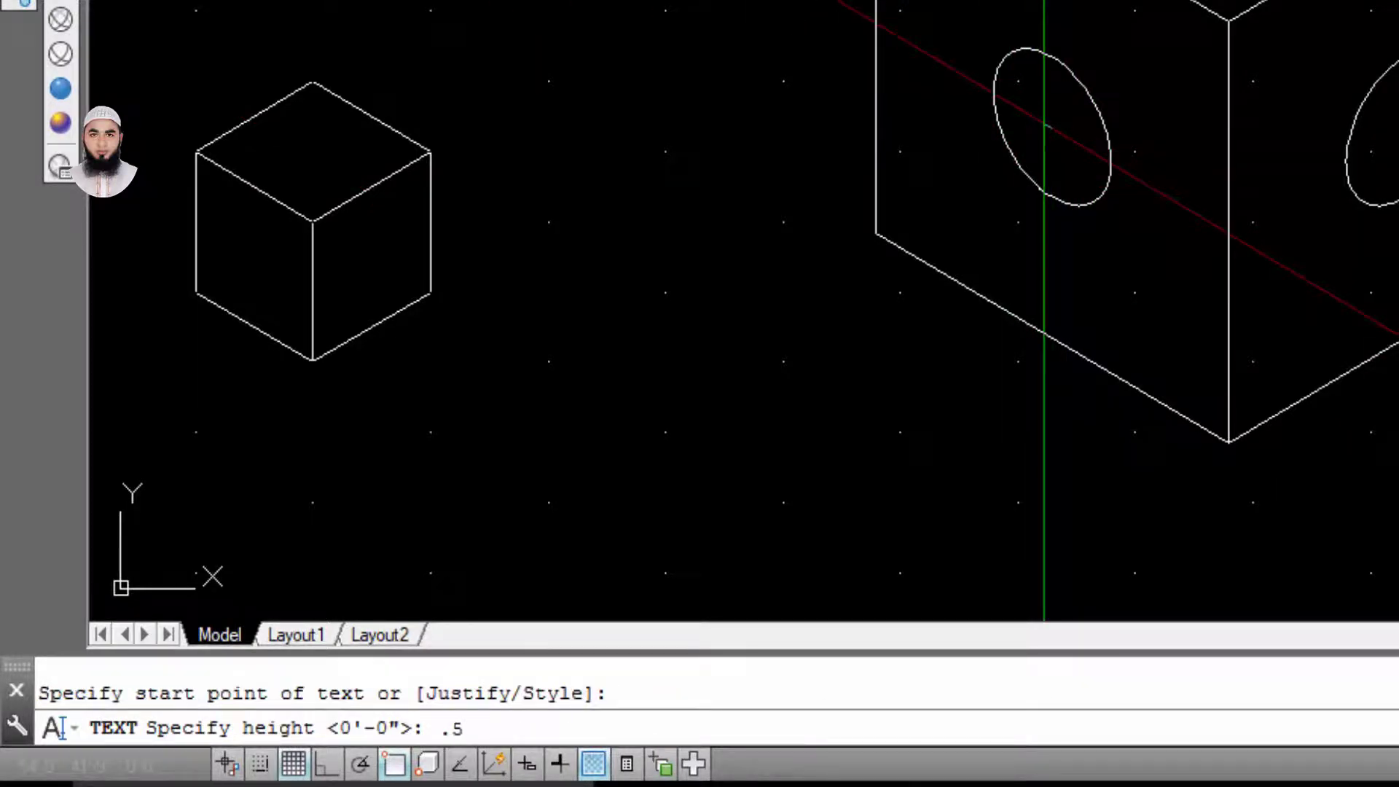
pyautogui.press('Return')
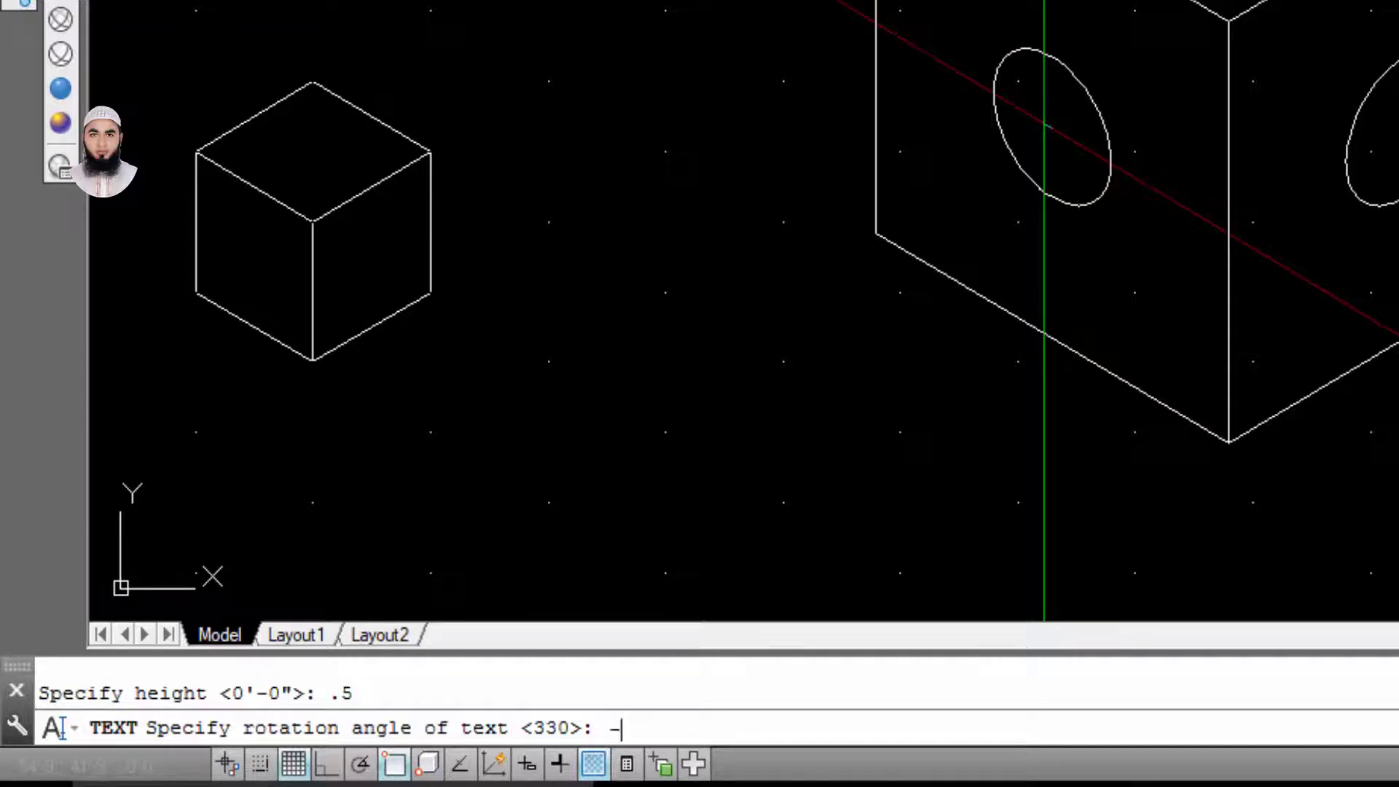
pyautogui.press('Return')
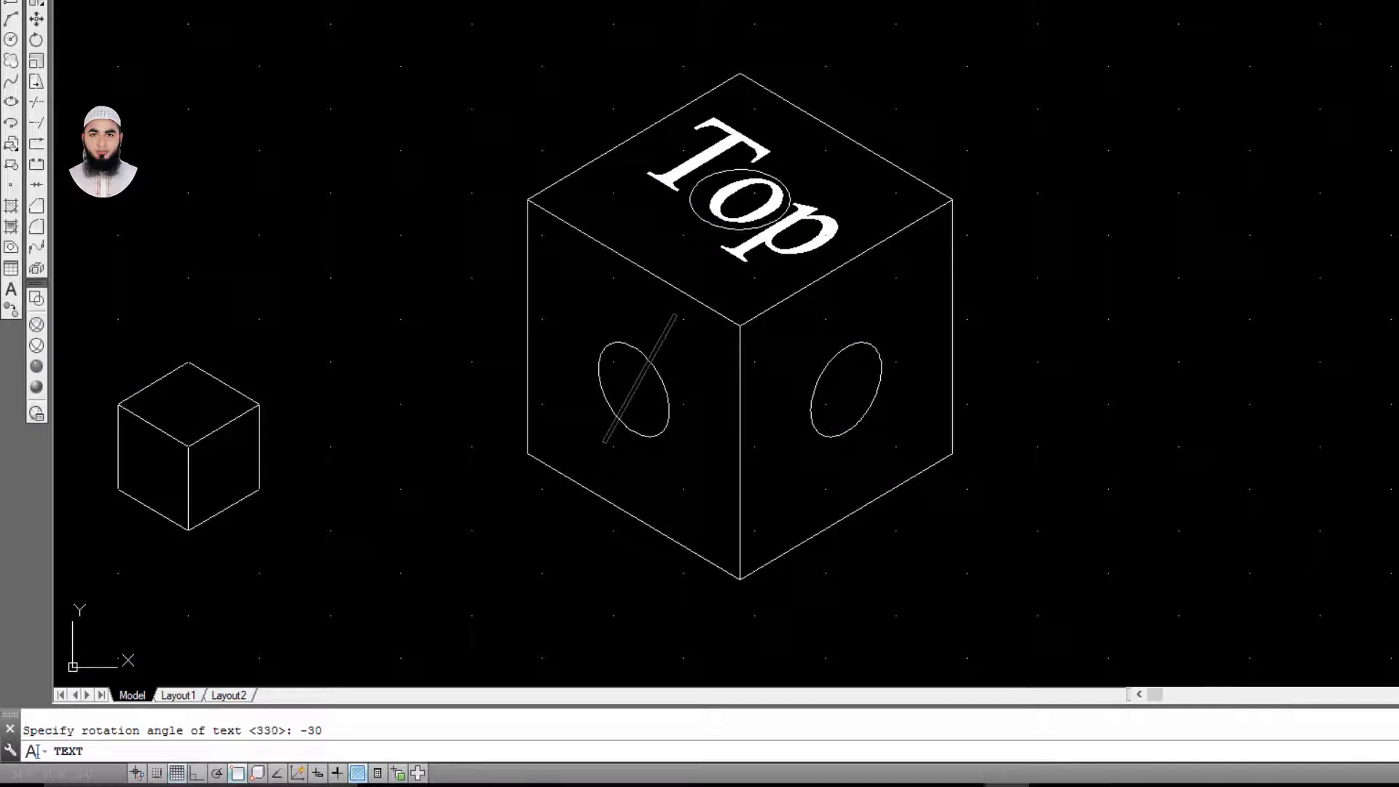
pyautogui.write('Left')
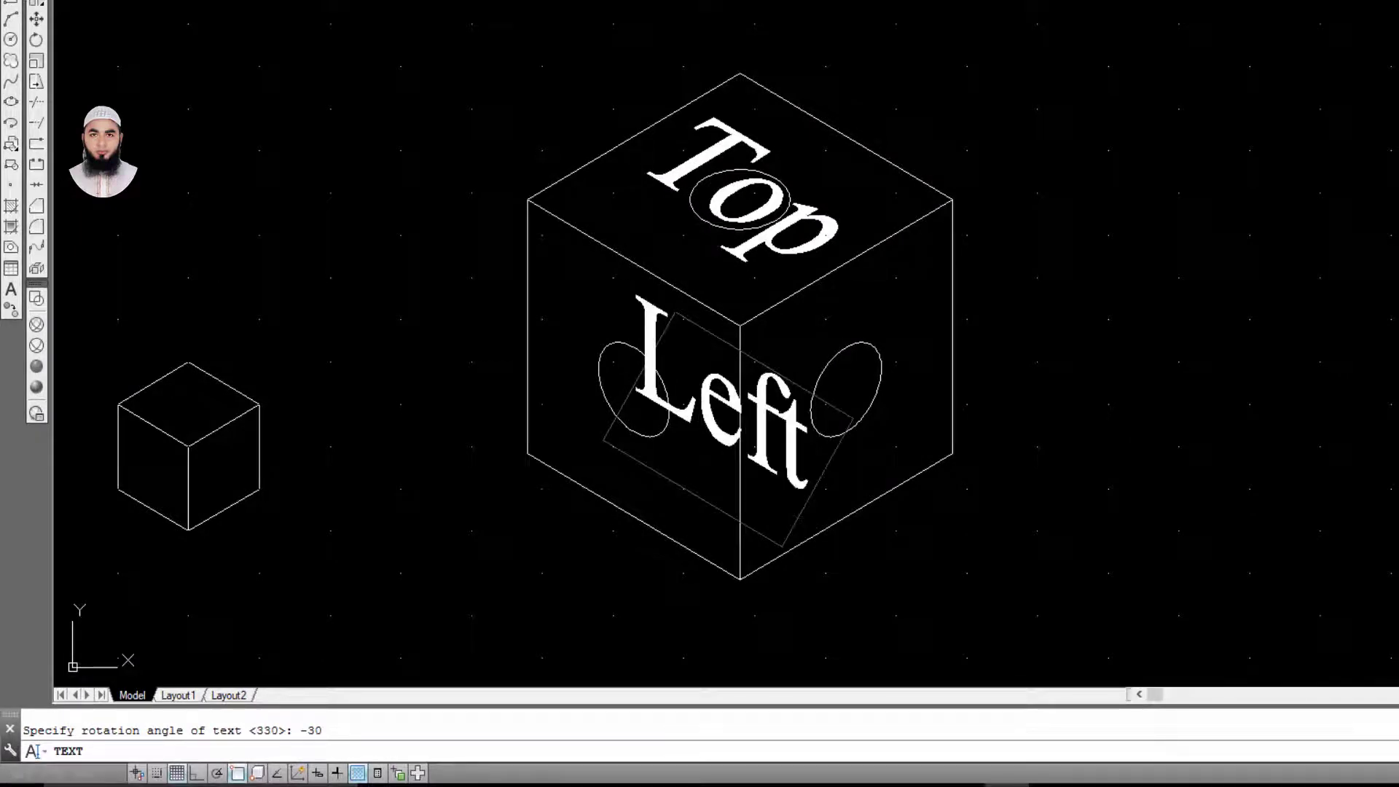
pyautogui.press('Escape')
# Step: Move the Left label lower on the cube's left face
pyautogui.click(772, 408)
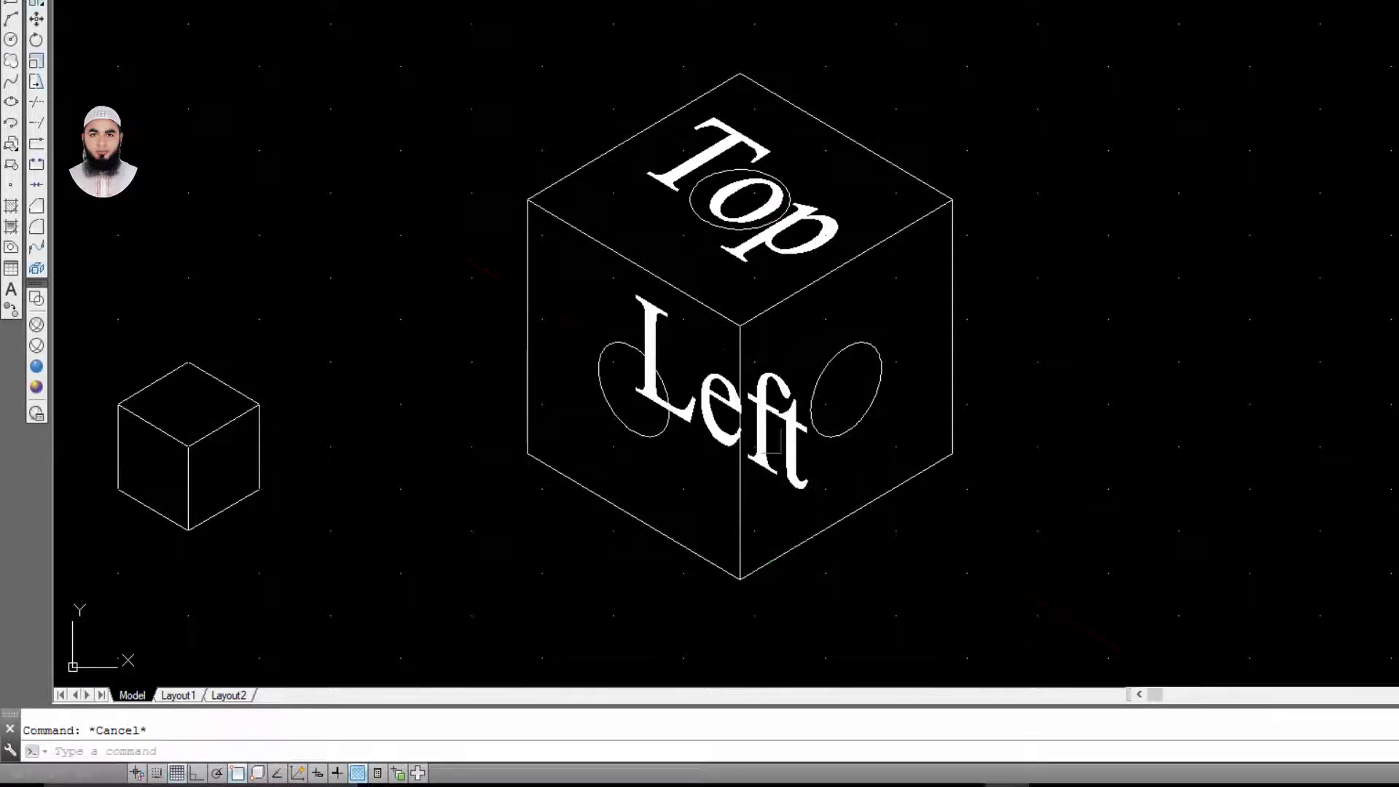
pyautogui.moveTo(931, 519); pyautogui.dragTo(974, 447, button='middle')
pyautogui.write('m')
pyautogui.press('Return')
pyautogui.click(1139, 514)
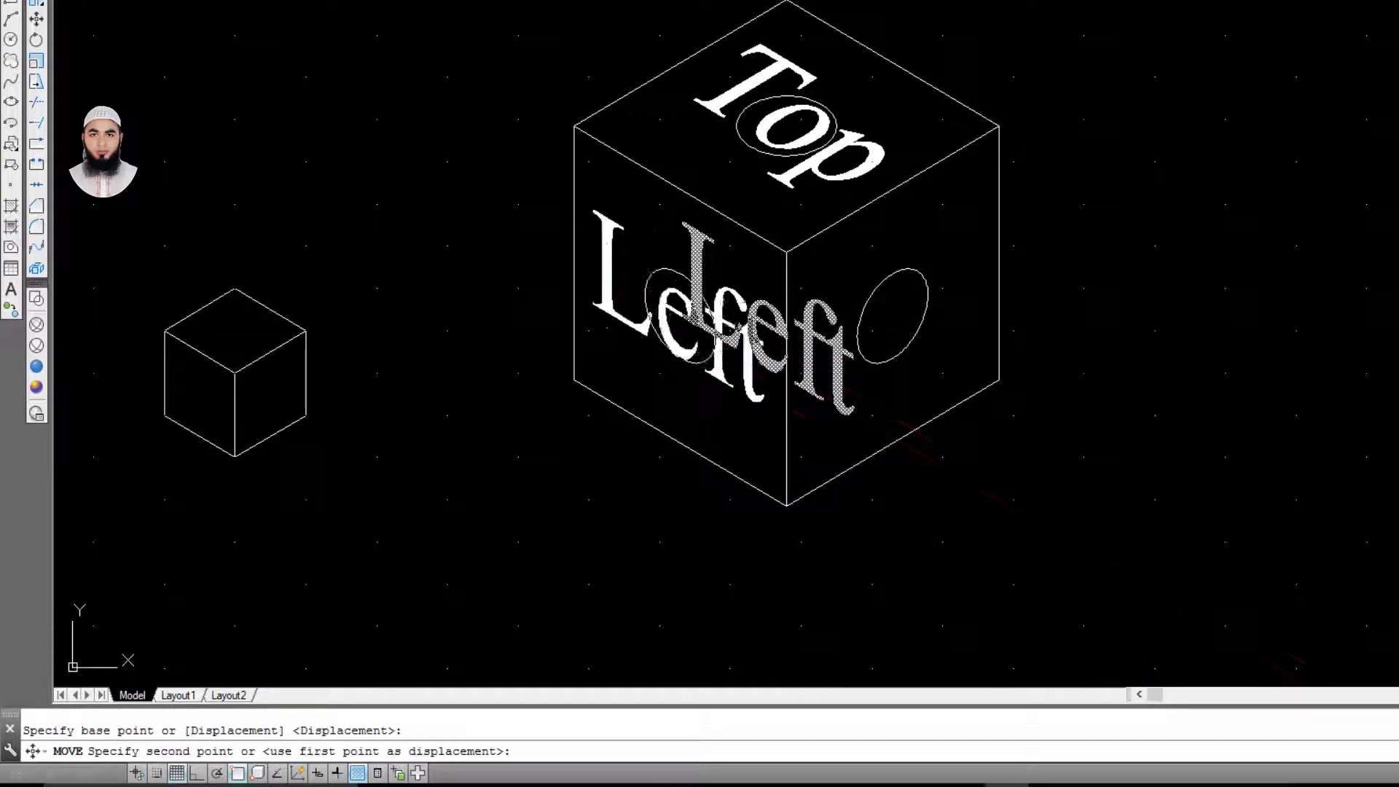
pyautogui.click(1042, 565)
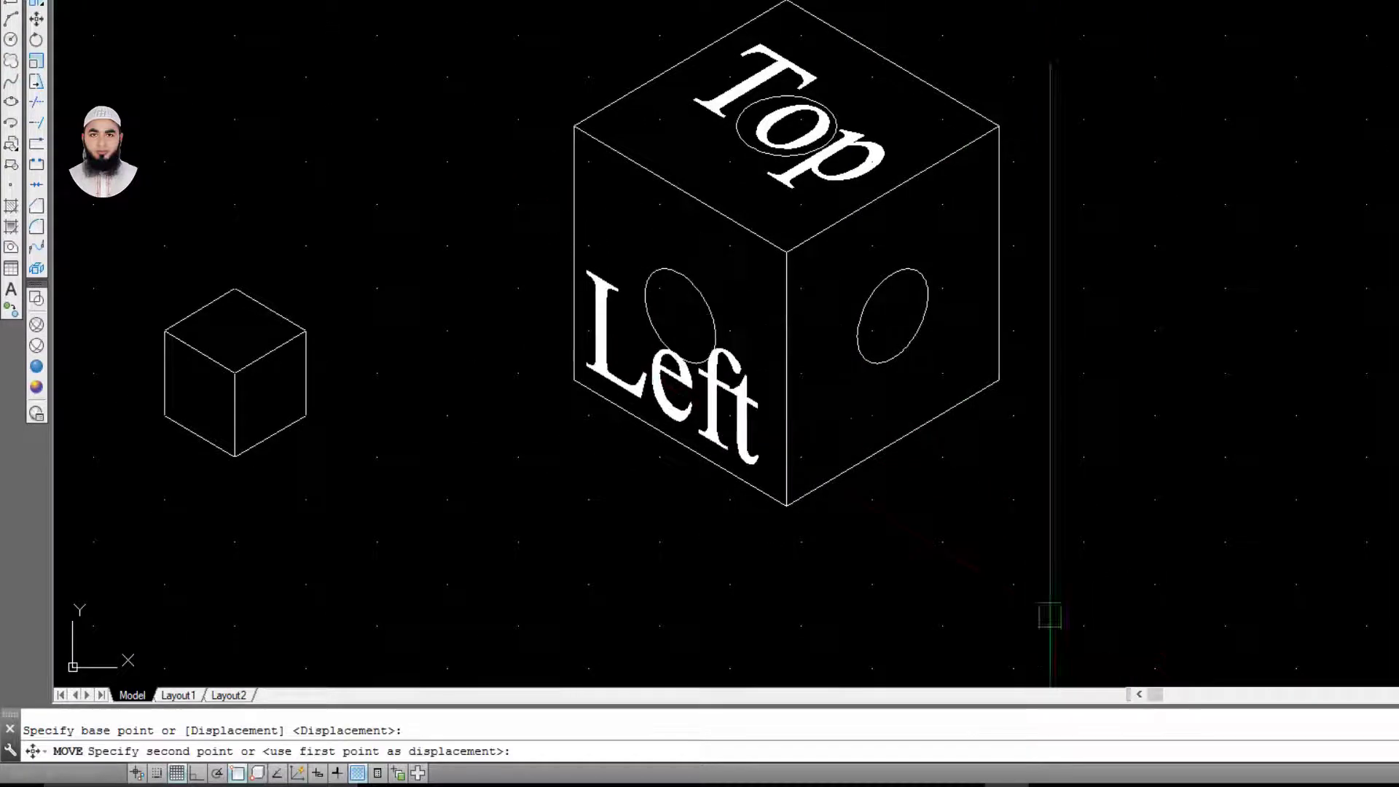
pyautogui.moveTo(779, 545); pyautogui.dragTo(734, 547, button='middle')
pyautogui.press('Escape')
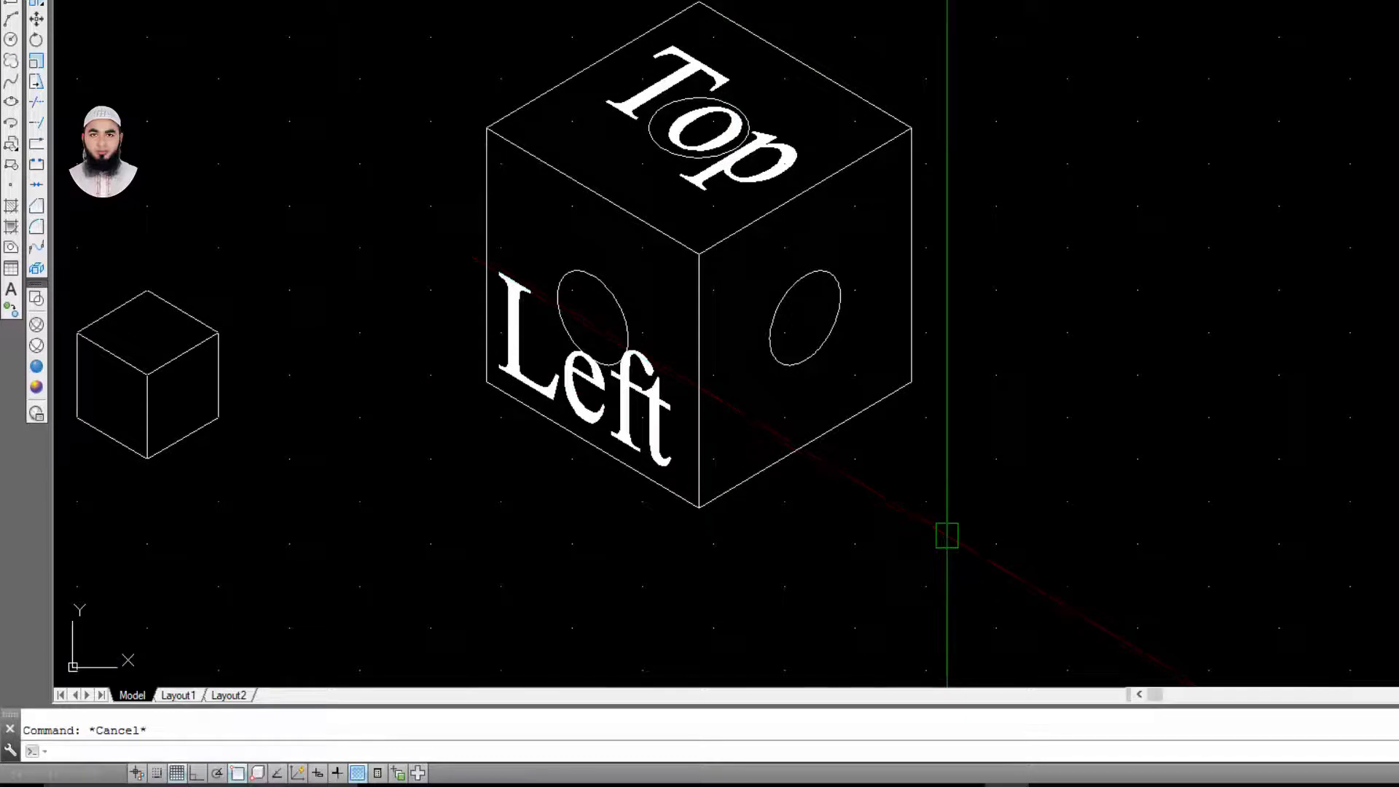
# Step: Switch to the right isoplane and write 'Right' at the right hole's centre, height .5, rotation 30°
pyautogui.press('F5')
pyautogui.press('F5')
pyautogui.moveTo(945, 429)
pyautogui.mouseDown(button='middle')
pyautogui.moveTo(937, 393)
pyautogui.moveTo(924, 474)
pyautogui.mouseUp(button='middle')
pyautogui.press('Escape')
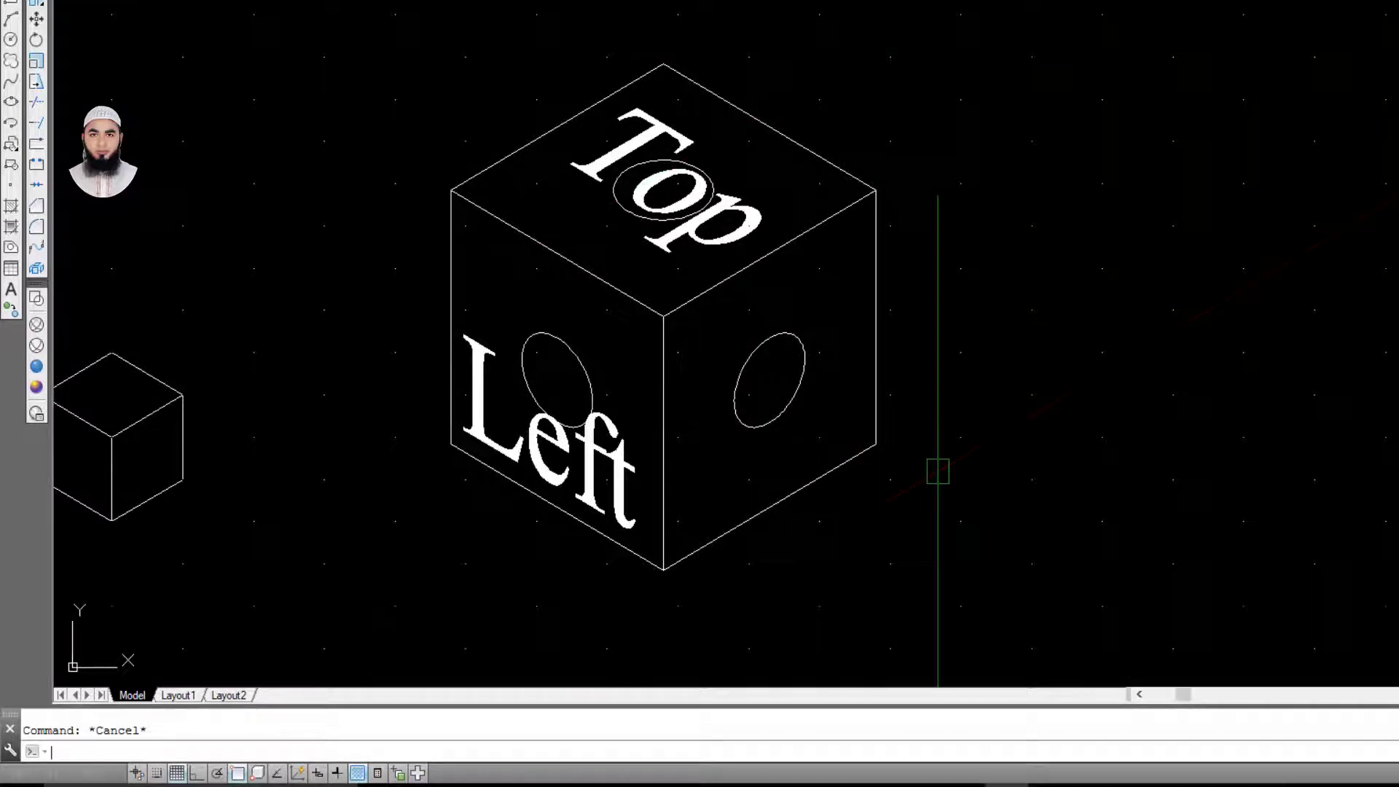
pyautogui.write('t')
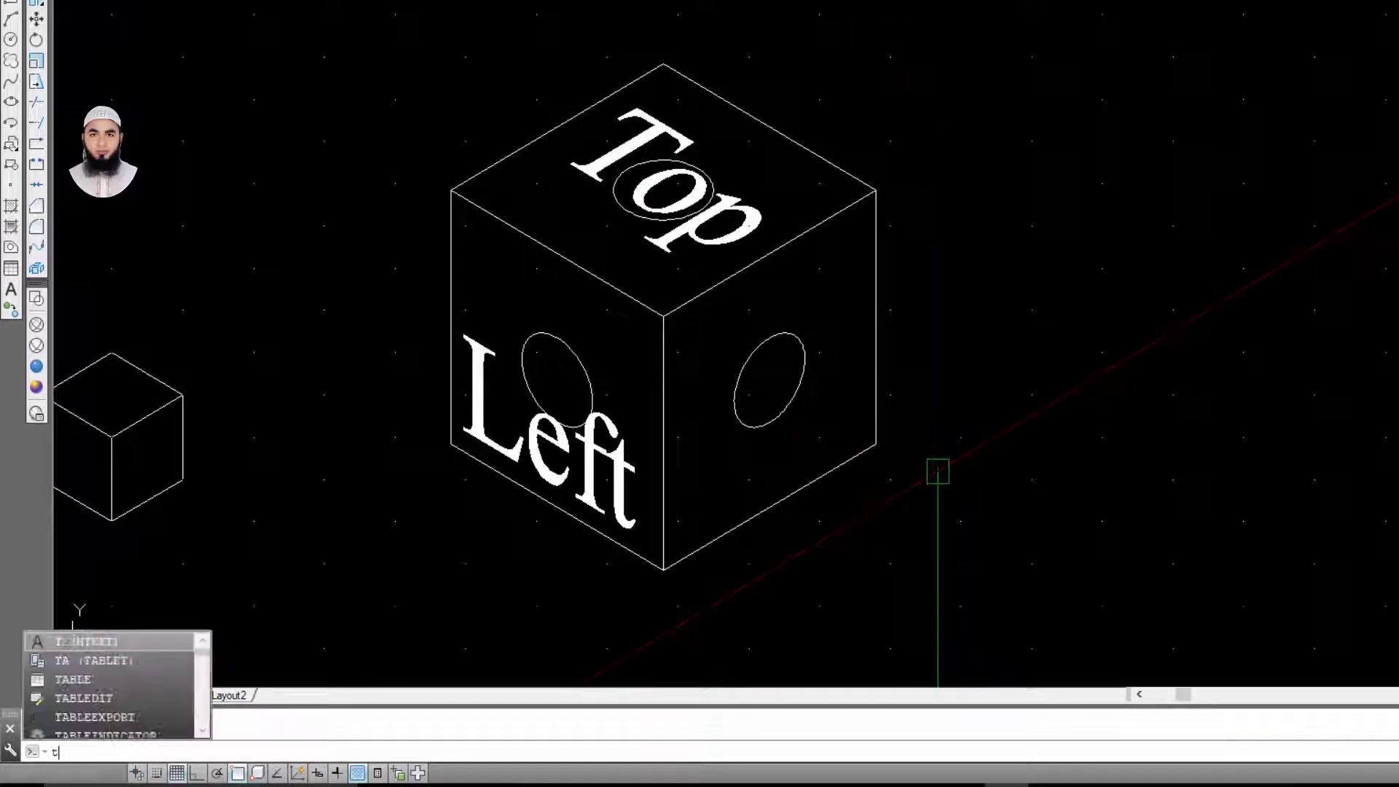
pyautogui.write('ext')
pyautogui.press('Return')
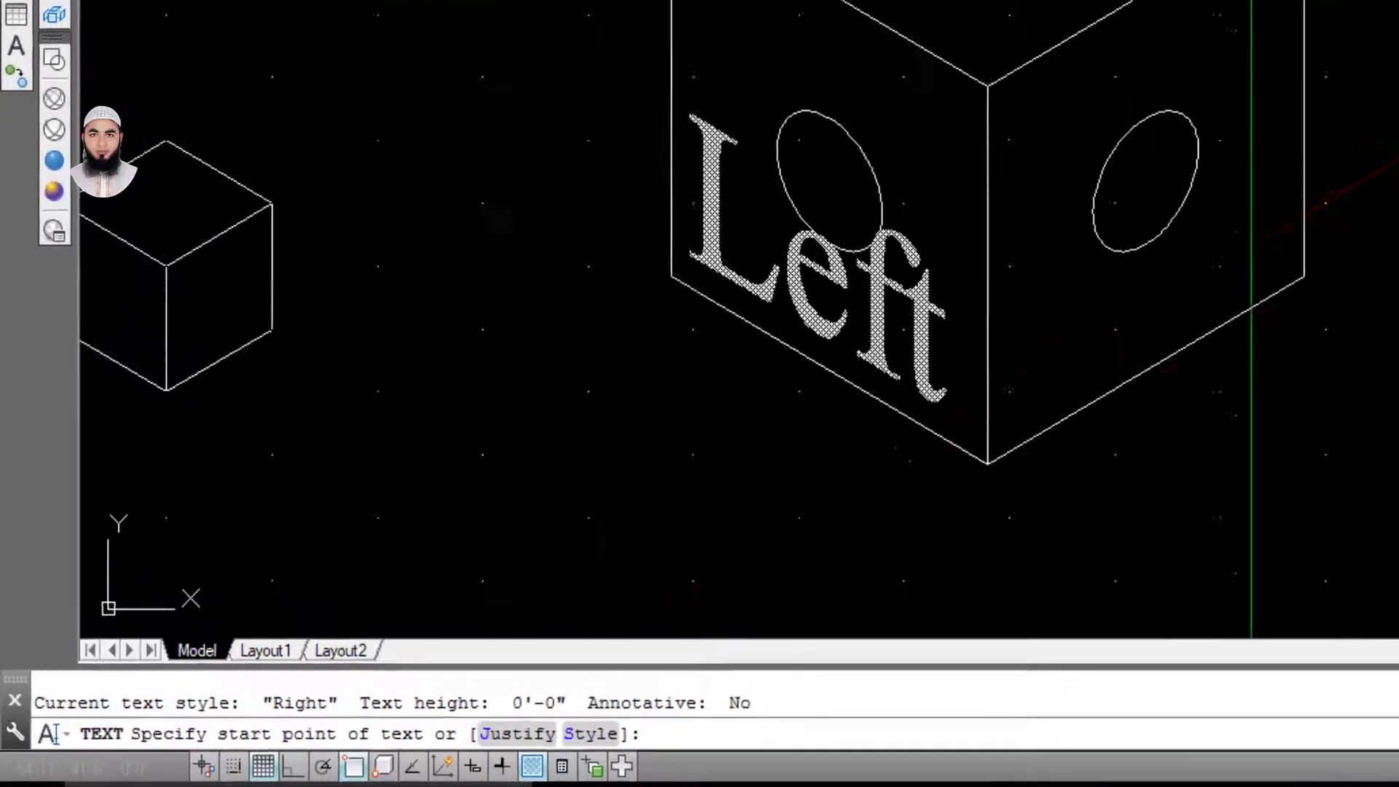
pyautogui.click(914, 299)
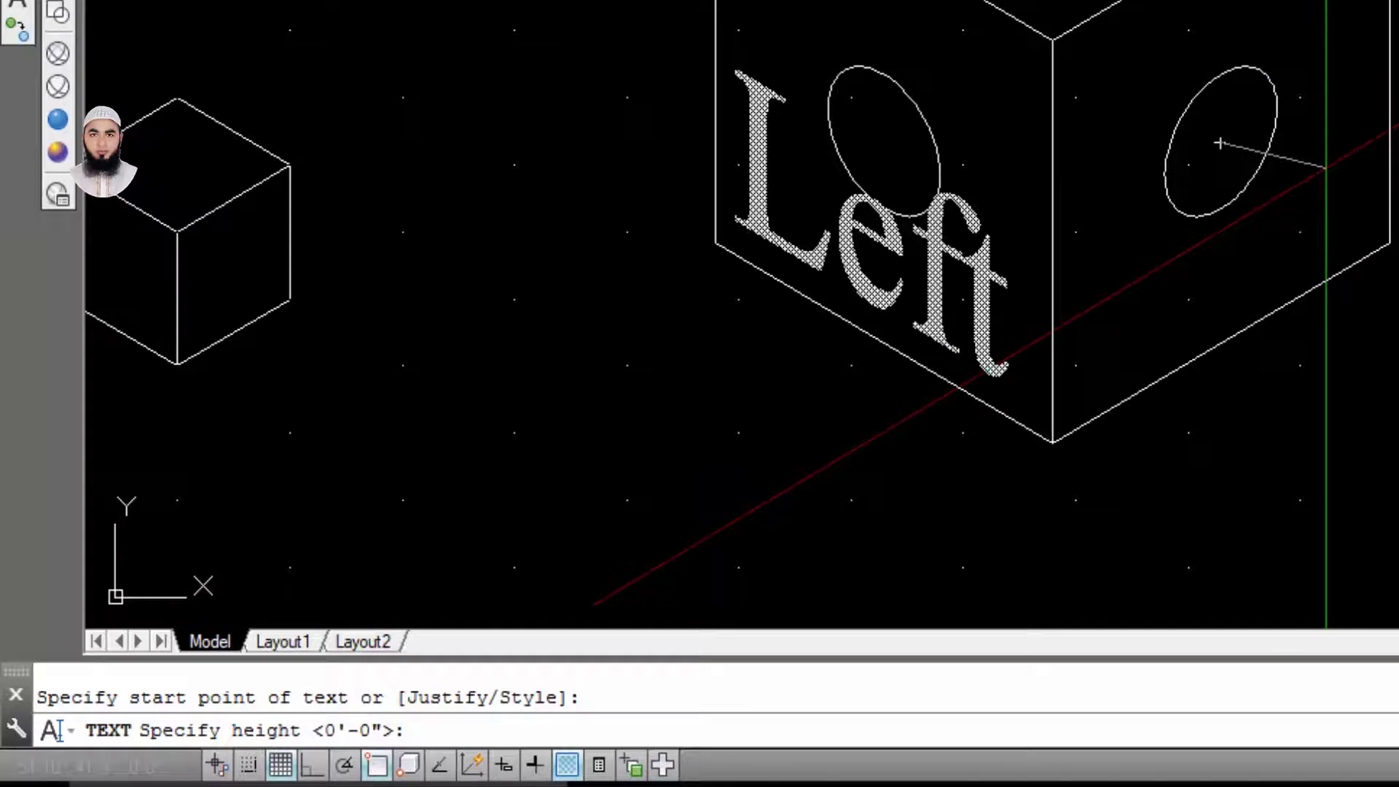
pyautogui.write('.5')
pyautogui.press('Return')
pyautogui.write('30')
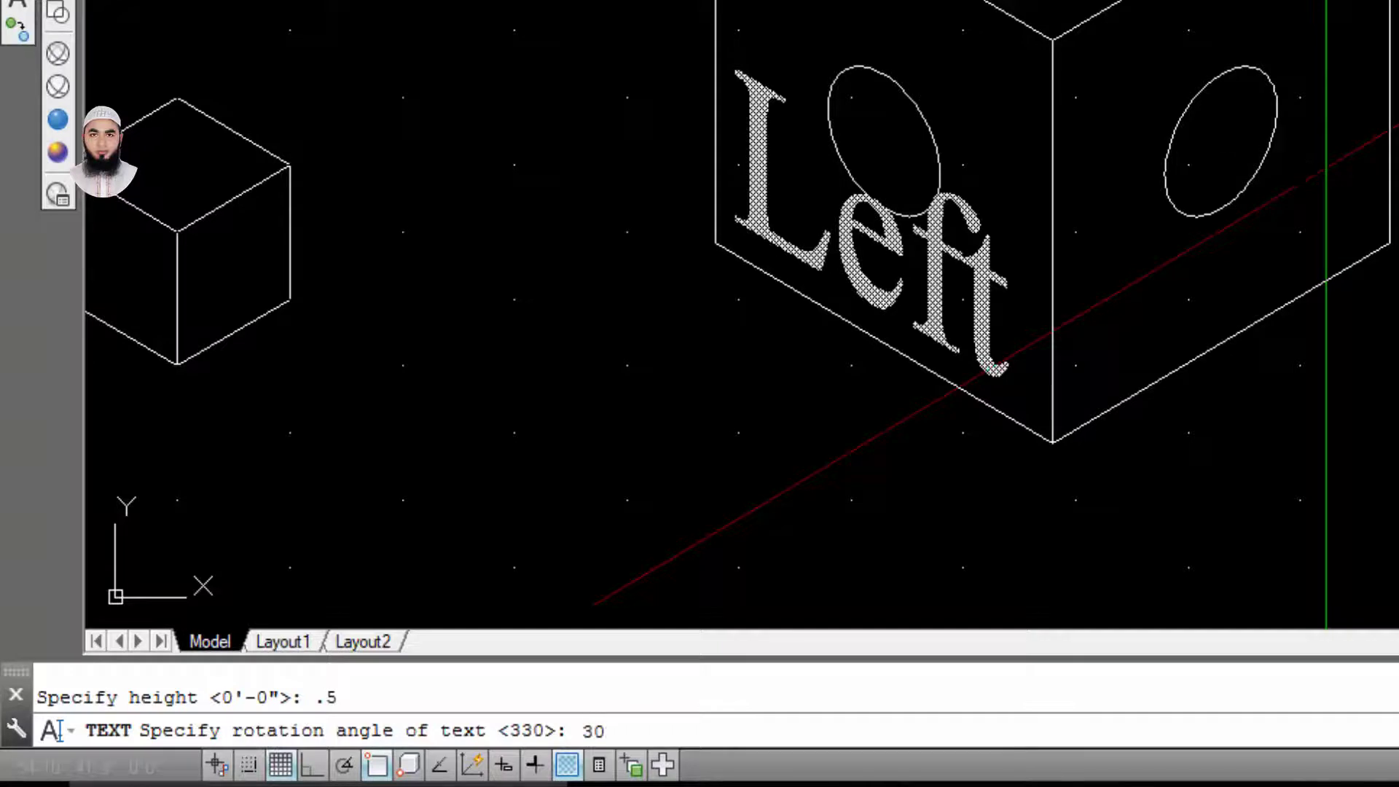
pyautogui.press('Return')
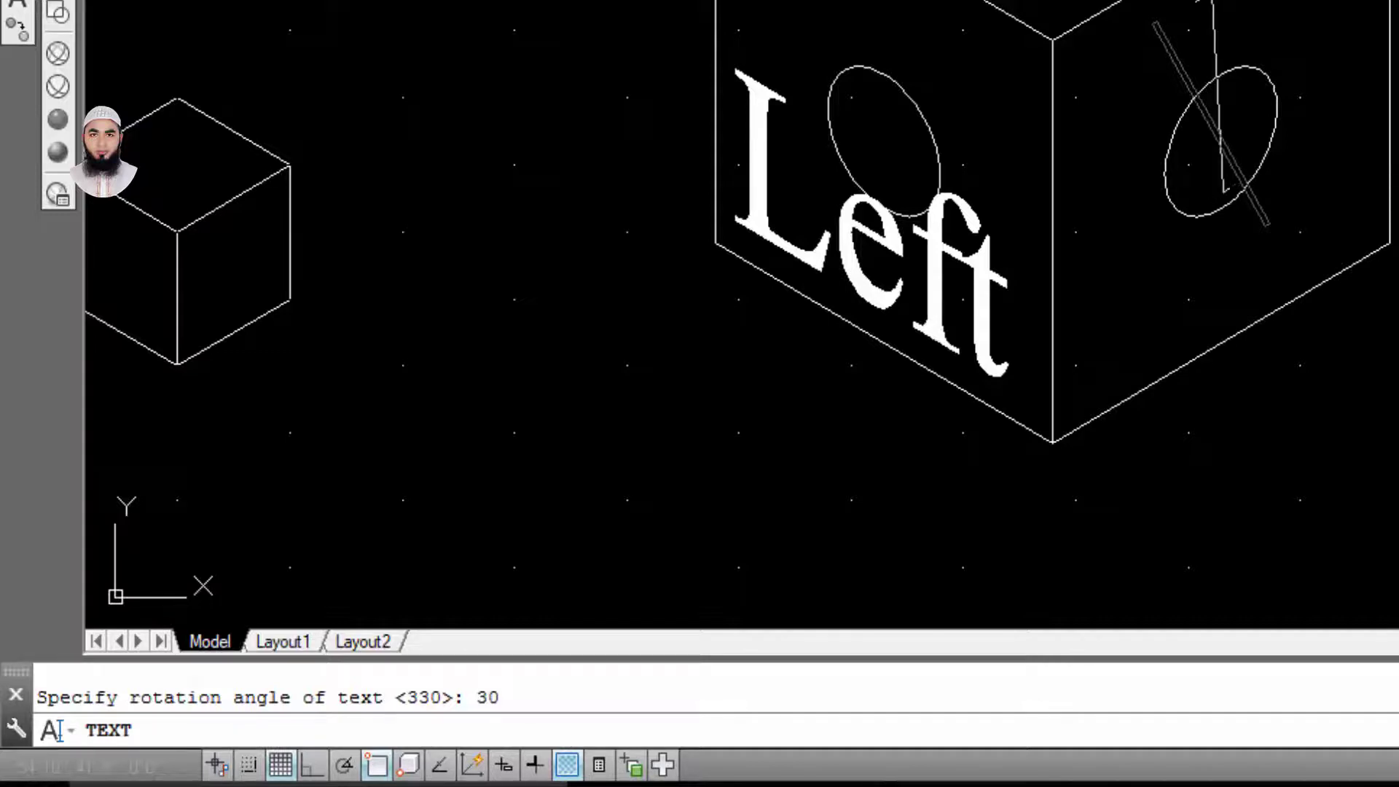
pyautogui.write('Ri')
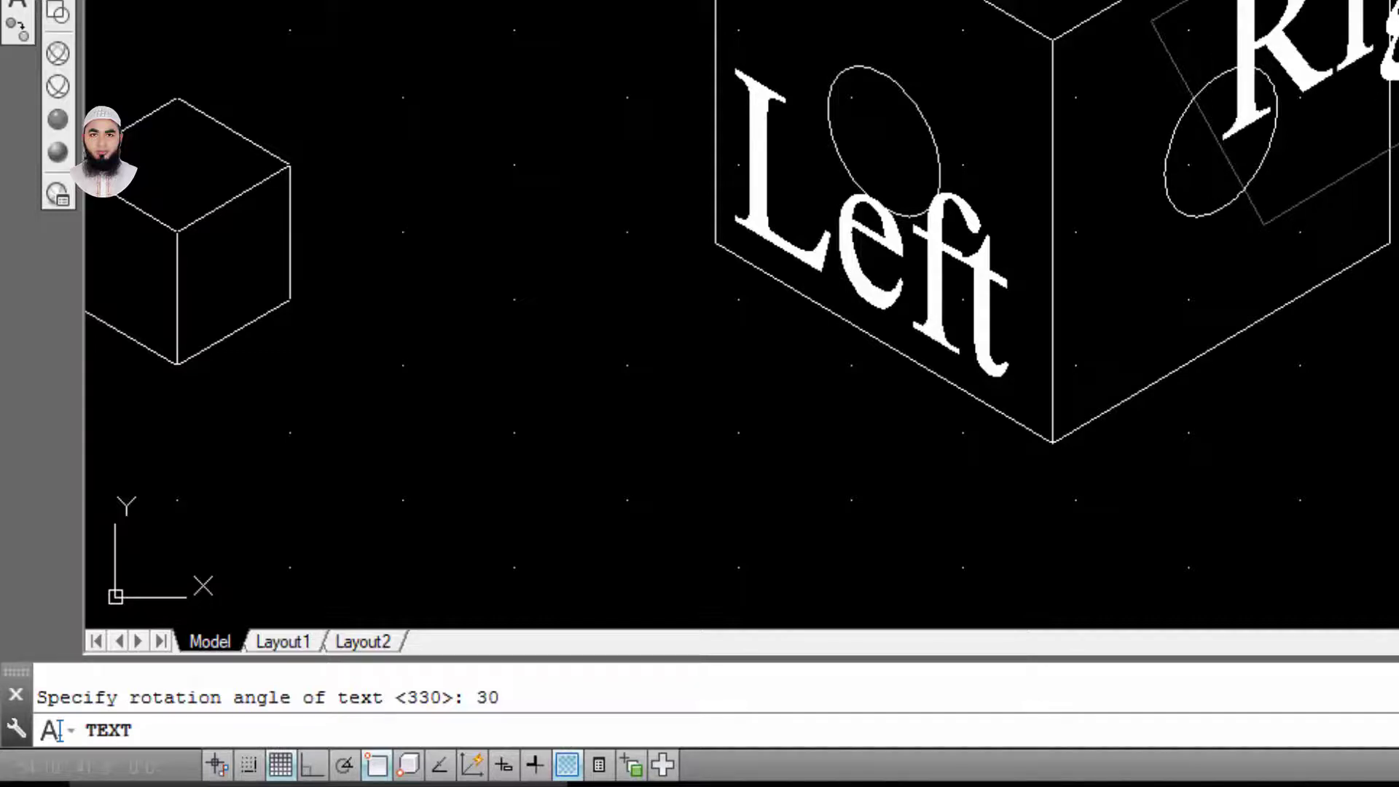
pyautogui.write('ght')
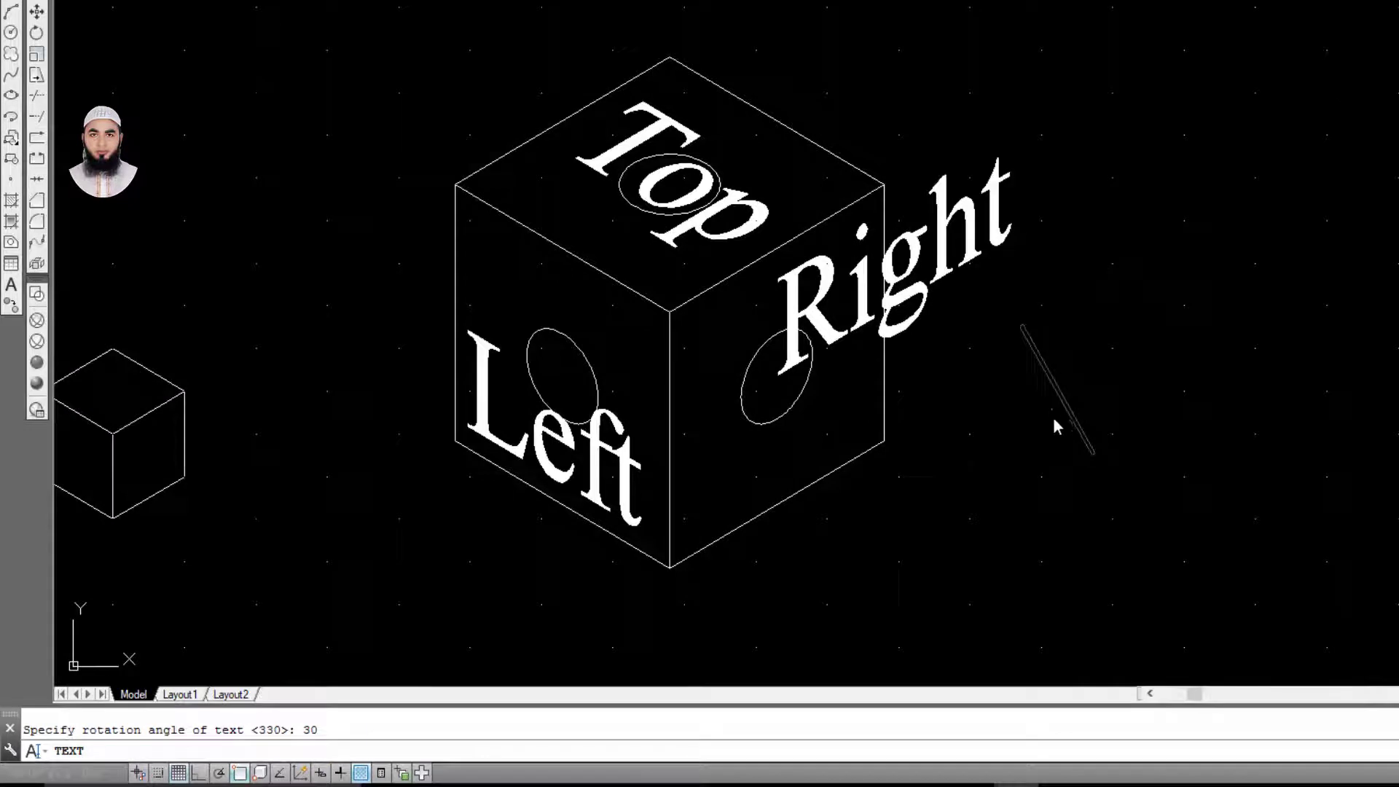
# Step: Finish the Right text and move it lower onto the cube's right face, recentring the view
pyautogui.press('Return')
pyautogui.press('Return')
pyautogui.click(948, 240)
pyautogui.moveTo(1031, 303); pyautogui.dragTo(1026, 186, button='middle')
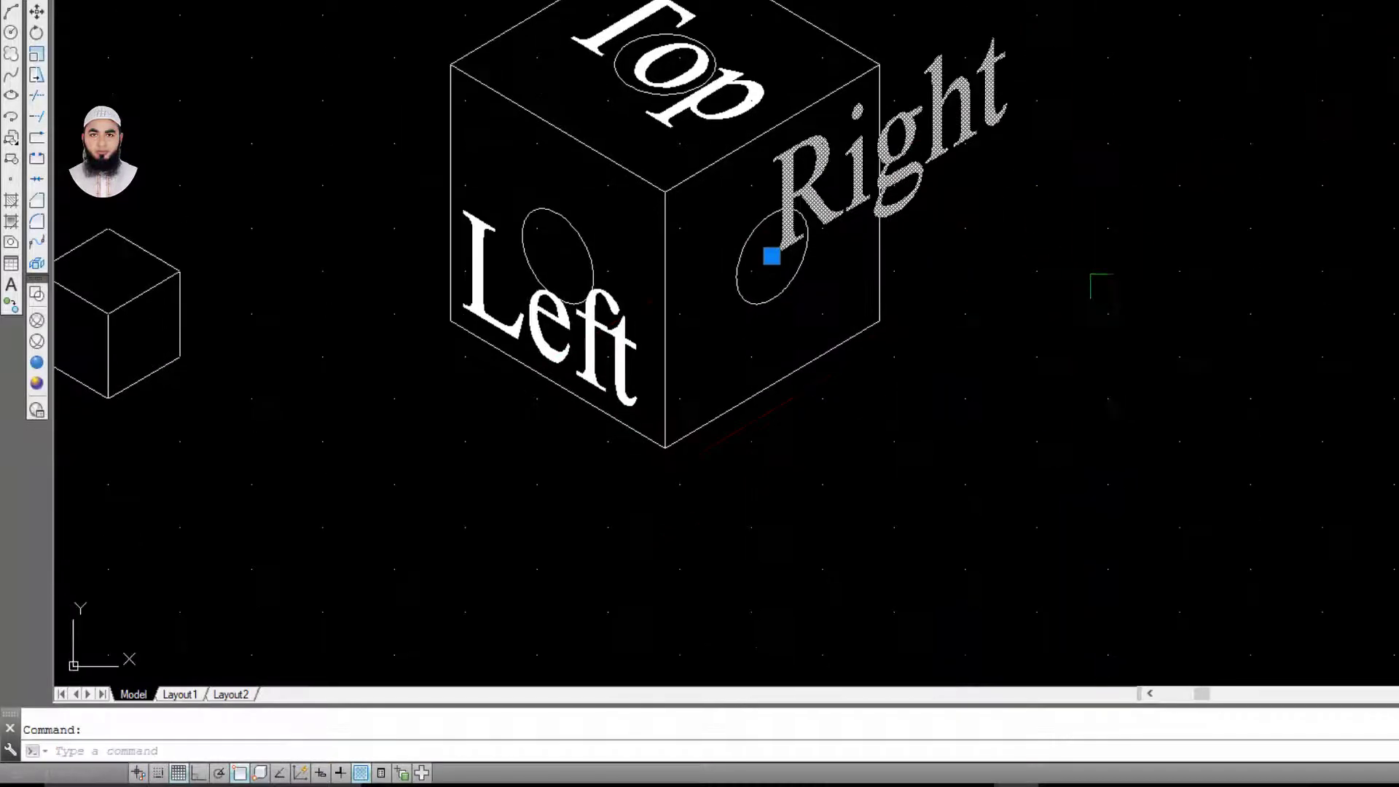
pyautogui.write('m')
pyautogui.press('Return')
pyautogui.click(1102, 287)
pyautogui.click(999, 445)
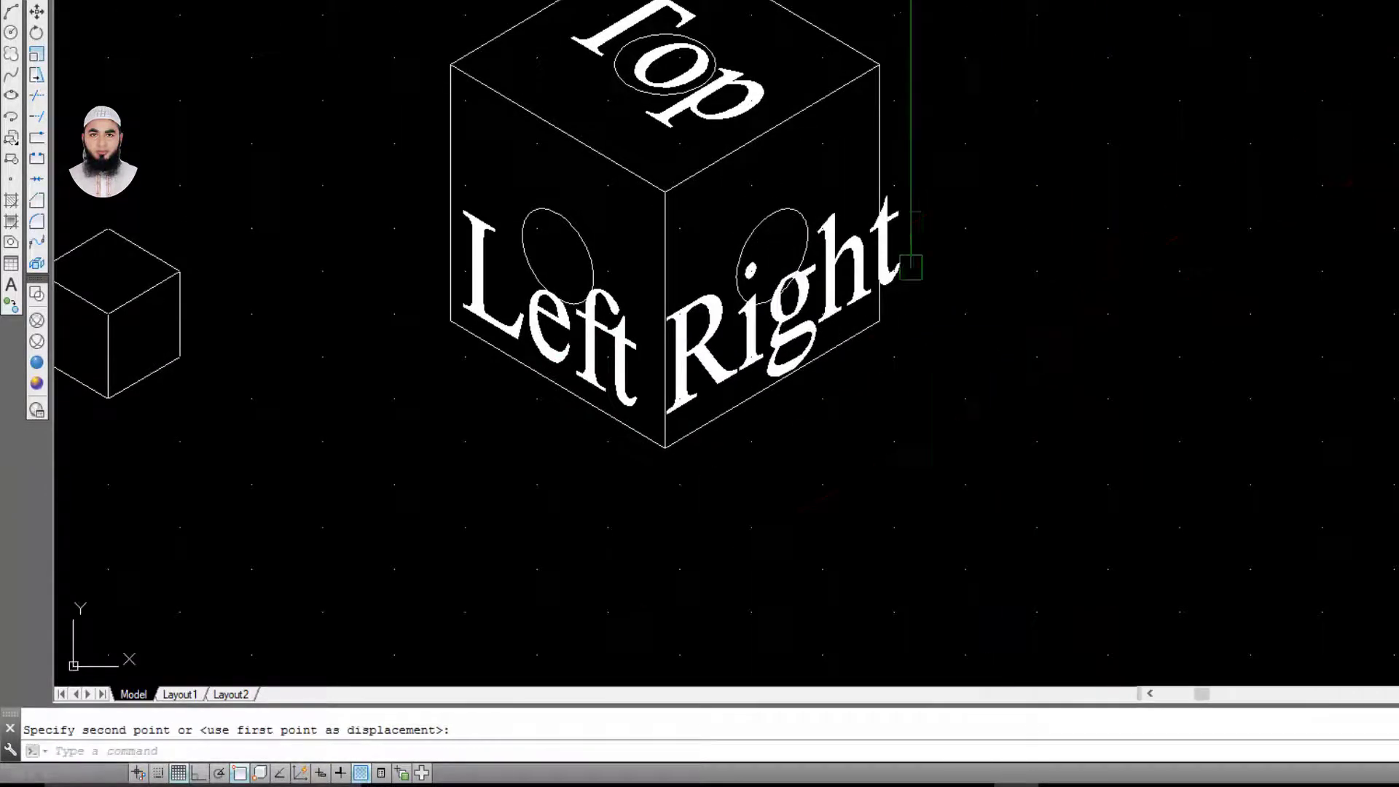
pyautogui.press('Escape')
pyautogui.scroll(-2, 1110, 157)
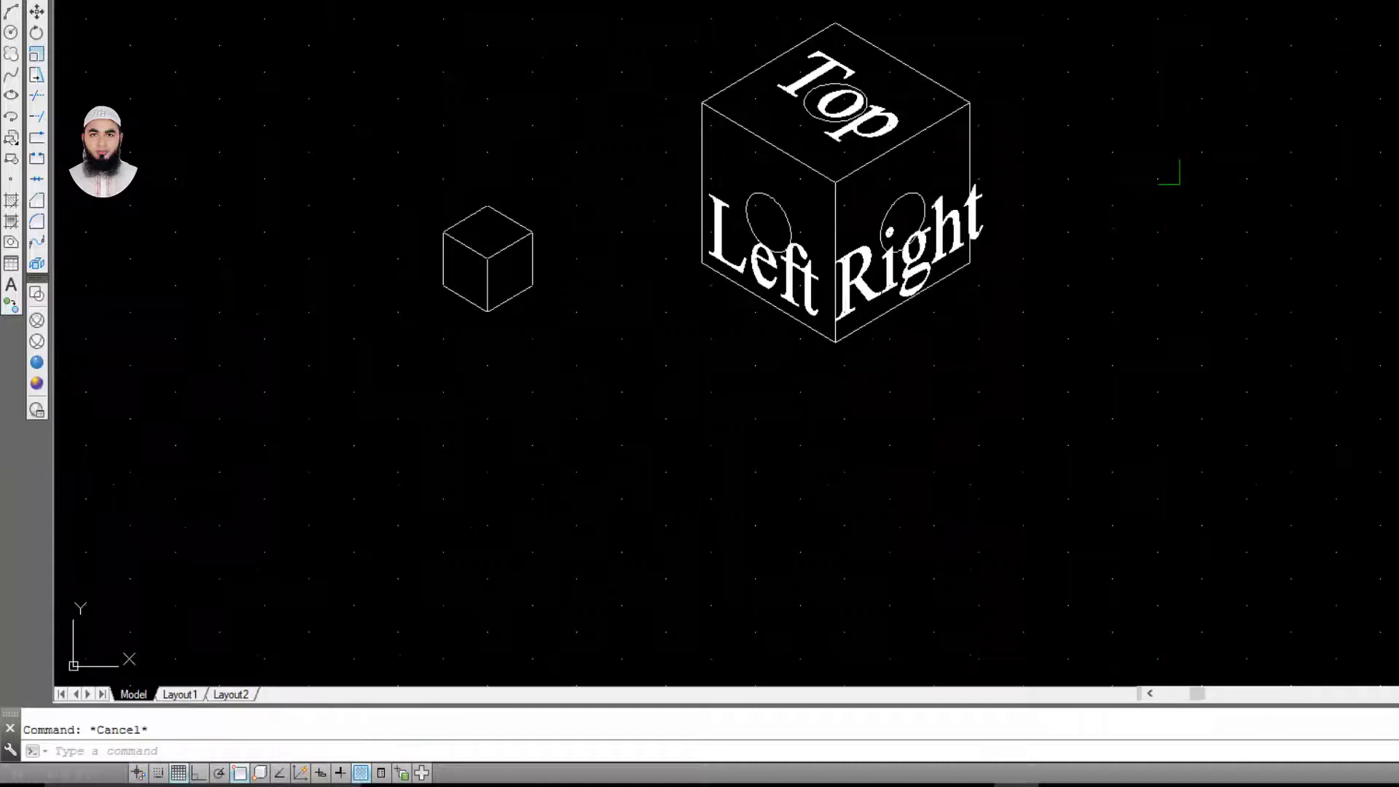
pyautogui.scroll(2, 1170, 172)
pyautogui.moveTo(1259, 291); pyautogui.dragTo(1311, 282, button='middle')
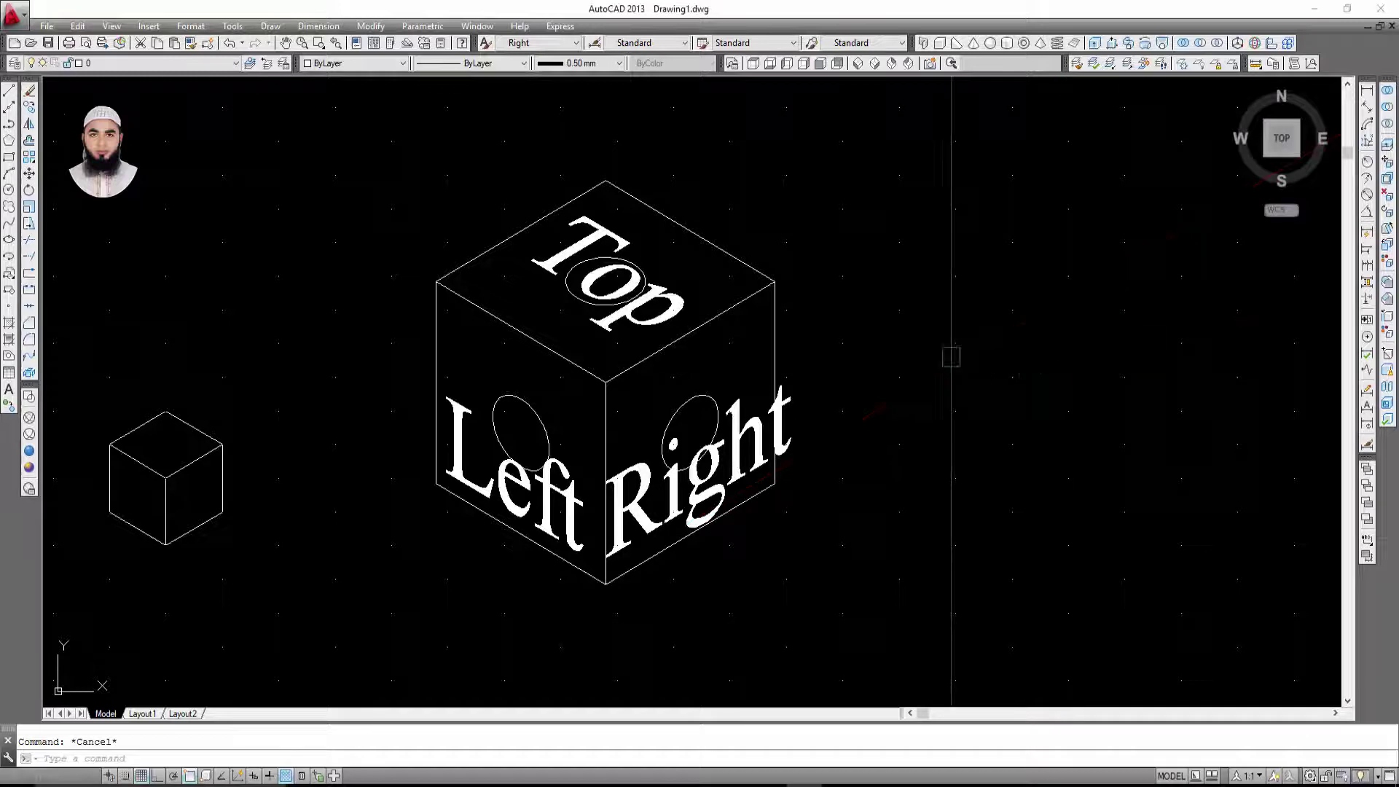
pyautogui.moveTo(921, 354); pyautogui.dragTo(875, 363, button='middle')
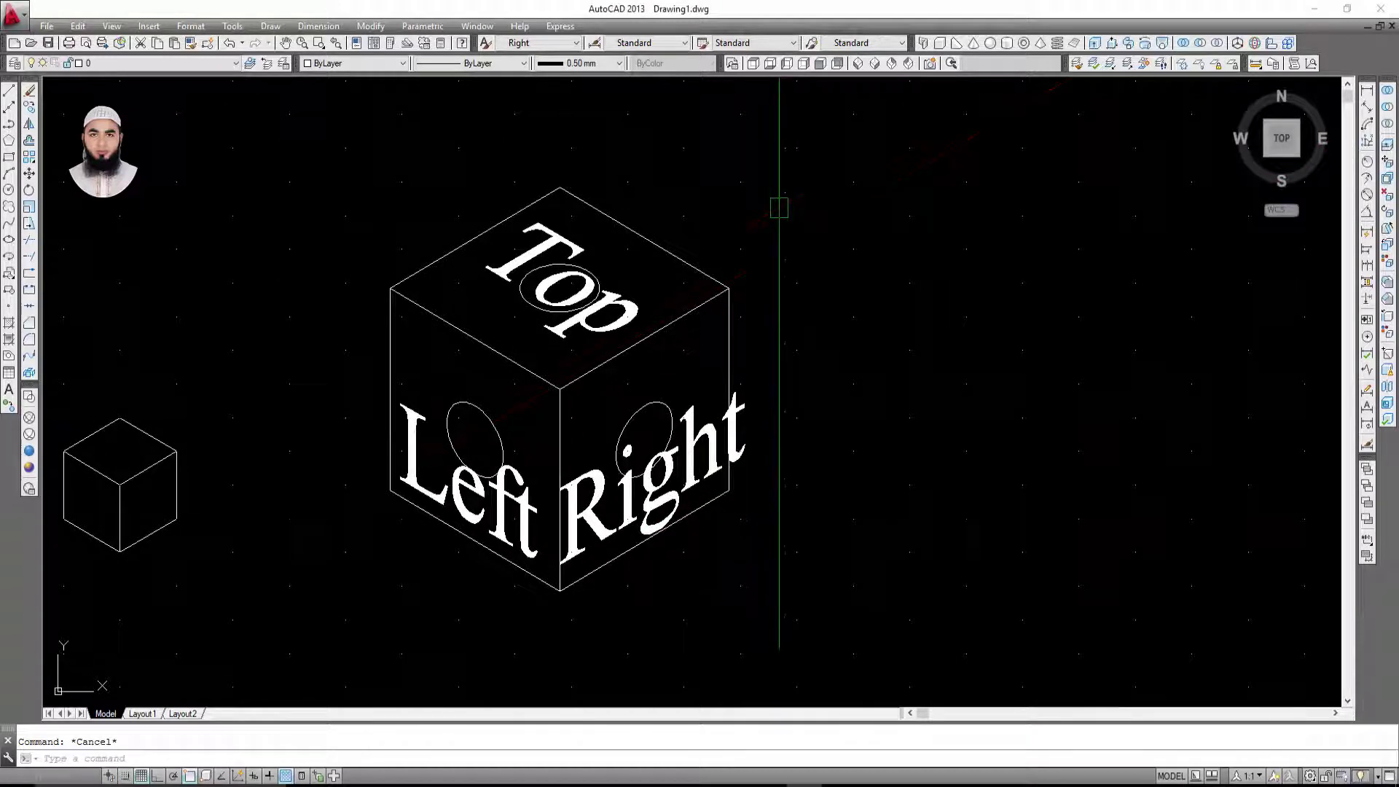
pyautogui.moveTo(1281, 138)
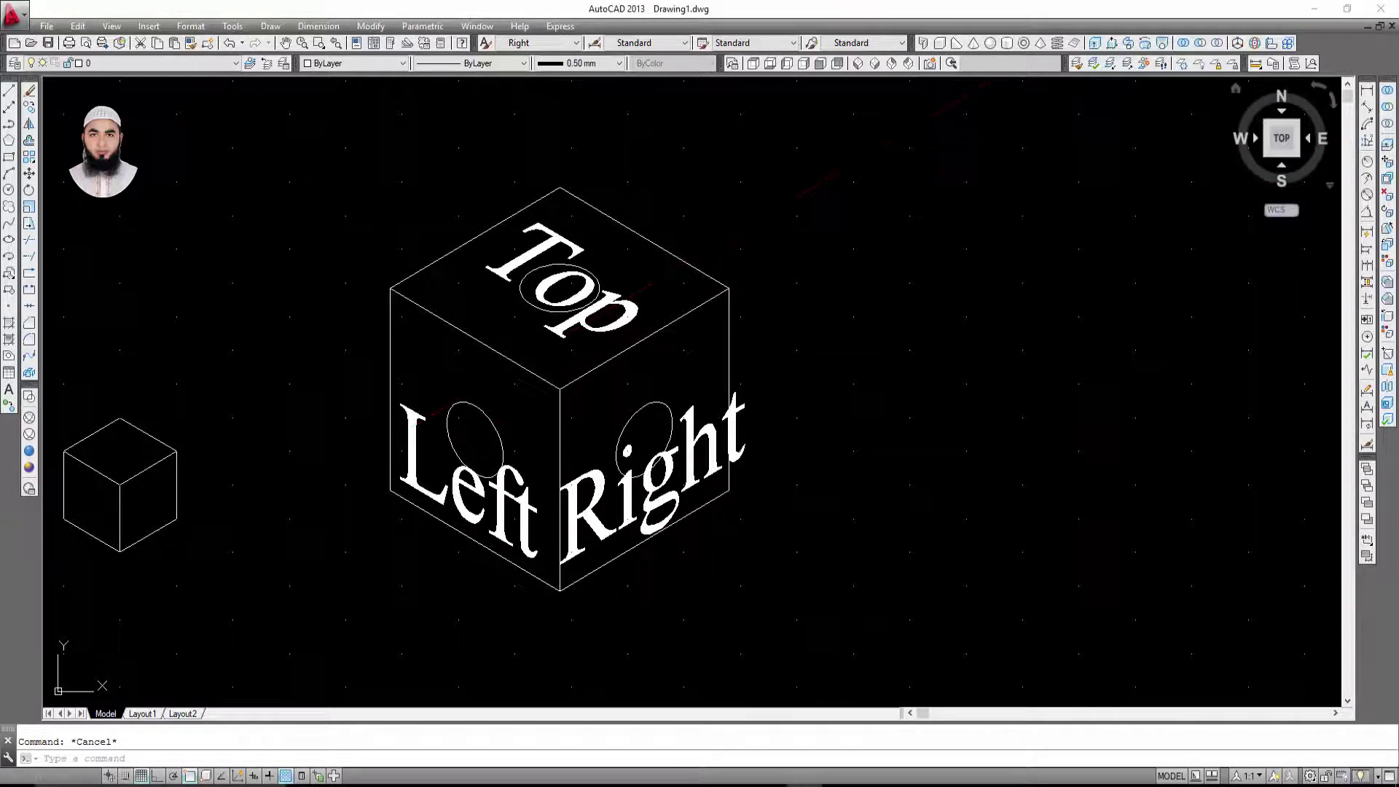
# Step: Scale the cube and its labels by 5 from the cube's bottom corner
pyautogui.click(1368, 91)
pyautogui.scroll(-4, 610, 488)
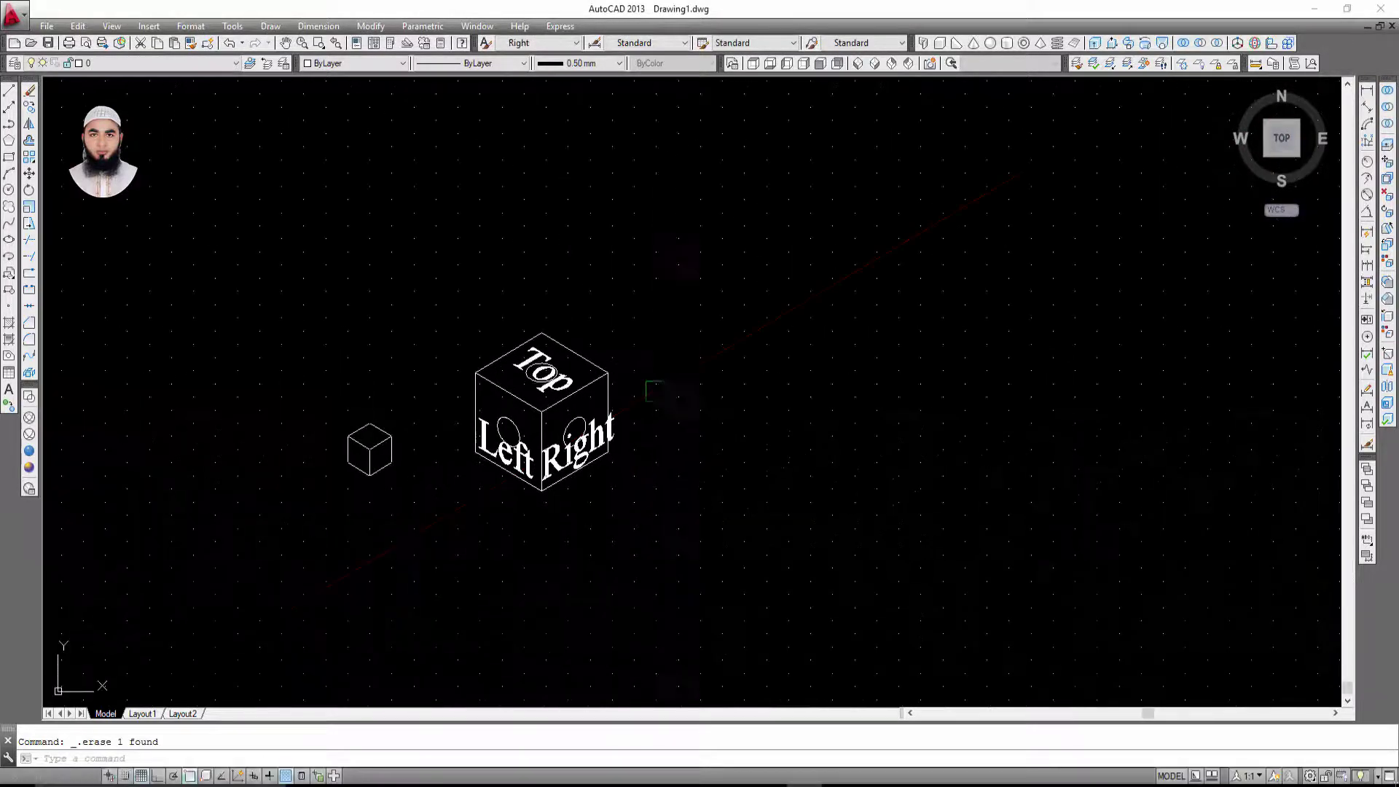
pyautogui.write('sc')
pyautogui.press('Return')
pyautogui.click(686, 302)
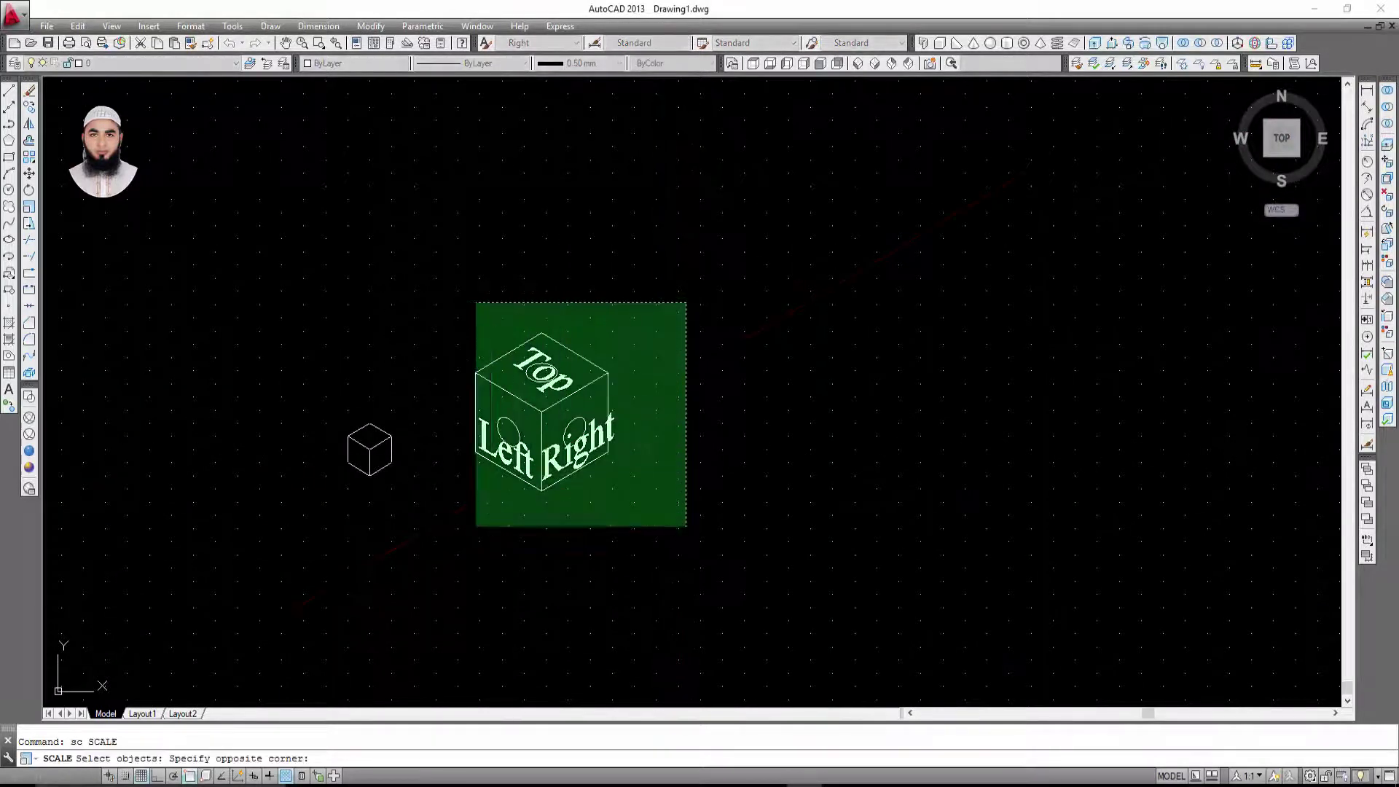
pyautogui.click(476, 526)
pyautogui.press('Return')
pyautogui.click(541, 490)
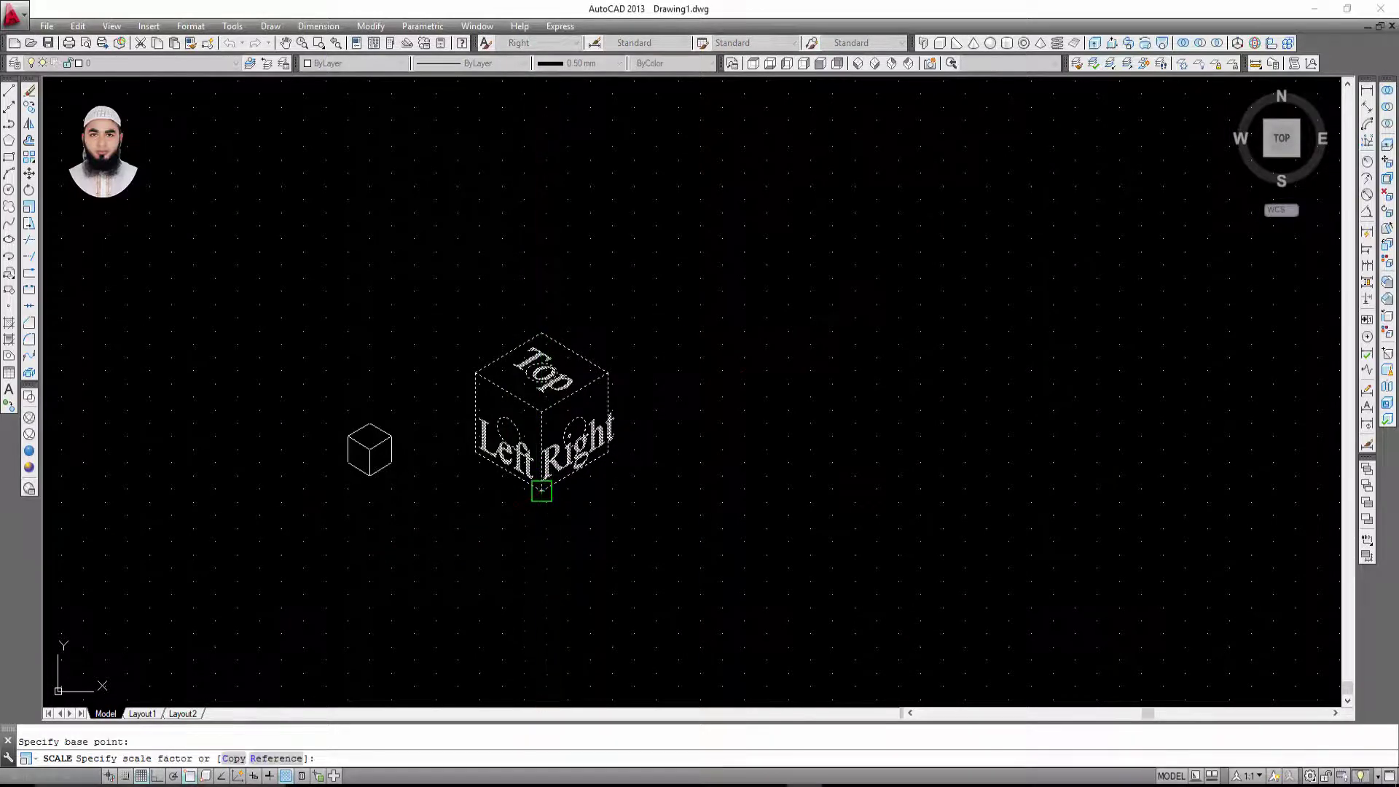
pyautogui.write('5')
pyautogui.press('Return')
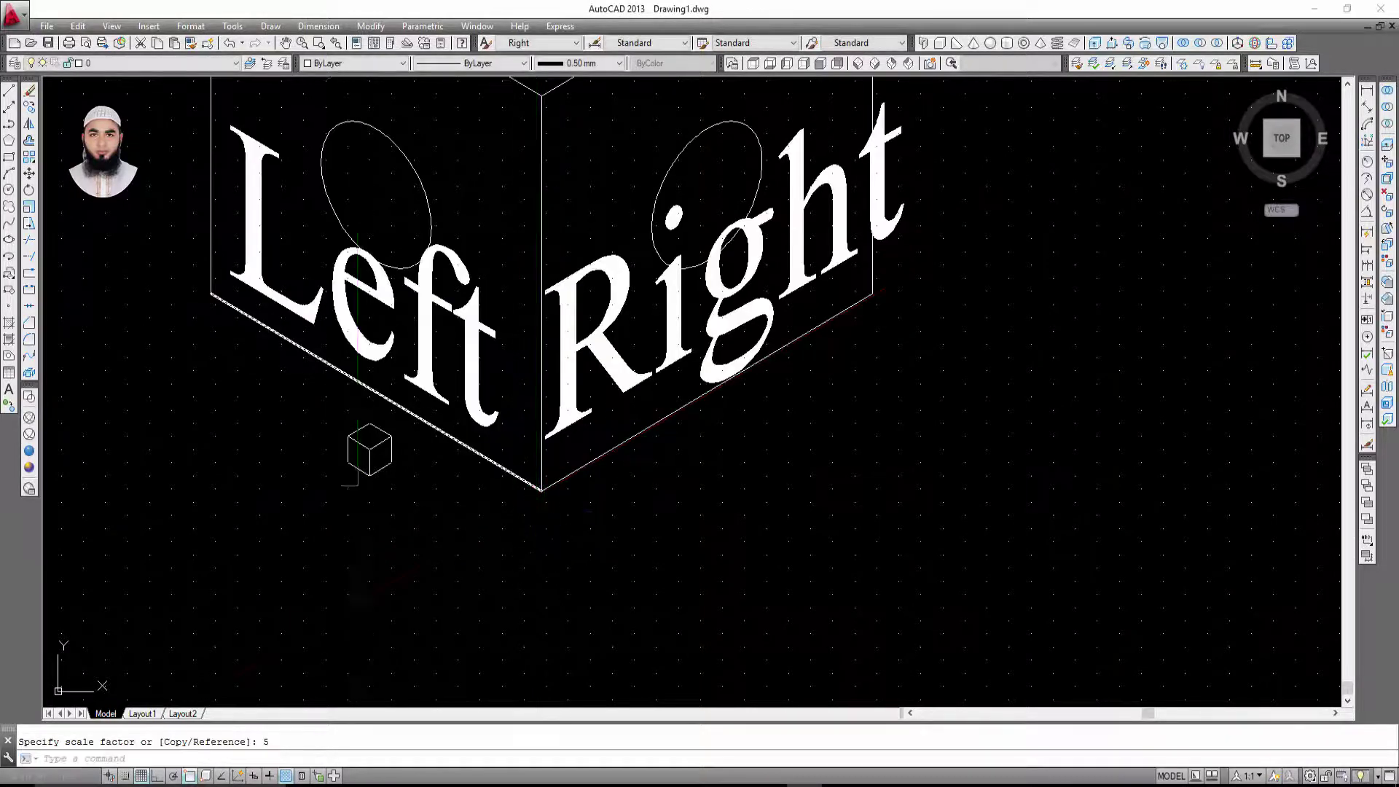
# Step: Window-select and delete the small cube beside it
pyautogui.scroll(-4, 409, 549)
pyautogui.scroll(6, 408, 549)
pyautogui.click(287, 464)
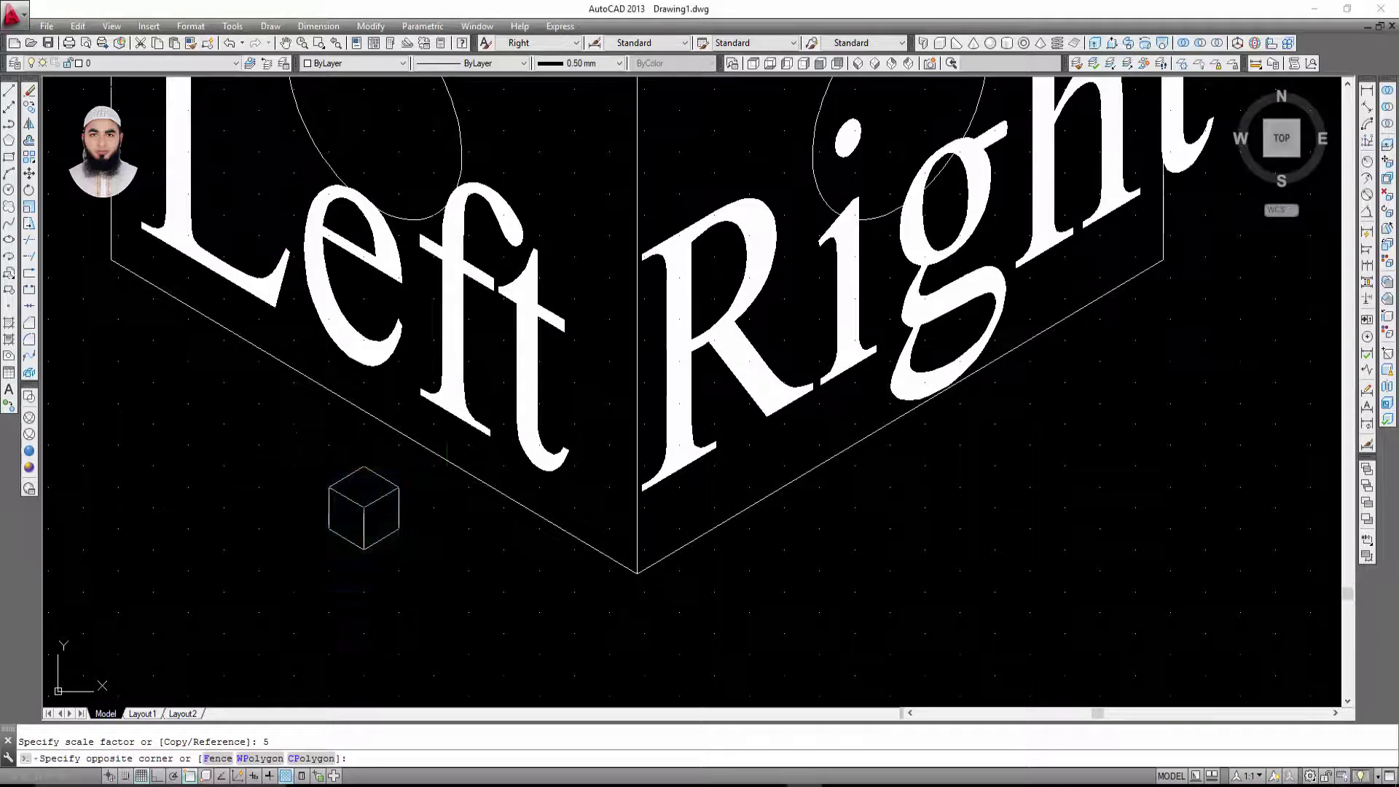
pyautogui.click(407, 558)
pyautogui.press('Delete')
pyautogui.scroll(-3, 484, 634)
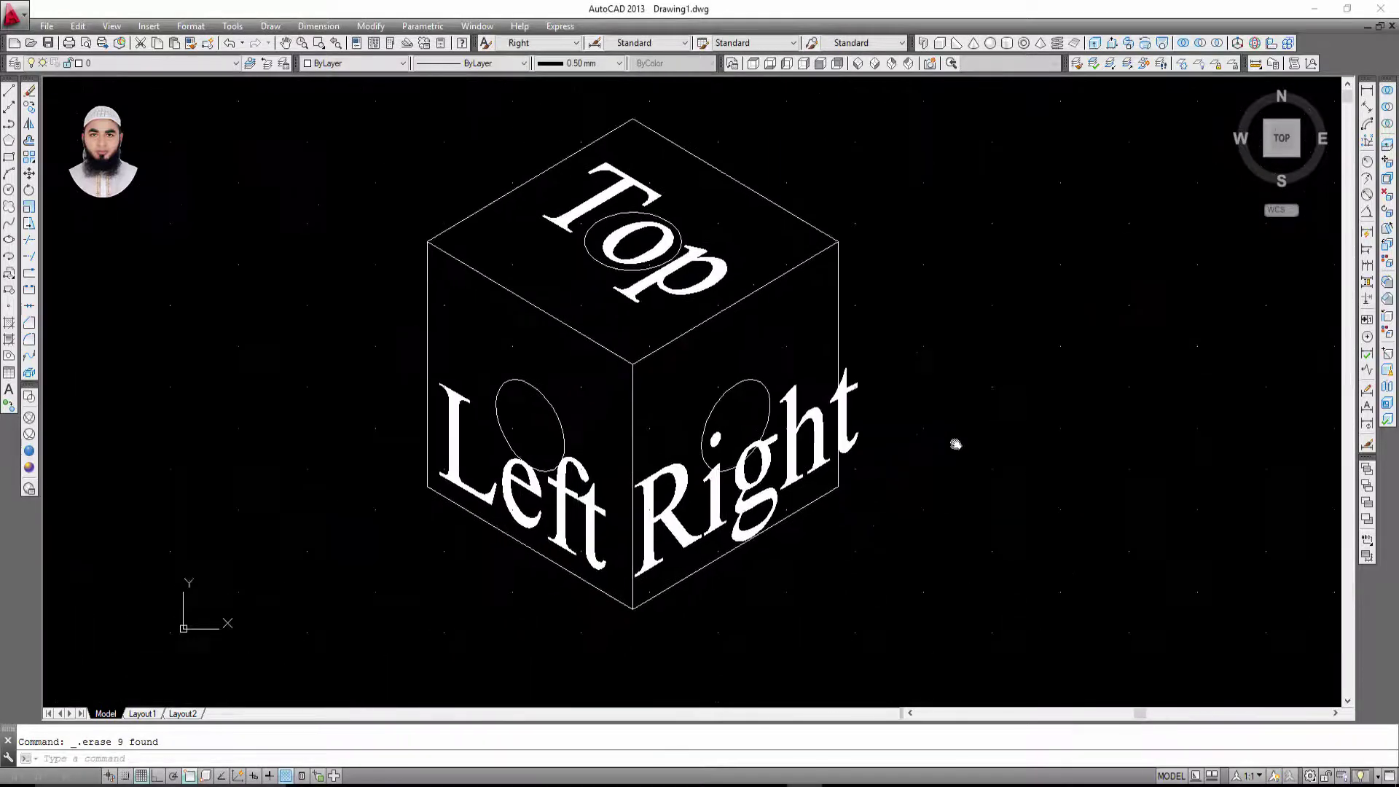
pyautogui.press('Escape')
pyautogui.scroll(3, 928, 437)
pyautogui.scroll(-3, 959, 459)
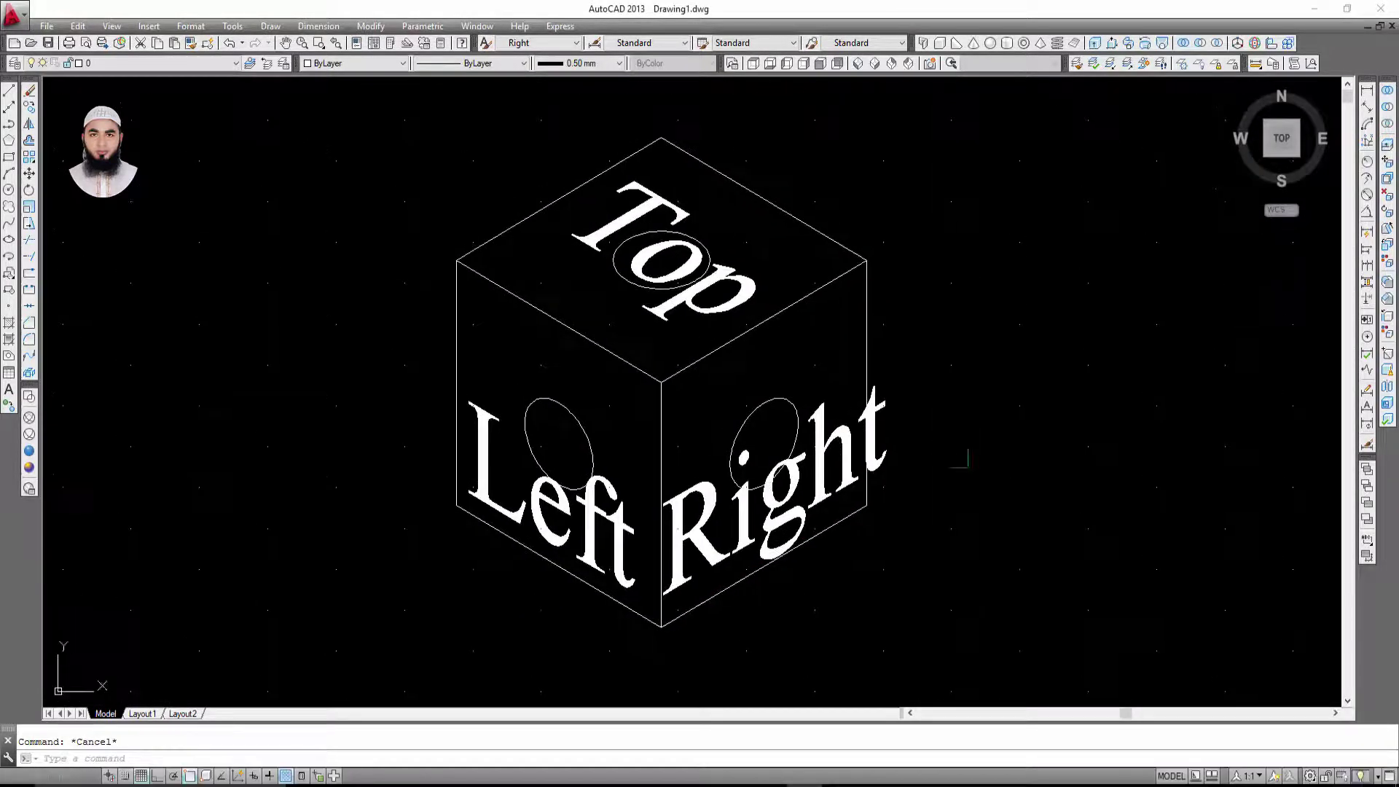
pyautogui.scroll(3, 959, 459)
pyautogui.scroll(-3, 959, 459)
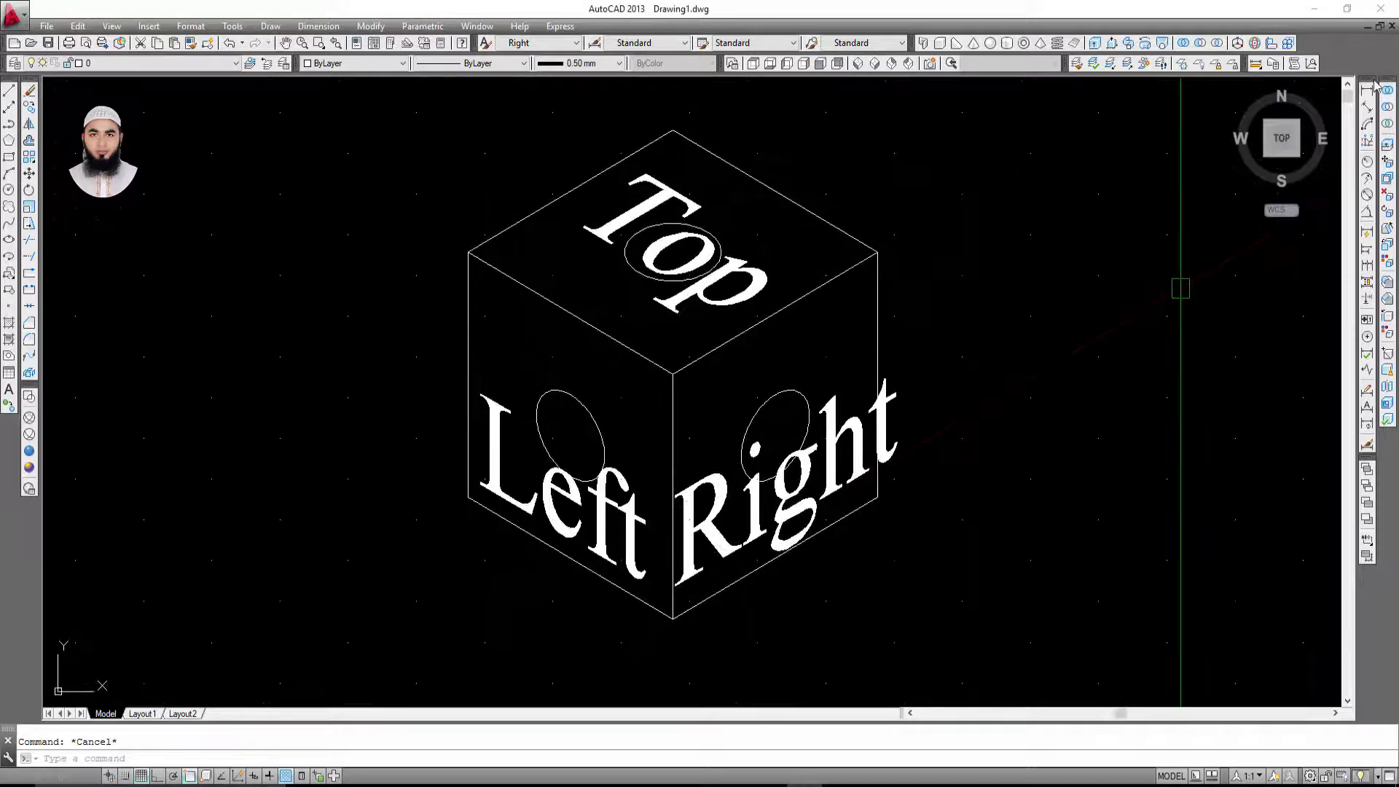
# Step: Add aligned 8" dimensions to the cube's right vertical edge and upper-left top edge
pyautogui.click(1368, 107)
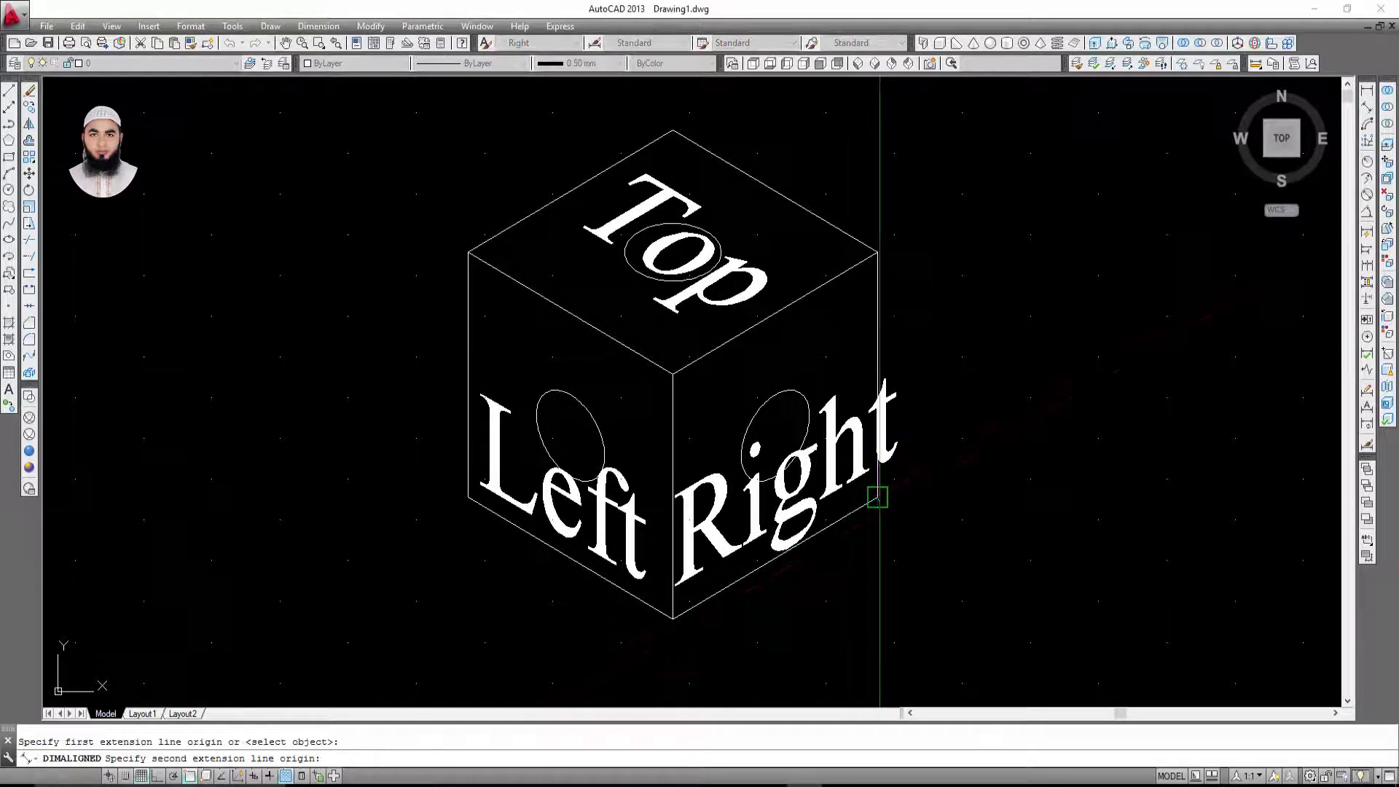
pyautogui.click(877, 497)
pyautogui.click(878, 252)
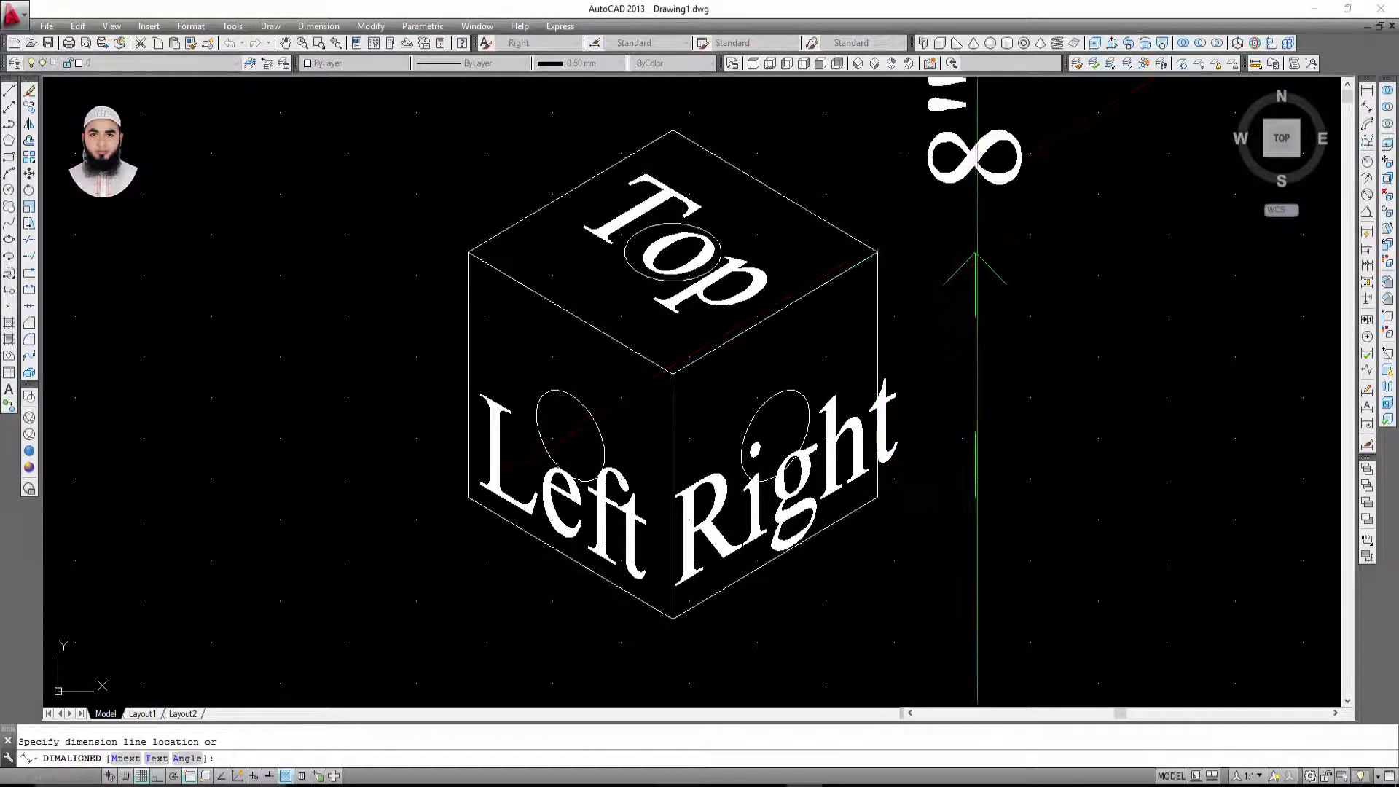
pyautogui.click(968, 277)
pyautogui.scroll(-3, 968, 277)
pyautogui.scroll(1, 815, 586)
pyautogui.scroll(1, 815, 587)
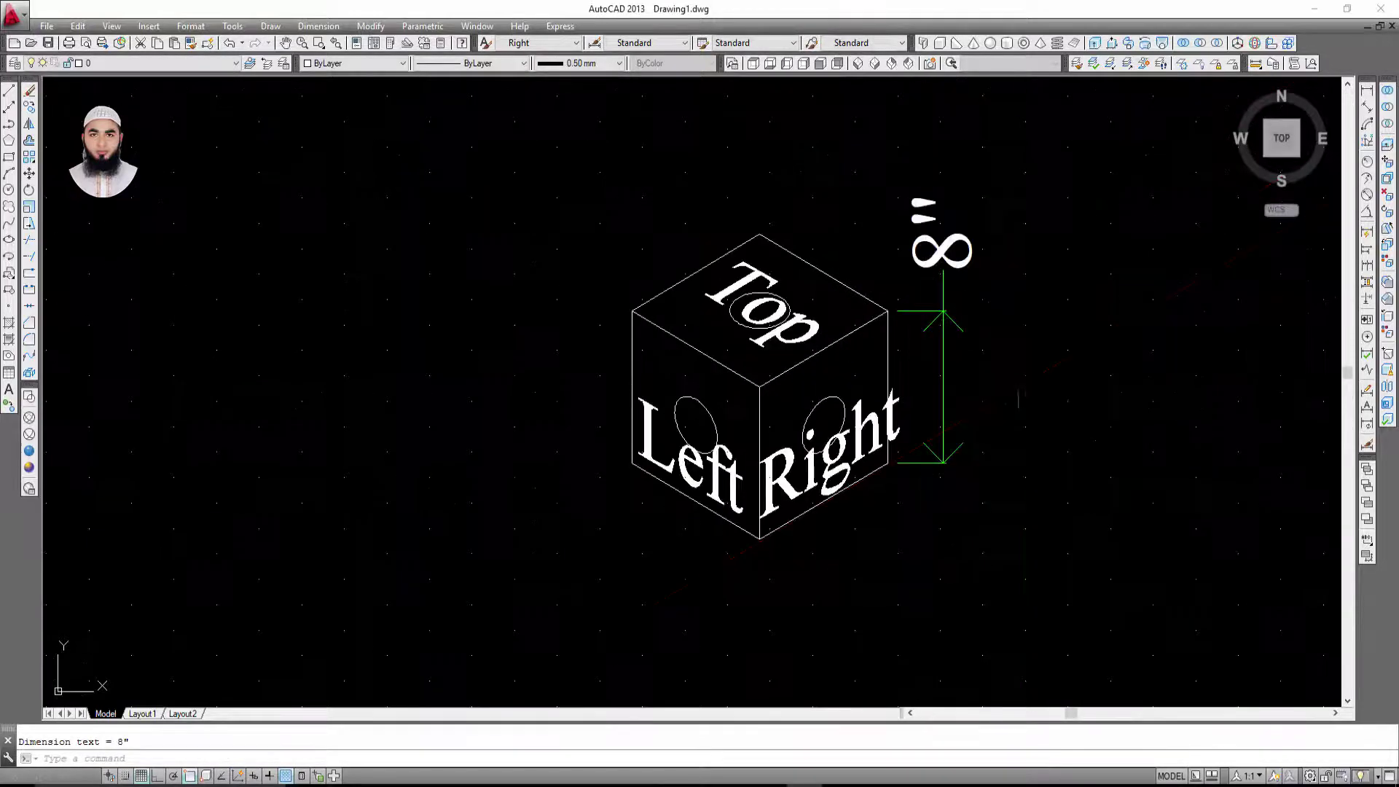
pyautogui.press('Return')
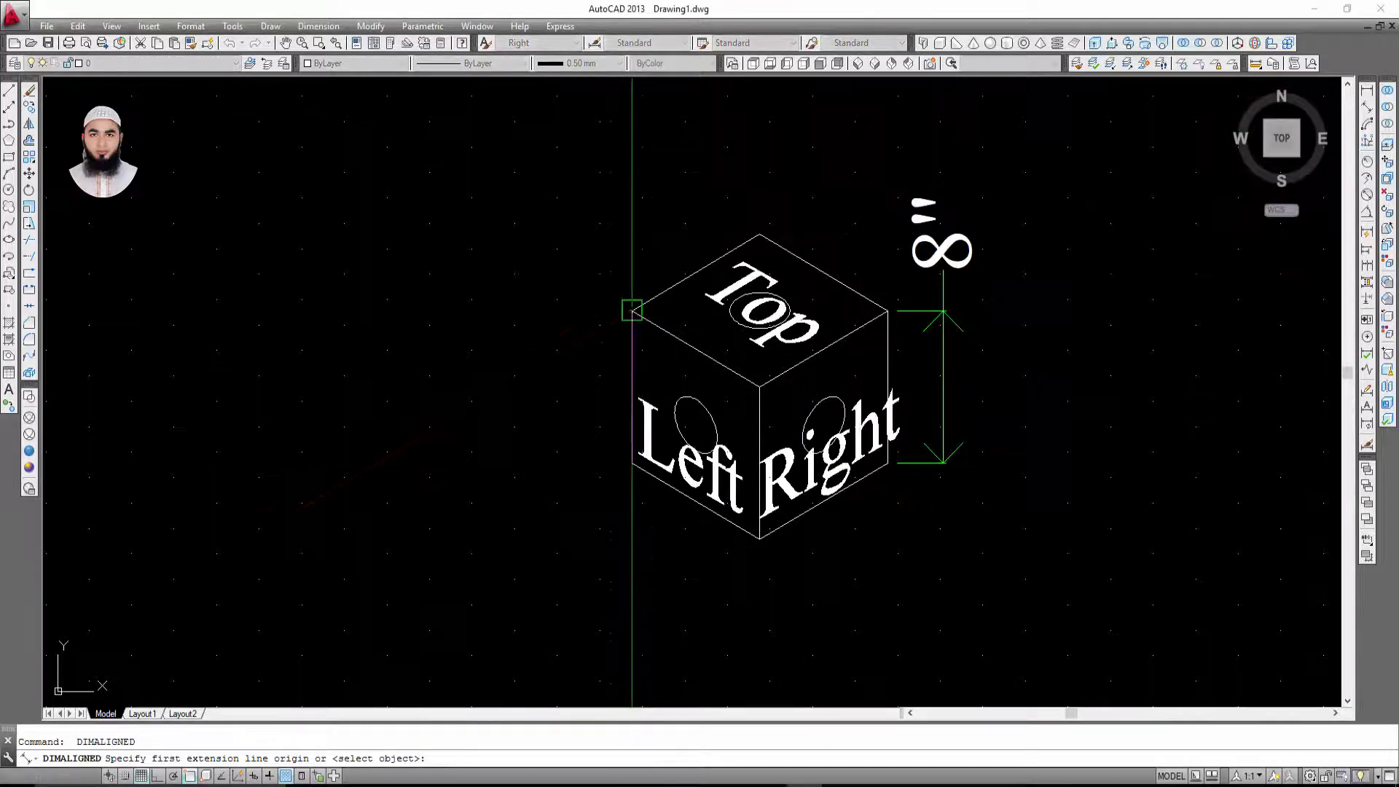
pyautogui.click(631, 312)
pyautogui.click(758, 235)
pyautogui.click(772, 171)
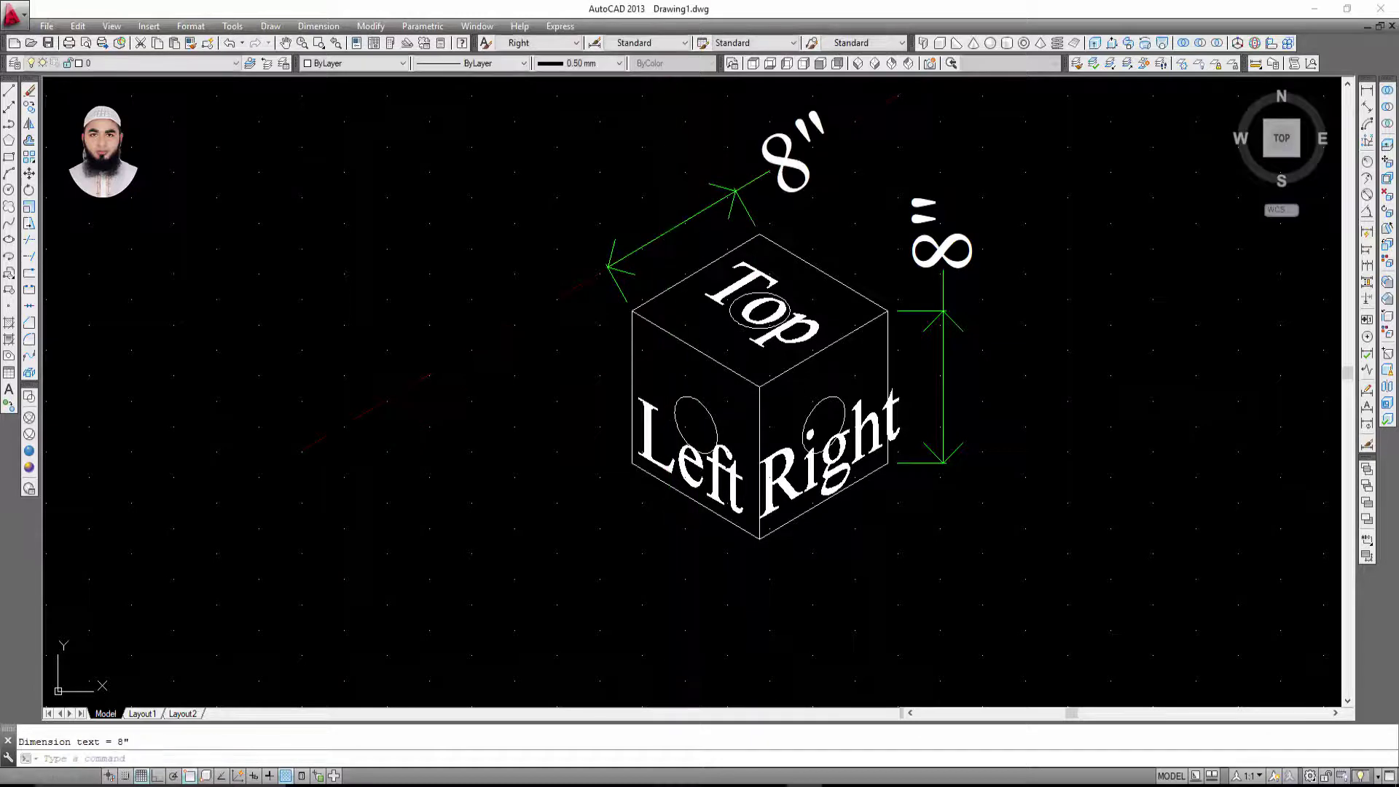
# Step: Add aligned 8" dimensions to both bottom edges and begin one on the left vertical edge
pyautogui.press('Return')
pyautogui.click(760, 538)
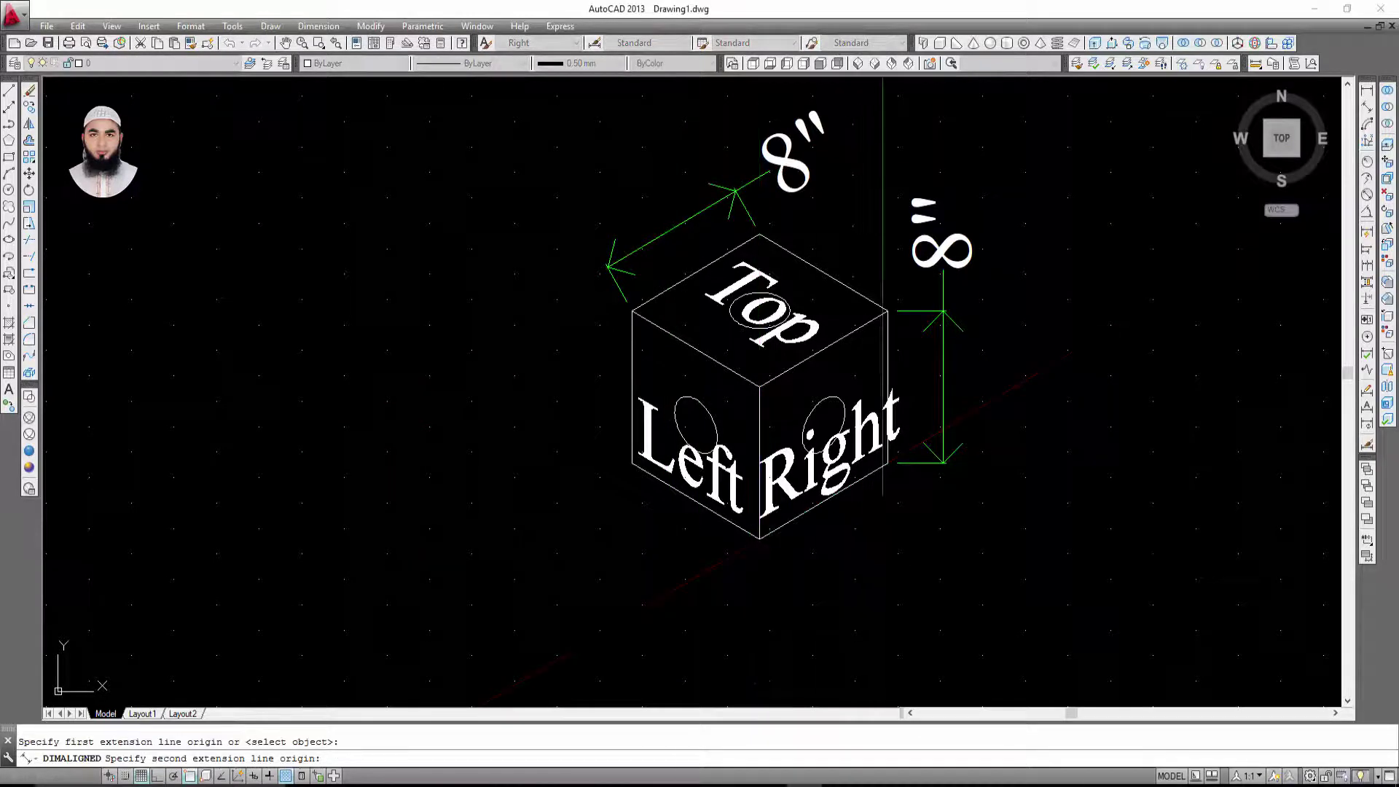
pyautogui.click(888, 463)
pyautogui.click(912, 519)
pyautogui.press('Return')
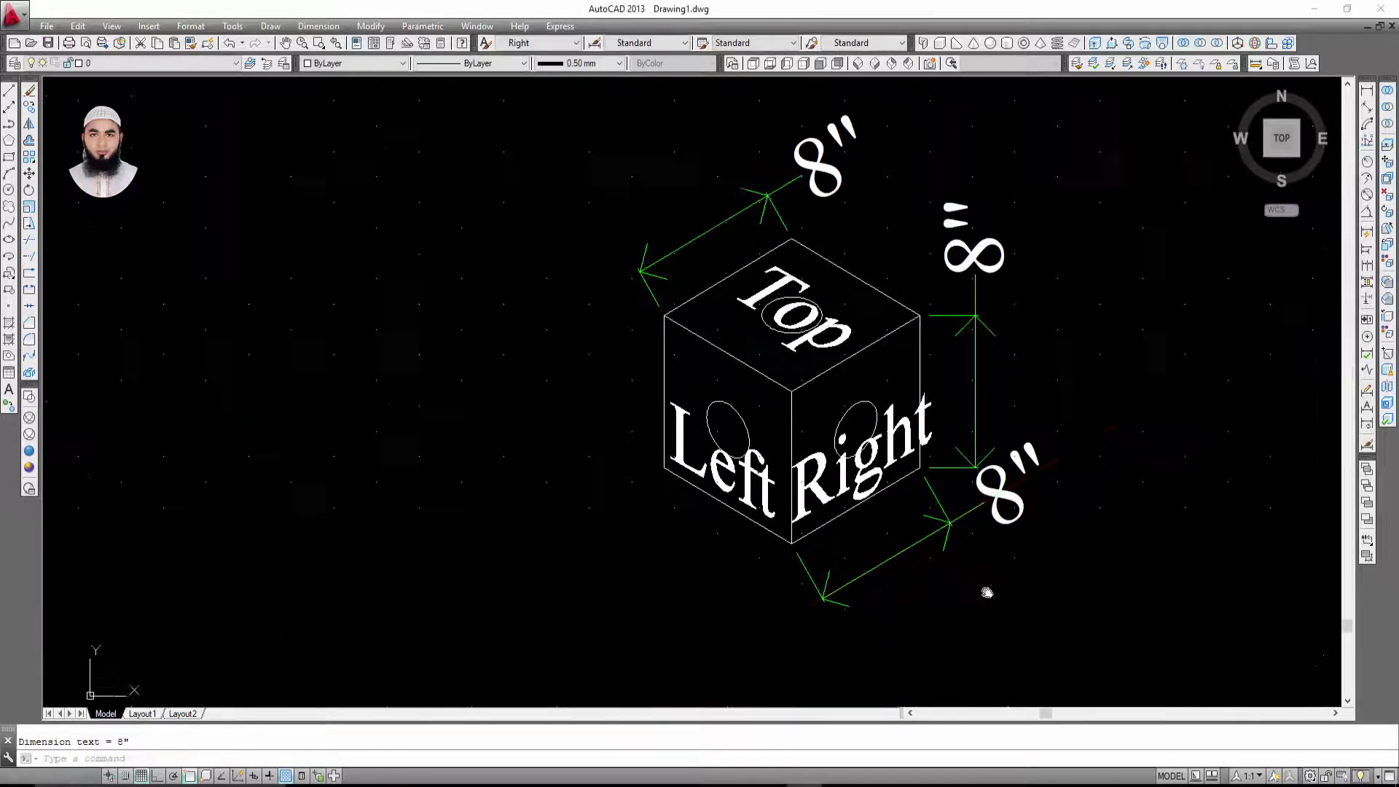
pyautogui.moveTo(756, 543); pyautogui.dragTo(833, 554, button='middle')
pyautogui.click(838, 548)
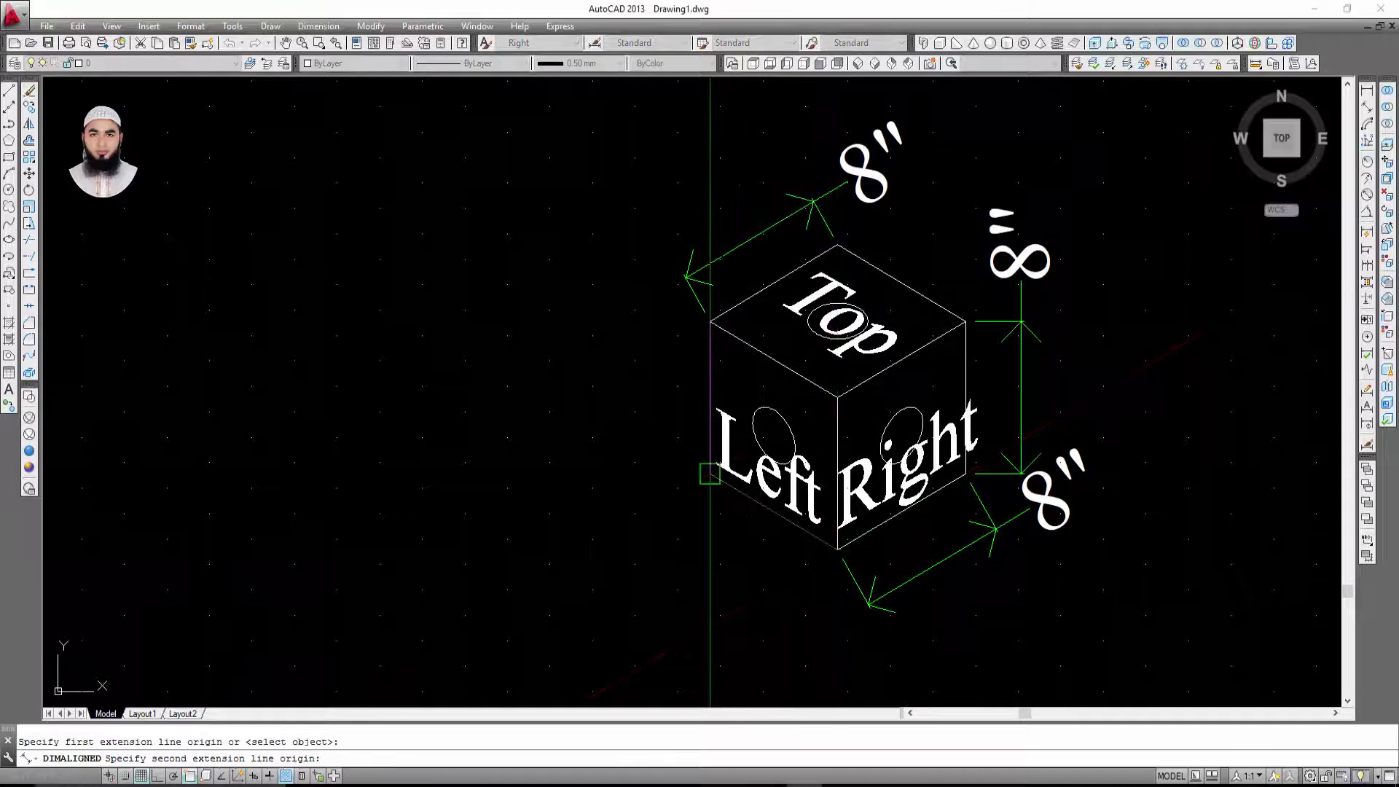
pyautogui.click(711, 474)
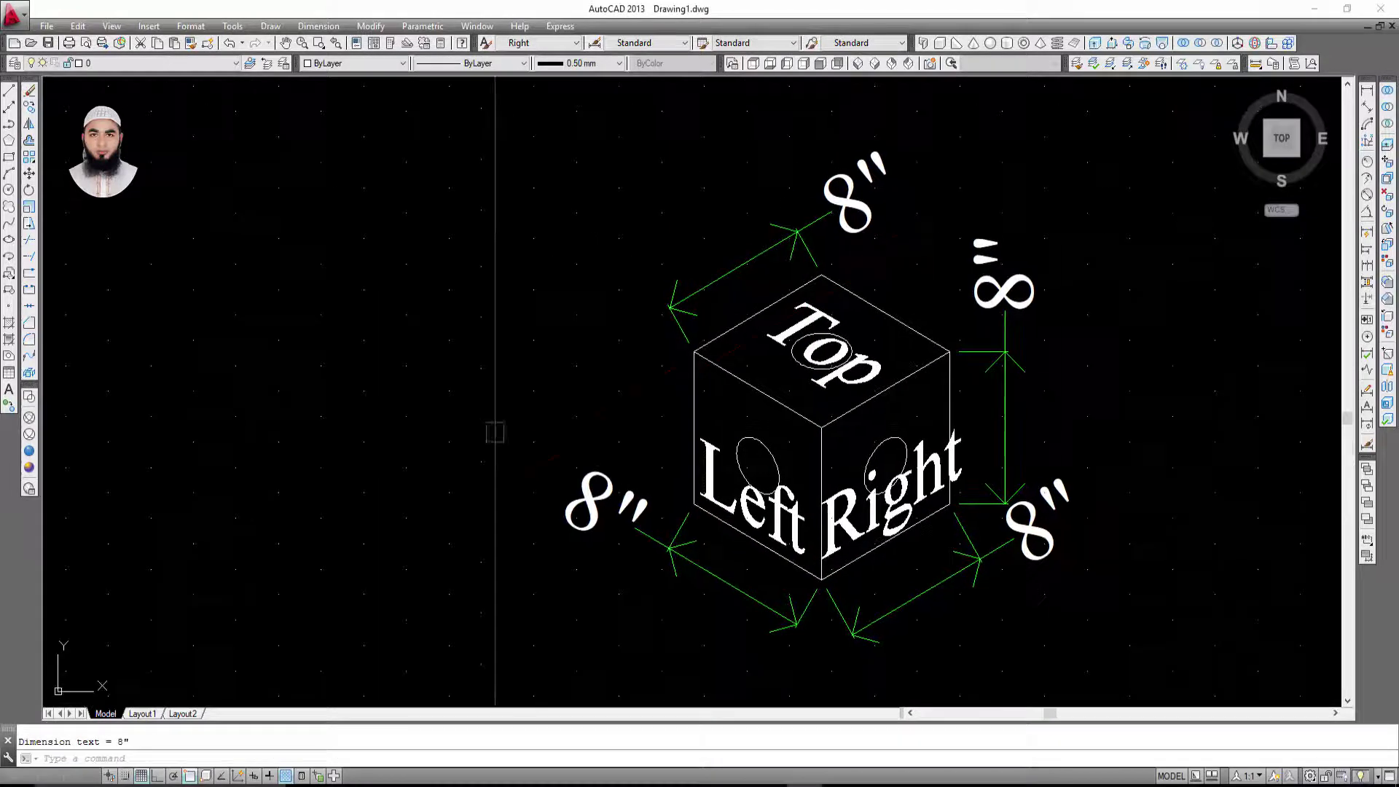
pyautogui.press('Return')
pyautogui.scroll(2, 692, 503)
pyautogui.scroll(1, 692, 503)
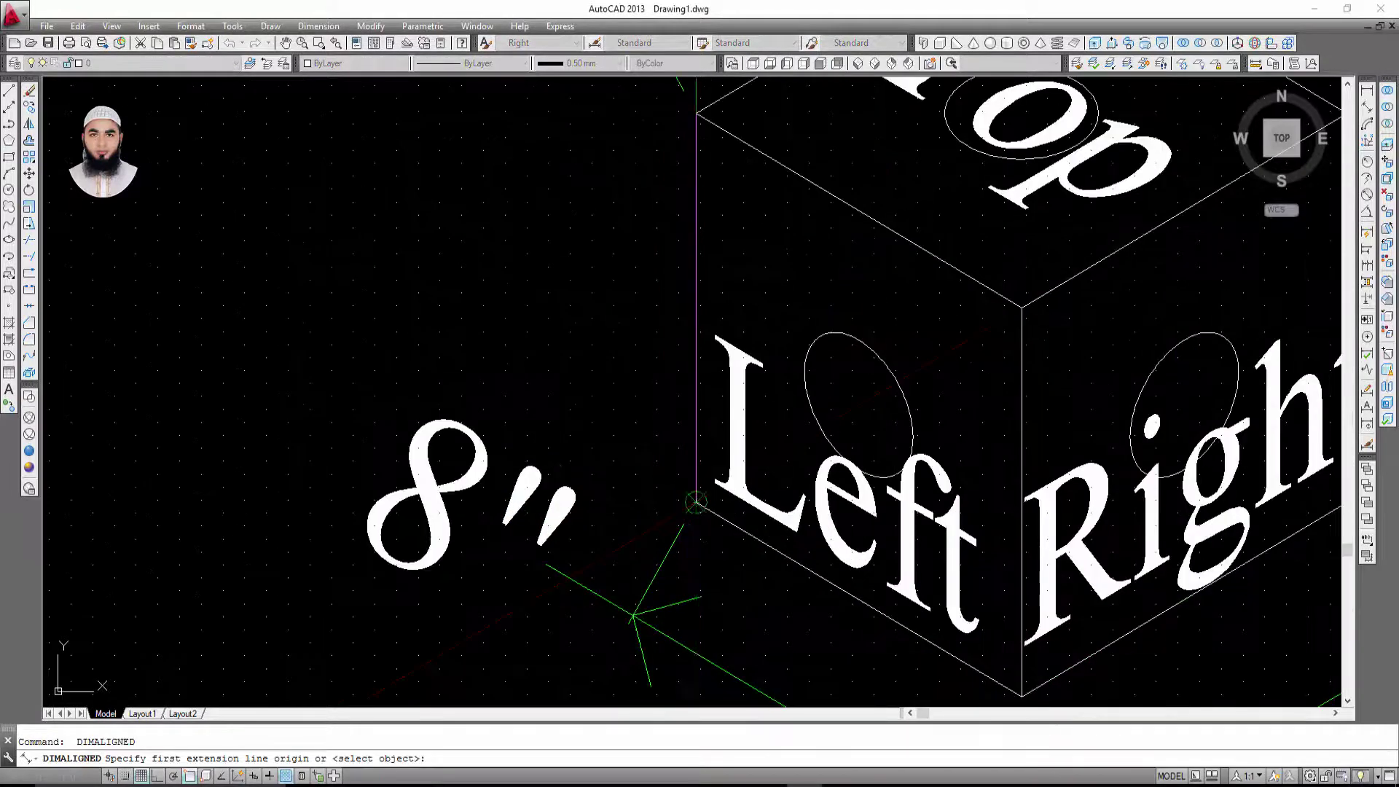
pyautogui.click(689, 503)
pyautogui.scroll(-3, 689, 503)
pyautogui.click(679, 299)
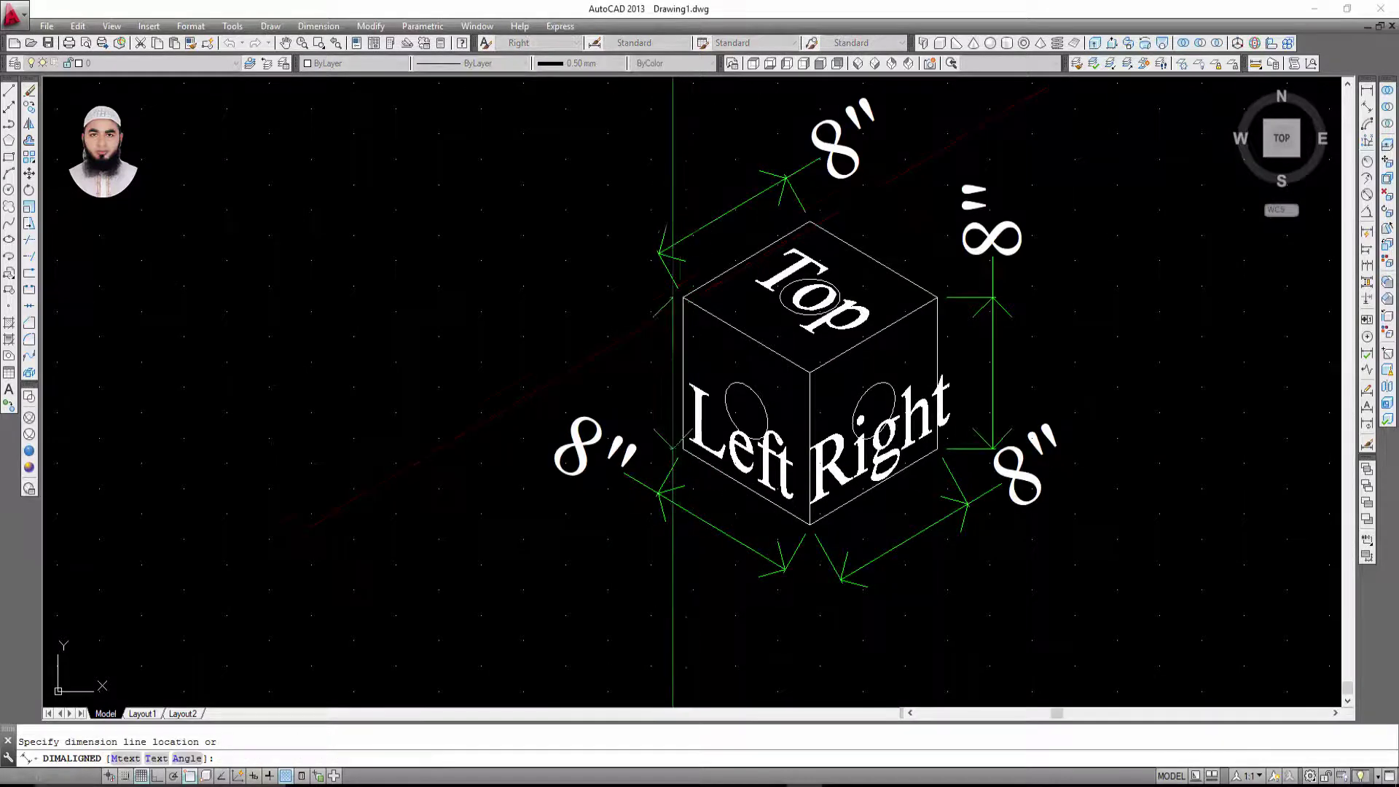
# Step: Place the 8" dimension on the cube's left vertical edge
pyautogui.click(626, 449)
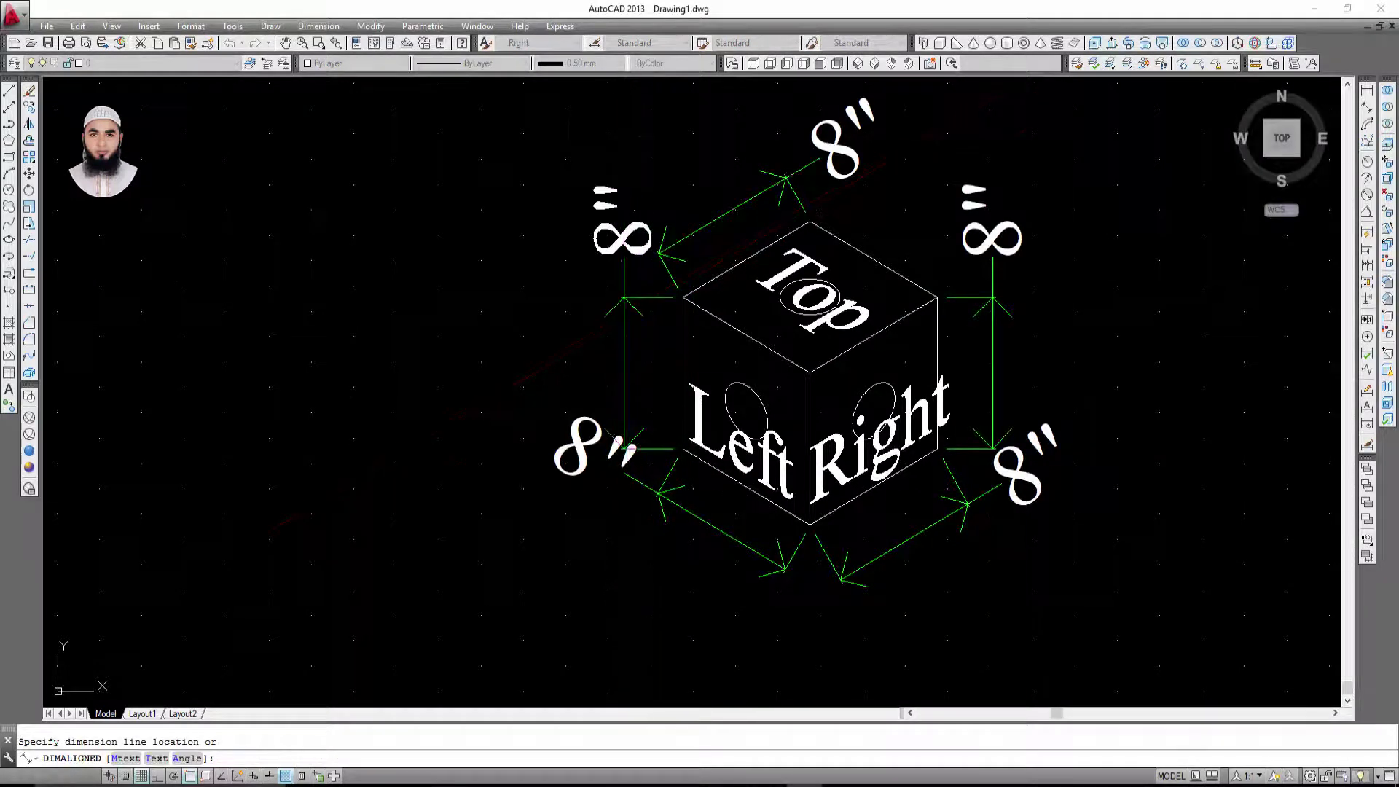
pyautogui.press('Escape')
pyautogui.moveTo(838, 467); pyautogui.dragTo(705, 452, button='middle')
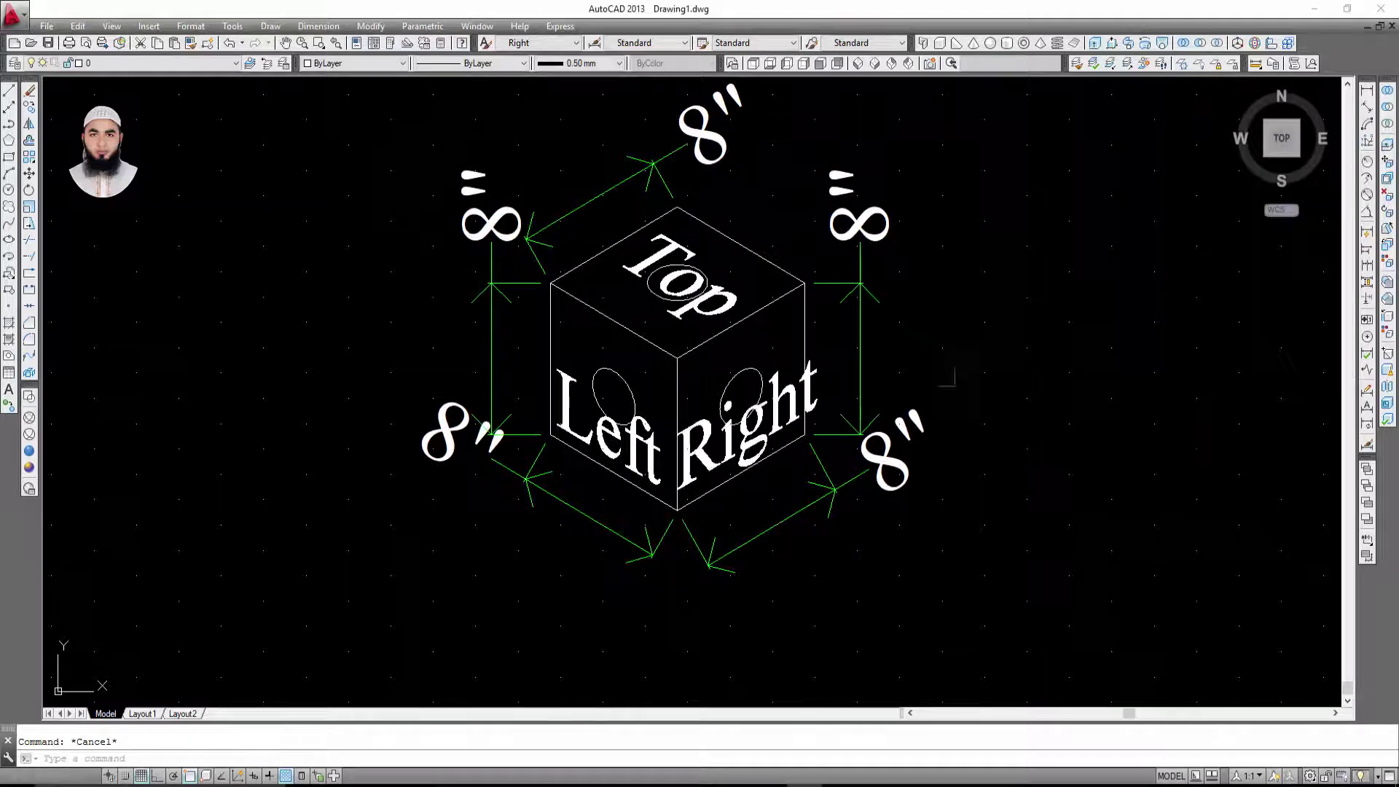
pyautogui.moveTo(1080, 415); pyautogui.dragTo(1032, 459, button='middle')
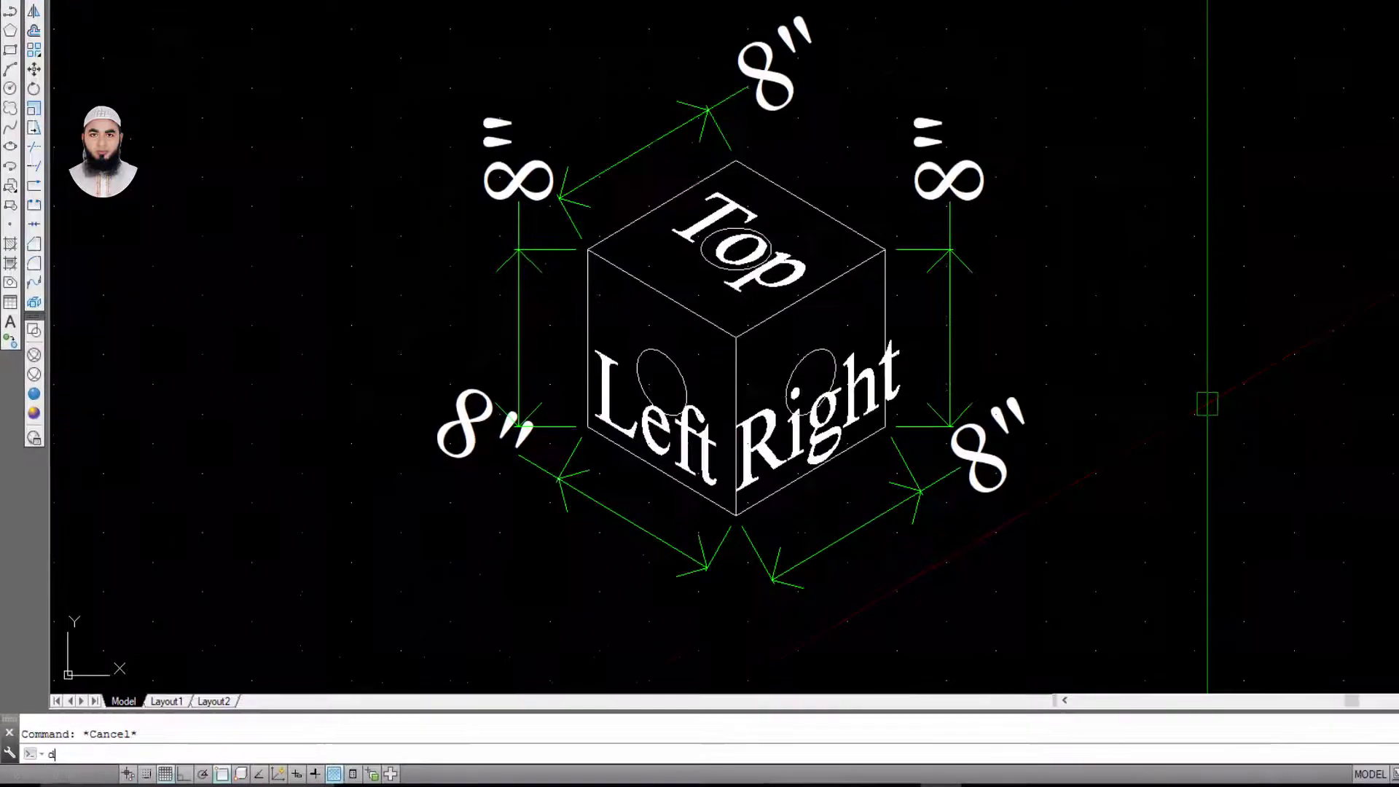
# Step: Oblique the lower-right 8" dimension to -90° using the DIM Oblique option
pyautogui.write('dim')
pyautogui.press('Return')
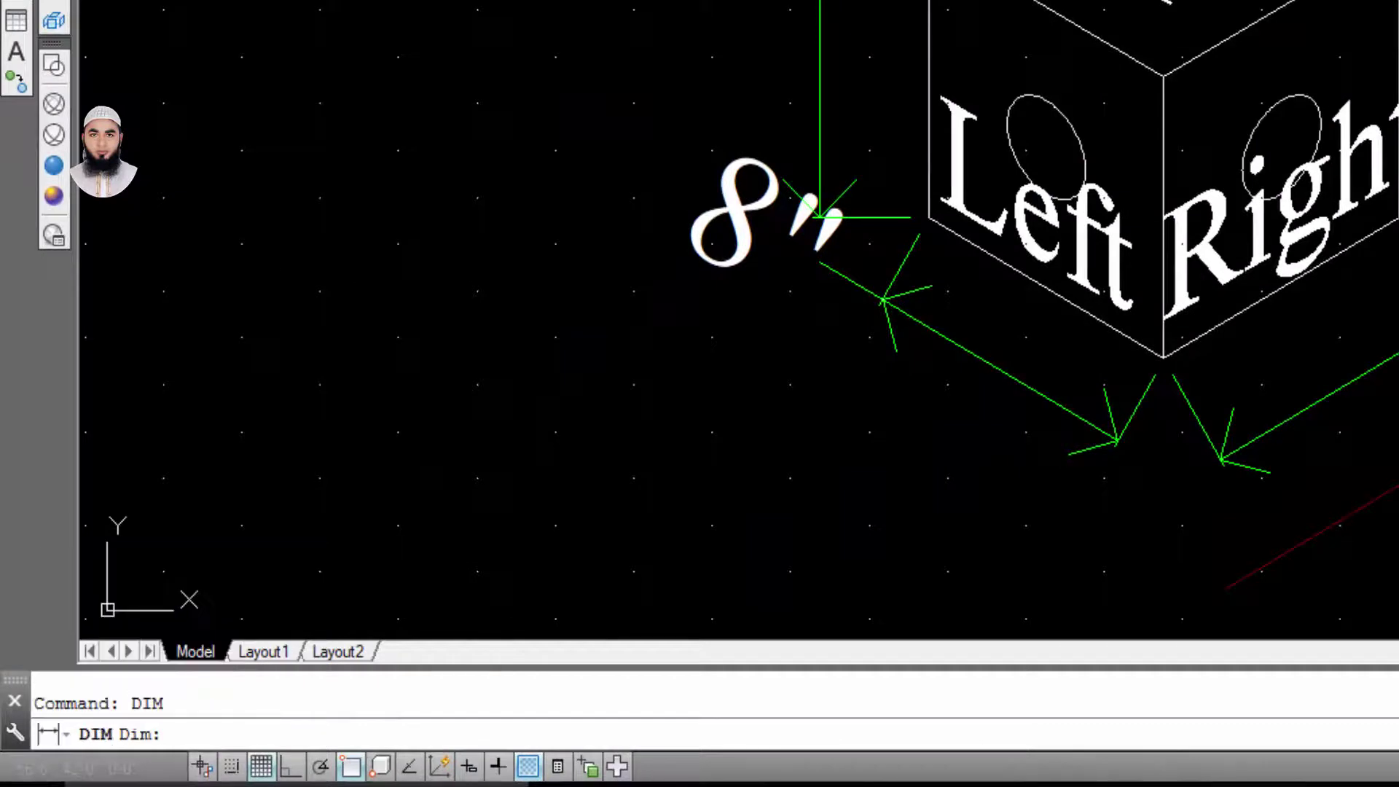
pyautogui.press('Escape')
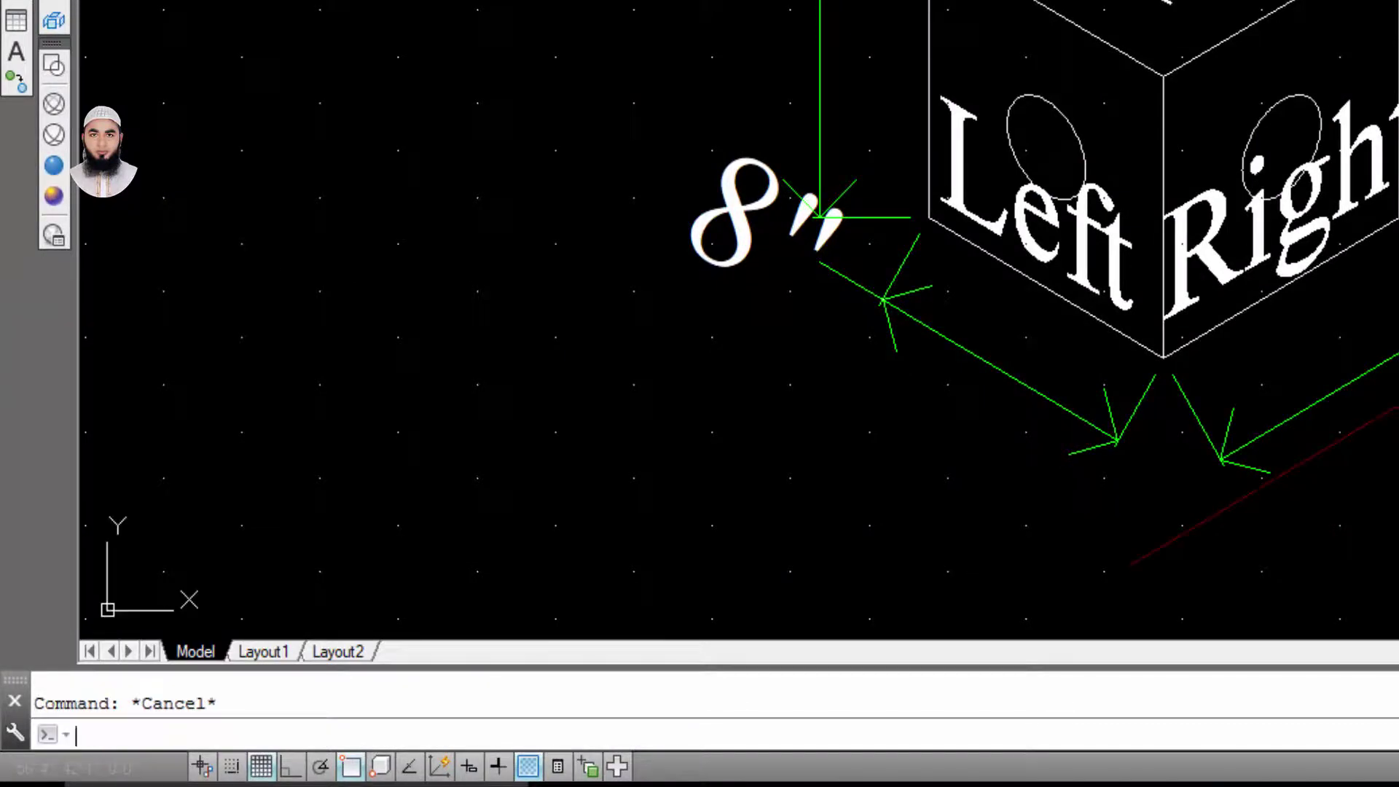
pyautogui.write('di')
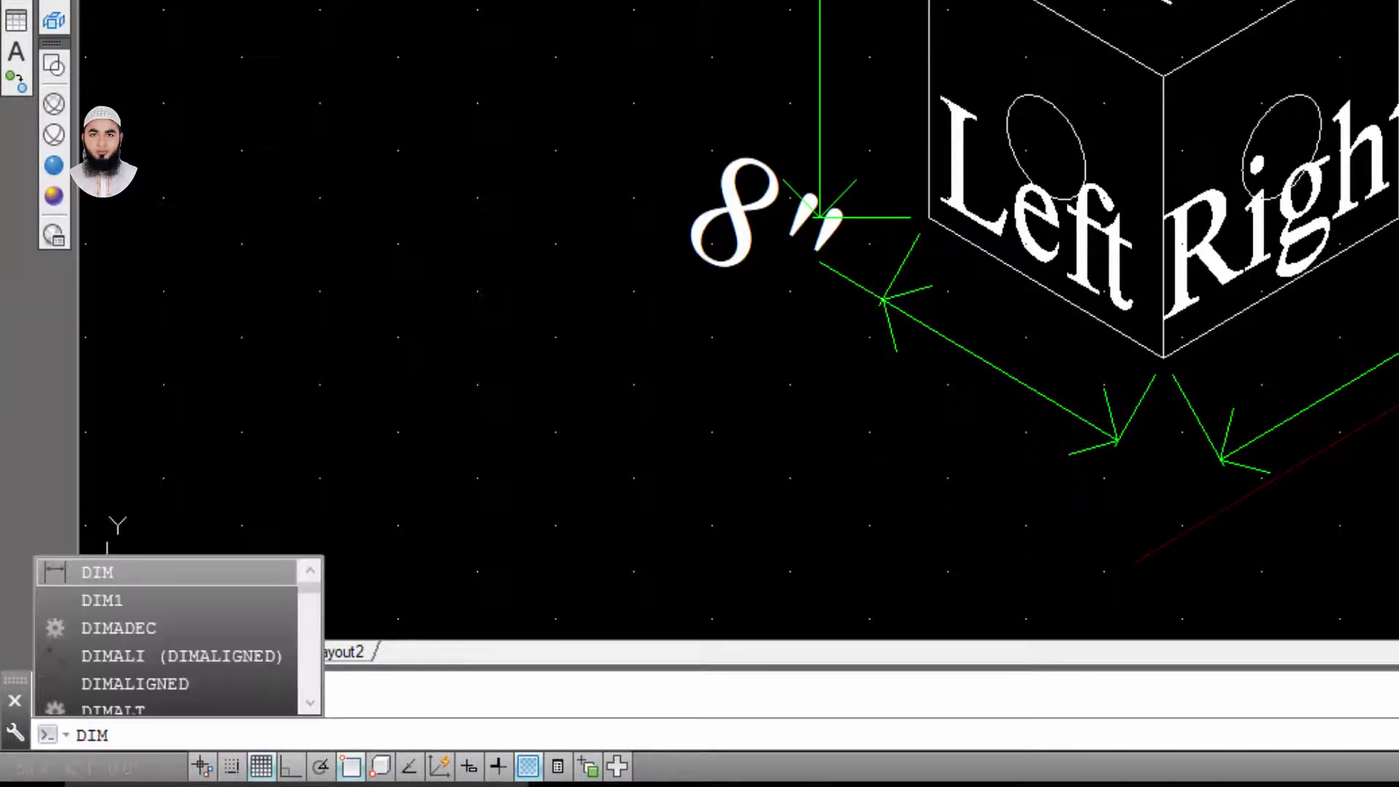
pyautogui.press('Return')
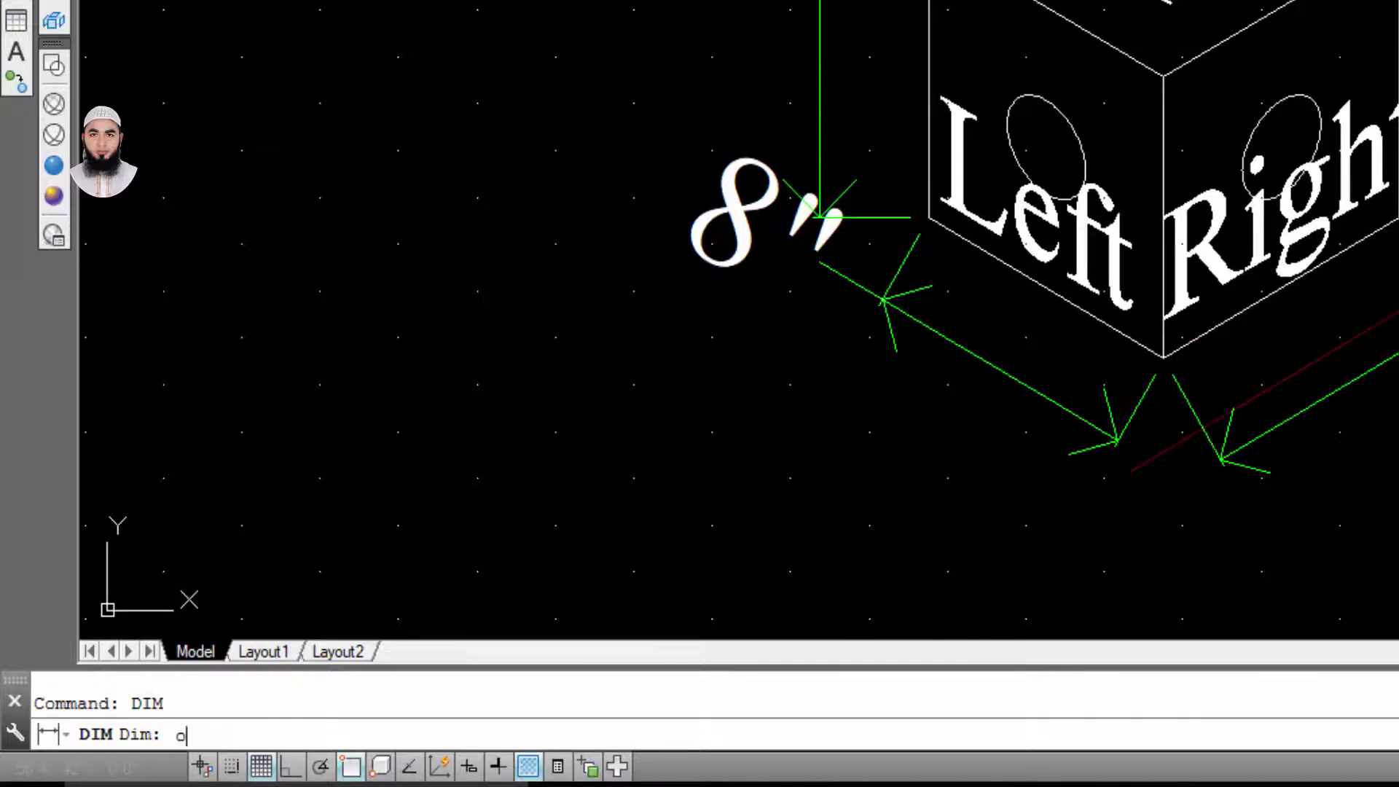
pyautogui.write('b')
pyautogui.press('Return')
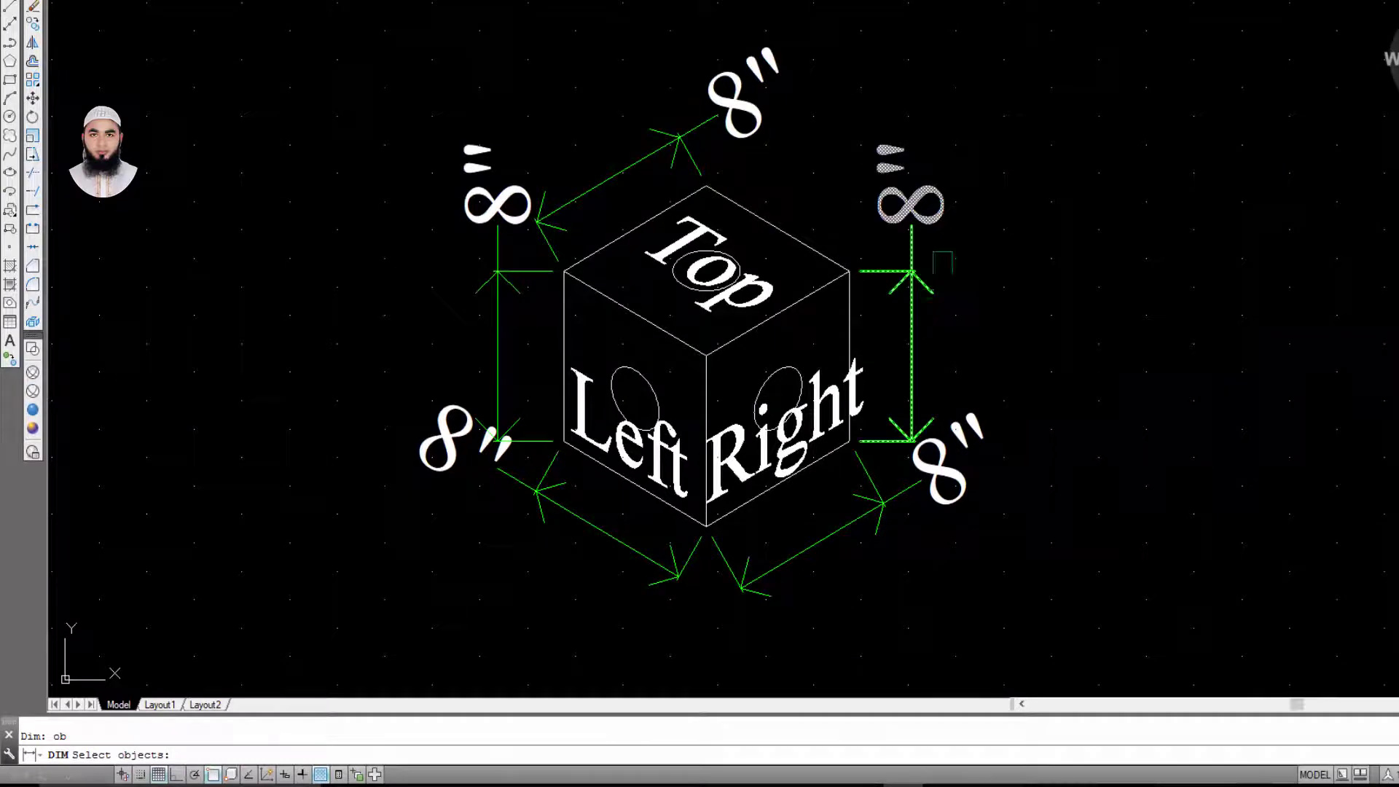
pyautogui.click(904, 492)
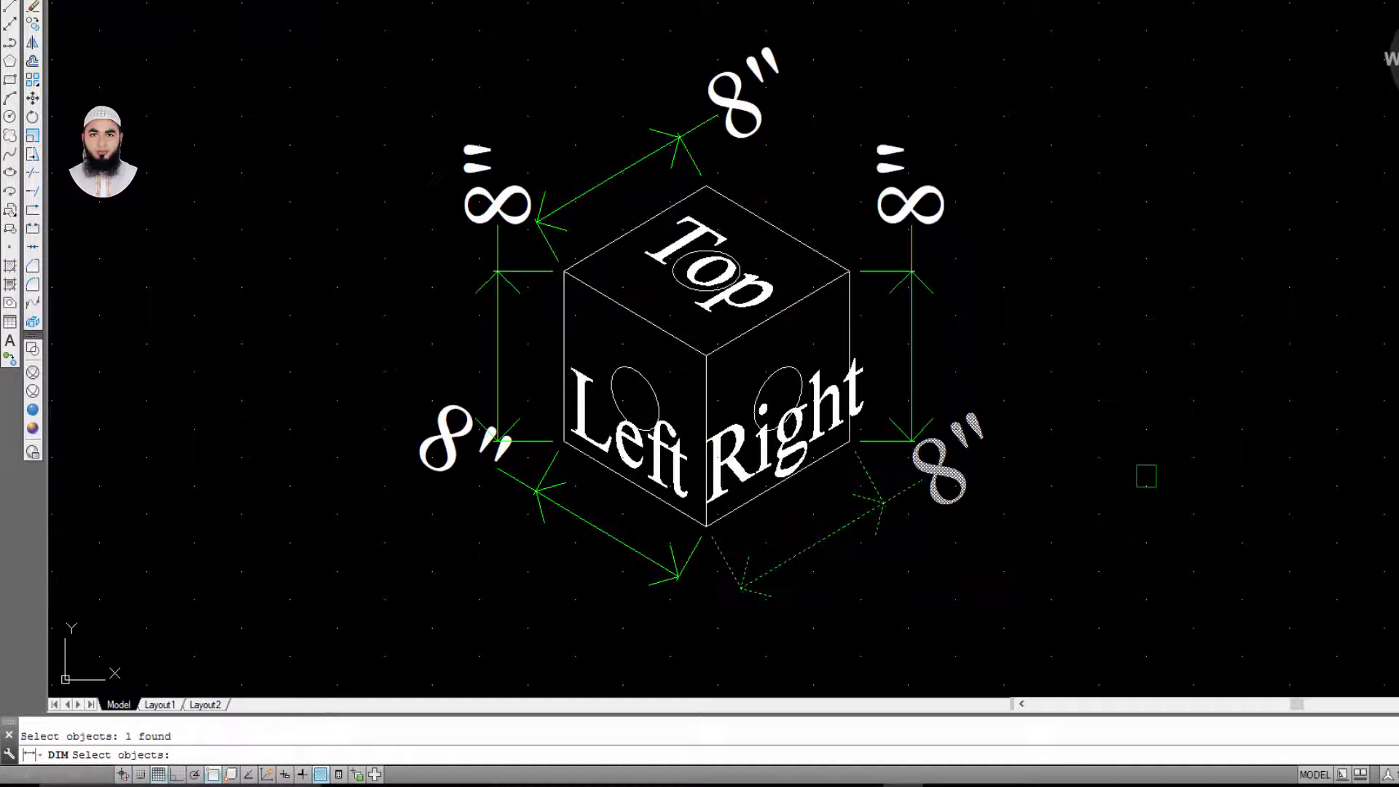
pyautogui.press('Return')
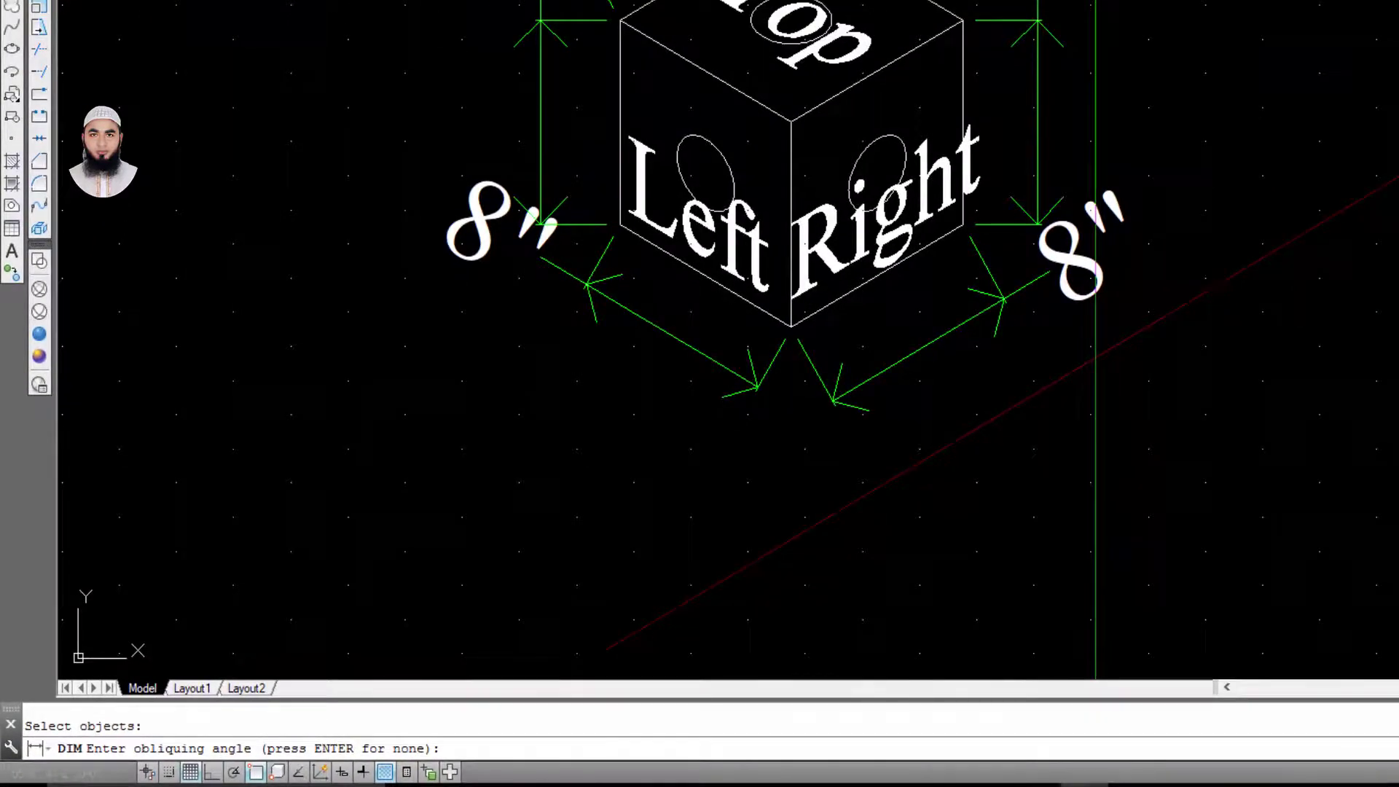
pyautogui.write('-')
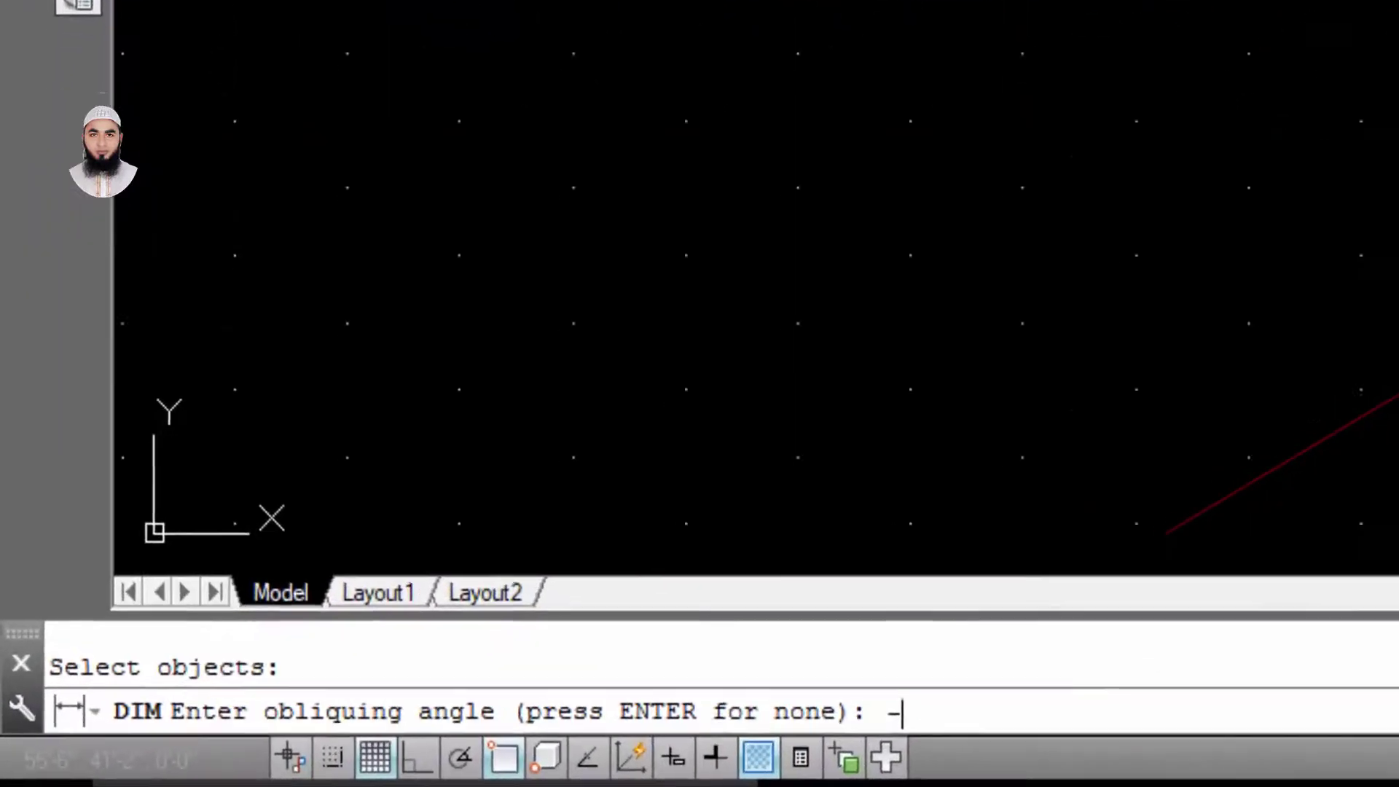
pyautogui.write('90')
pyautogui.press('Return')
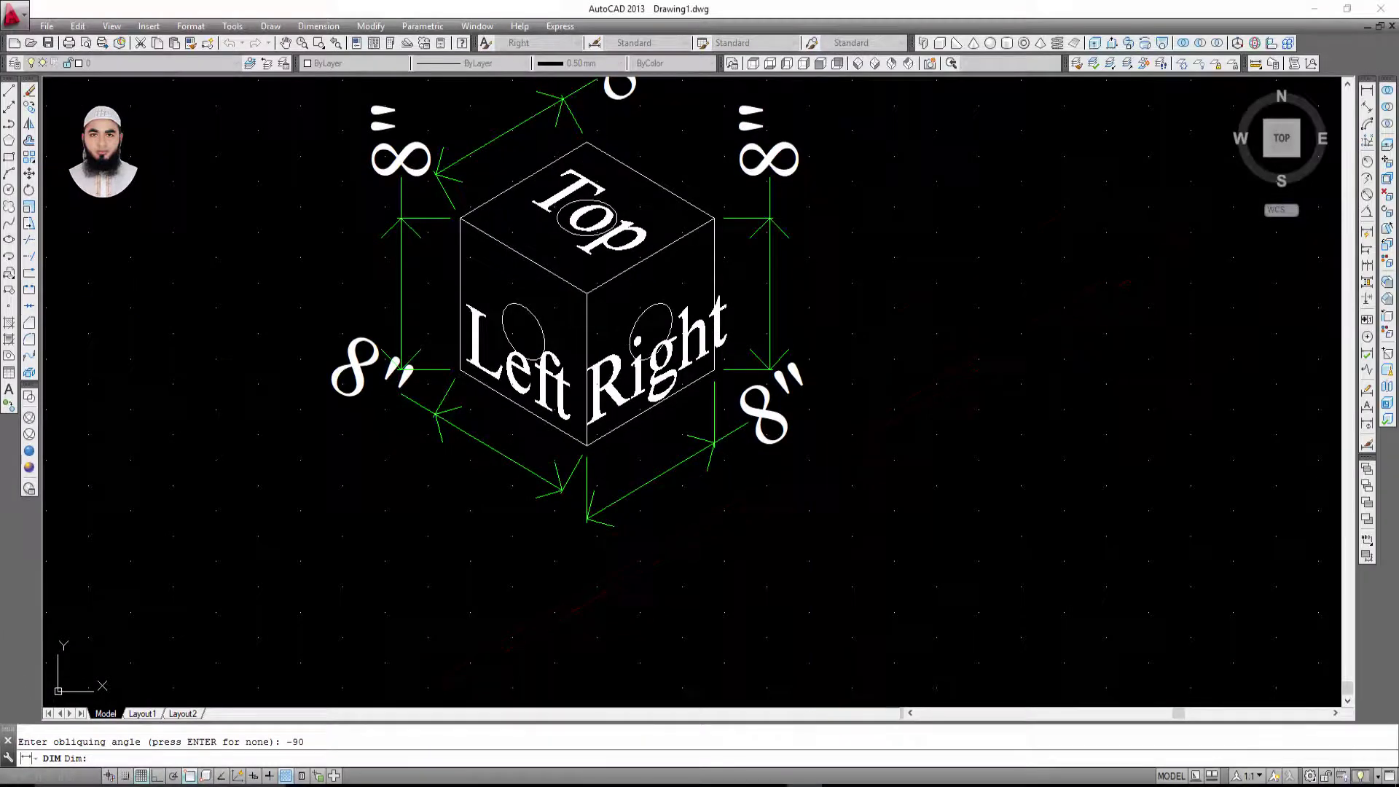
# Step: Bring the whole dimensioned cube into view and begin another oblique pass
pyautogui.moveTo(699, 437); pyautogui.dragTo(631, 277, button='middle')
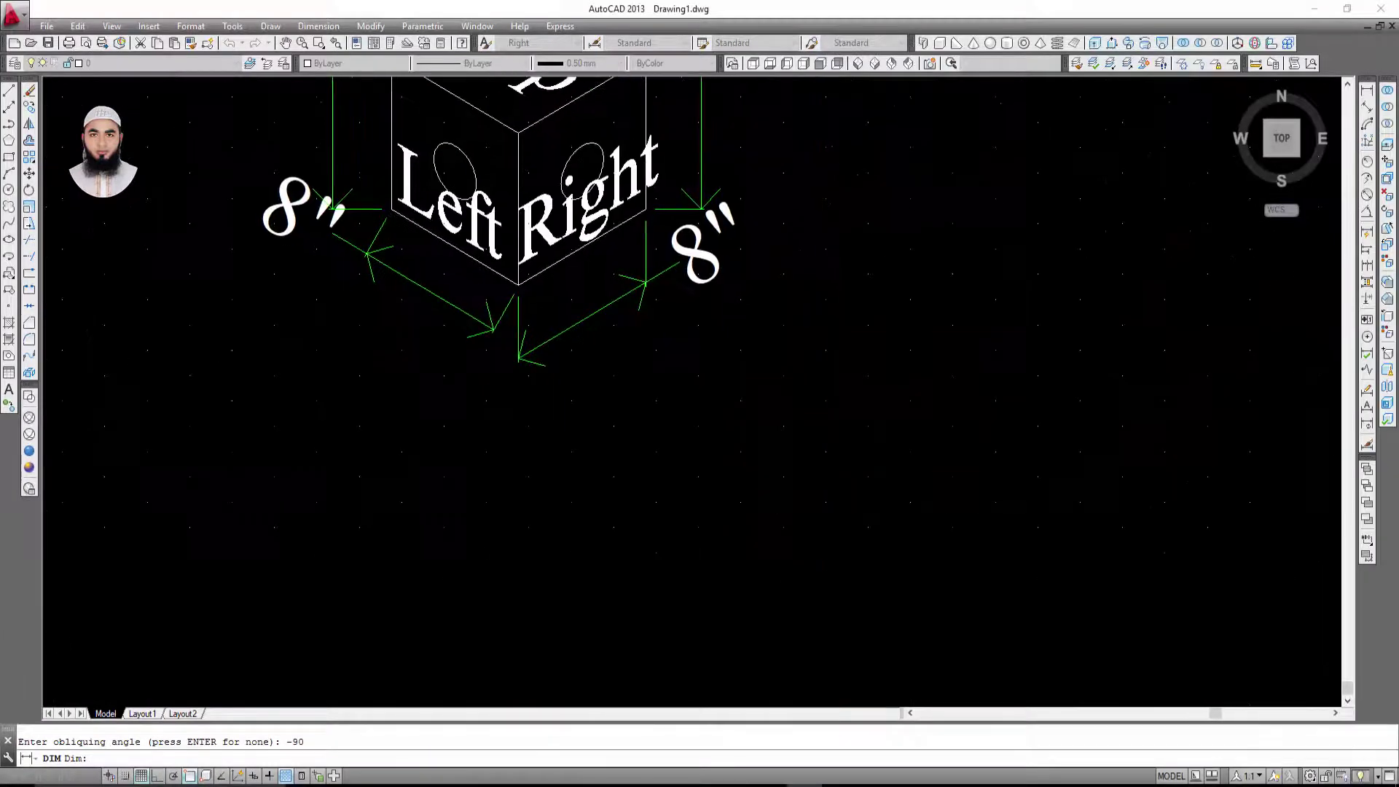
pyautogui.moveTo(634, 387); pyautogui.dragTo(566, 646, button='middle')
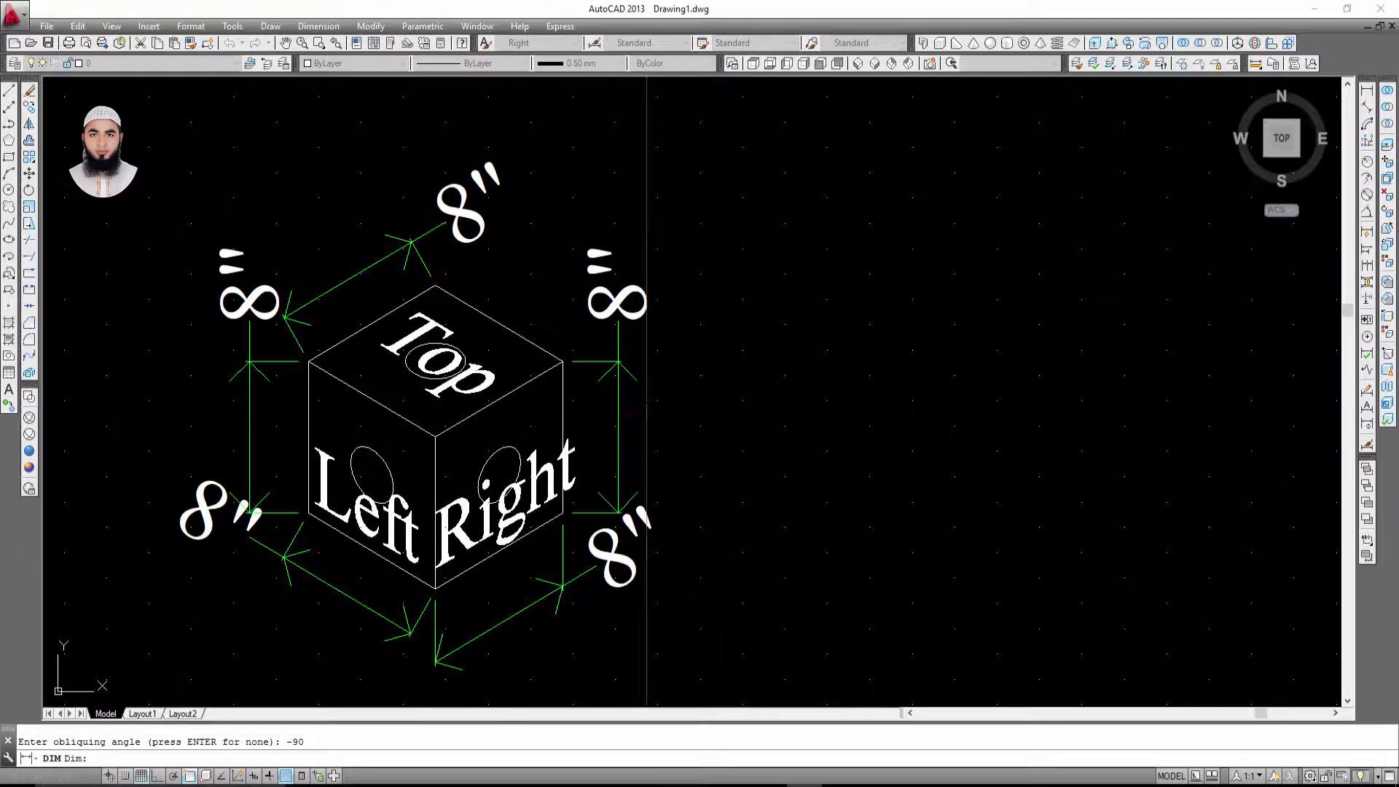
pyautogui.write('o')
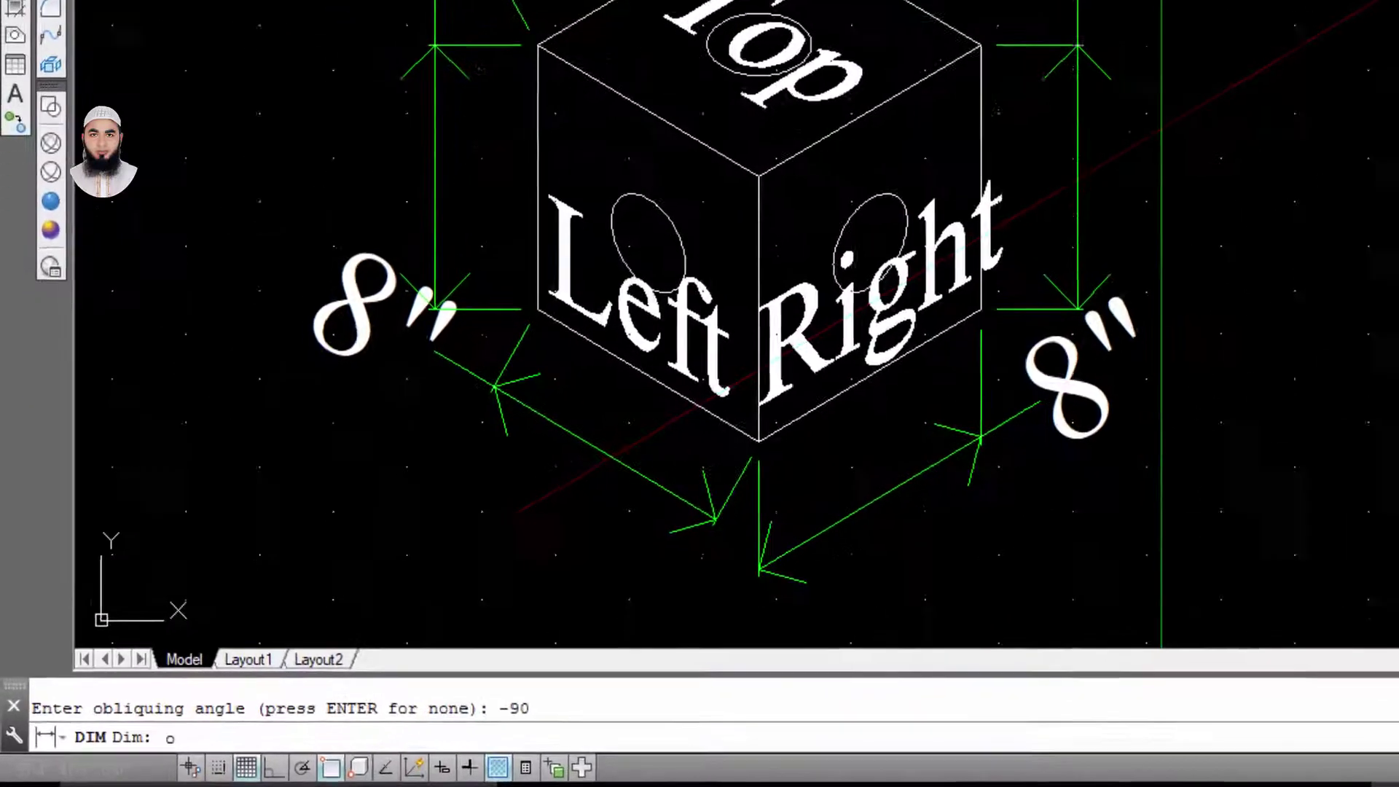
pyautogui.write('b')
pyautogui.press('Return')
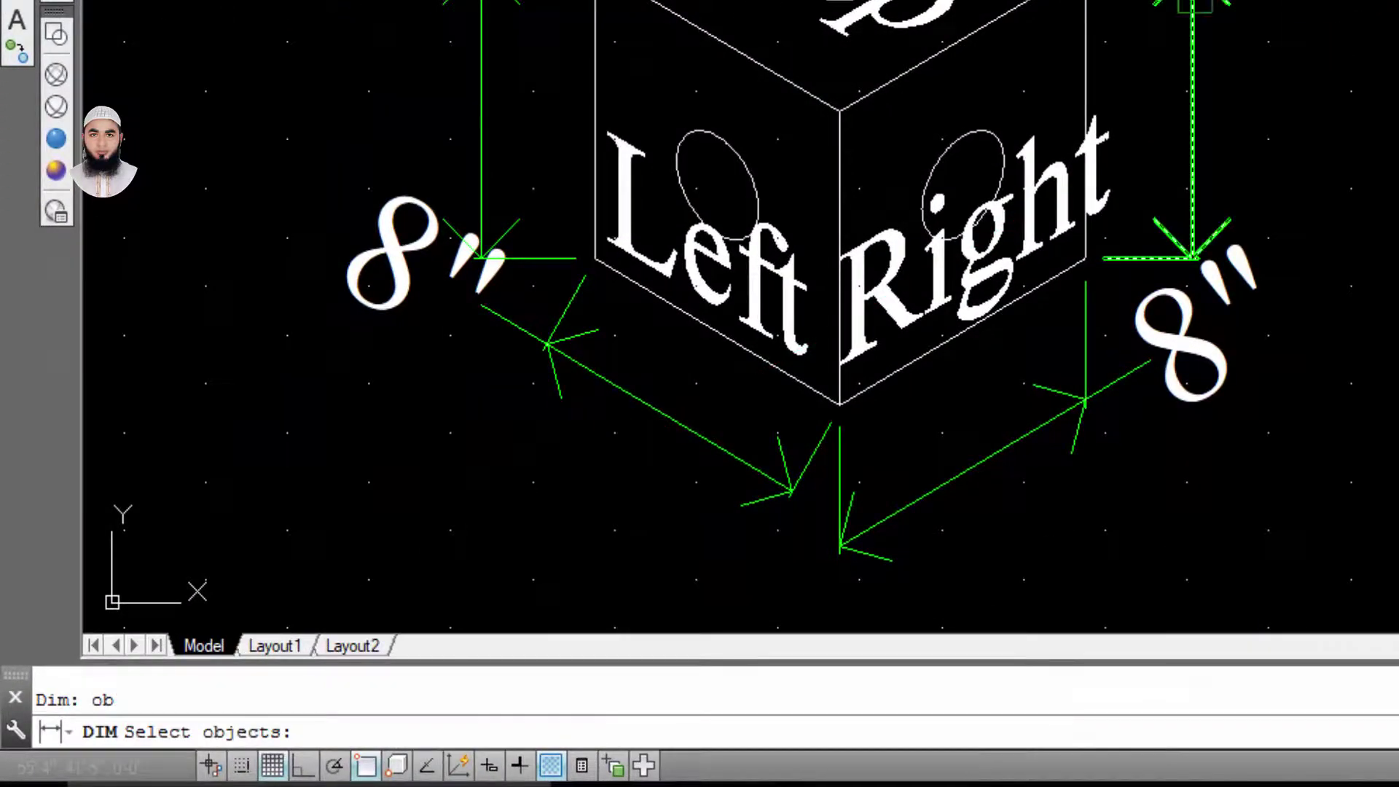
# Step: Oblique the right vertical 8" dimension to a 30° angle
pyautogui.click(1193, 22)
pyautogui.press('Return')
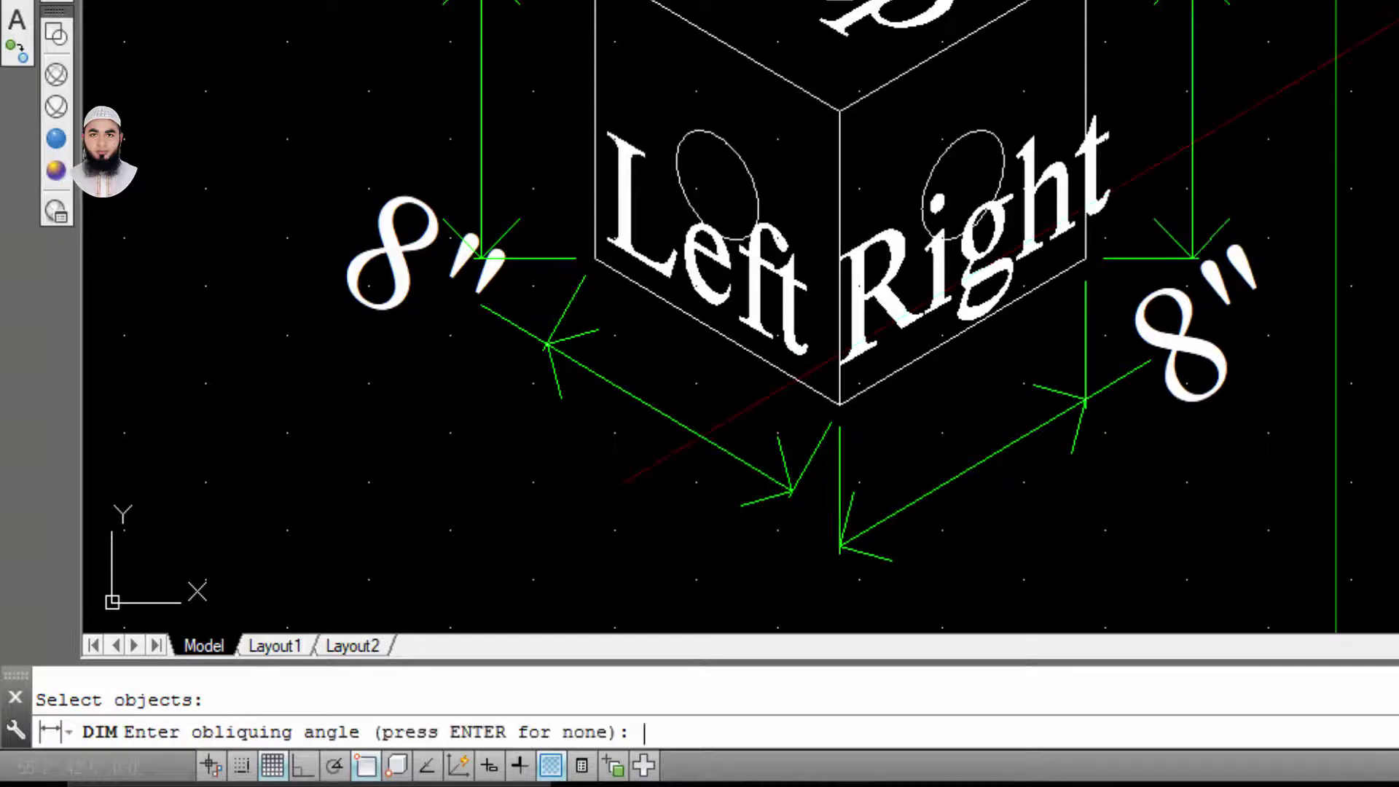
pyautogui.write('30')
pyautogui.press('Return')
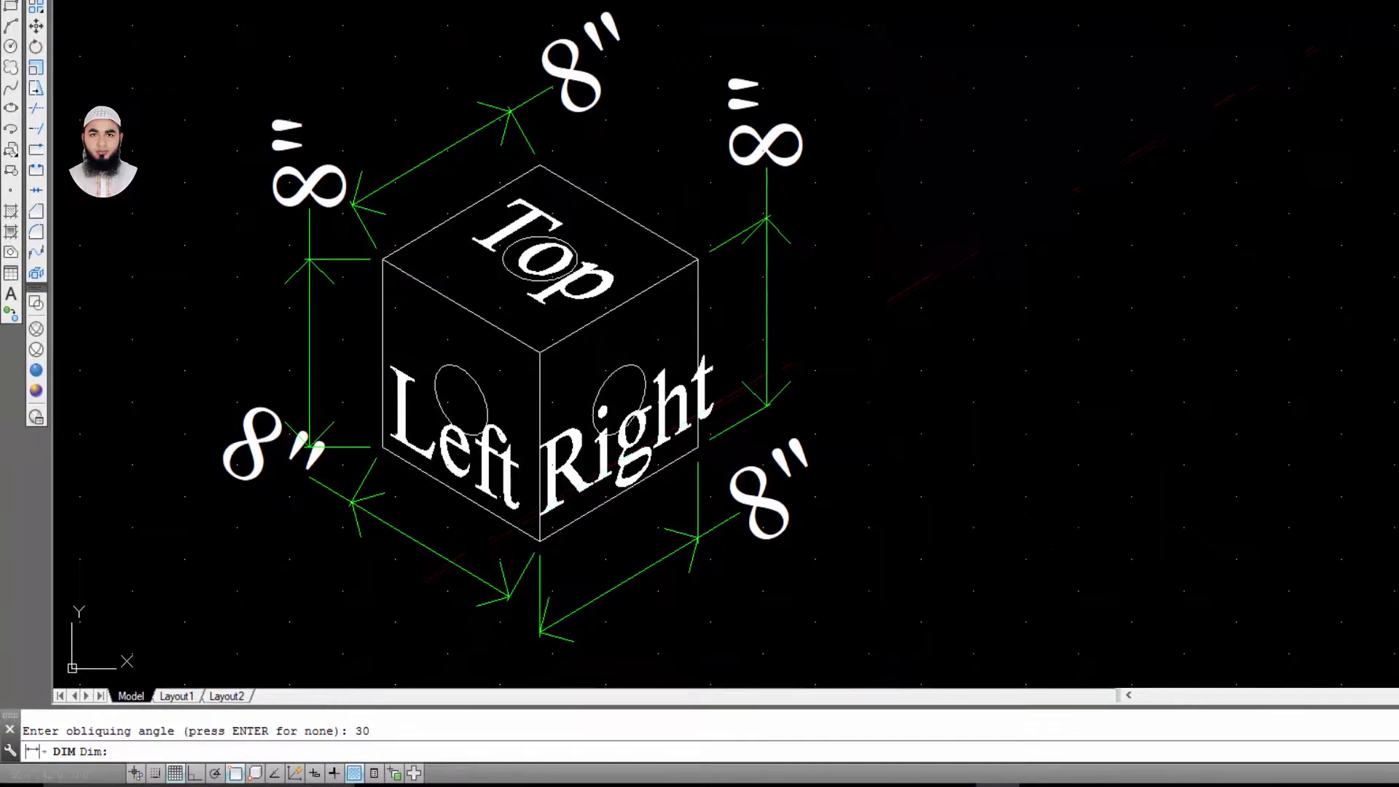
pyautogui.moveTo(1021, 212); pyautogui.dragTo(1188, 55, button='middle')
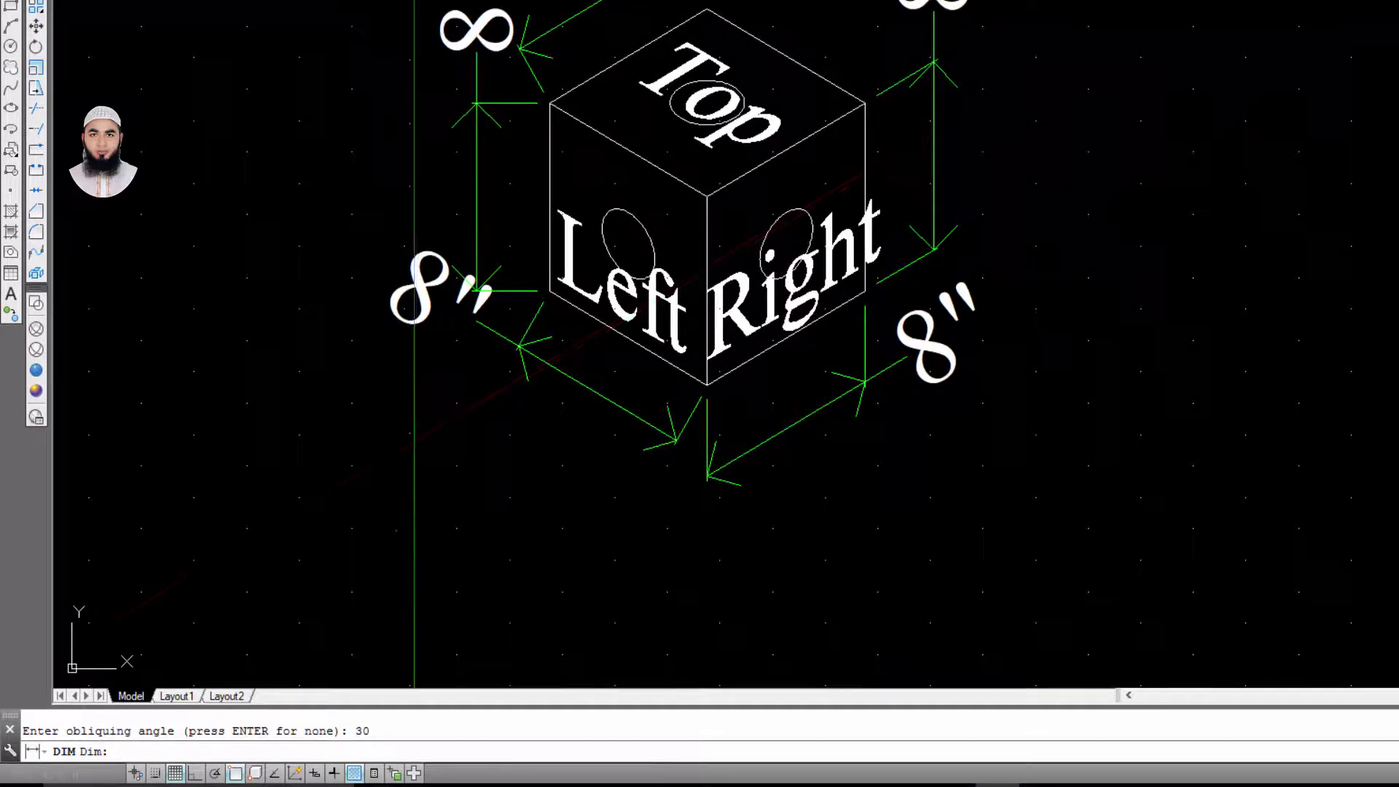
# Step: Oblique the lower-left 8" dimension to -90° so its extension lines run vertically
pyautogui.write('oblique')
pyautogui.press('Return')
pyautogui.click(529, 425)
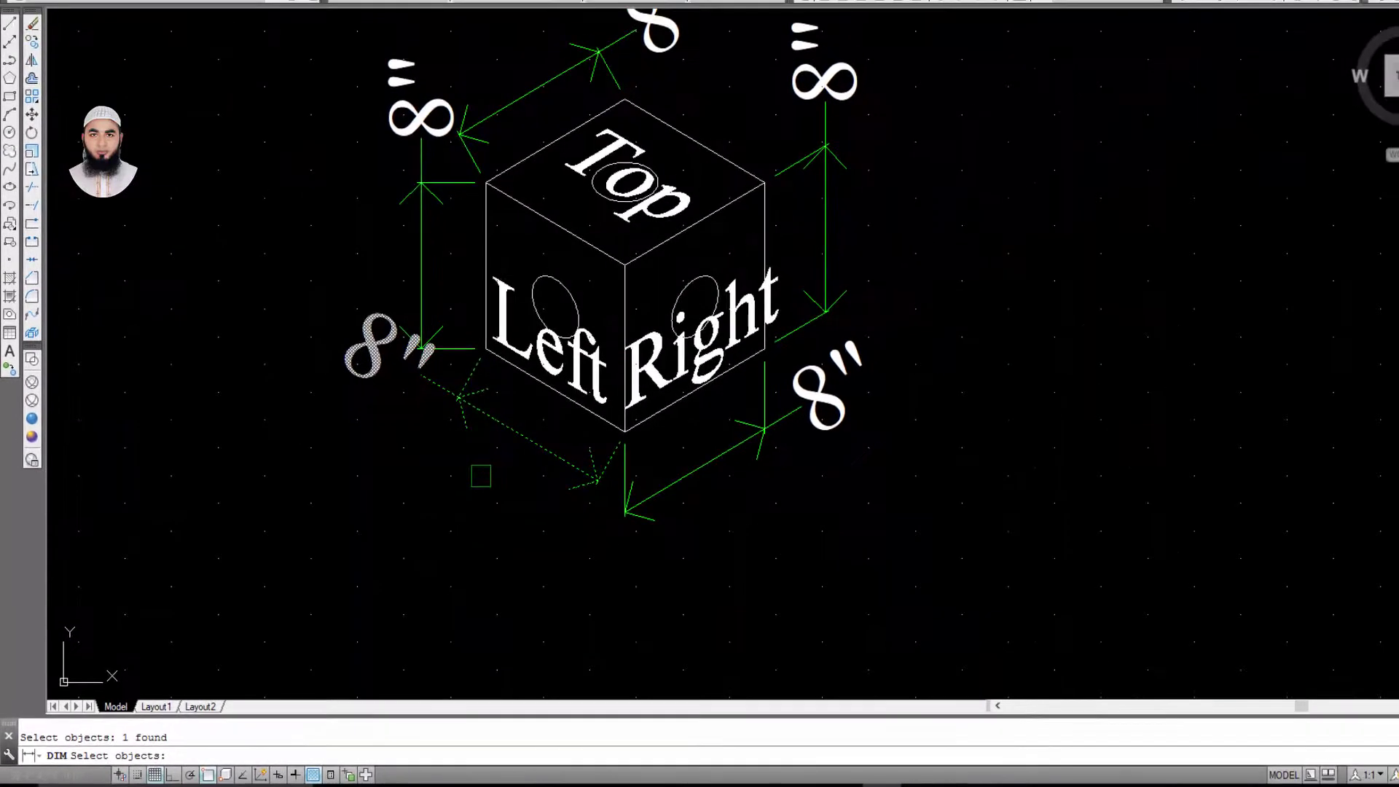
pyautogui.press('Return')
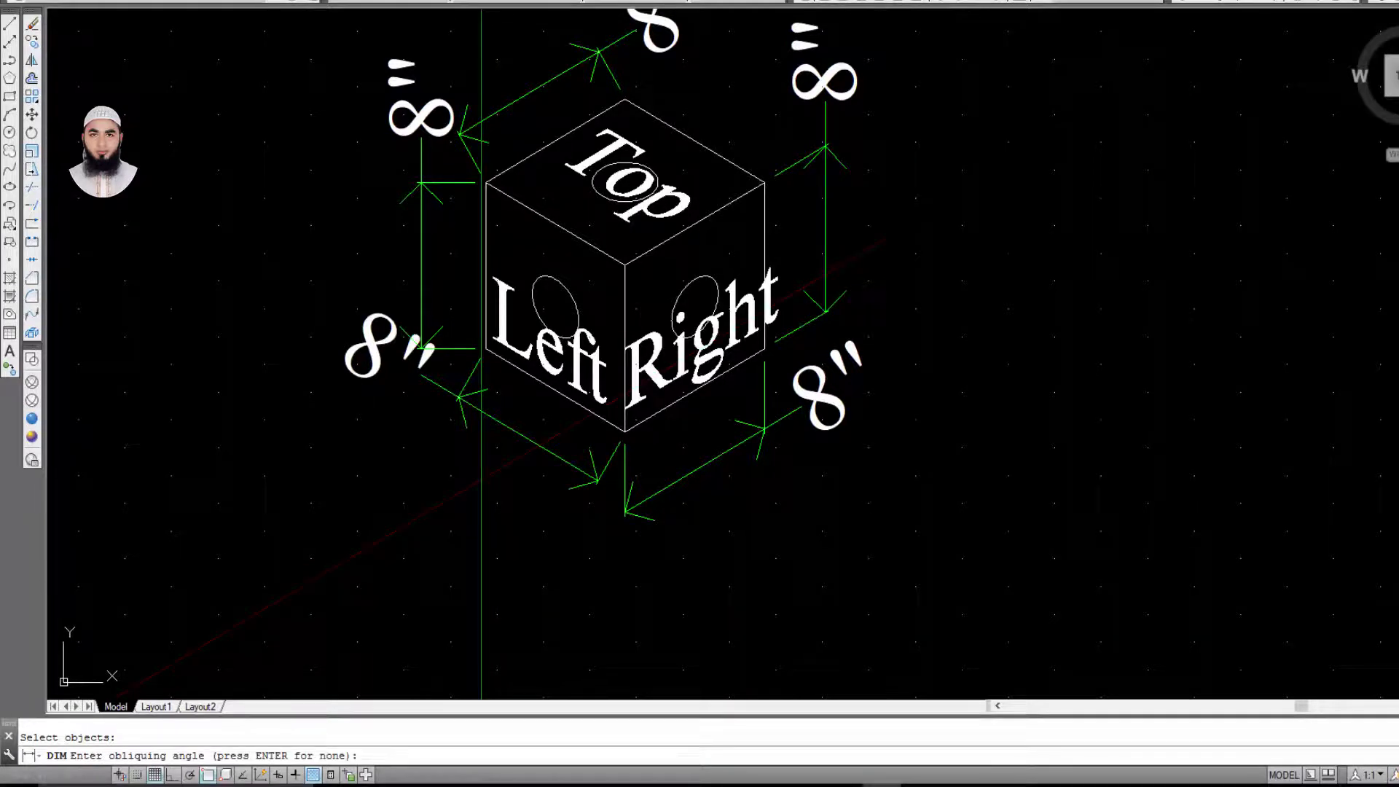
pyautogui.write('-90')
pyautogui.press('Return')
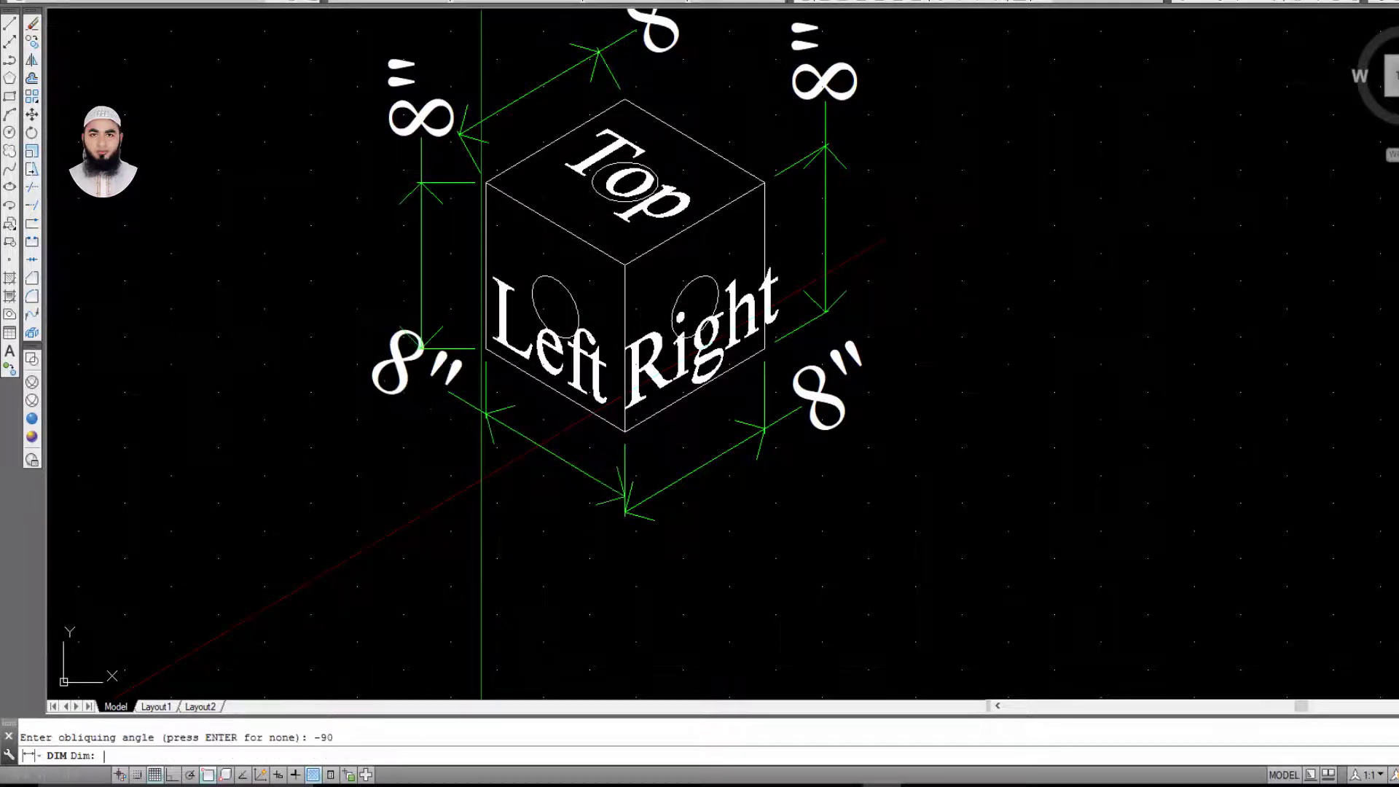
pyautogui.moveTo(729, 307); pyautogui.dragTo(744, 390, button='middle')
pyautogui.write('ob')
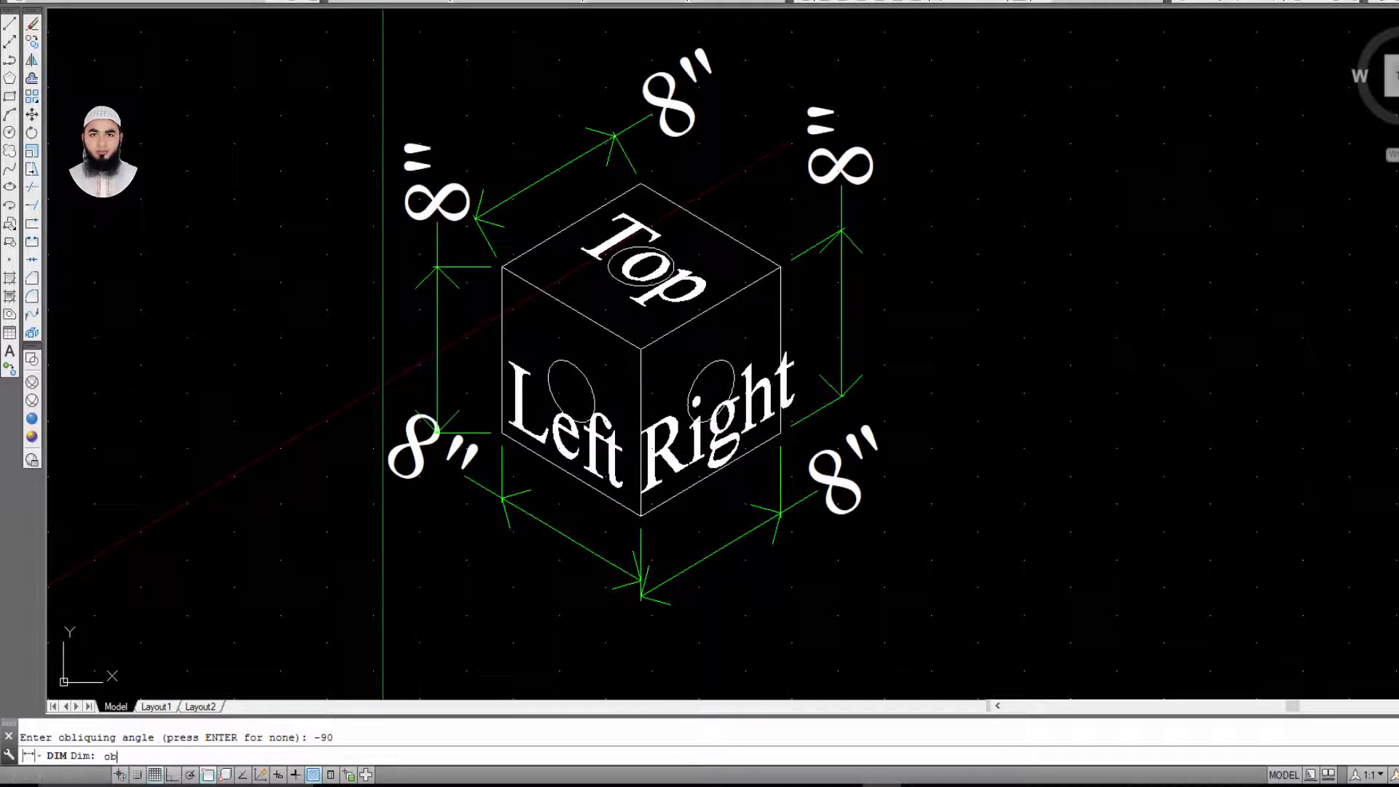
# Step: Oblique the left vertical 8" dimension to -30°
pyautogui.press('Return')
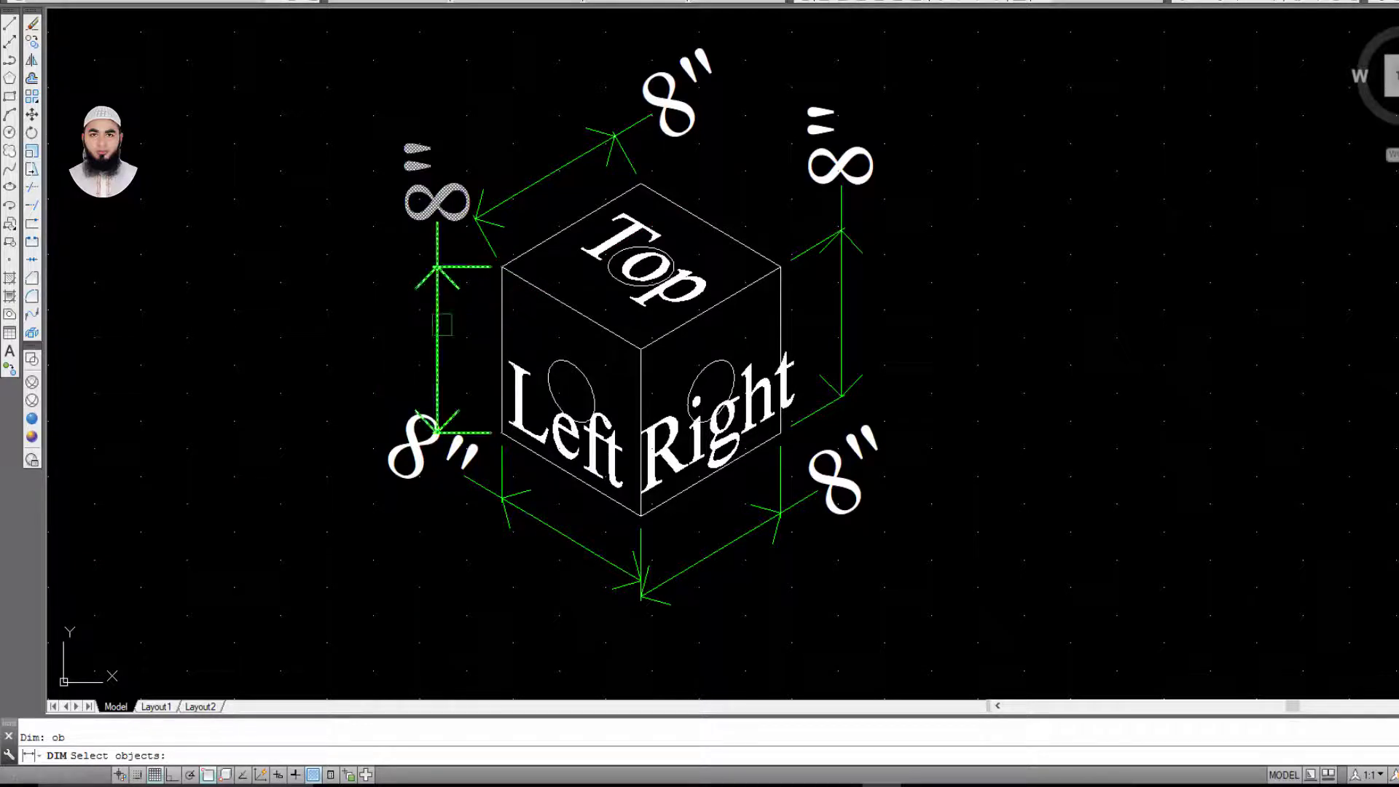
pyautogui.click(438, 326)
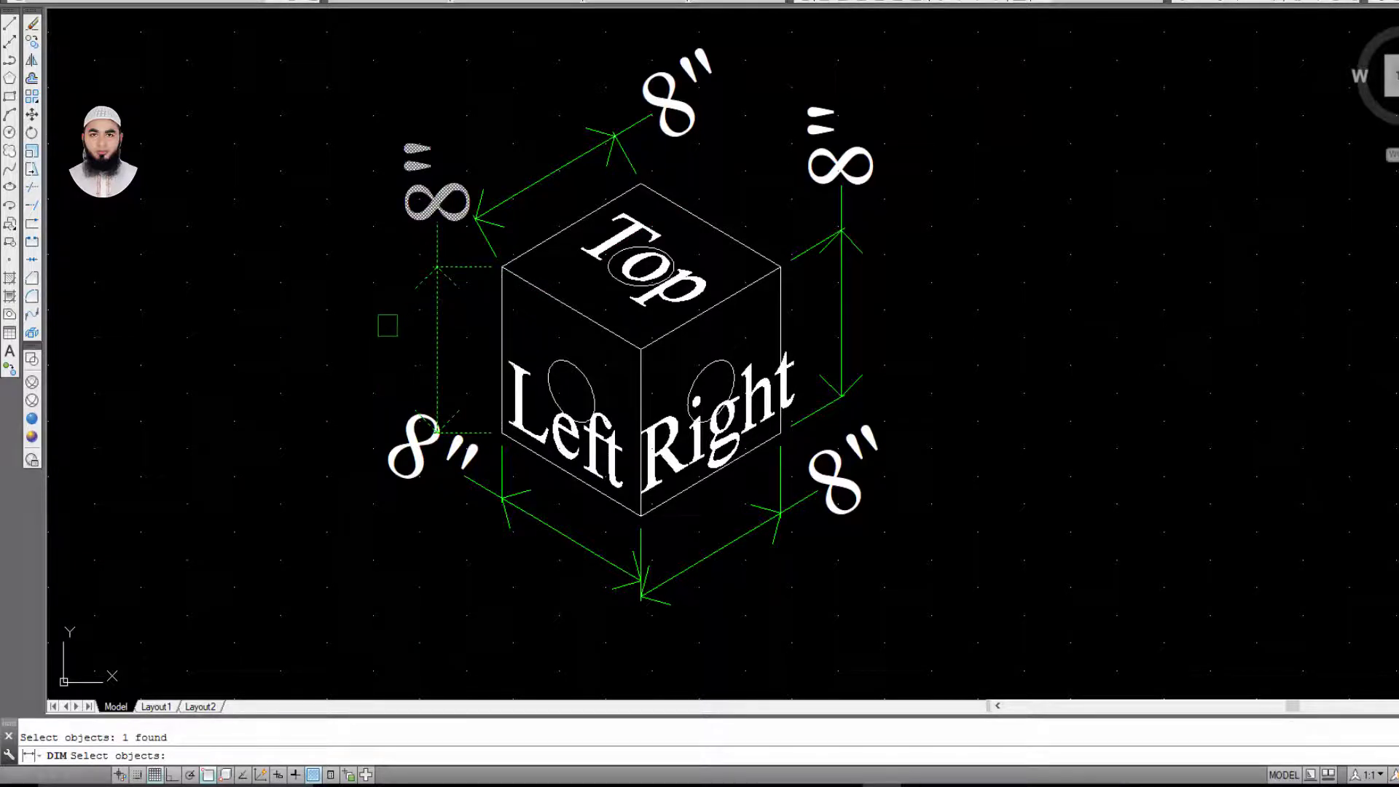
pyautogui.press('Return')
pyautogui.write('-30')
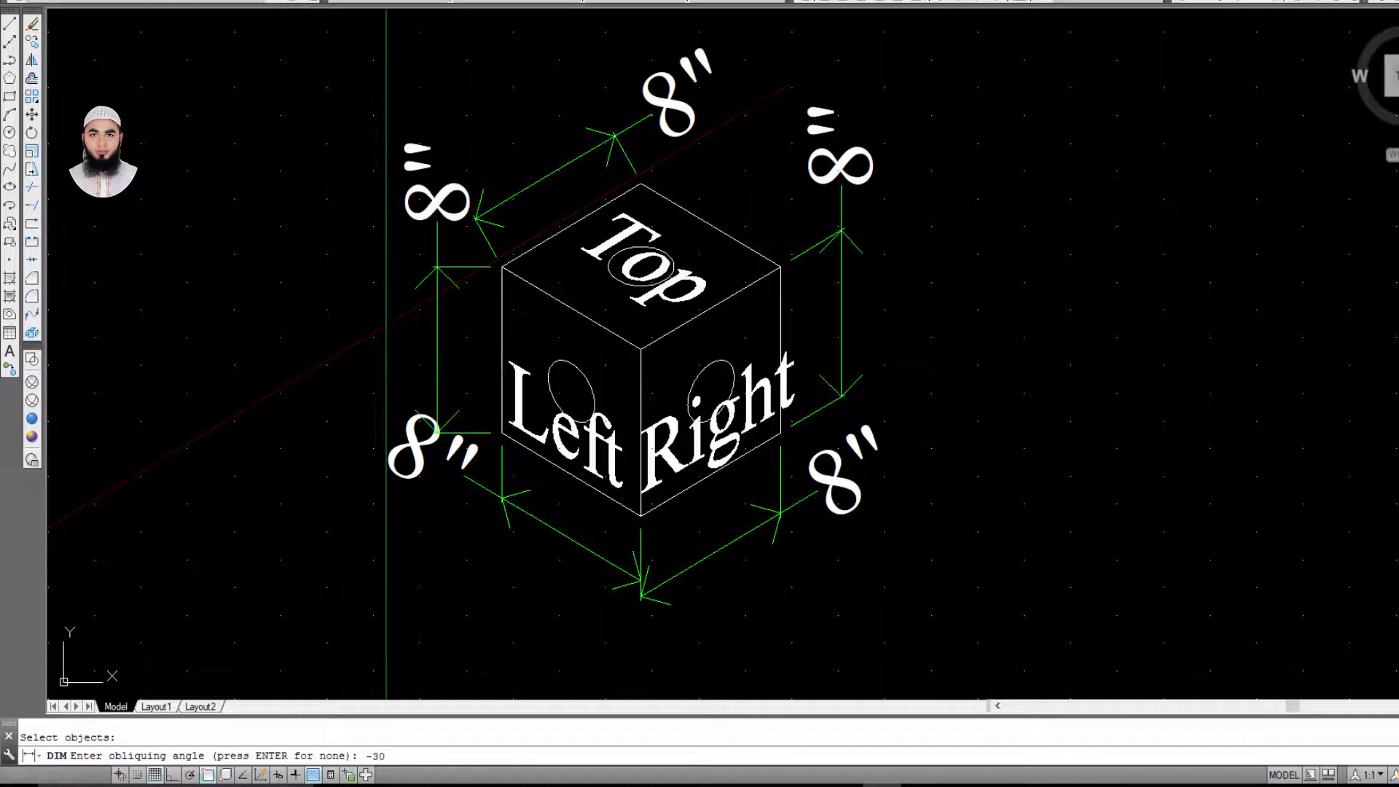
pyautogui.press('Return')
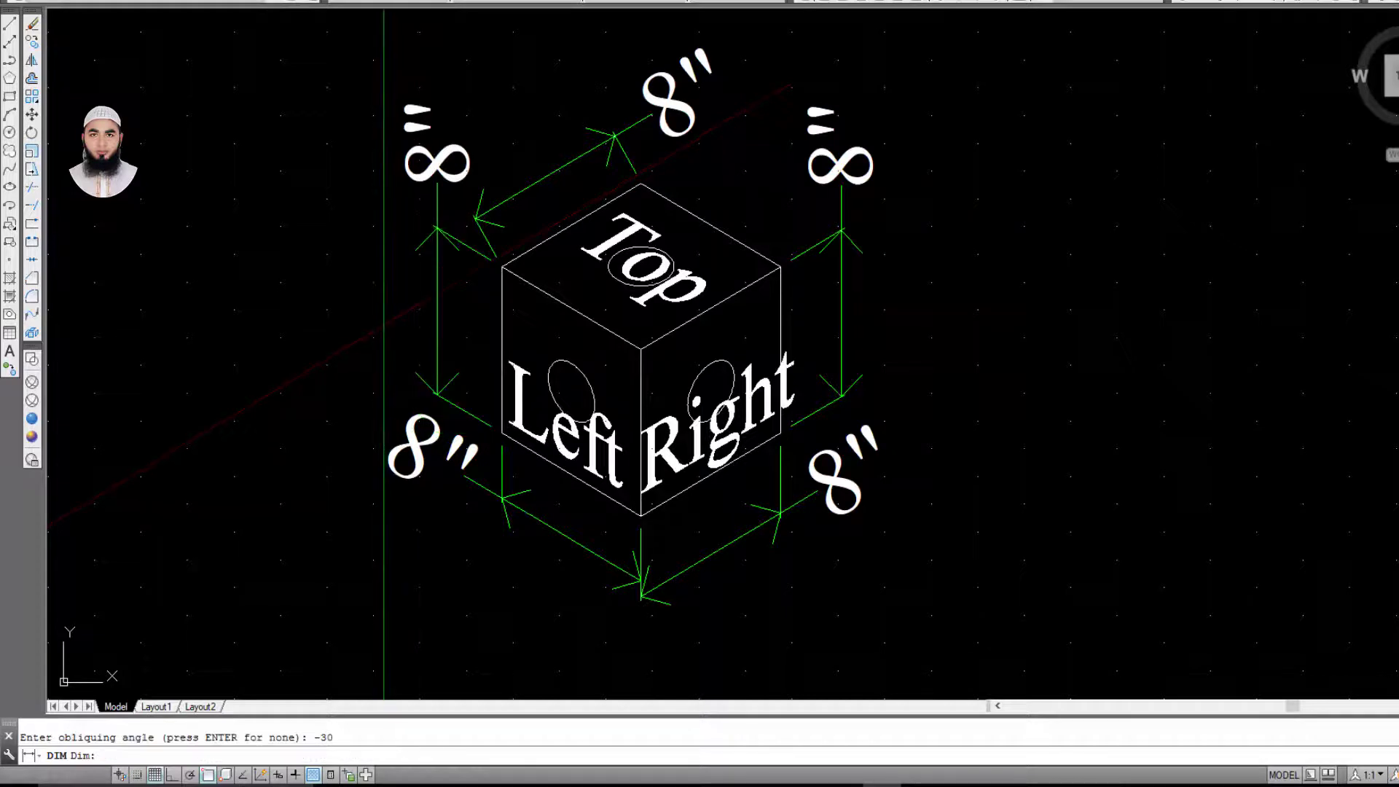
# Step: Oblique the top 8" dimension, replacing a first 30° pass with -30°
pyautogui.press('Return')
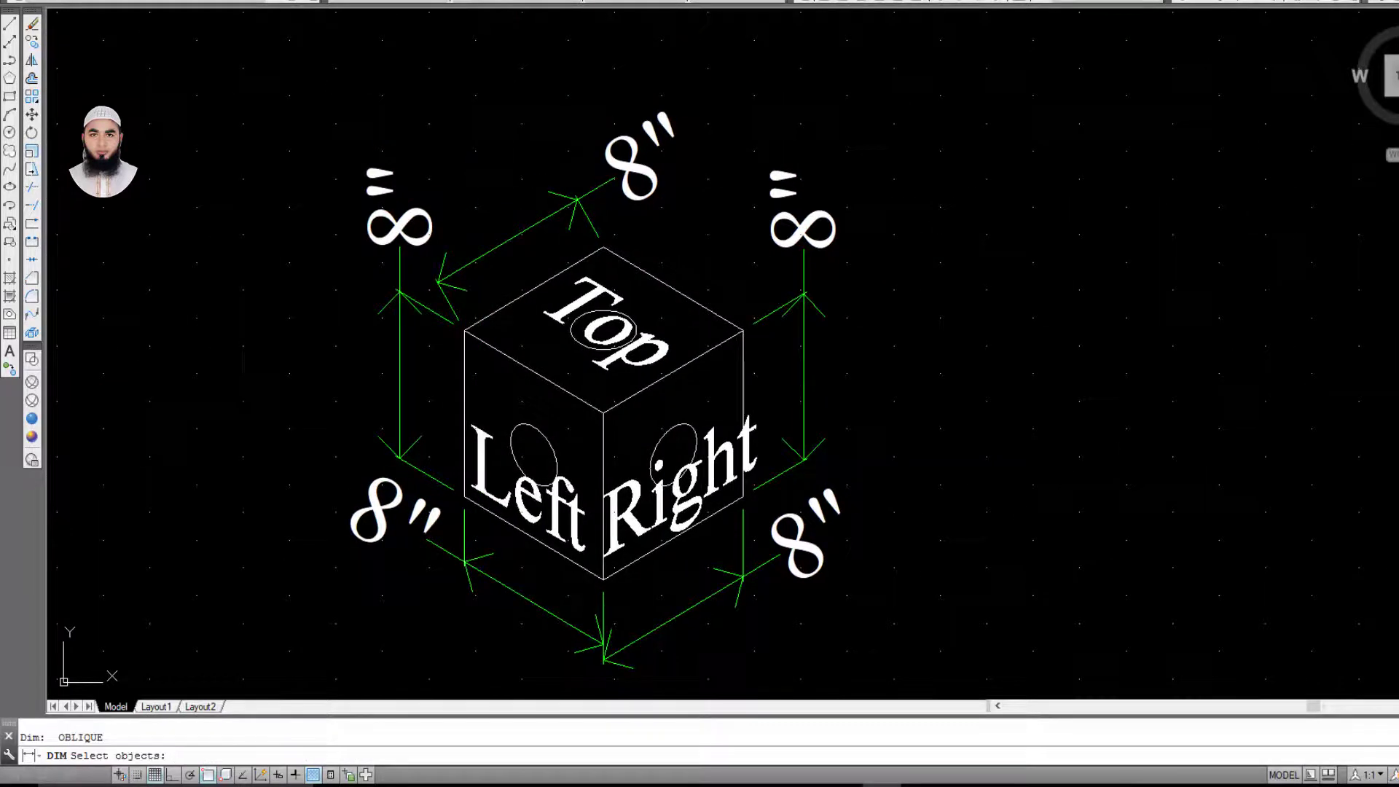
pyautogui.click(507, 238)
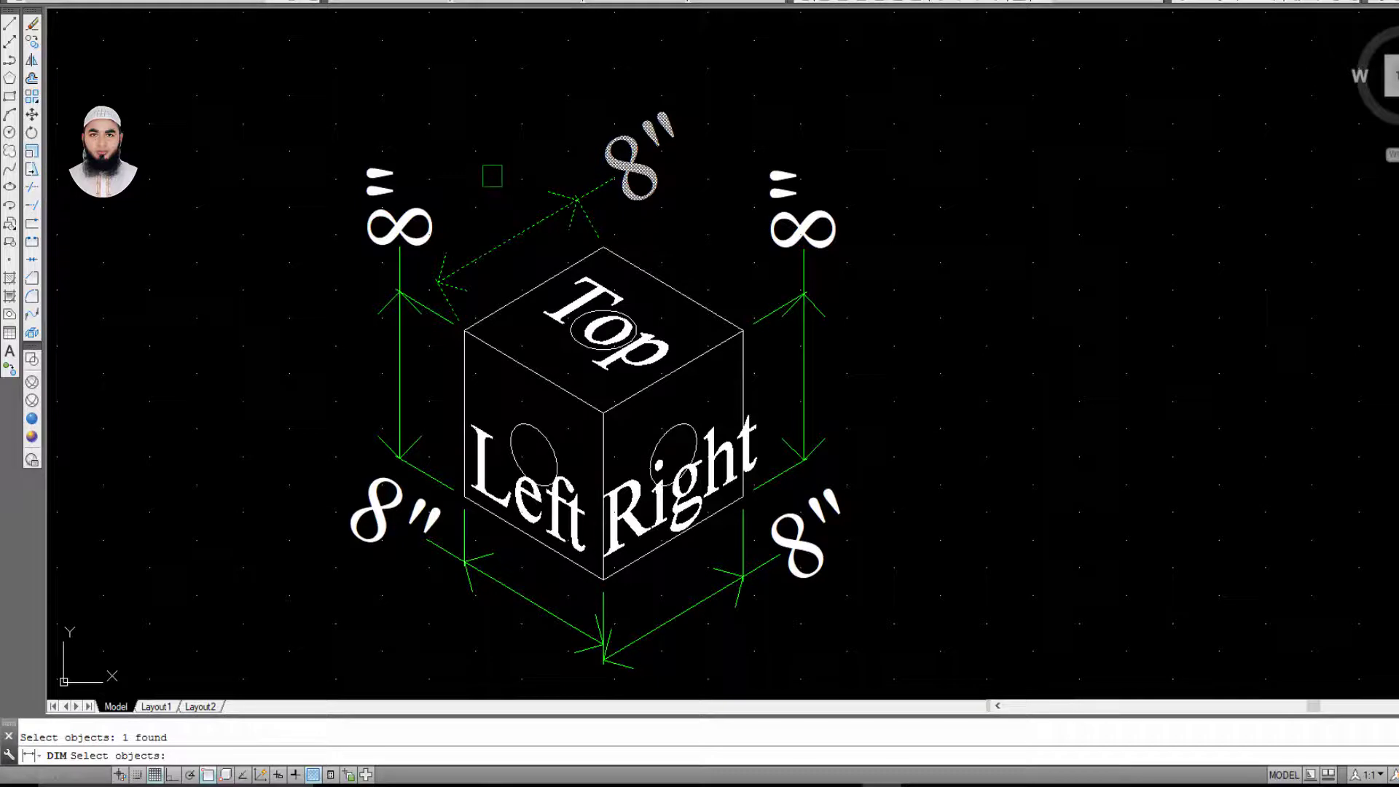
pyautogui.press('Return')
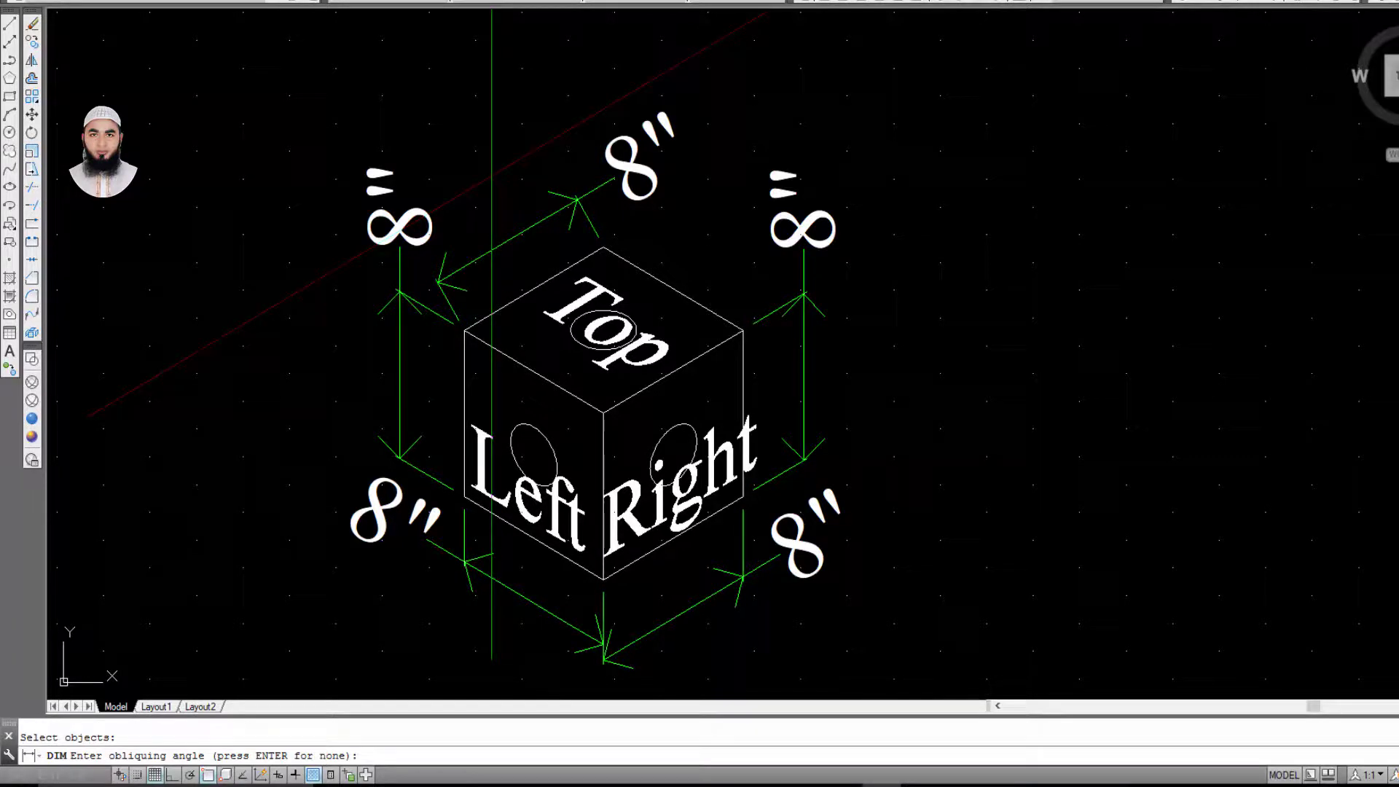
pyautogui.write('30')
pyautogui.press('Return')
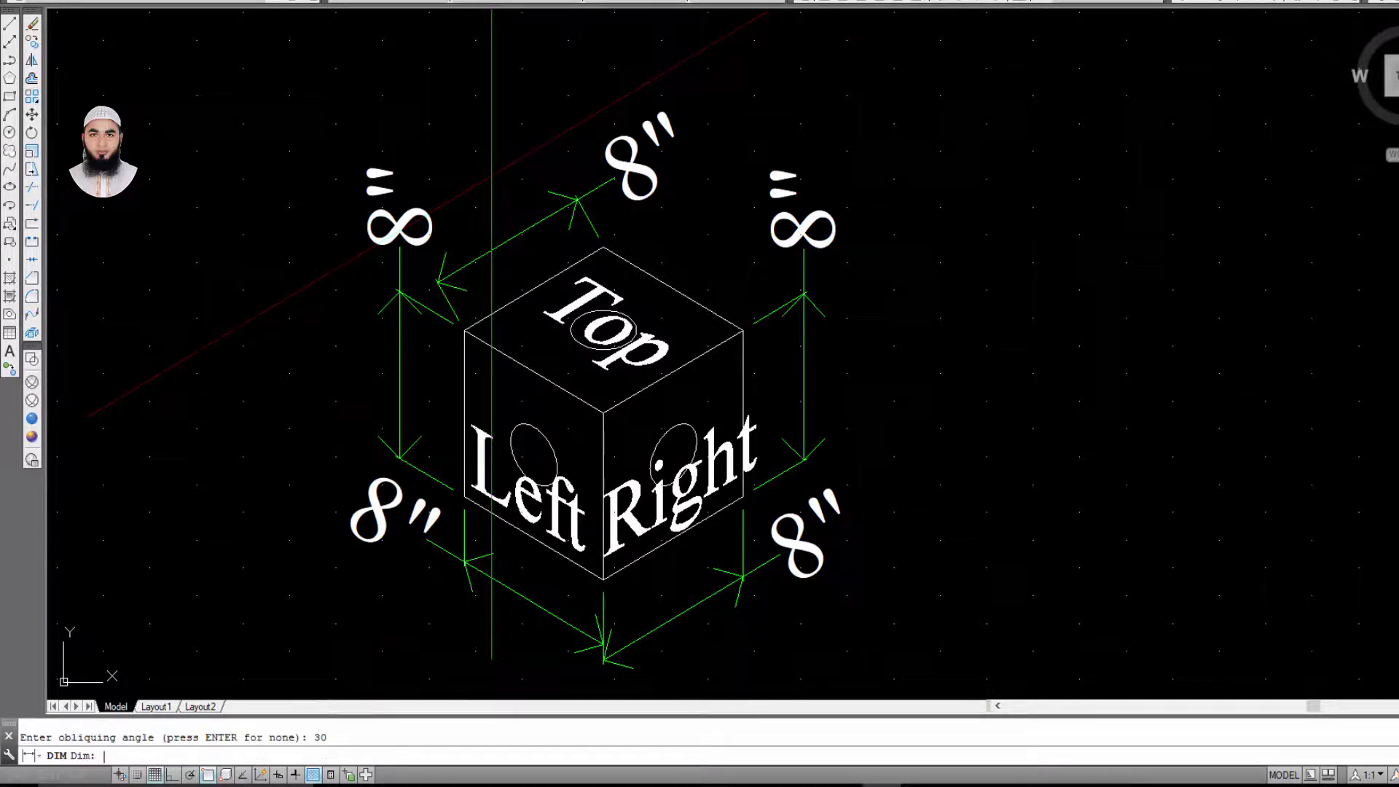
pyautogui.write('o')
pyautogui.press('Return')
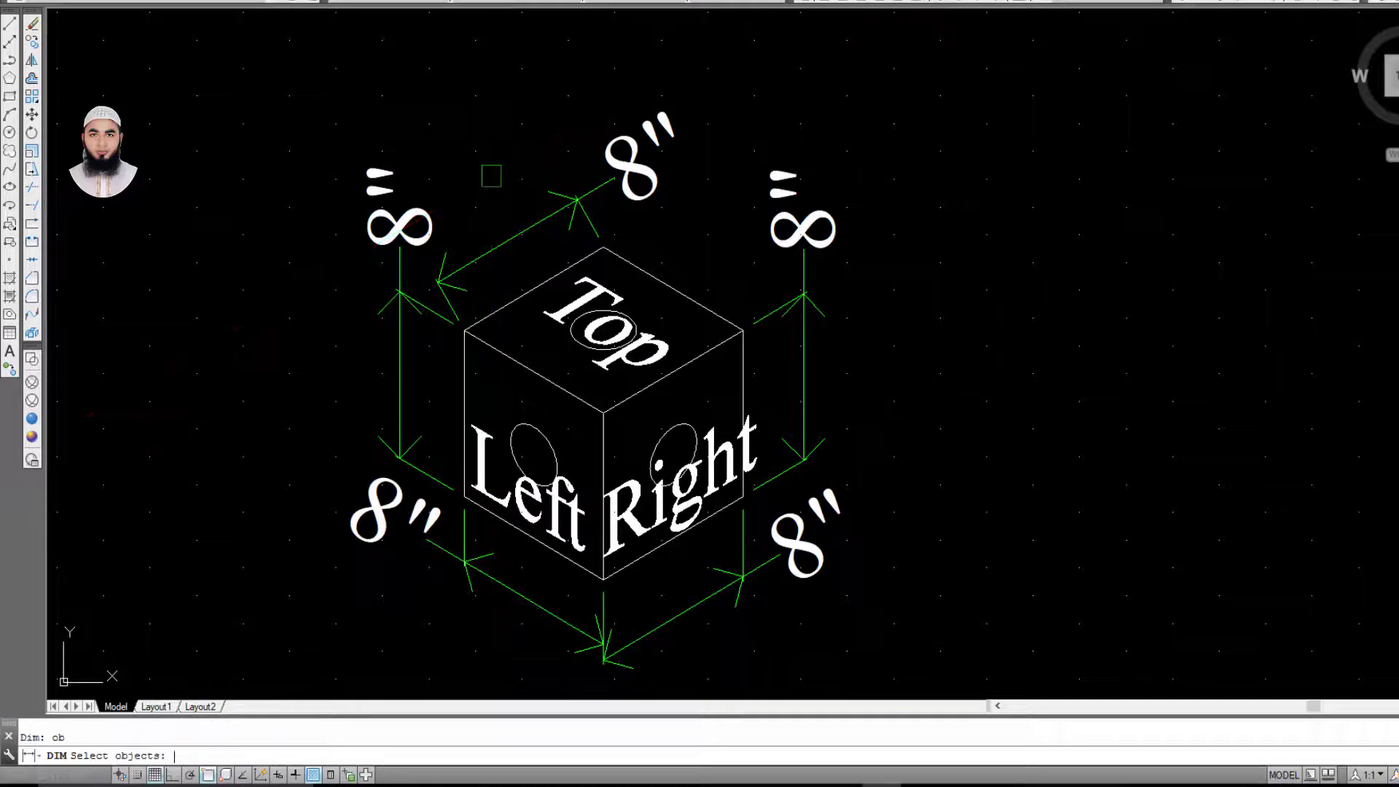
pyautogui.click(554, 213)
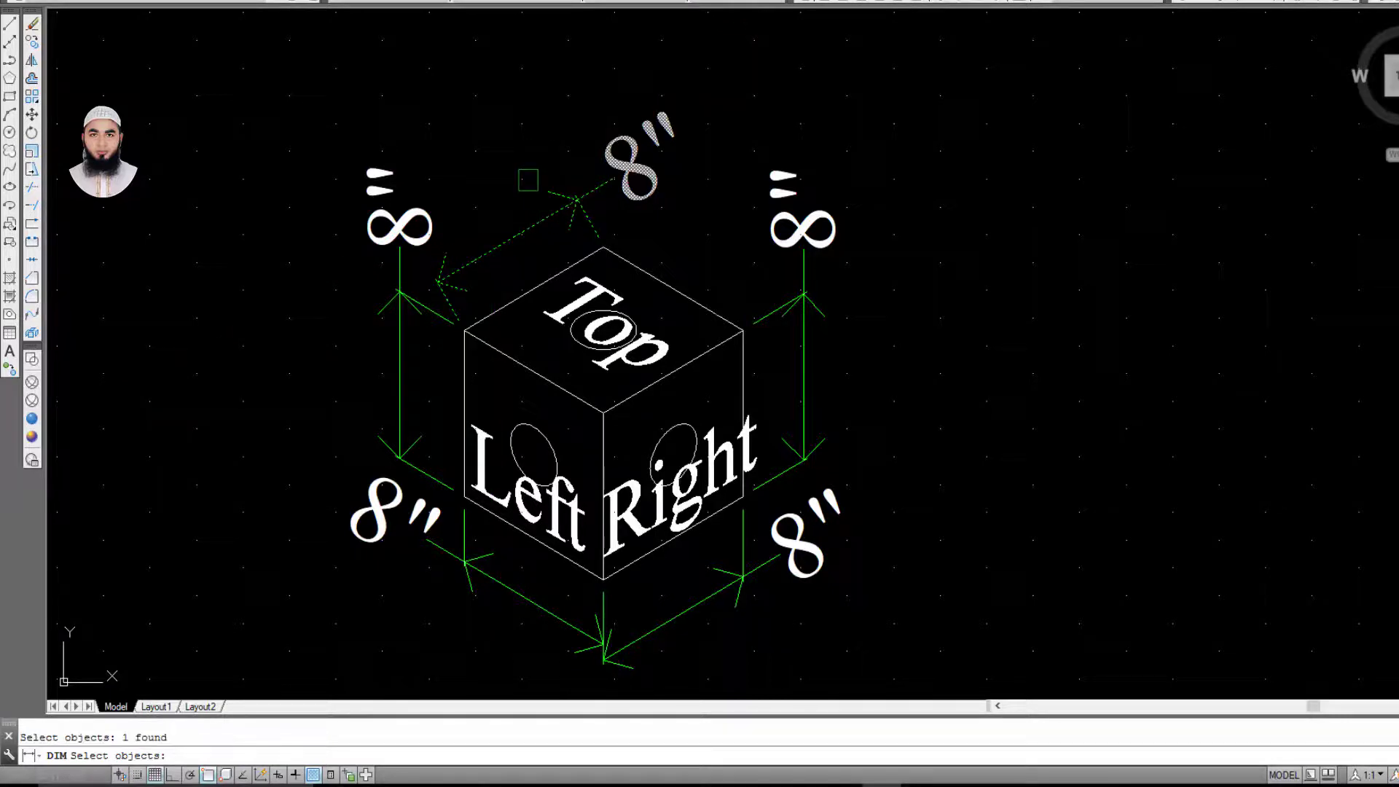
pyautogui.press('Return')
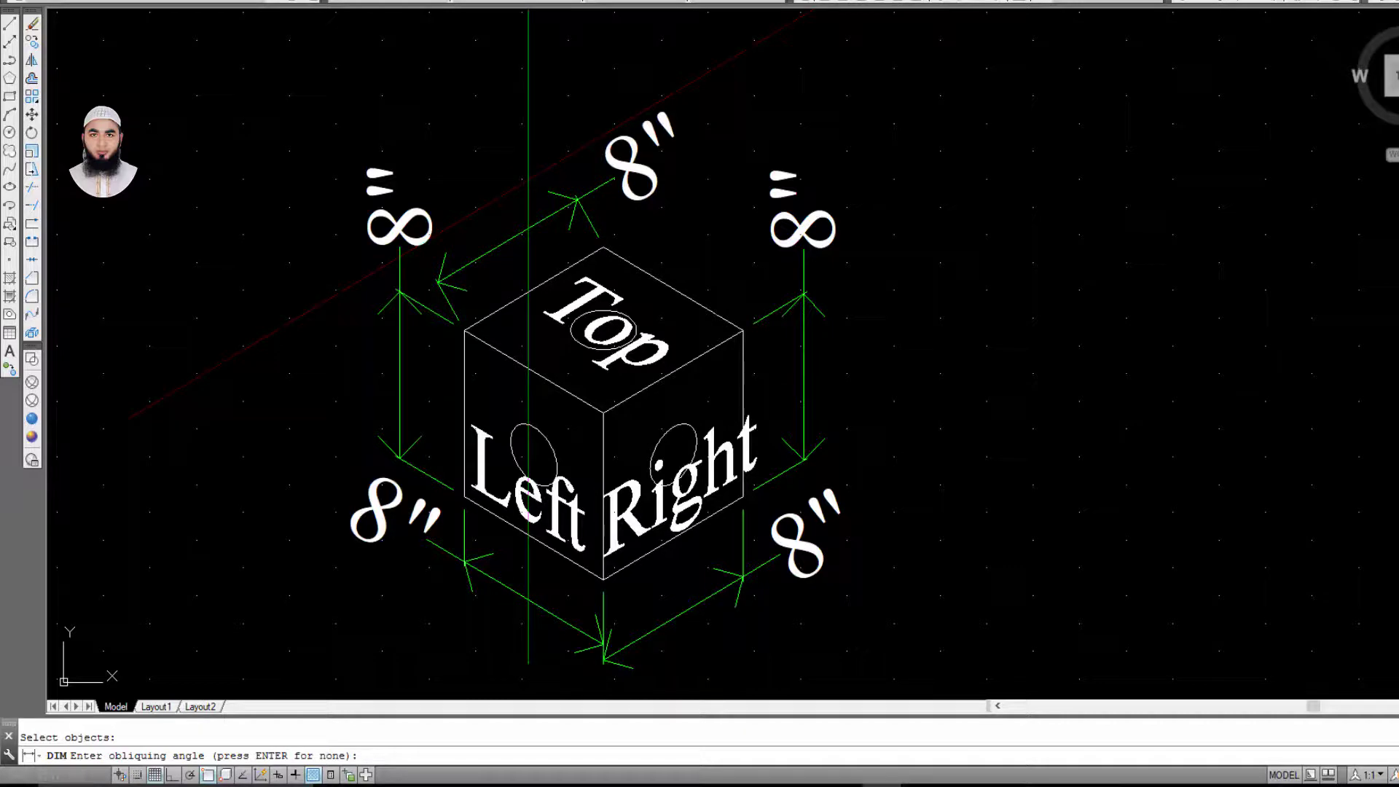
pyautogui.write('-30')
pyautogui.press('Return')
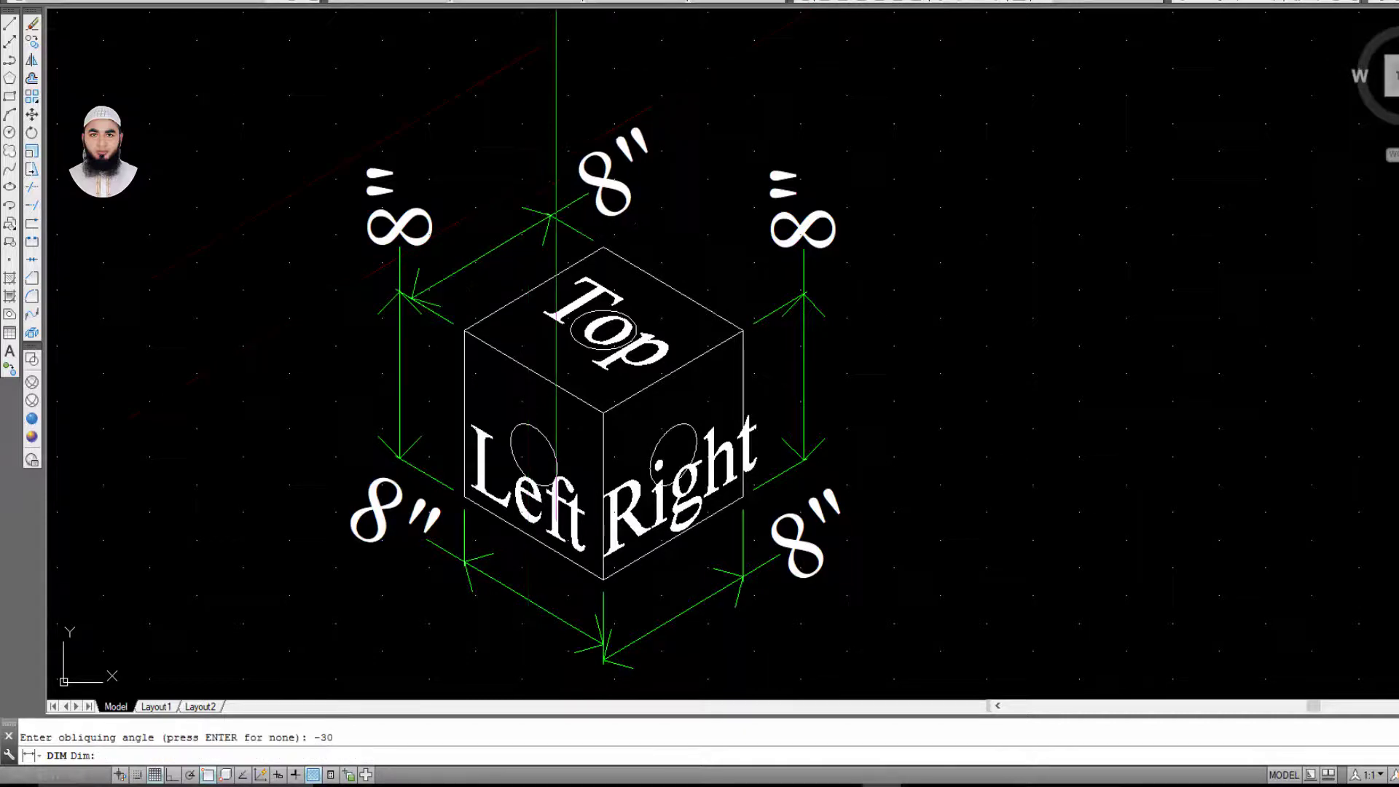
pyautogui.press('Escape')
pyautogui.moveTo(819, 299); pyautogui.dragTo(837, 131, button='middle')
pyautogui.scroll(1, 470, 293)
pyautogui.scroll(3, 469, 294)
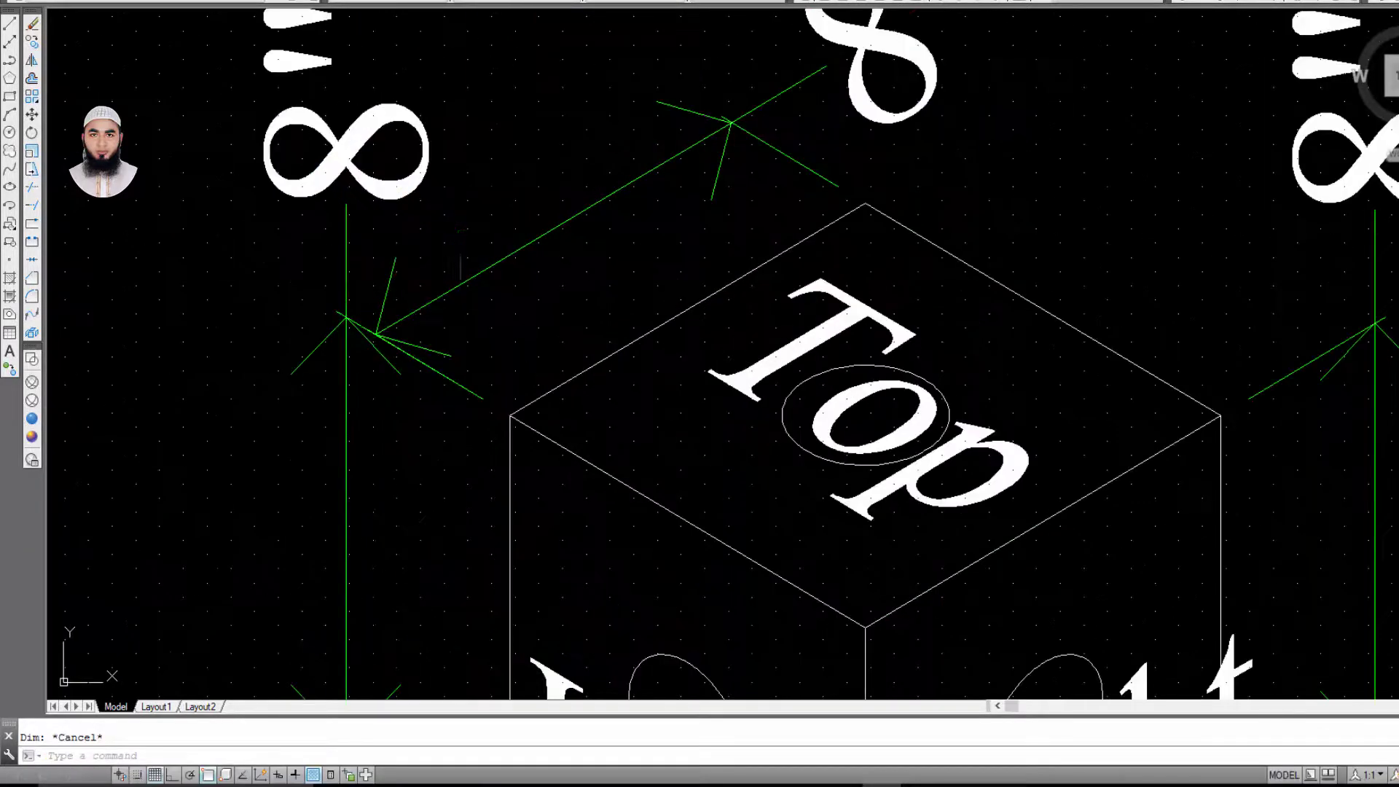
pyautogui.click(356, 319)
pyautogui.scroll(2, 356, 318)
pyautogui.click(403, 321)
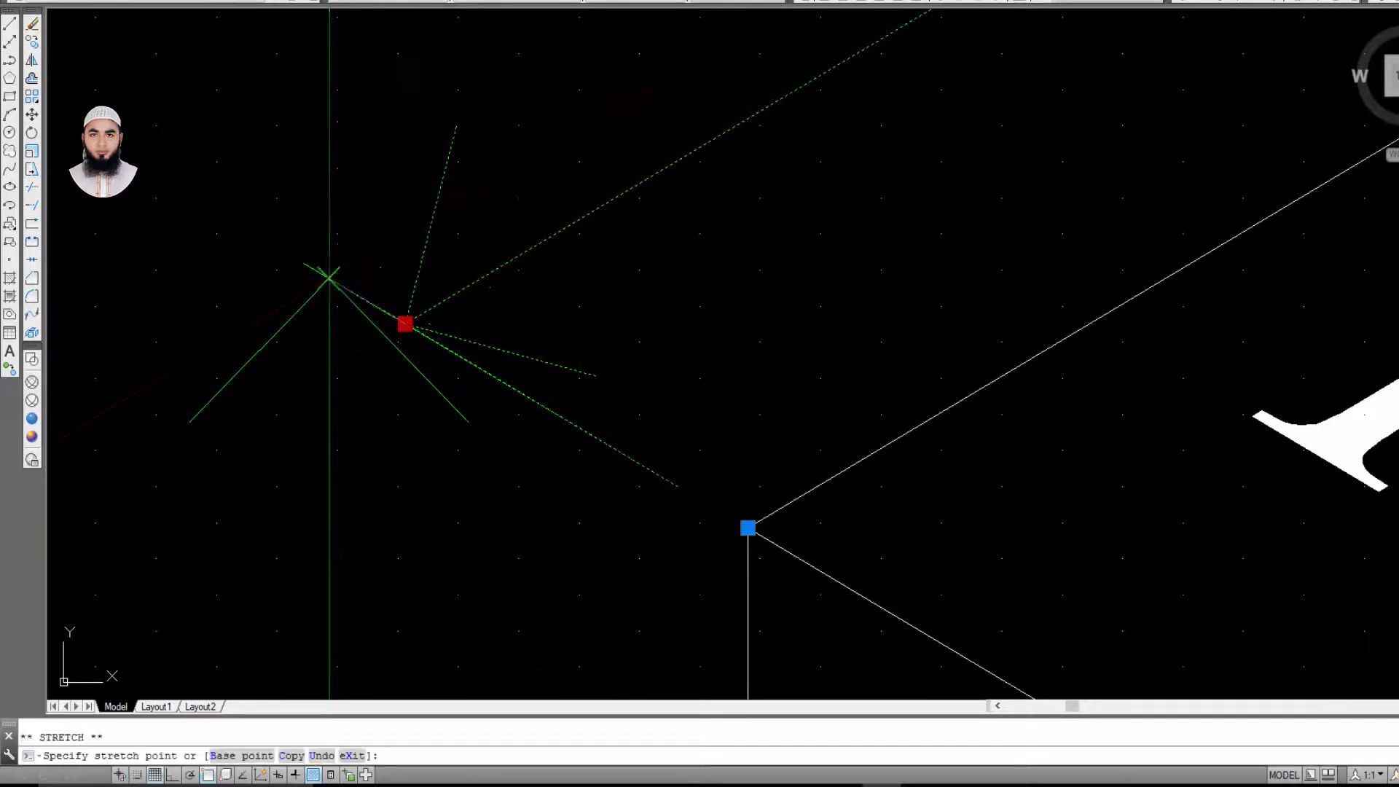
pyautogui.press('Escape')
pyautogui.scroll(-3, 329, 253)
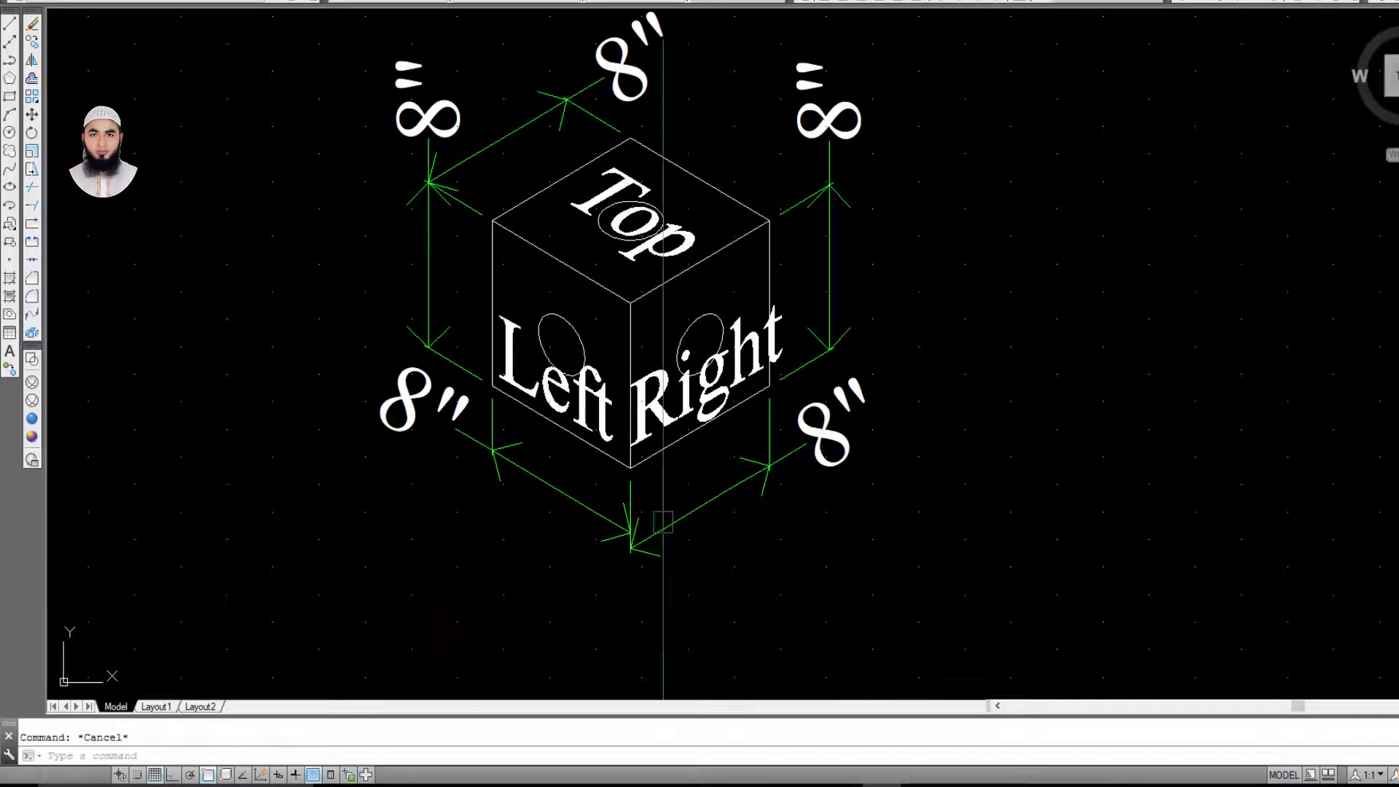
pyautogui.click(673, 522)
pyautogui.scroll(4, 637, 548)
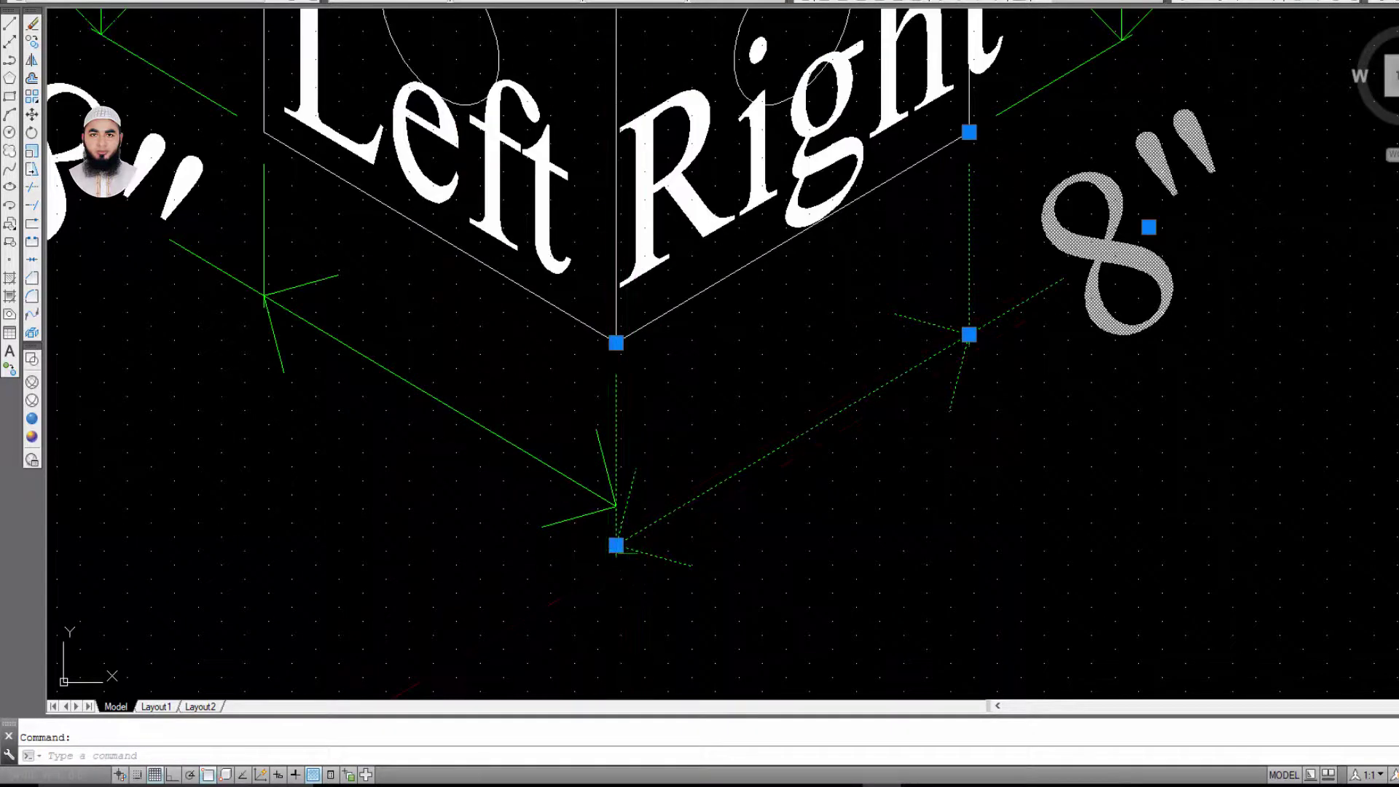
pyautogui.click(616, 545)
pyautogui.scroll(-4, 533, 656)
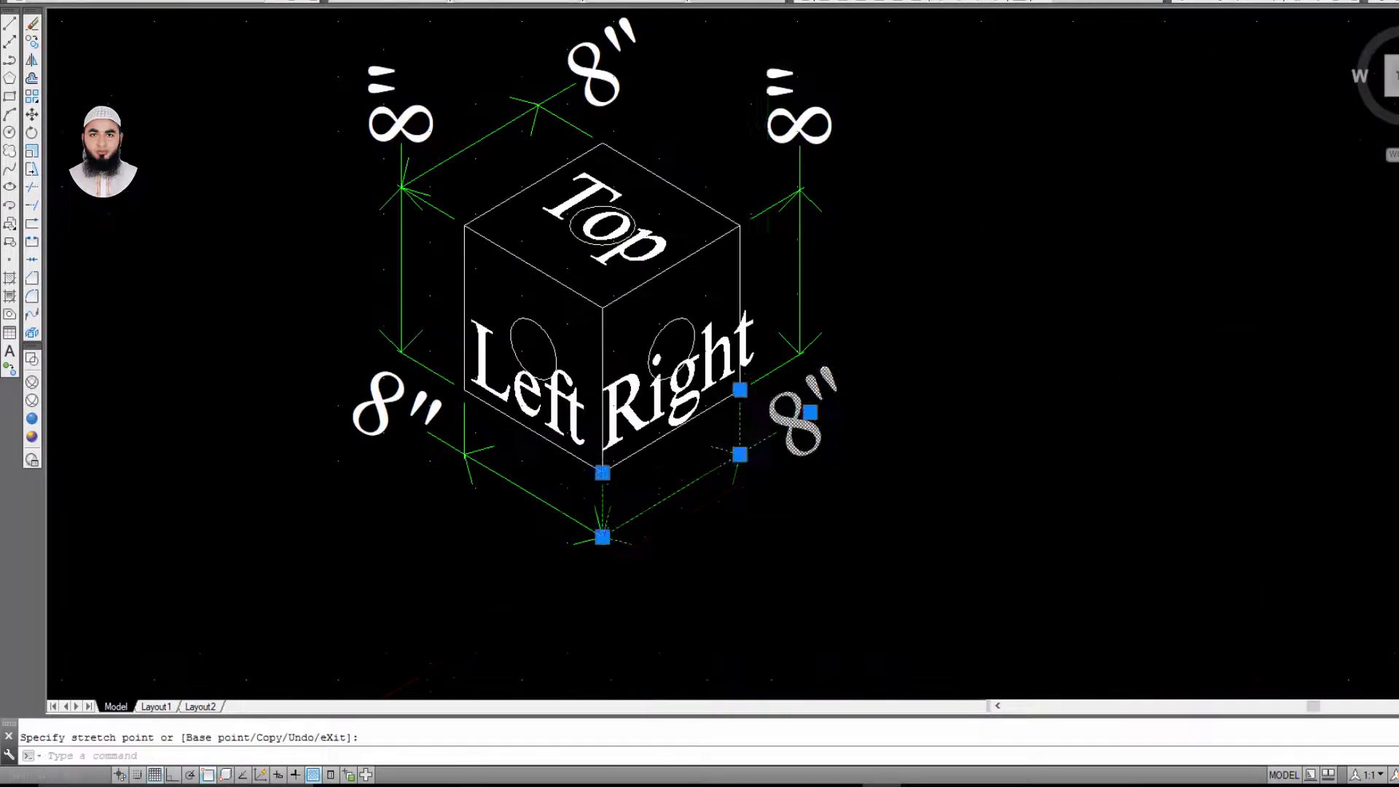
pyautogui.press('Escape')
pyautogui.scroll(-3, 751, 499)
pyautogui.scroll(3, 931, 400)
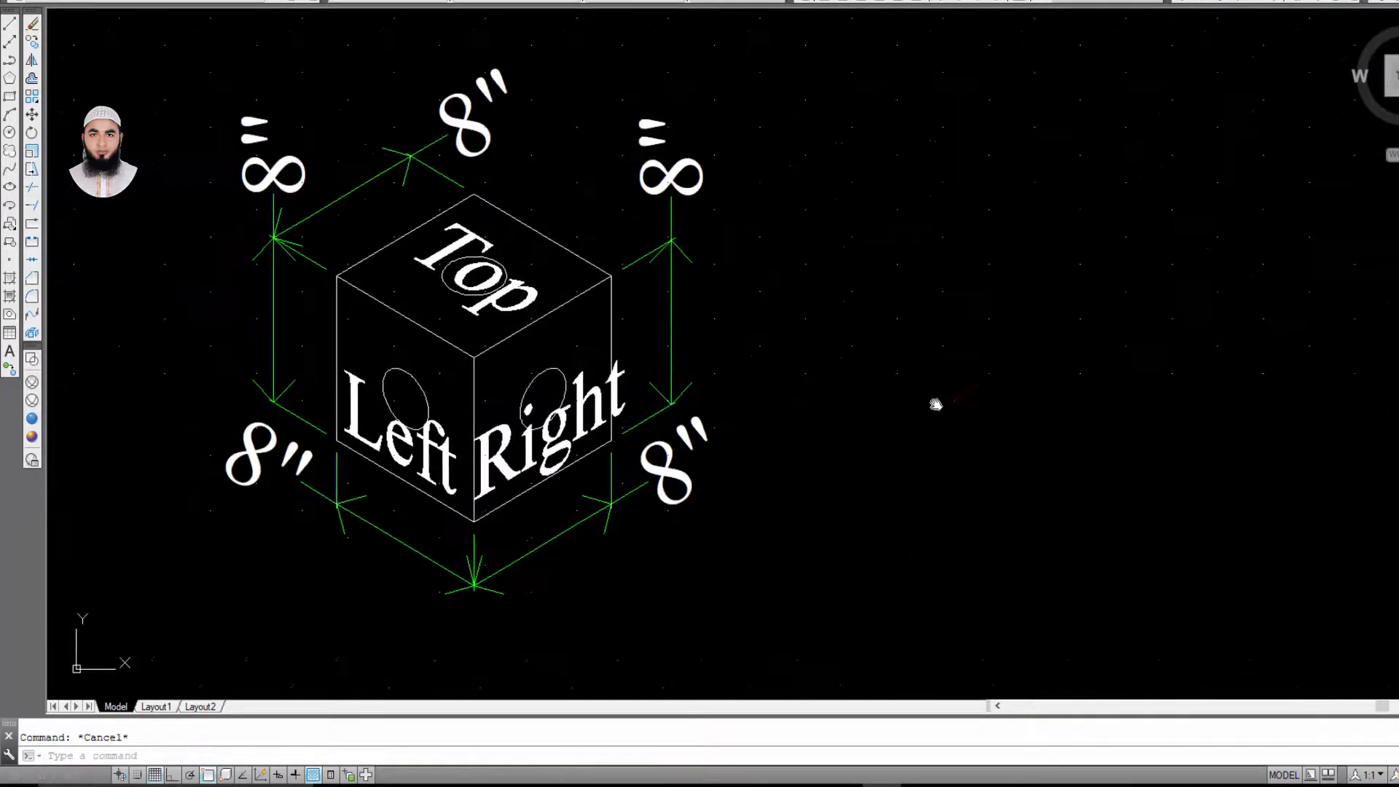
pyautogui.scroll(1, 931, 400)
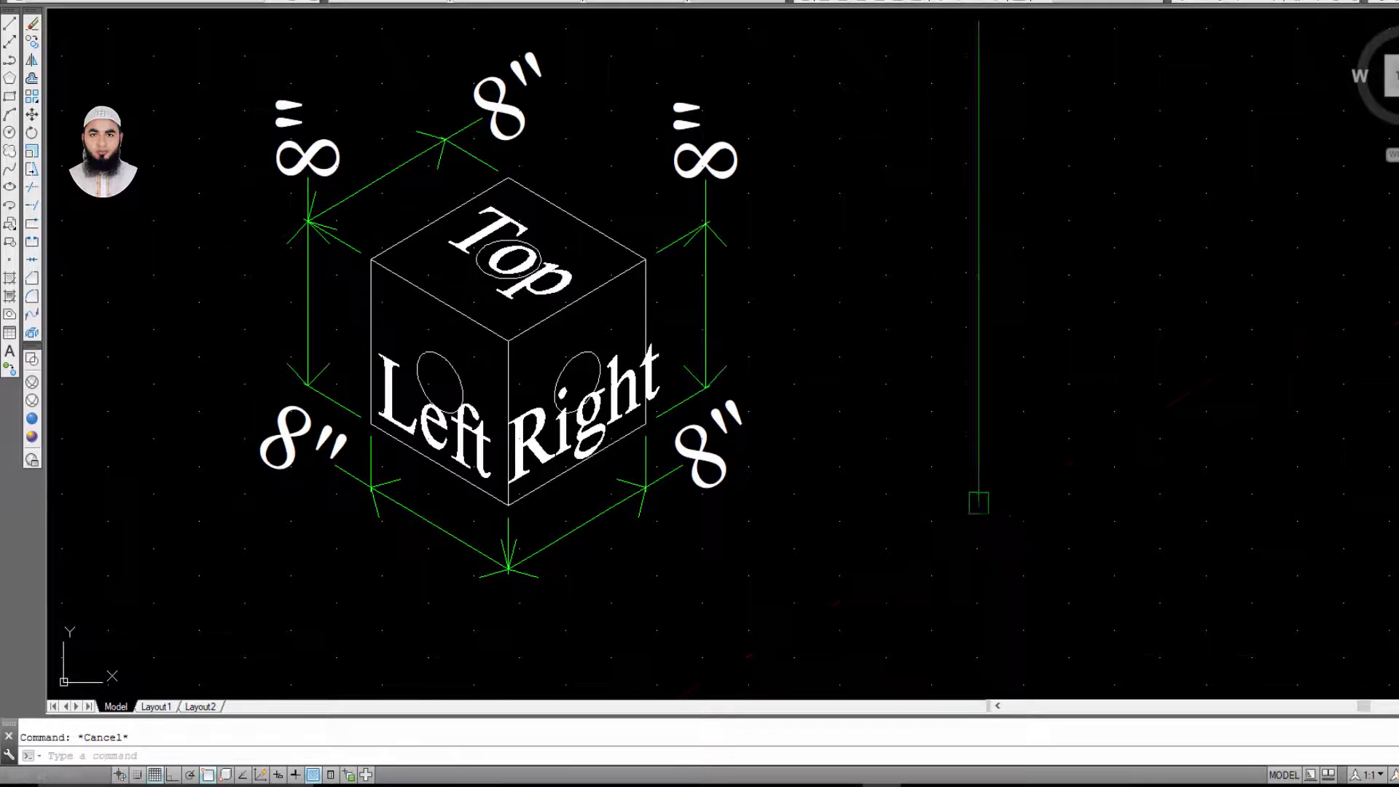
pyautogui.moveTo(979, 500); pyautogui.dragTo(1093, 497, button='middle')
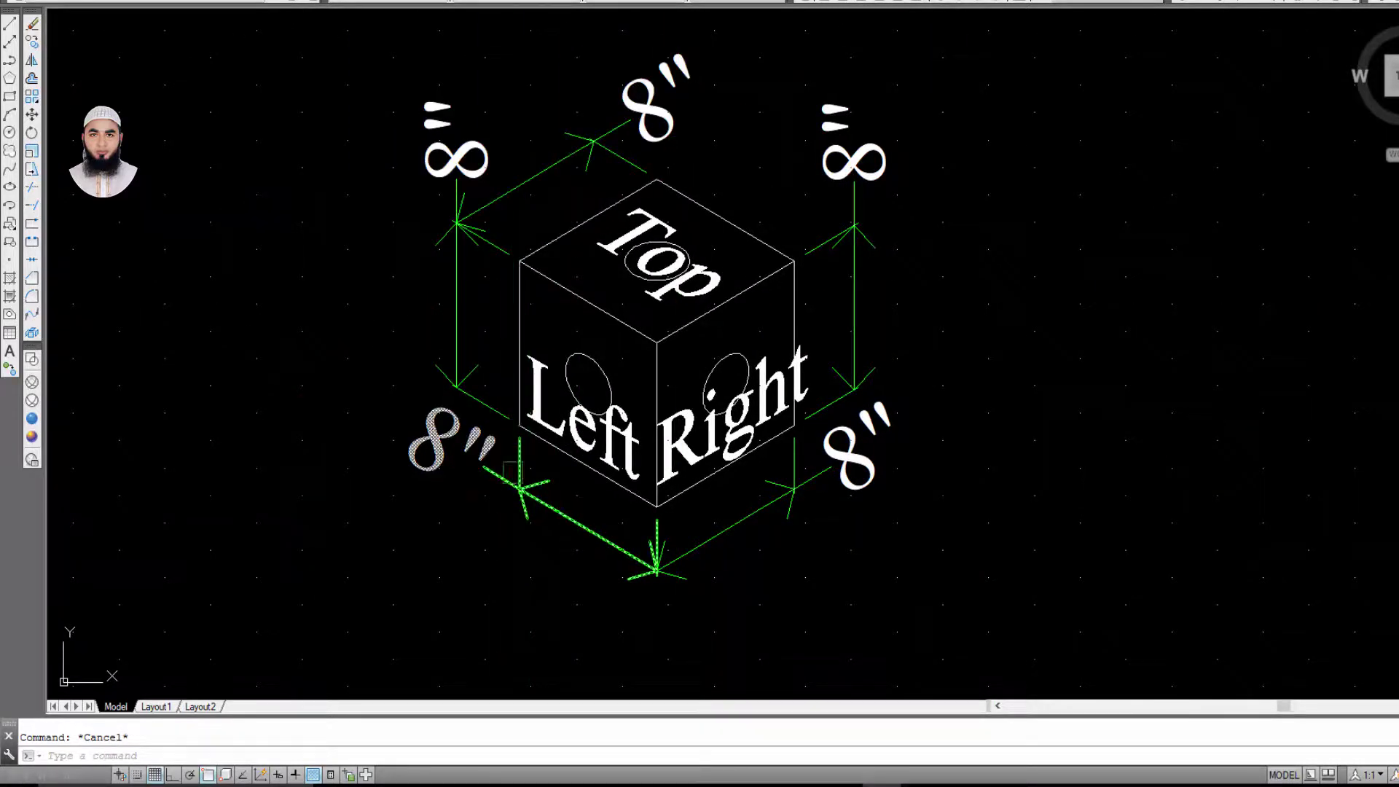
pyautogui.moveTo(1031, 282); pyautogui.dragTo(1005, 309, button='middle')
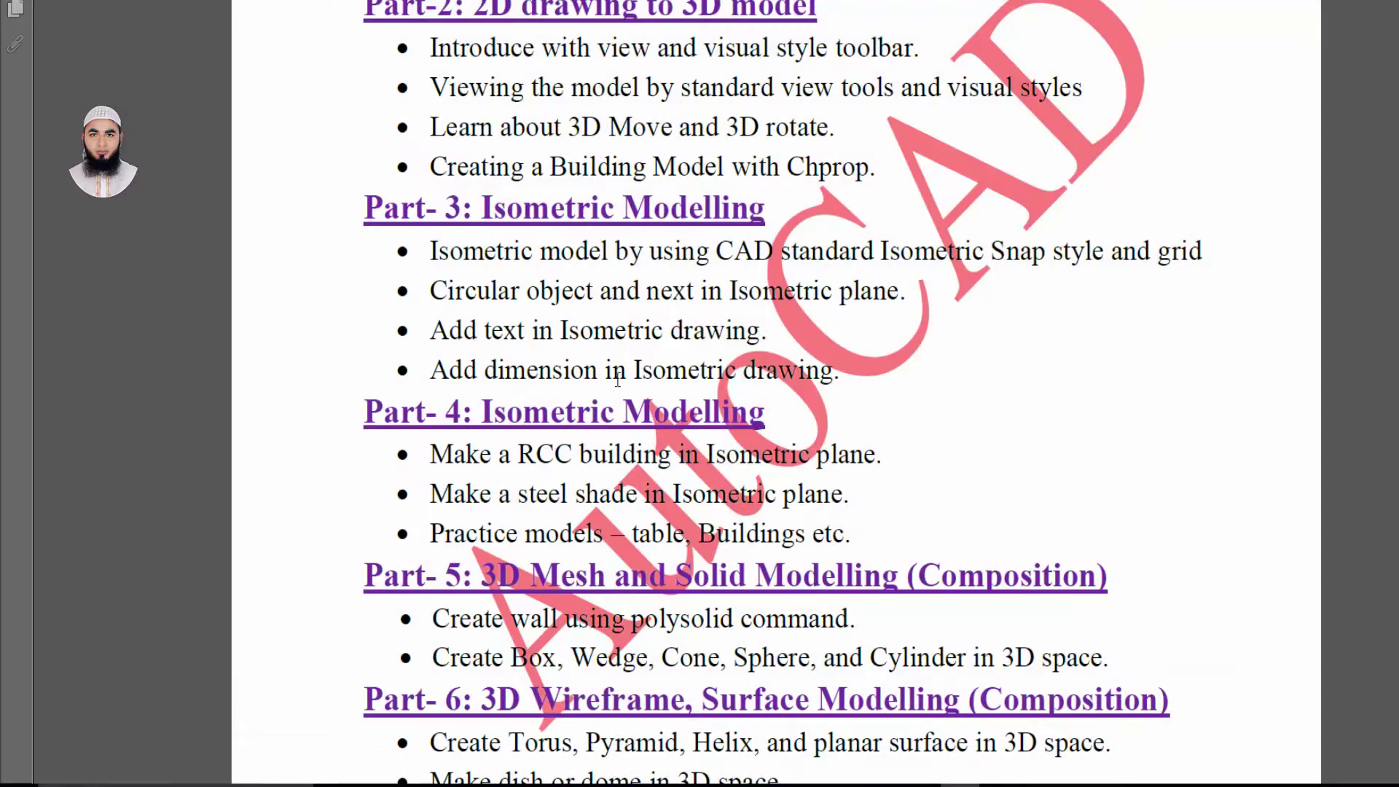
# Step: Highlight "dimension in Isometric drawing" under Part-3 of the PDF course outline
pyautogui.moveTo(486, 377); pyautogui.dragTo(816, 379)
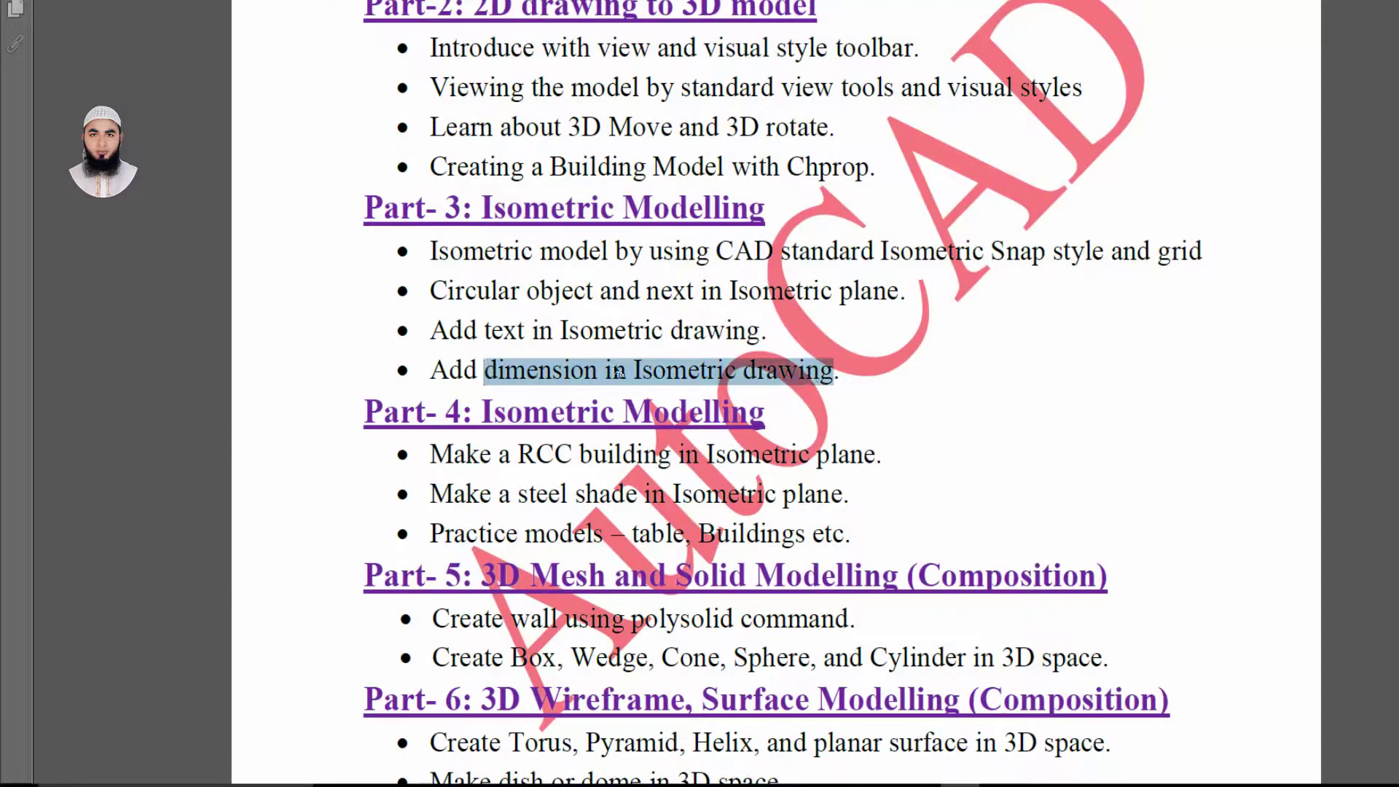